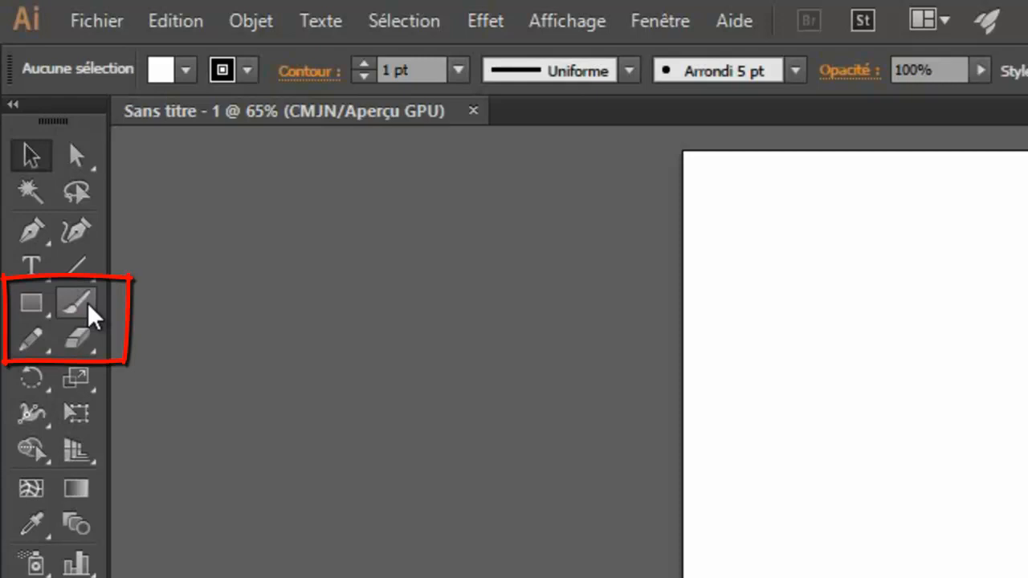
- Paint a freehand zigzag stroke across the upper part of the artboard with the Paintbrush tool
left_click(77, 303)
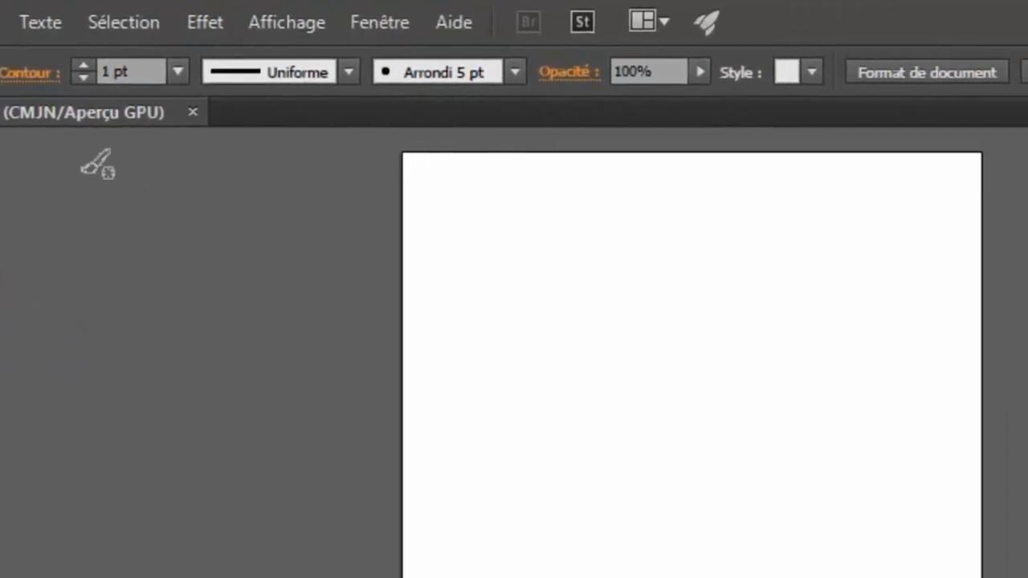
left_click_drag(482, 378, 535, 312)
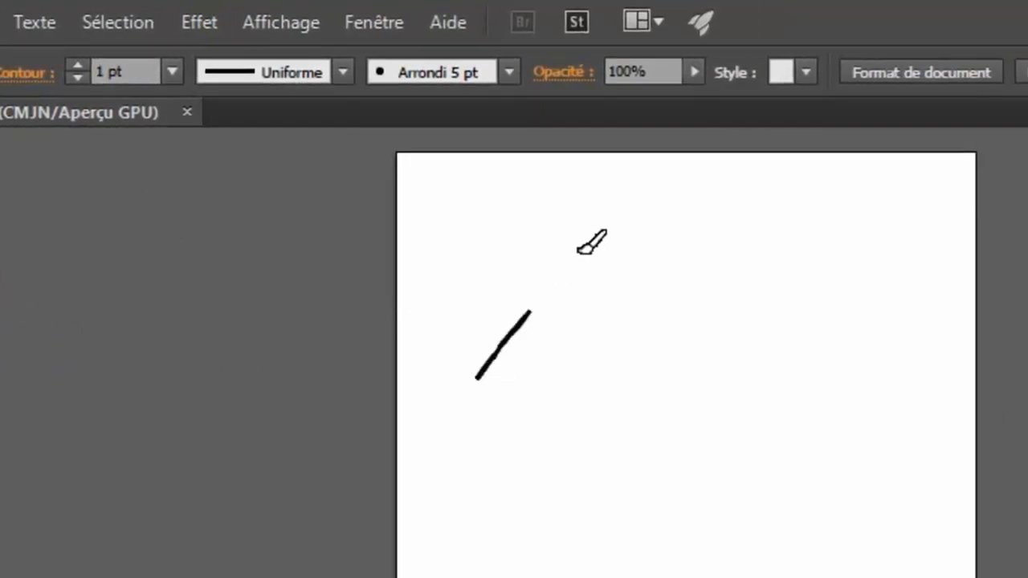
mouse_move(578, 253)
left_mouse_down()
mouse_move(612, 361)
mouse_move(625, 362)
mouse_move(666, 249)
mouse_move(700, 387)
mouse_move(738, 260)
mouse_move(775, 379)
mouse_move(840, 264)
left_mouse_up()
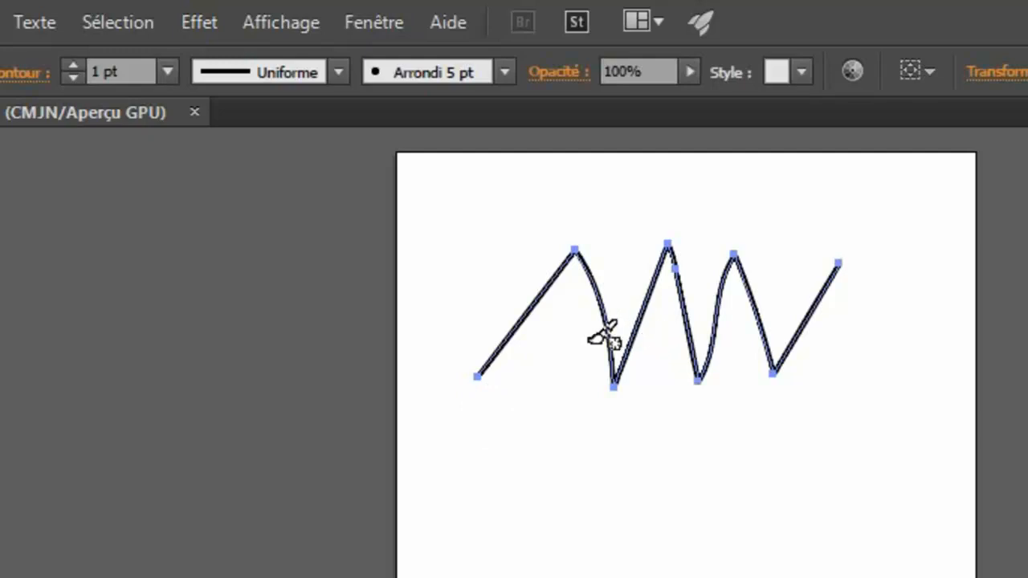
- Try the flat, calligraphic and round brush definitions on the zigzag stroke, finishing with the Touch Calligraphic brush
left_click(504, 74)
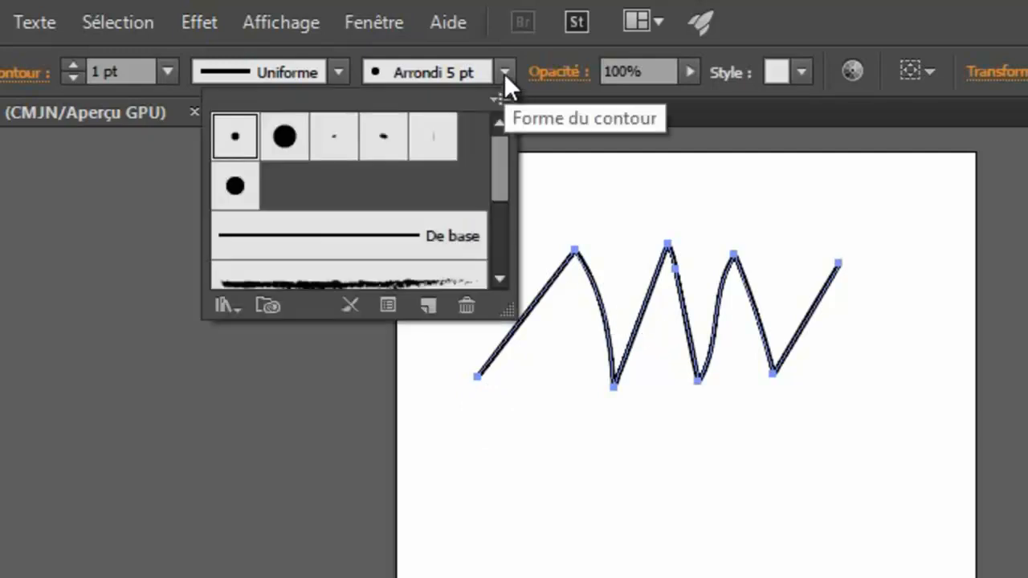
left_click(422, 147)
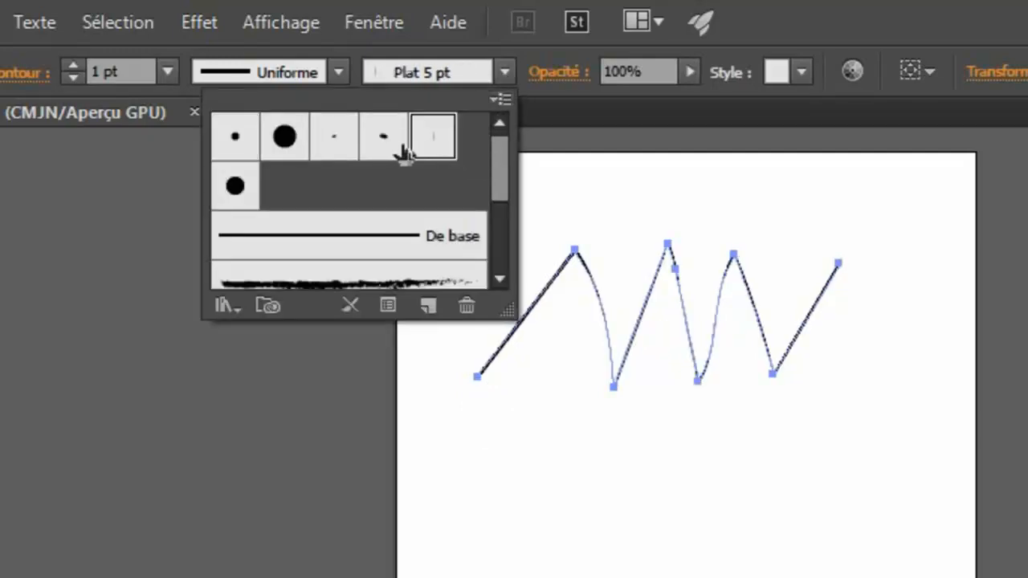
left_click(383, 146)
left_click(337, 147)
left_click(289, 141)
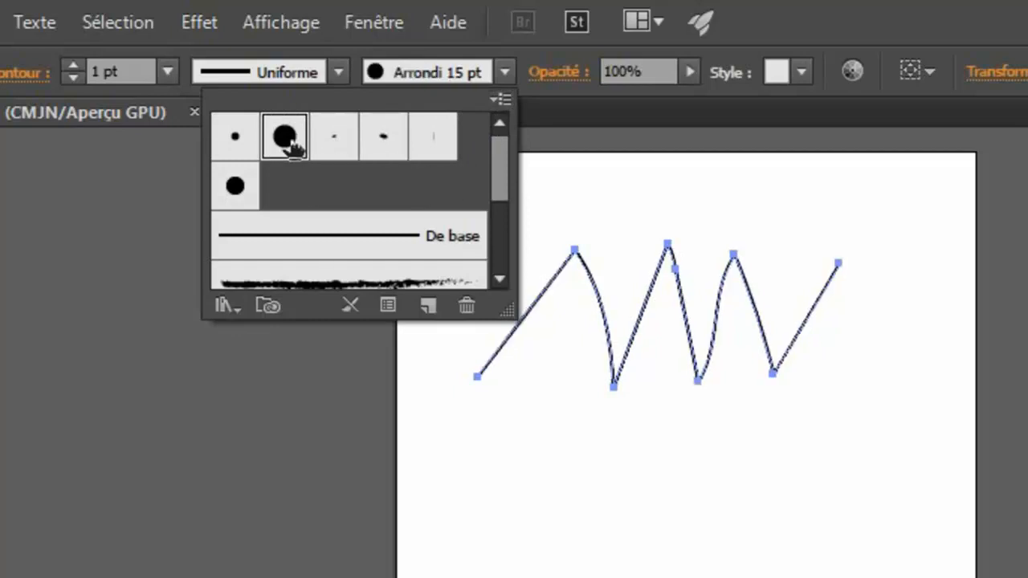
left_click(239, 144)
left_click(235, 188)
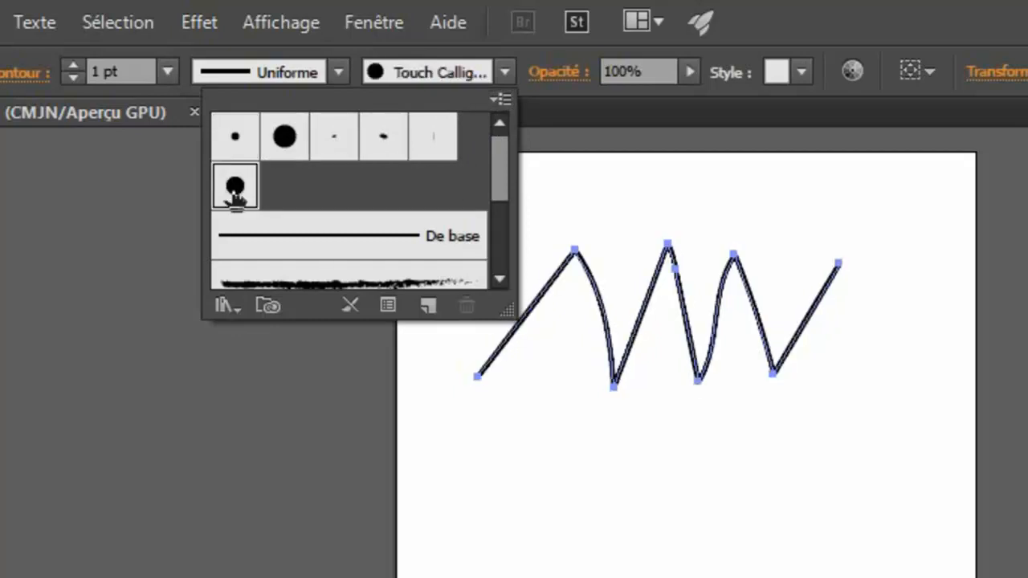
- Raise the zigzag's stroke weight to 4 pt and apply the Plat 5 pt brush to it
left_click(70, 66)
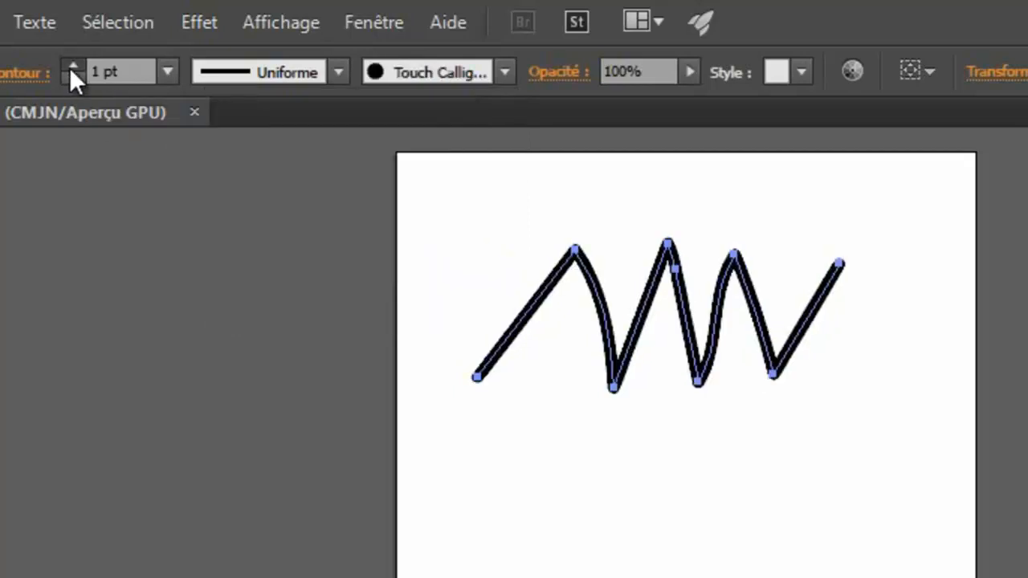
left_click(70, 66)
left_click(71, 66)
left_click(71, 66)
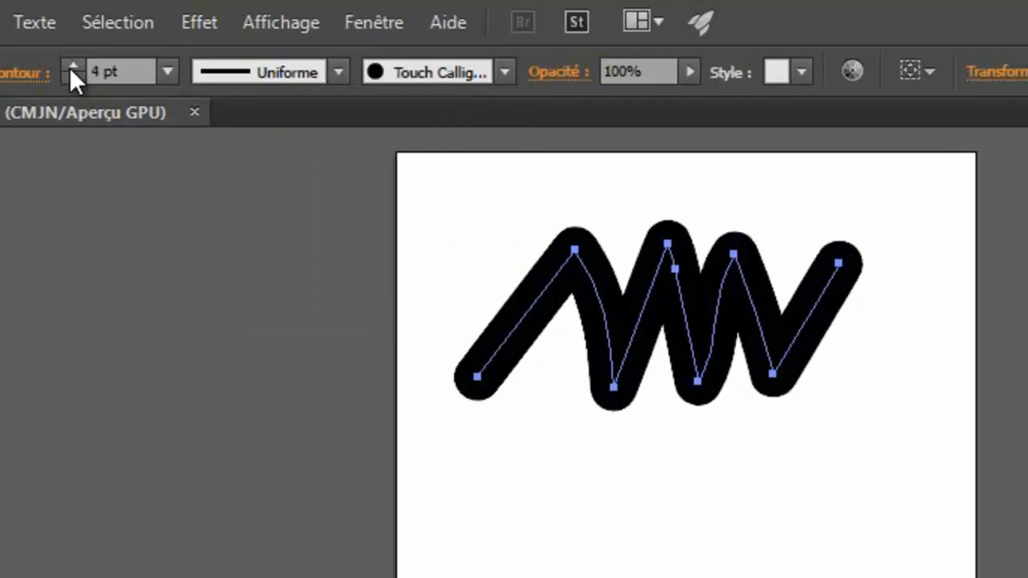
left_click(506, 73)
left_click(427, 145)
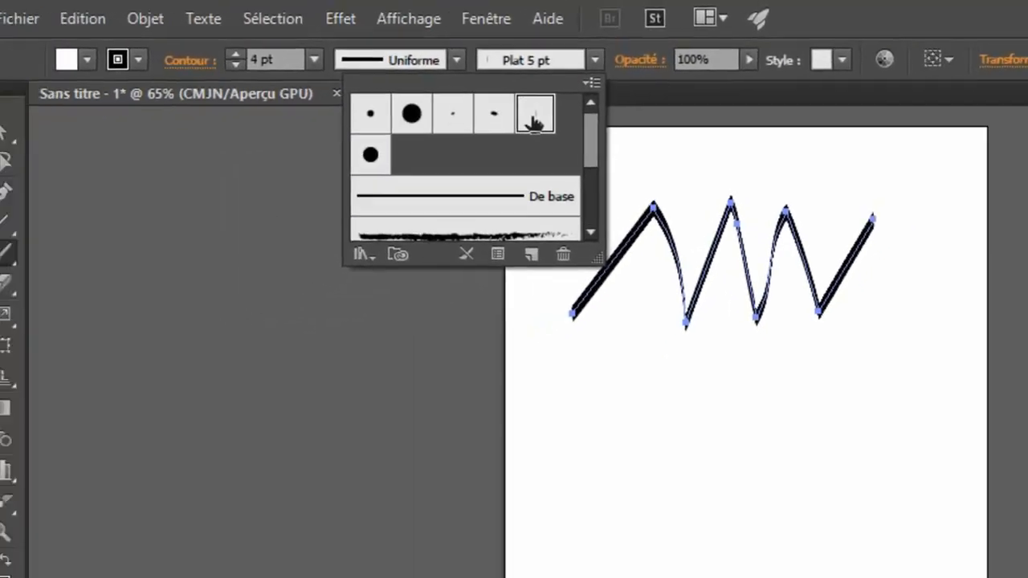
- Paint two freehand wavy strokes one below the other under the zigzag using the Plat 5 pt brush
left_click(638, 477)
left_click_drag(571, 513, 667, 408)
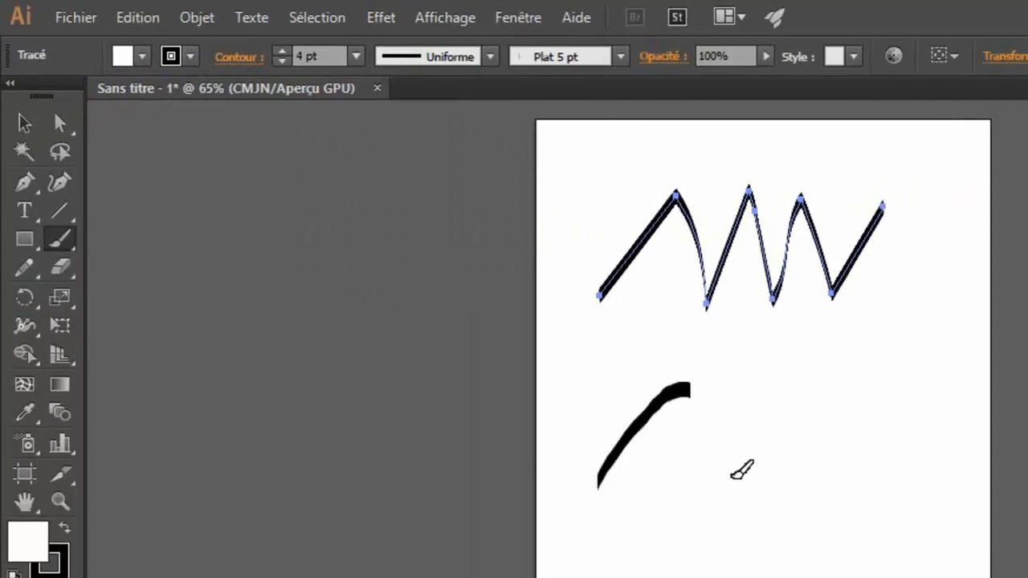
mouse_move(732, 477)
left_mouse_down()
mouse_move(814, 403)
mouse_move(849, 478)
mouse_move(926, 432)
mouse_move(955, 477)
left_mouse_up()
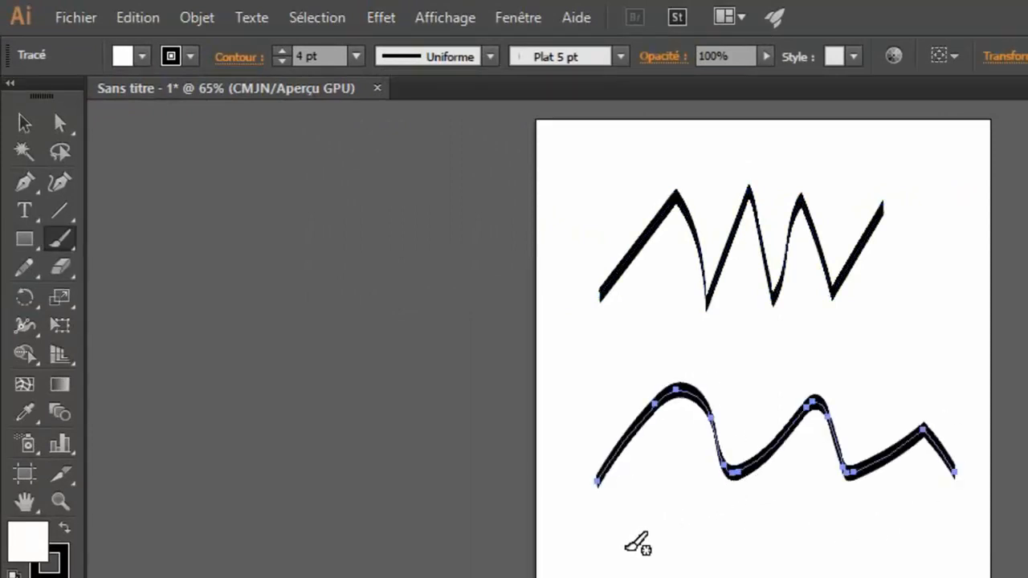
mouse_move(623, 554)
left_mouse_down()
mouse_move(675, 510)
mouse_move(714, 550)
mouse_move(762, 524)
mouse_move(834, 511)
mouse_move(912, 552)
left_mouse_up()
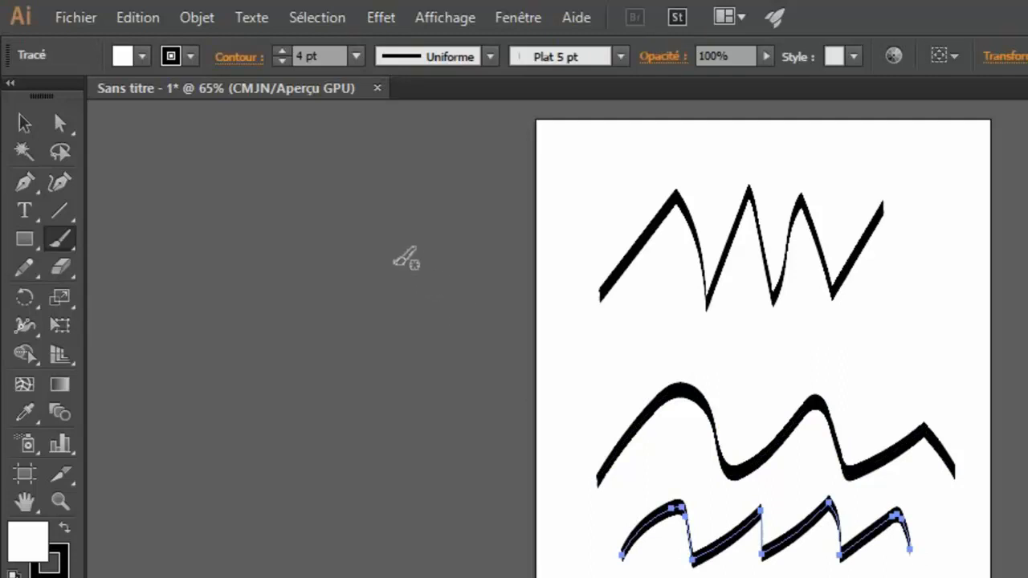
- Try red and light blue on the lowest wavy stroke, then set its stroke colour to dark blue
left_click(192, 56)
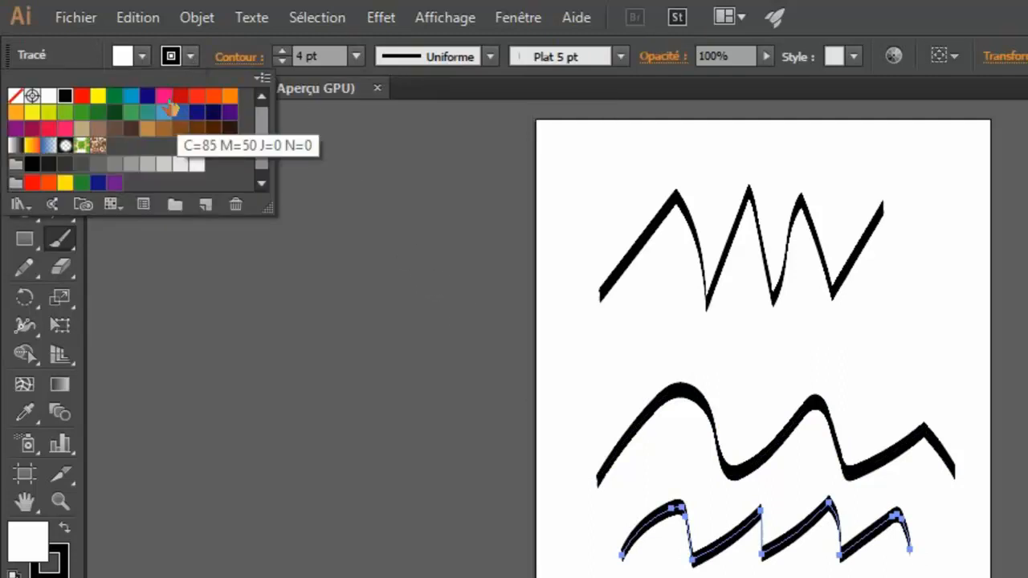
left_click(179, 96)
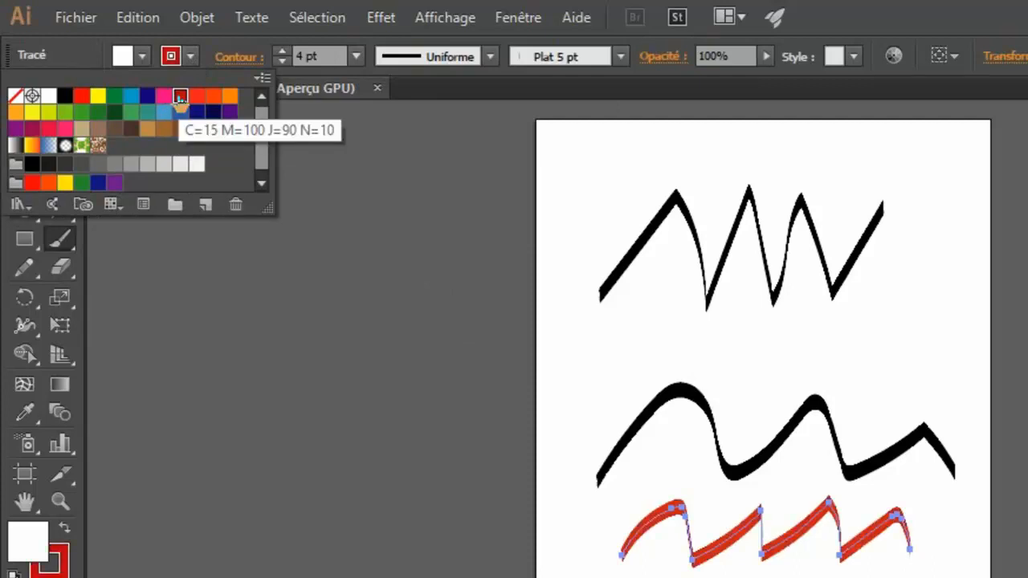
left_click(131, 96)
left_click(148, 97)
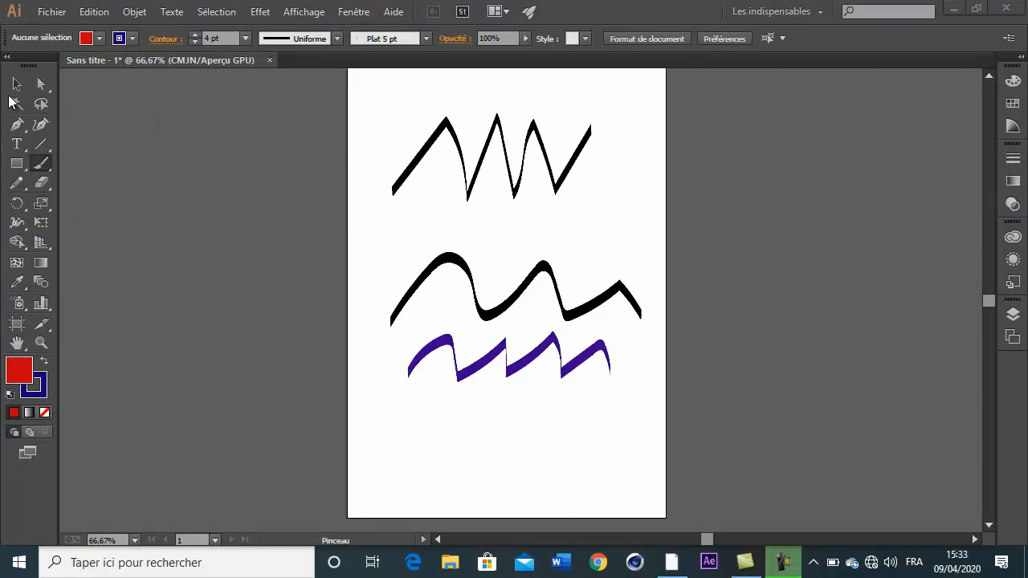
- Select all three brush strokes on the artboard and delete them
left_click(16, 83)
left_click_drag(415, 110, 616, 386)
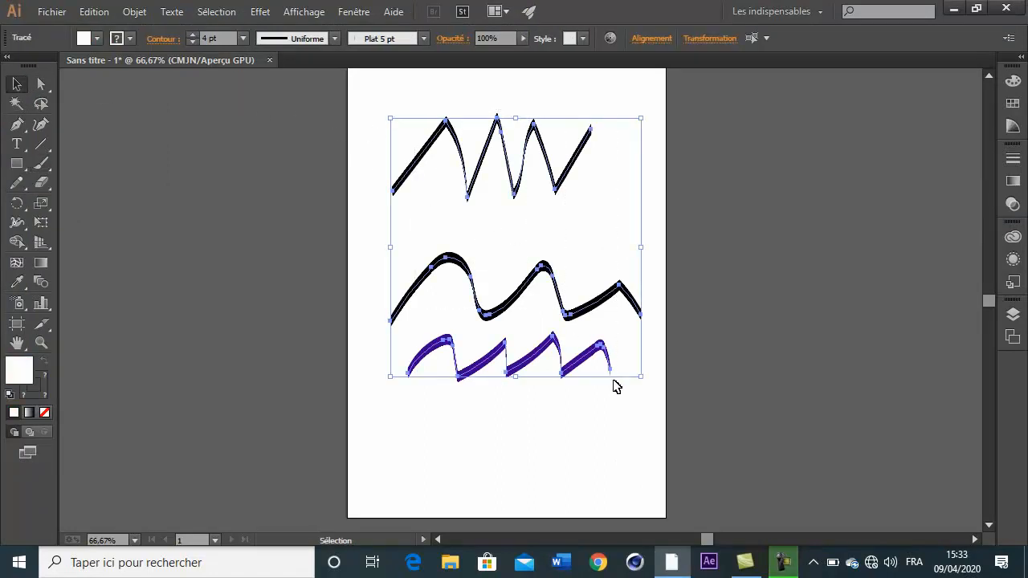
key("Delete")
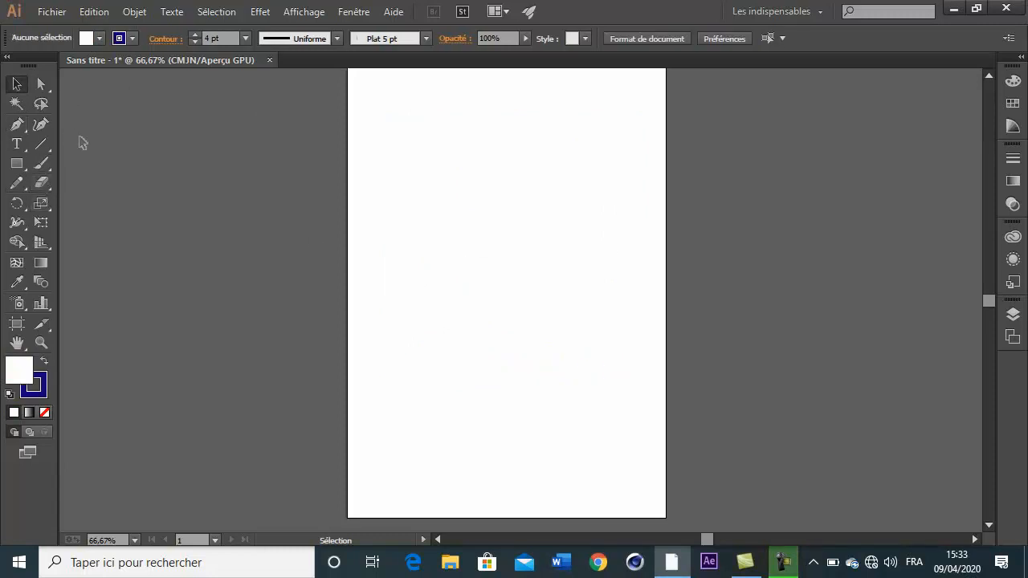
- Set the fill colour to orange and paint a wavy brush stroke across the upper part of the artboard
left_click(99, 39)
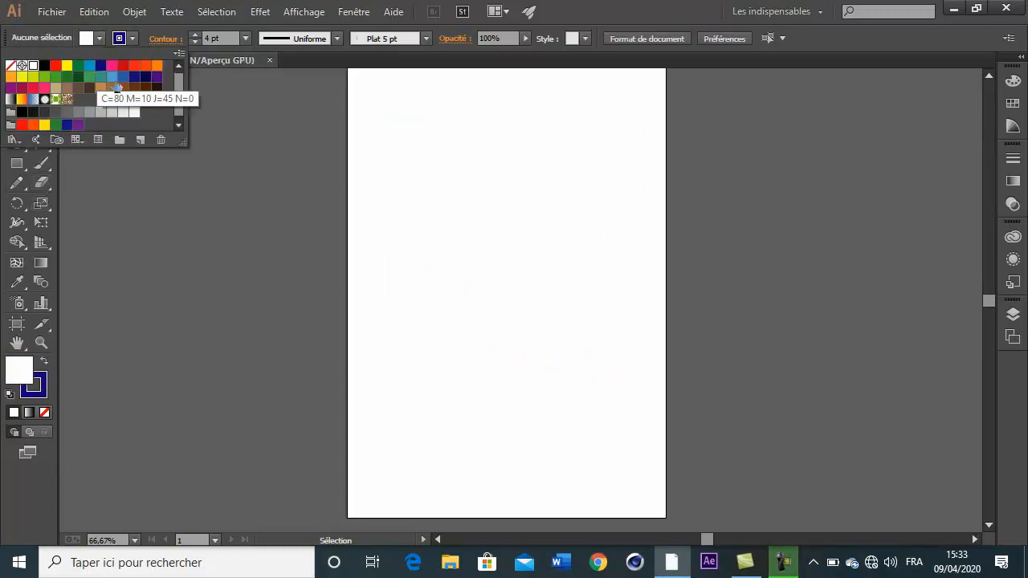
left_click(156, 65)
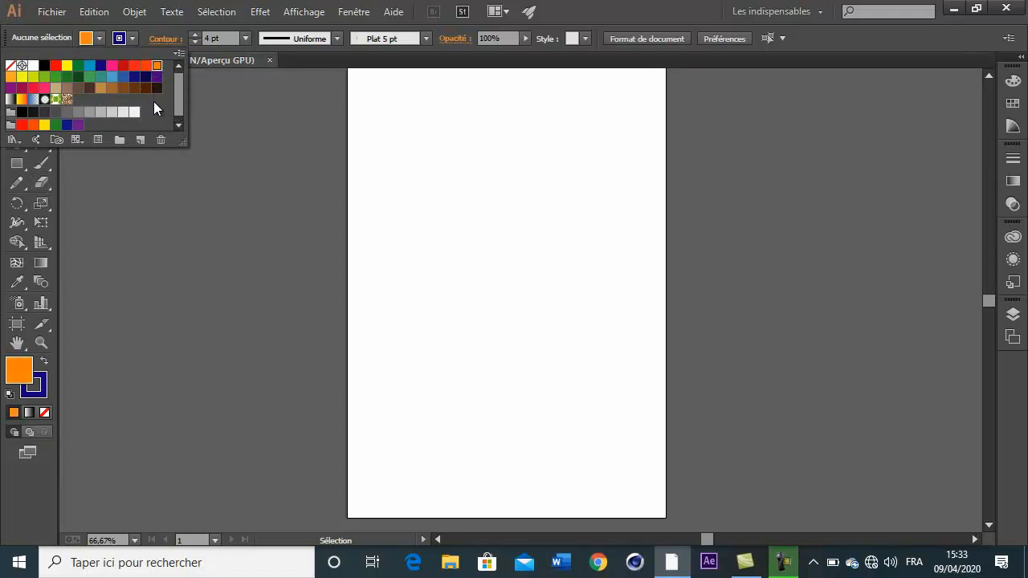
left_click(385, 174)
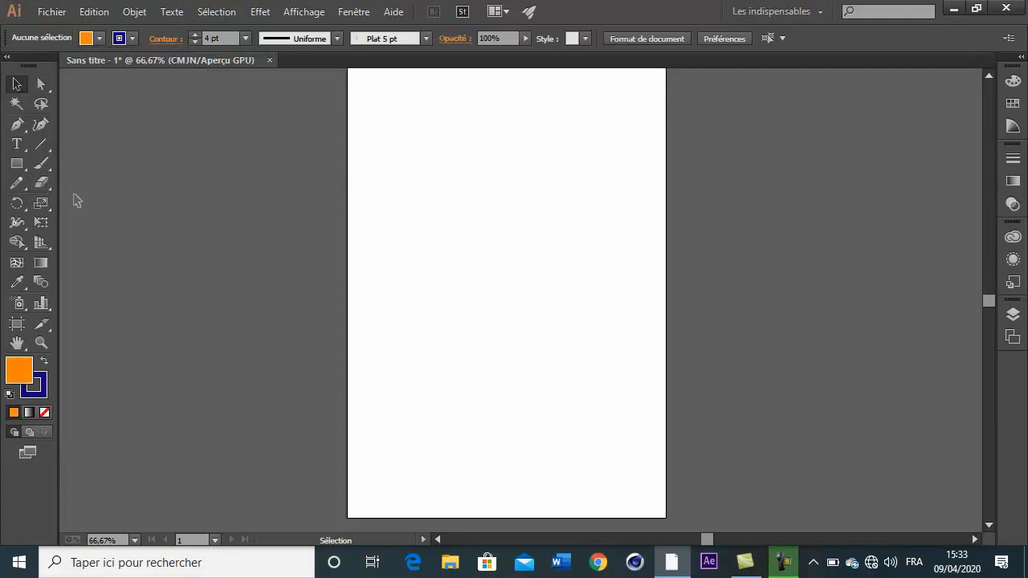
left_click(40, 163)
mouse_move(436, 169)
left_mouse_down()
mouse_move(485, 171)
mouse_move(525, 203)
mouse_move(610, 233)
mouse_move(626, 180)
left_mouse_up()
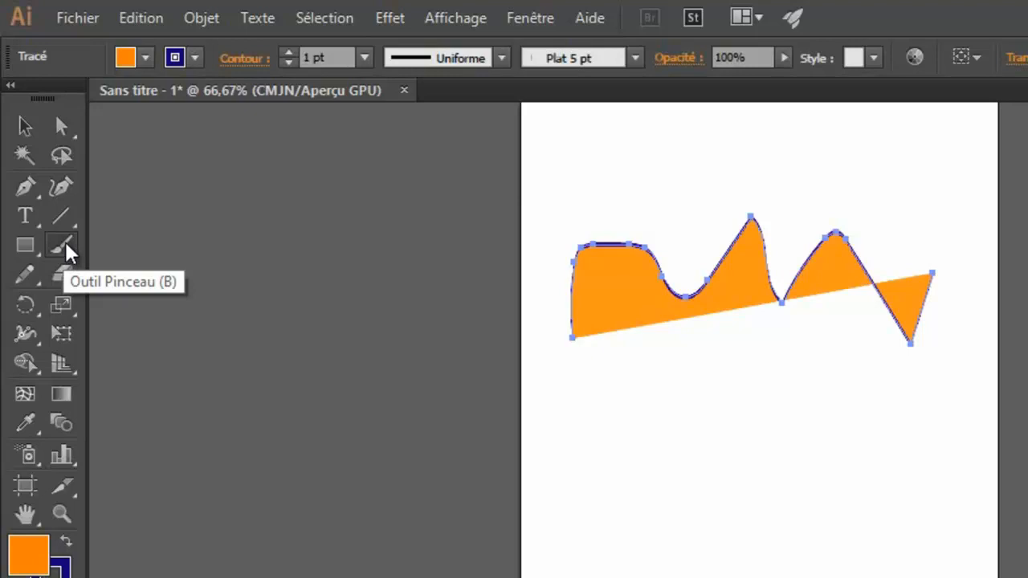
- Turn off Remplir les nouveaux contours for the Paintbrush and paint an unfilled wavy stroke below the orange shape
double_click(64, 249)
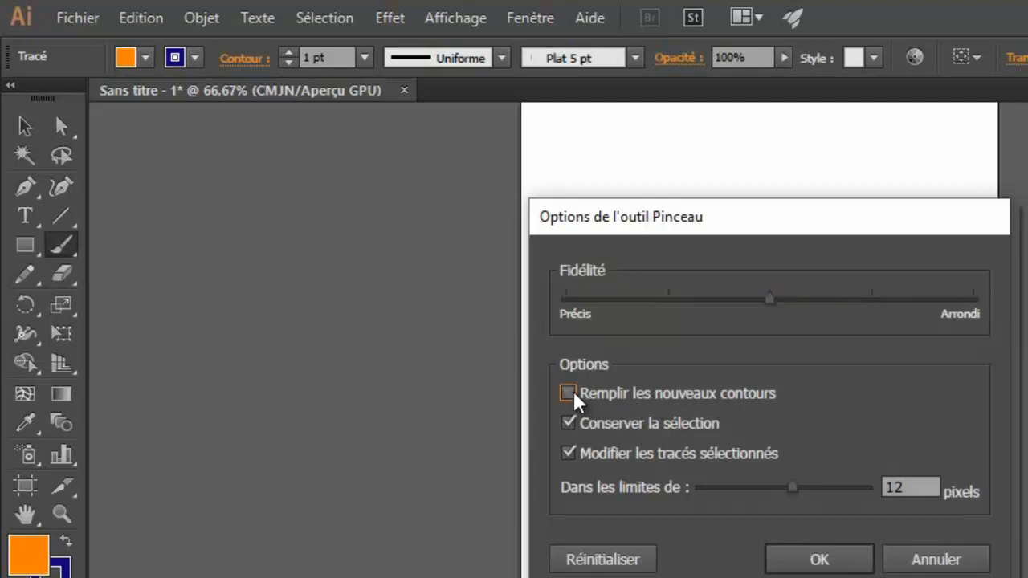
left_click(819, 557)
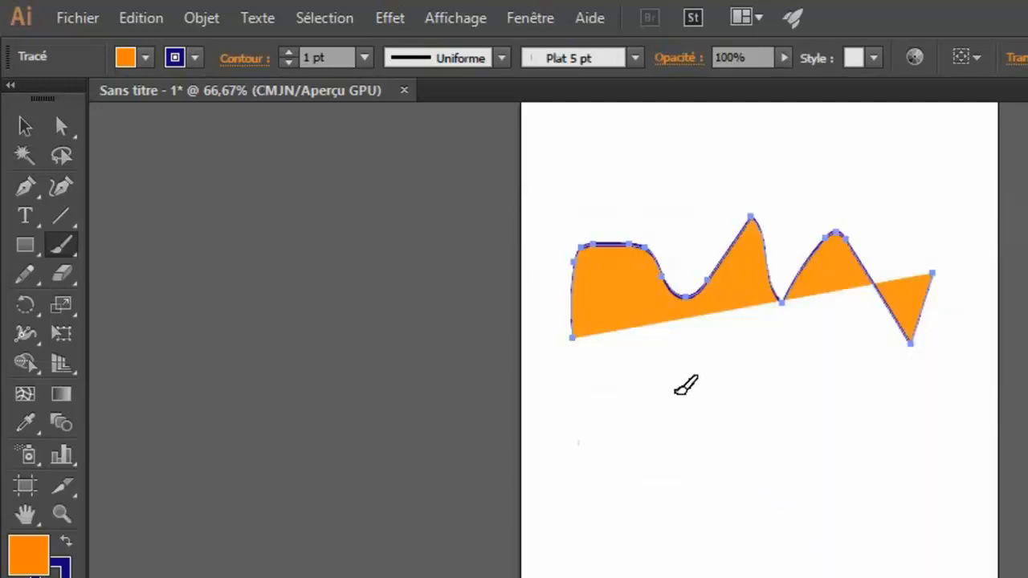
mouse_move(577, 442)
left_mouse_down()
mouse_move(822, 426)
mouse_move(921, 400)
left_mouse_up()
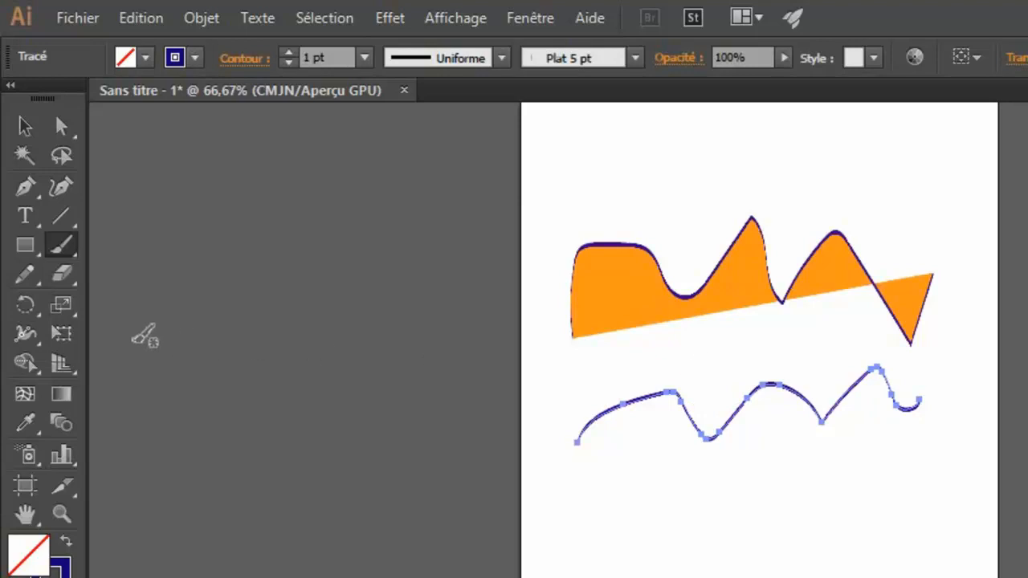
- Review the Paintbrush options without changing them, then paint another wavy stroke beneath the two existing ones
double_click(63, 252)
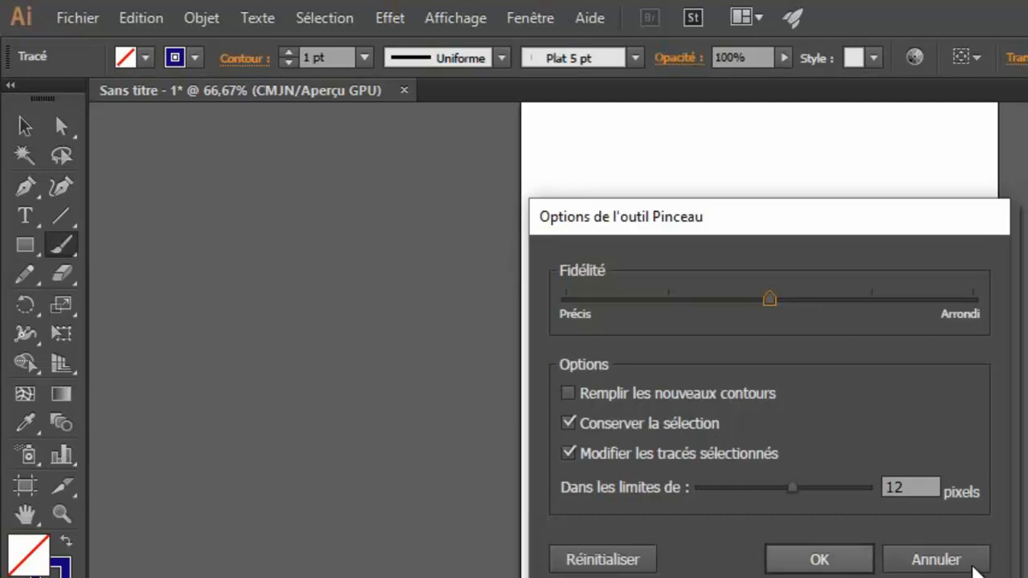
left_click(972, 562)
mouse_move(648, 532)
left_mouse_down()
mouse_move(775, 520)
mouse_move(856, 493)
mouse_move(947, 499)
left_mouse_up()
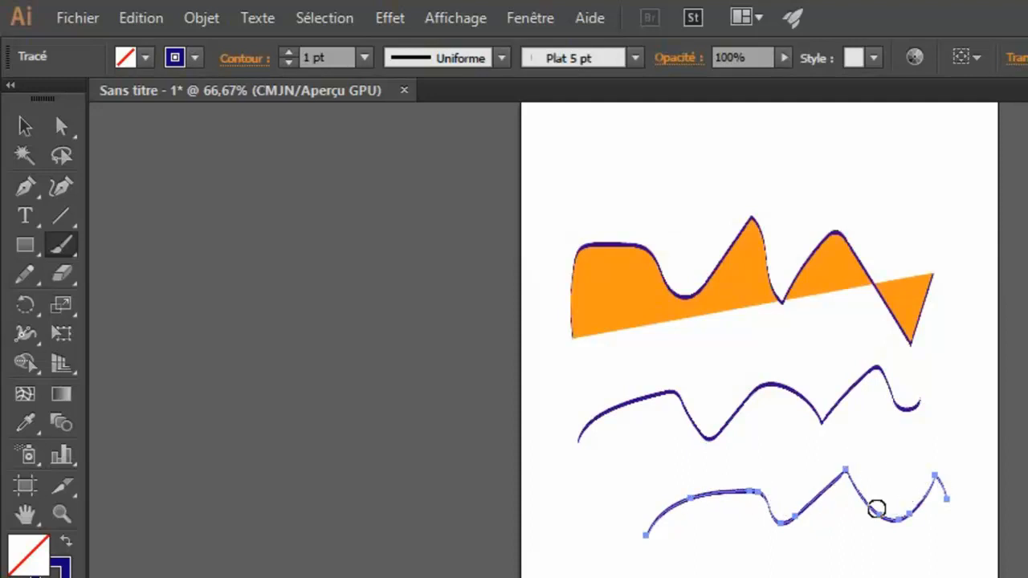
- Turn off Conserver la sélection in the Paintbrush tool options
scroll(874, 508, "up", 3)
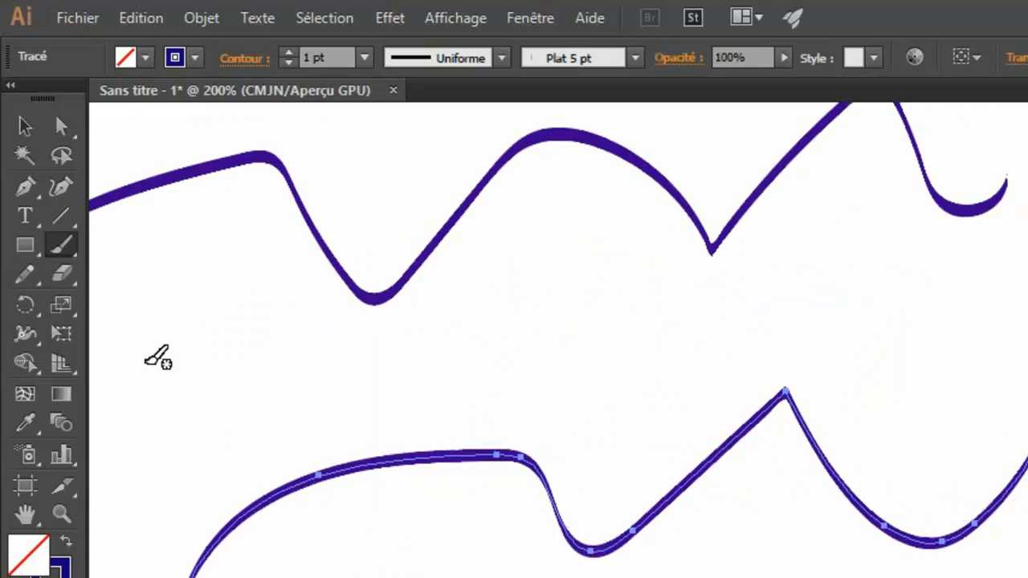
double_click(63, 247)
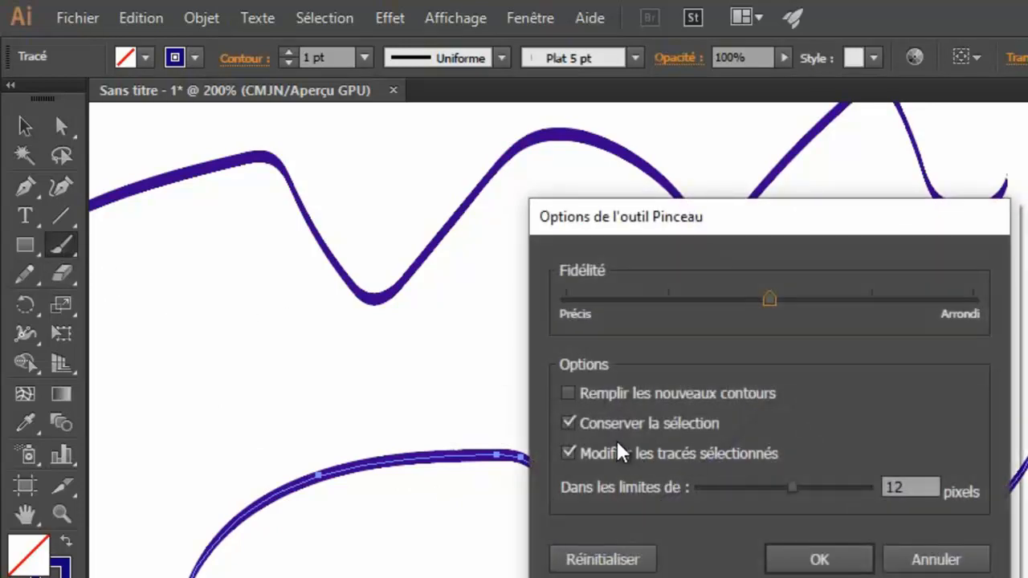
left_click(568, 423)
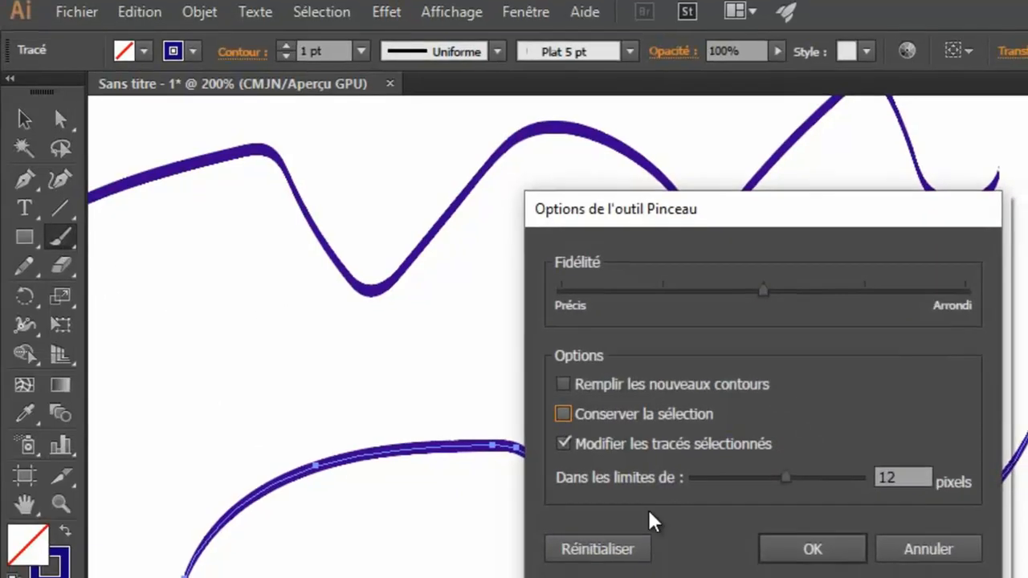
left_click(820, 562)
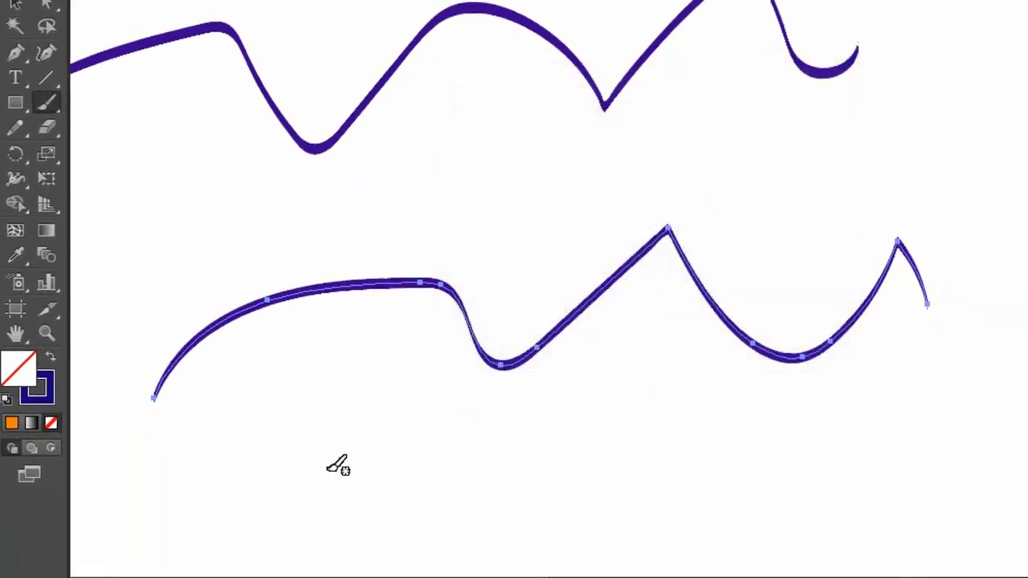
- Paint a wavy stroke beneath the existing ones and select it with the Selection tool
mouse_move(289, 486)
left_mouse_down()
mouse_move(448, 463)
mouse_move(623, 409)
mouse_move(758, 449)
mouse_move(921, 439)
left_mouse_up()
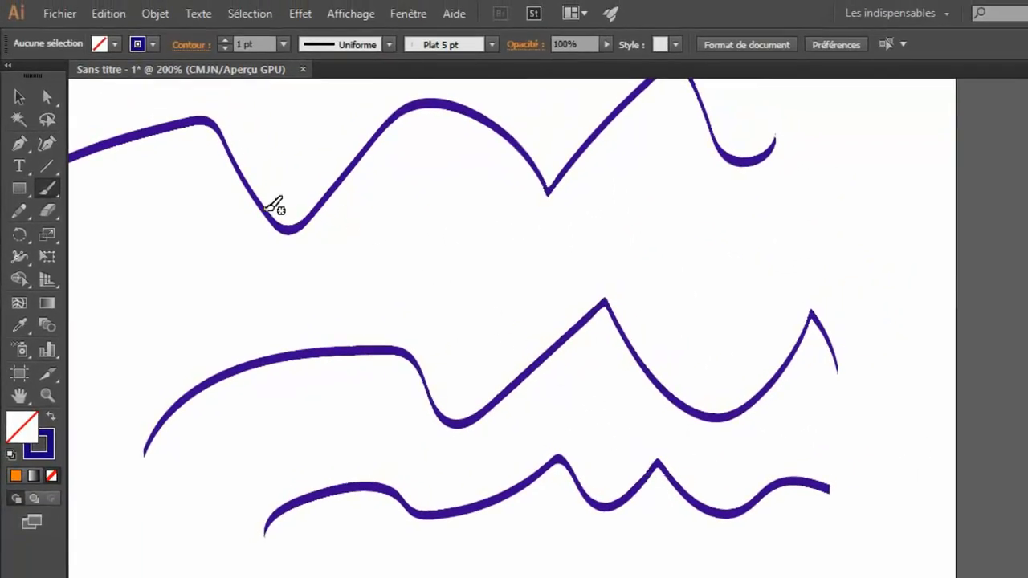
left_click(20, 98)
left_click(643, 495)
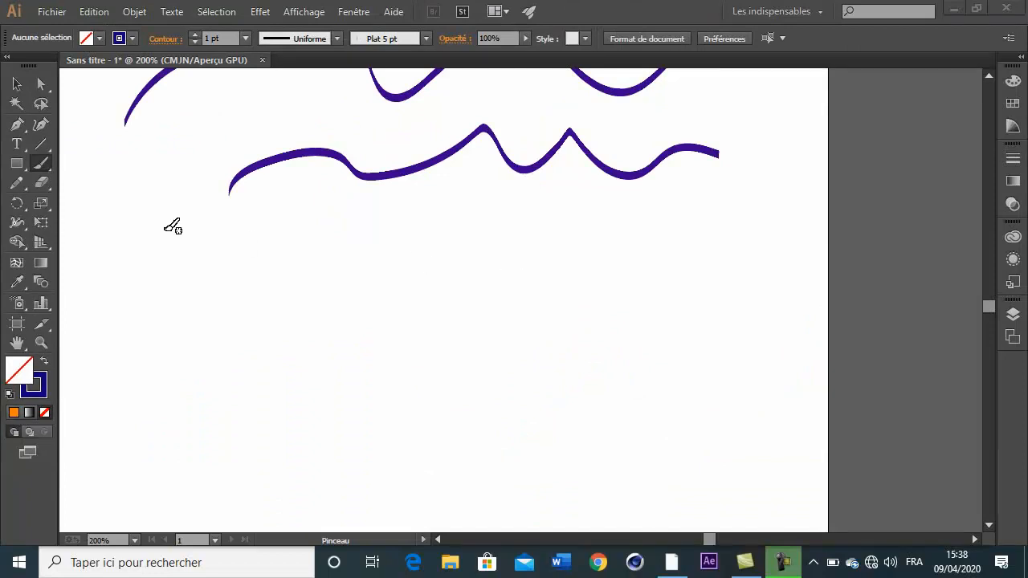
- Turn on Conserver la sélection in the Paintbrush tool options
double_click(42, 165)
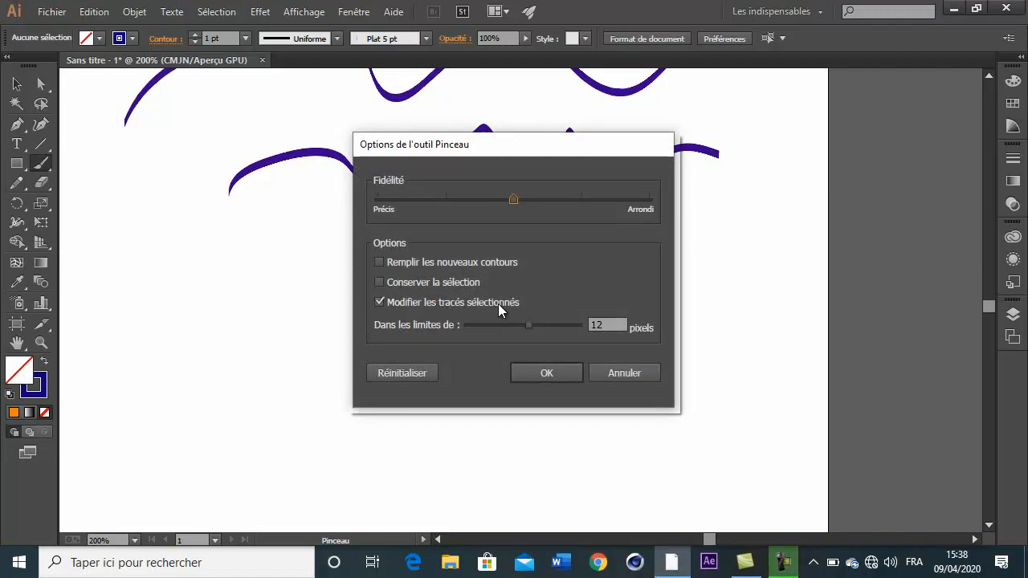
left_click(403, 282)
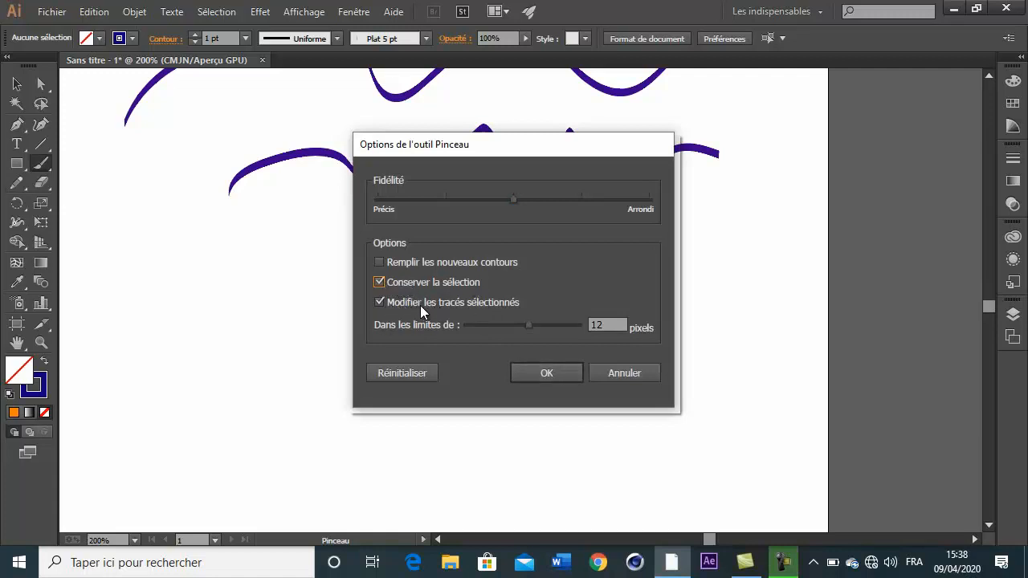
left_click(549, 371)
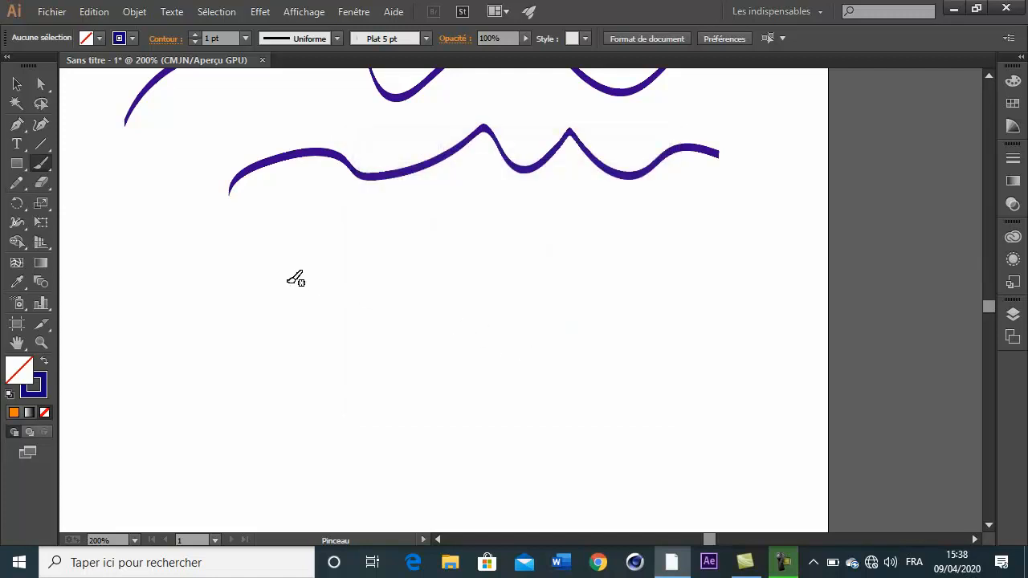
- Paint a curved stroke beneath the wavy ones and reshape it by repainting from points along the selected path
mouse_move(280, 298)
left_mouse_down()
mouse_move(333, 275)
mouse_move(396, 338)
mouse_move(467, 284)
mouse_move(466, 255)
left_mouse_up()
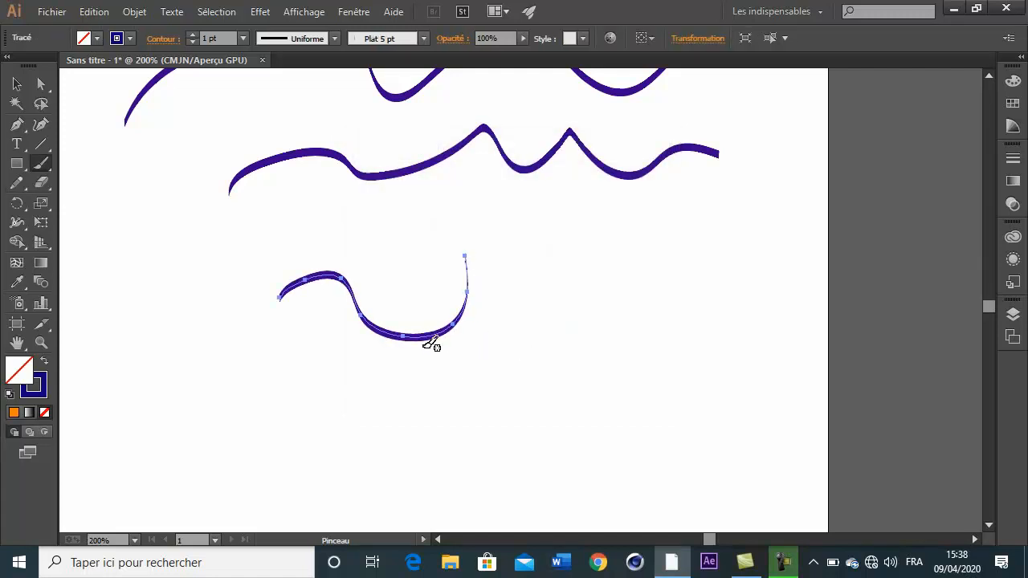
mouse_move(425, 344)
left_mouse_down()
mouse_move(400, 403)
mouse_move(303, 381)
mouse_move(300, 355)
left_mouse_up()
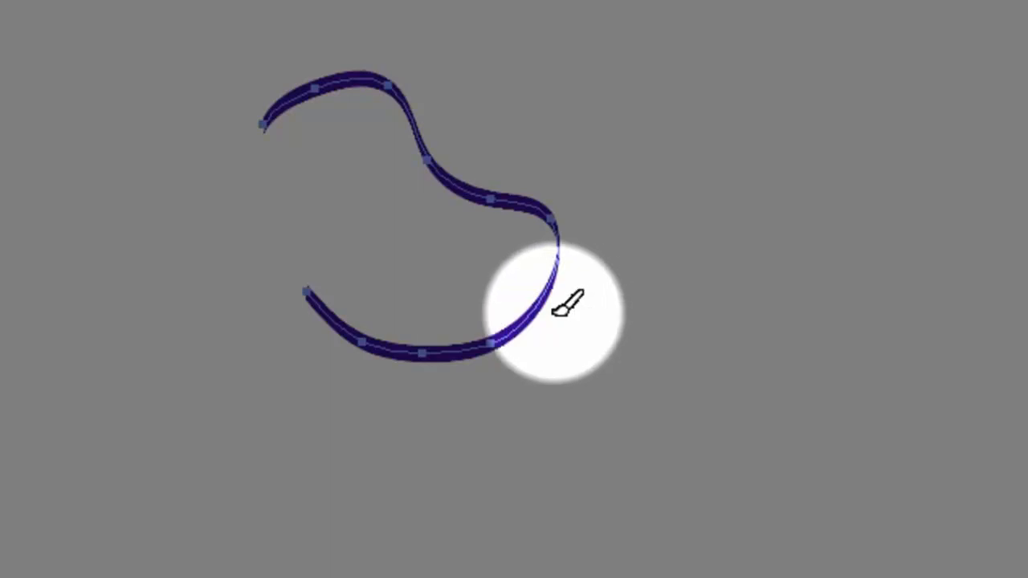
mouse_move(554, 313)
left_mouse_down()
mouse_move(619, 330)
mouse_move(696, 311)
mouse_move(737, 251)
mouse_move(761, 187)
mouse_move(910, 175)
mouse_move(922, 233)
left_mouse_up()
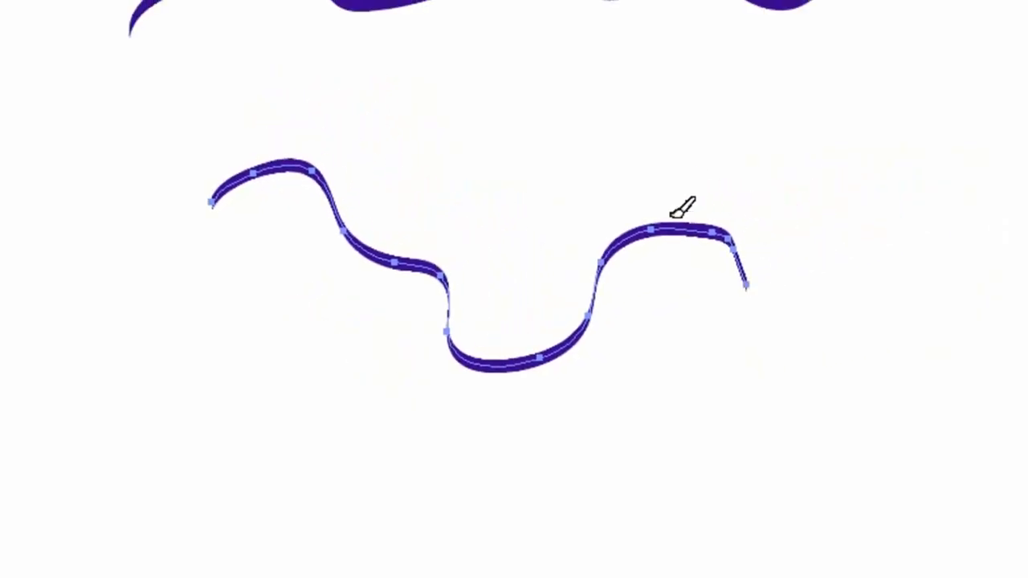
mouse_move(682, 207)
left_mouse_down()
mouse_move(506, 109)
mouse_move(393, 140)
left_mouse_up()
mouse_move(545, 115)
left_mouse_down()
mouse_move(448, 249)
mouse_move(173, 213)
mouse_move(163, 192)
left_mouse_up()
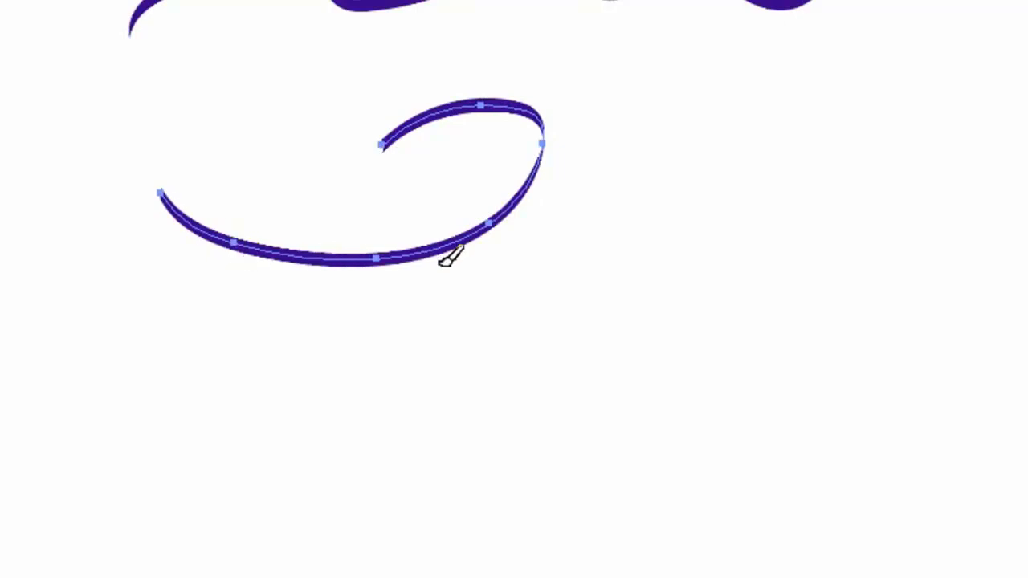
mouse_move(444, 256)
left_mouse_down()
mouse_move(541, 336)
mouse_move(687, 216)
left_mouse_up()
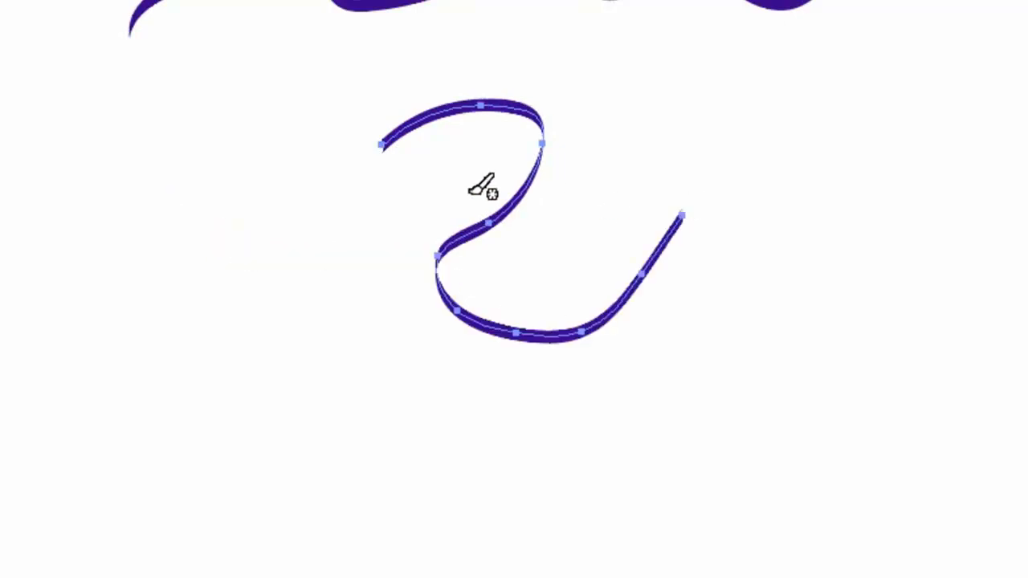
- Turn off Modifier les tracés sélectionnés for the Paintbrush, then paint separate strokes beside the curved one, starting new ones on existing paths
double_click(54, 98)
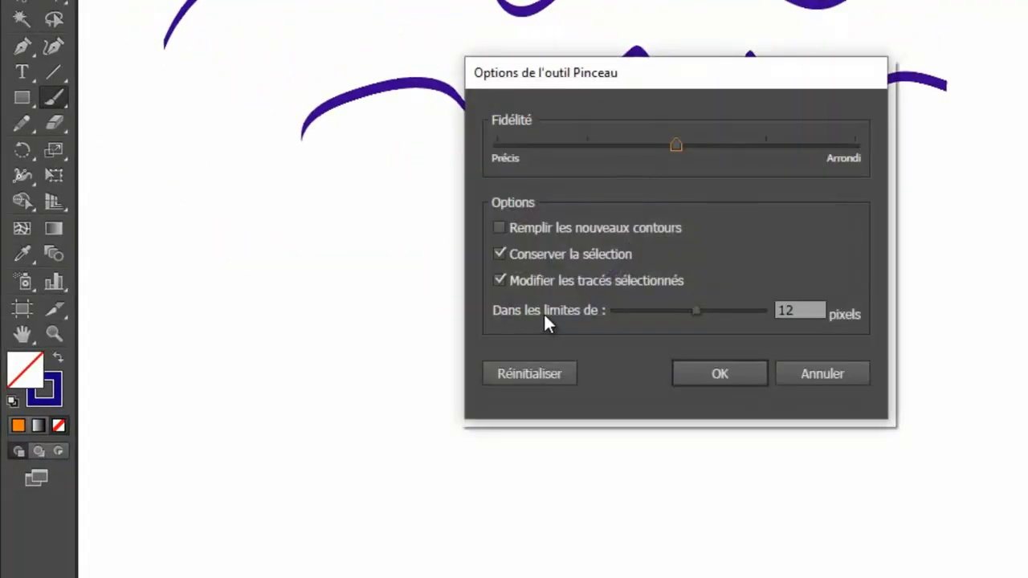
left_click(499, 280)
left_click(732, 371)
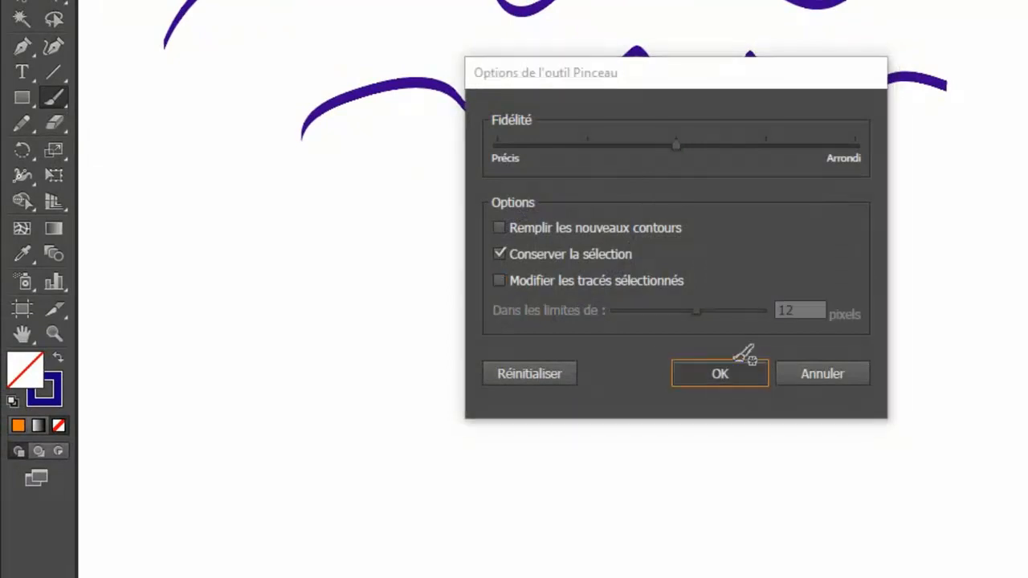
mouse_move(196, 374)
left_mouse_down()
mouse_move(340, 392)
mouse_move(435, 331)
left_mouse_up()
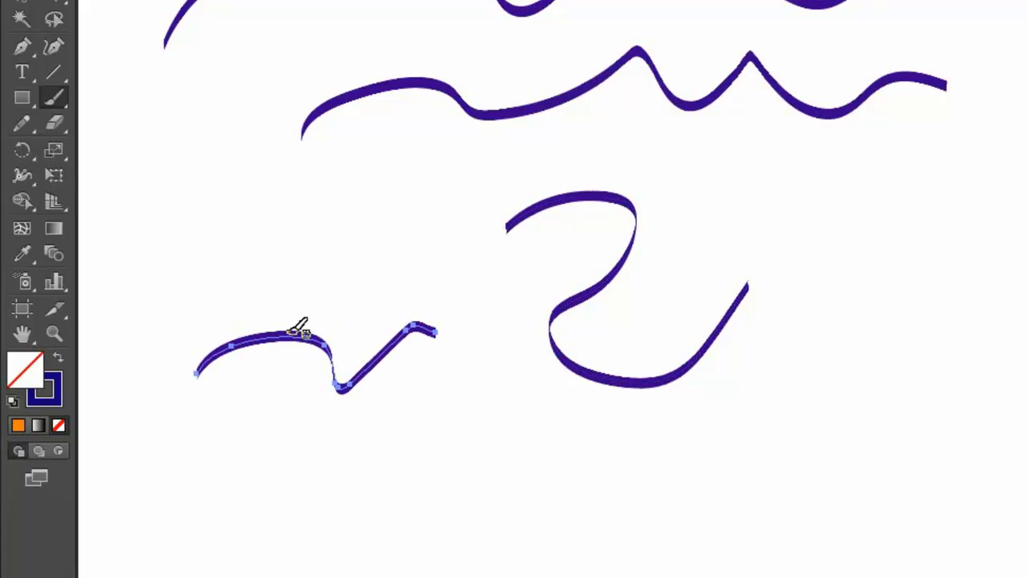
mouse_move(289, 330)
left_mouse_down()
mouse_move(337, 276)
mouse_move(339, 257)
mouse_move(387, 253)
mouse_move(434, 272)
mouse_move(423, 281)
mouse_move(448, 302)
mouse_move(553, 346)
left_mouse_up()
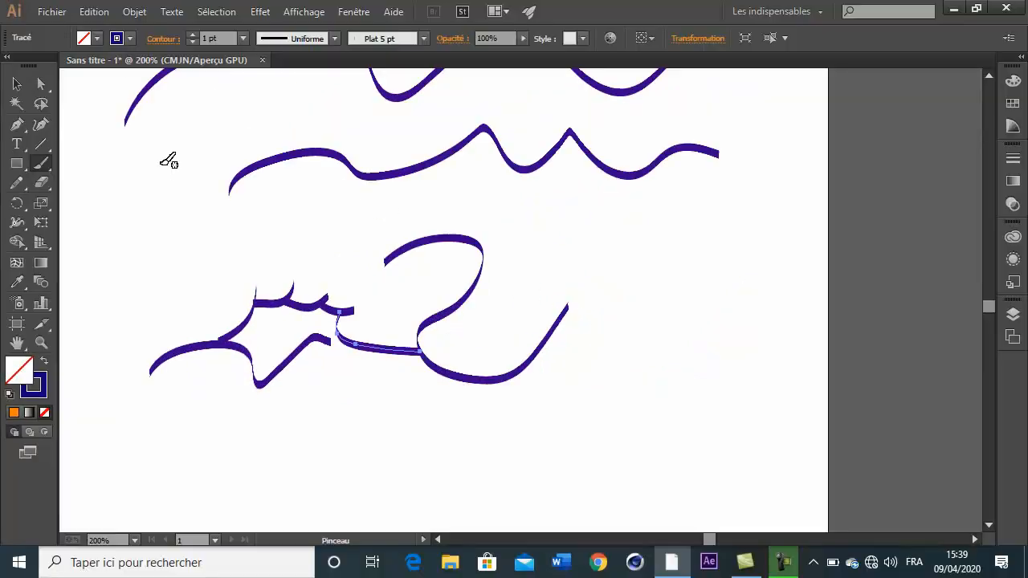
- Set the Paintbrush Fidélité to Précis and paint a zigzag stroke below the curved one
double_click(40, 163)
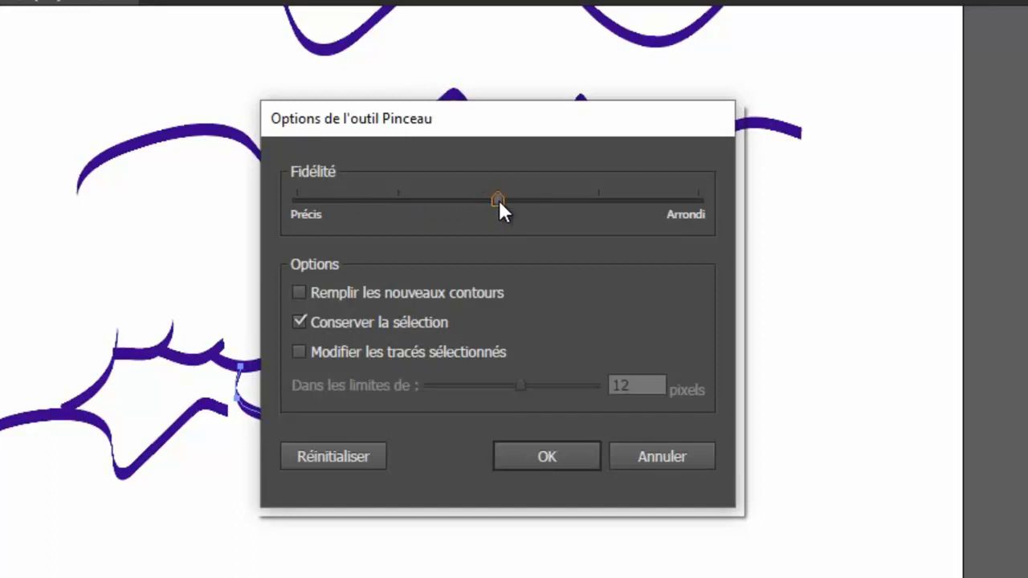
left_click_drag(499, 200, 294, 207)
left_click(559, 454)
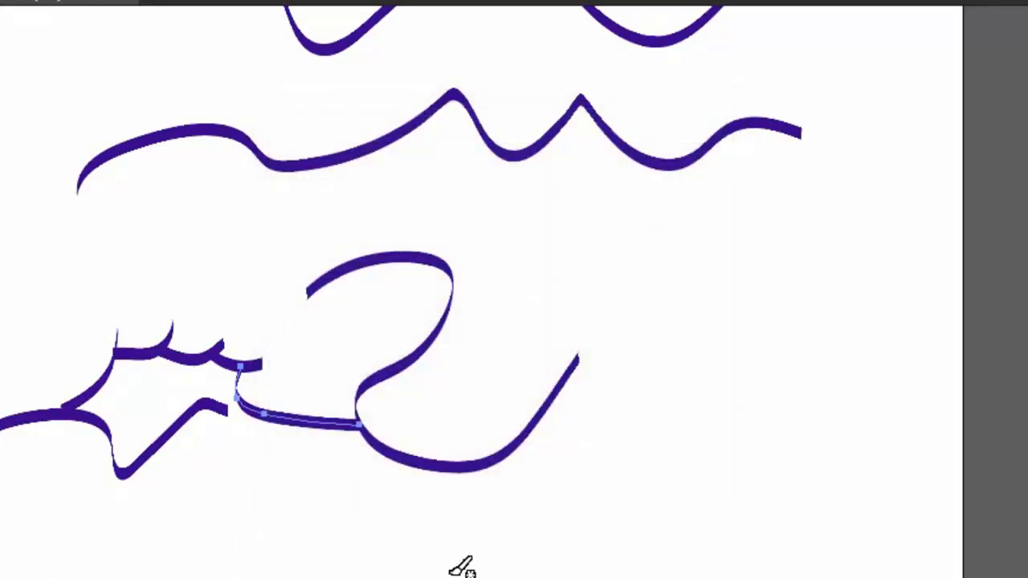
mouse_move(453, 571)
left_mouse_down()
mouse_move(512, 507)
mouse_move(610, 489)
mouse_move(679, 554)
mouse_move(836, 564)
left_mouse_up()
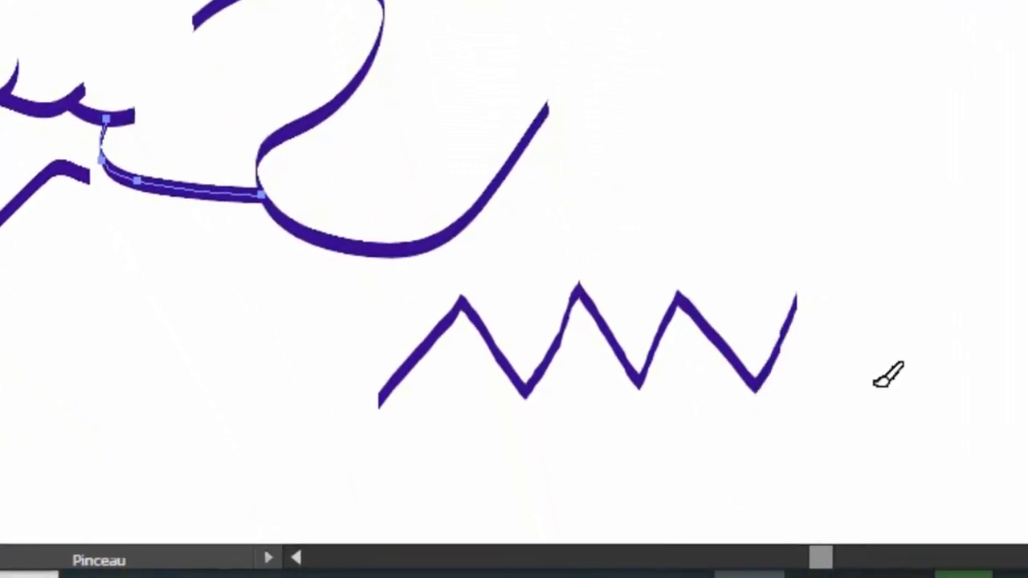
left_click_drag(875, 384, 874, 383)
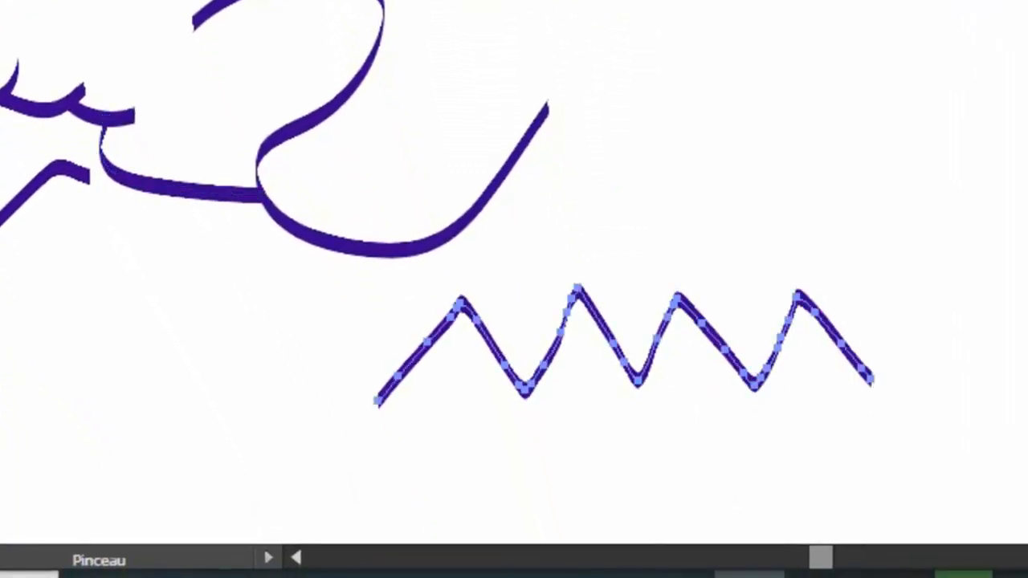
- Set the Paintbrush Fidélité to Arrondi and paint a similar zigzag motion just beneath the sharp zigzag
scroll(830, 351, "down", 3)
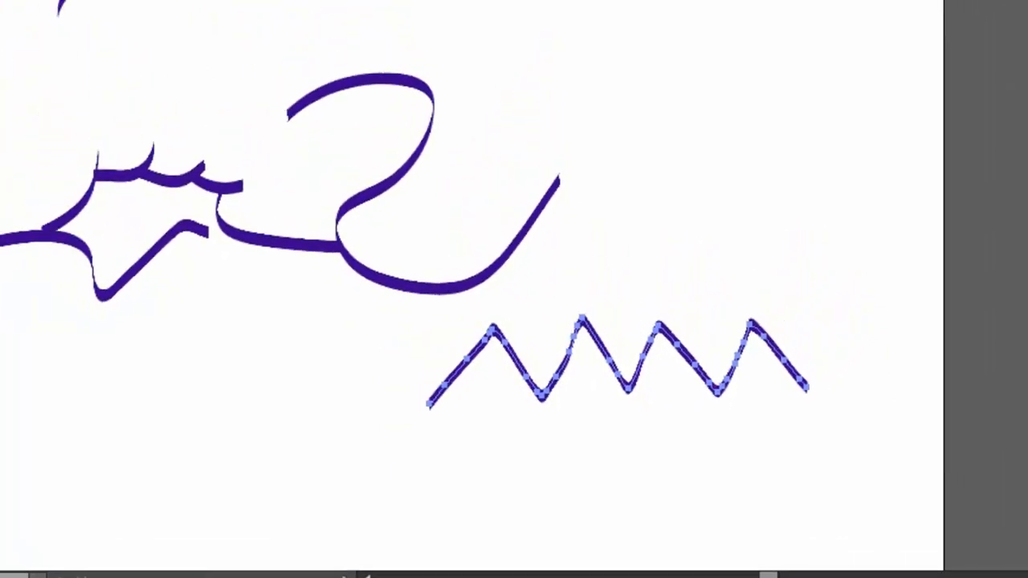
key("Return")
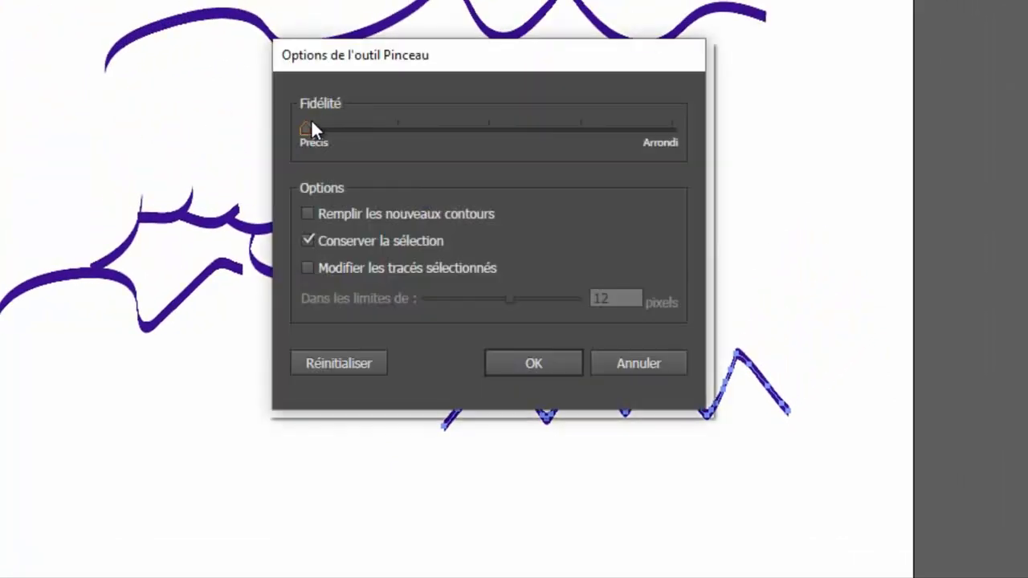
left_click_drag(311, 129, 518, 135)
left_click(547, 371)
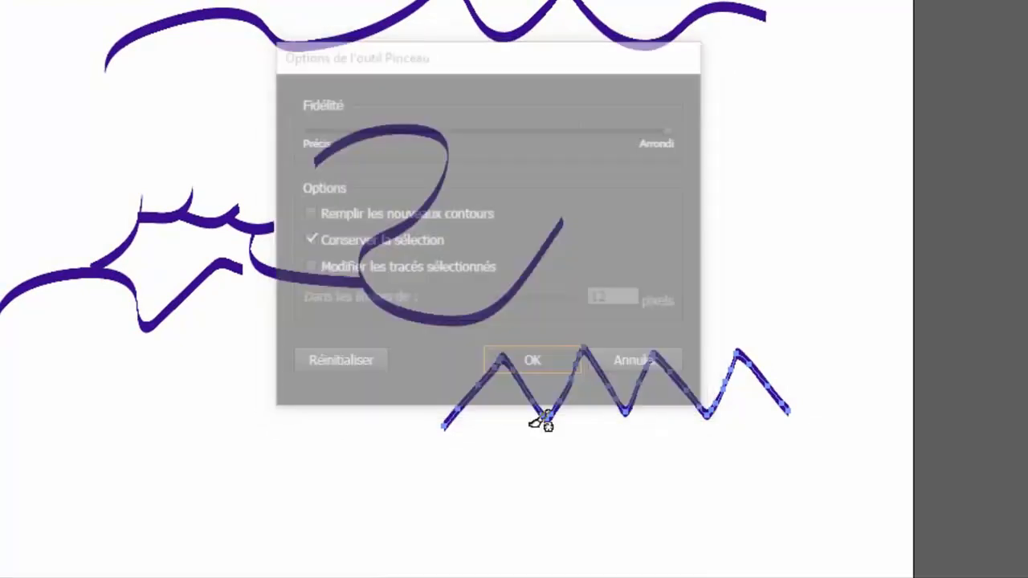
mouse_move(447, 508)
left_mouse_down()
mouse_move(540, 459)
mouse_move(618, 466)
mouse_move(700, 428)
mouse_move(809, 475)
left_mouse_up()
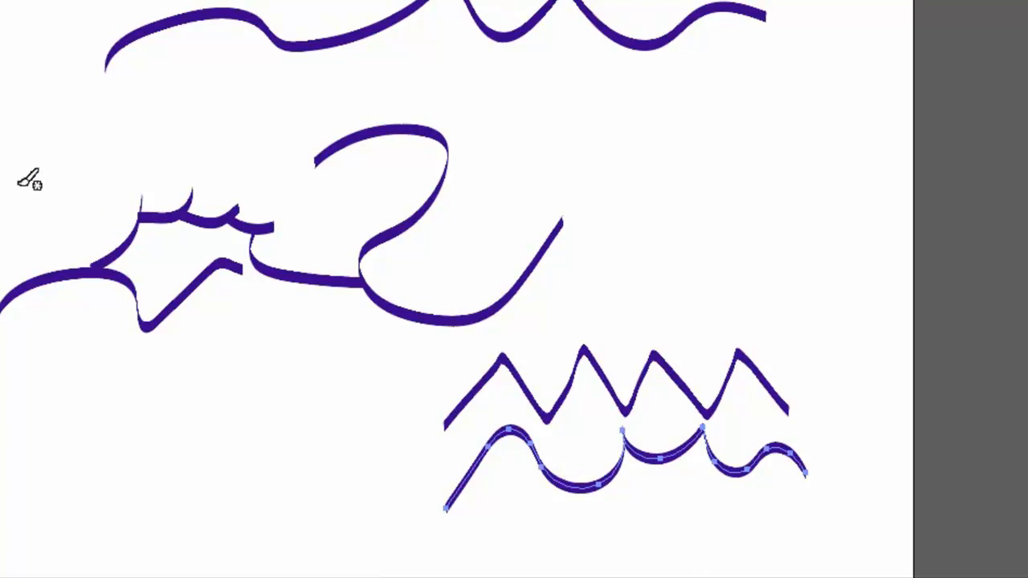
- Return the Paintbrush Fidélité to its middle setting and turn on Remplir les nouveaux contours and Modifier les tracés sélectionnés
key("Return")
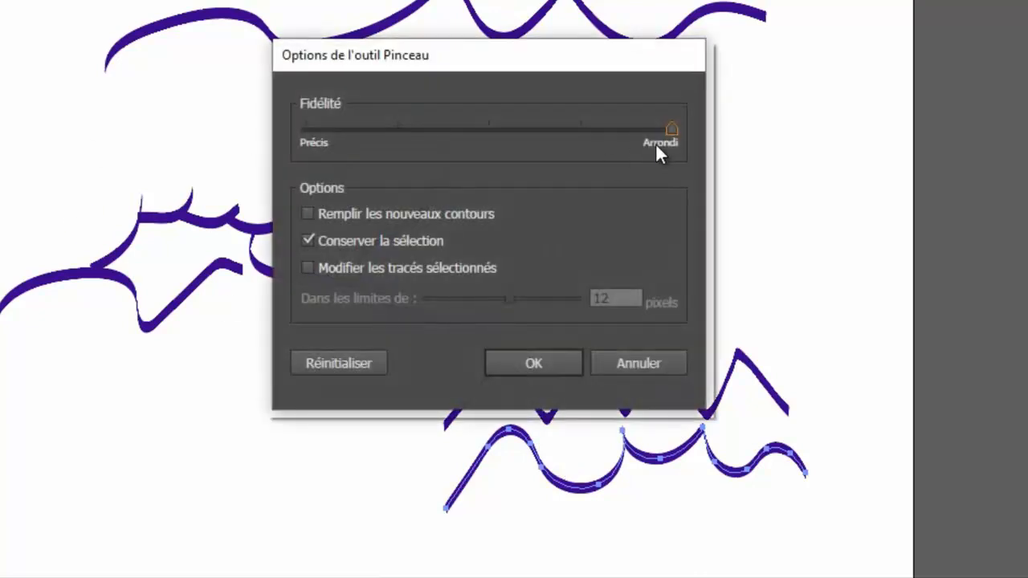
left_click_drag(665, 130, 554, 134)
left_click(308, 268)
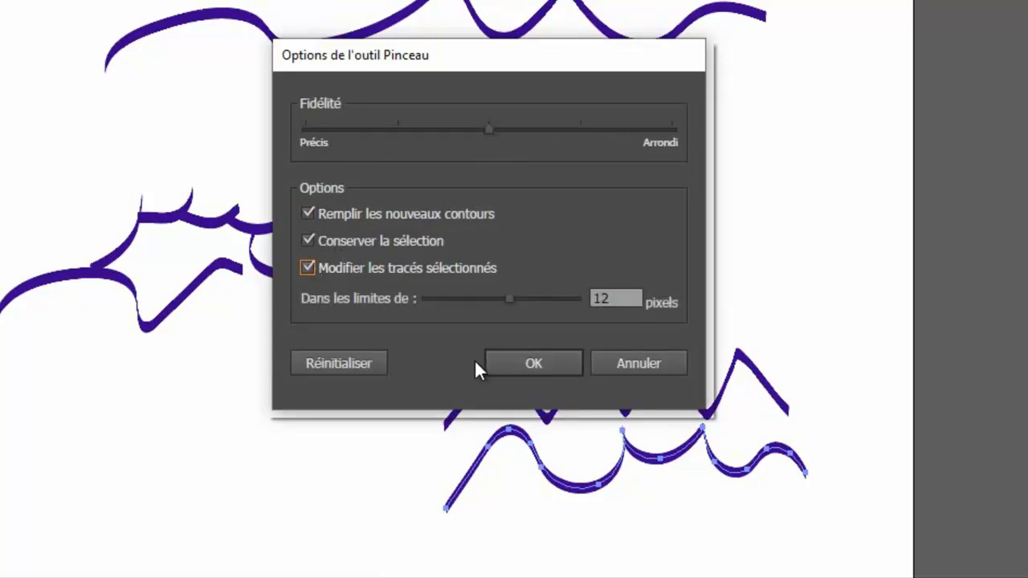
left_click(536, 361)
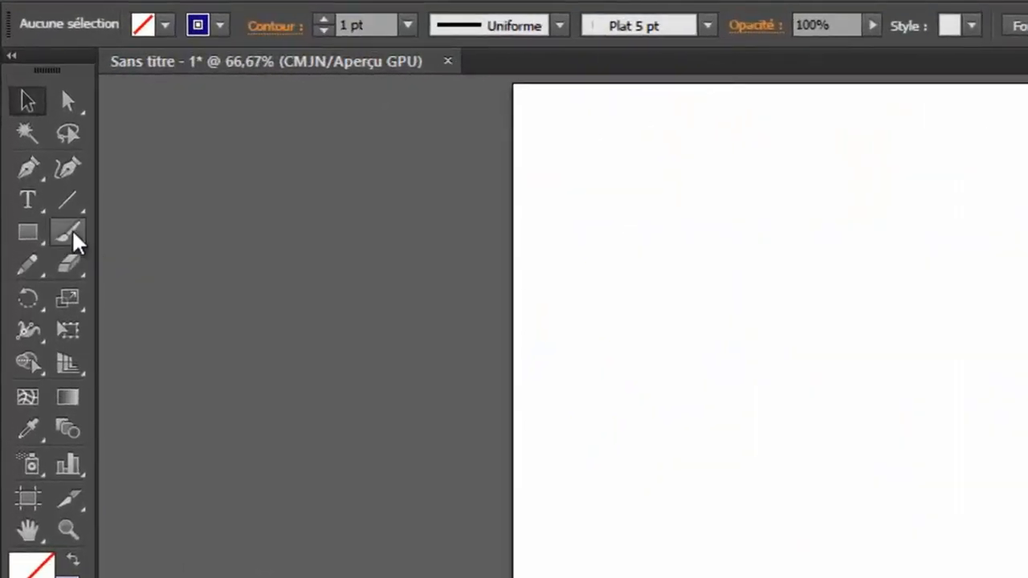
- Paint a wavy stroke near the artboard's upper edge with the Forme de tache tool
left_click(44, 166)
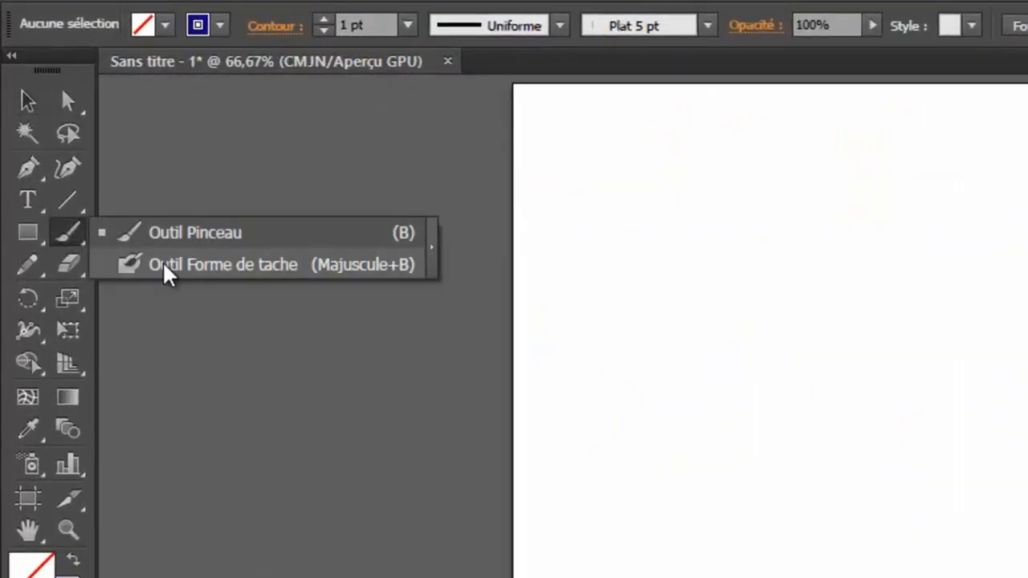
left_click(274, 273)
left_click_drag(558, 256, 687, 215)
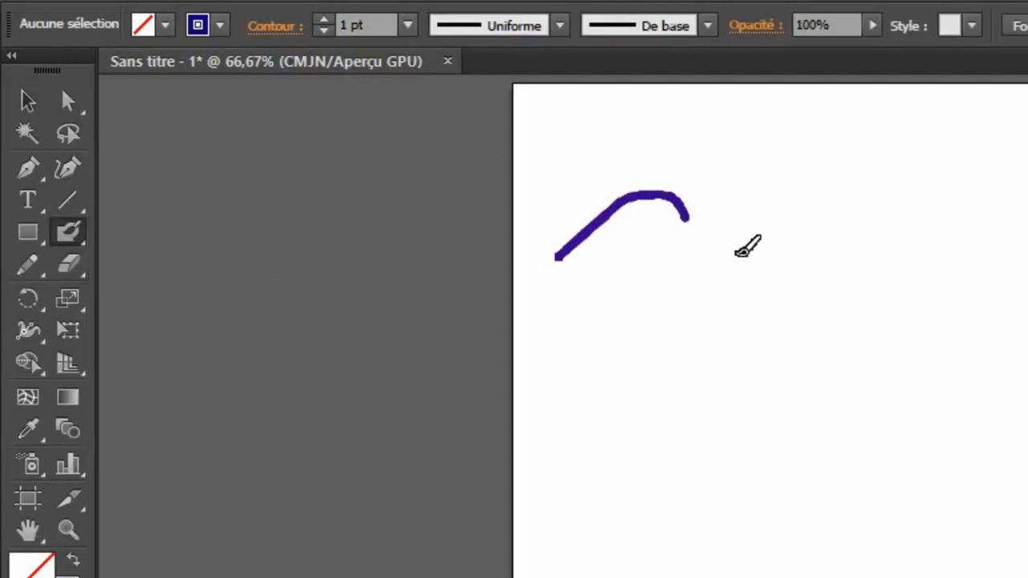
mouse_move(741, 250)
left_mouse_down()
mouse_move(822, 214)
mouse_move(926, 258)
mouse_move(972, 225)
left_mouse_up()
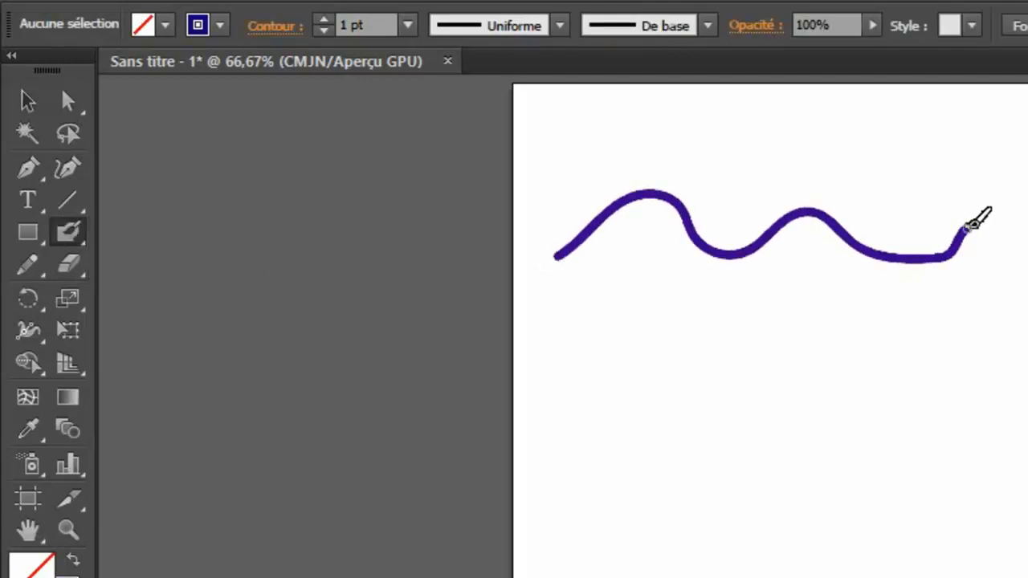
- Paint a similar wavy stroke with the Paintbrush just above the Forme de tache stroke
mouse_move(72, 247)
left_mouse_down()
mouse_move(195, 241)
mouse_move(193, 233)
left_mouse_up()
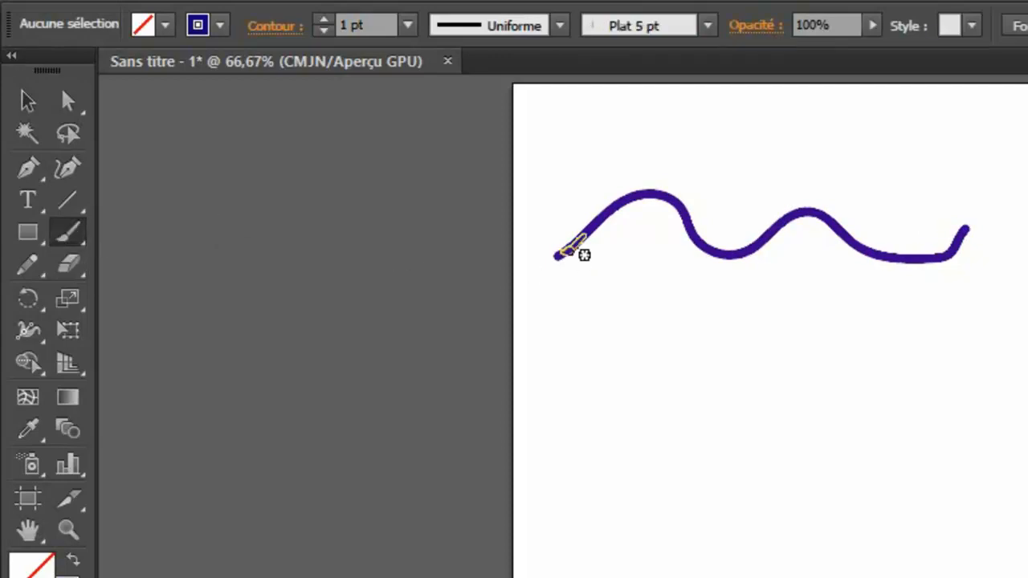
left_click_drag(565, 175, 711, 164)
mouse_move(771, 184)
left_mouse_down()
mouse_move(916, 158)
mouse_move(958, 127)
left_mouse_up()
- Select the upper Paintbrush stroke and set its stroke weight to 3 pt
scroll(763, 156, "up", 4)
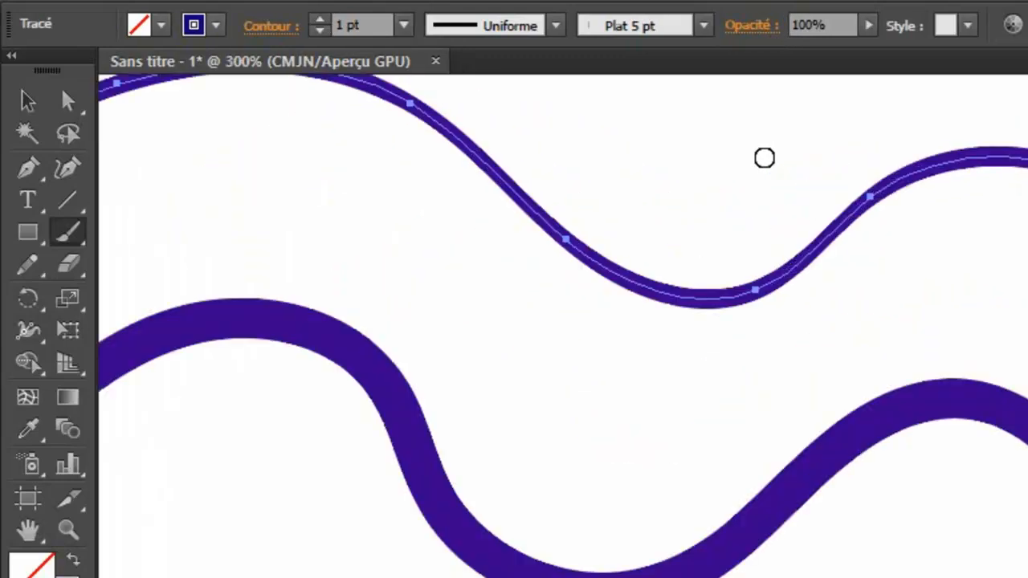
scroll(763, 156, "down", 2)
left_click(28, 99)
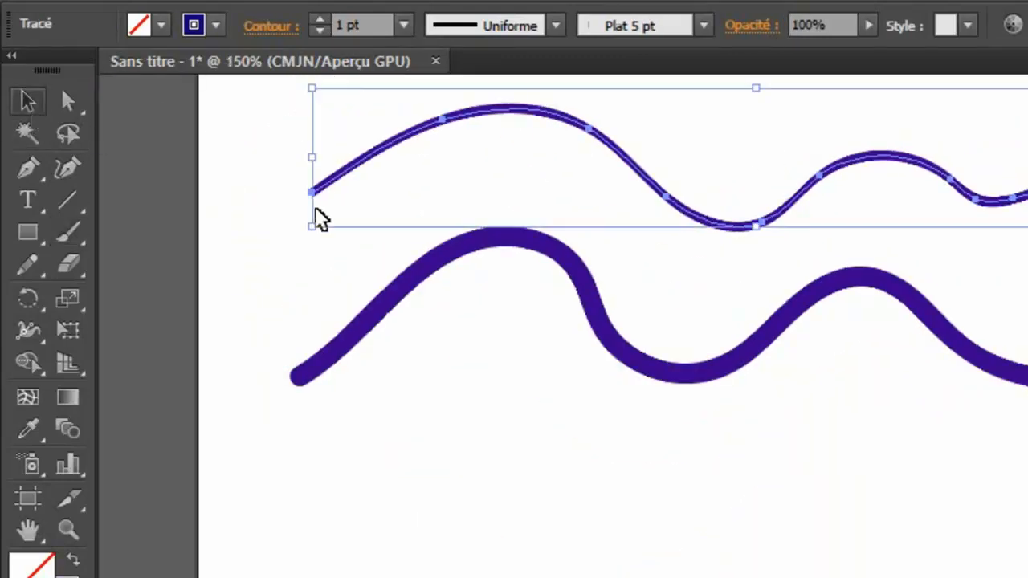
left_click(860, 409)
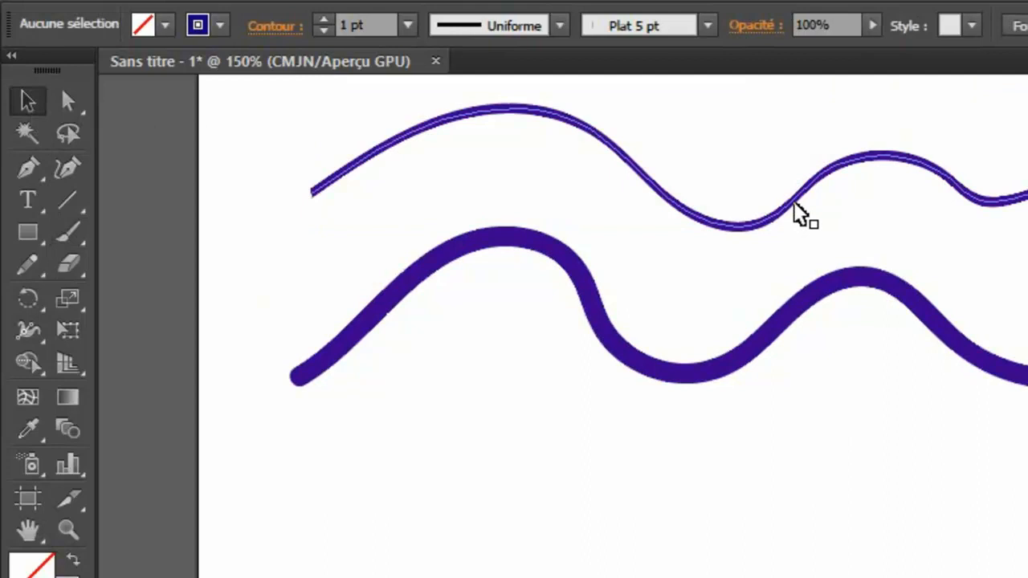
left_click(798, 208)
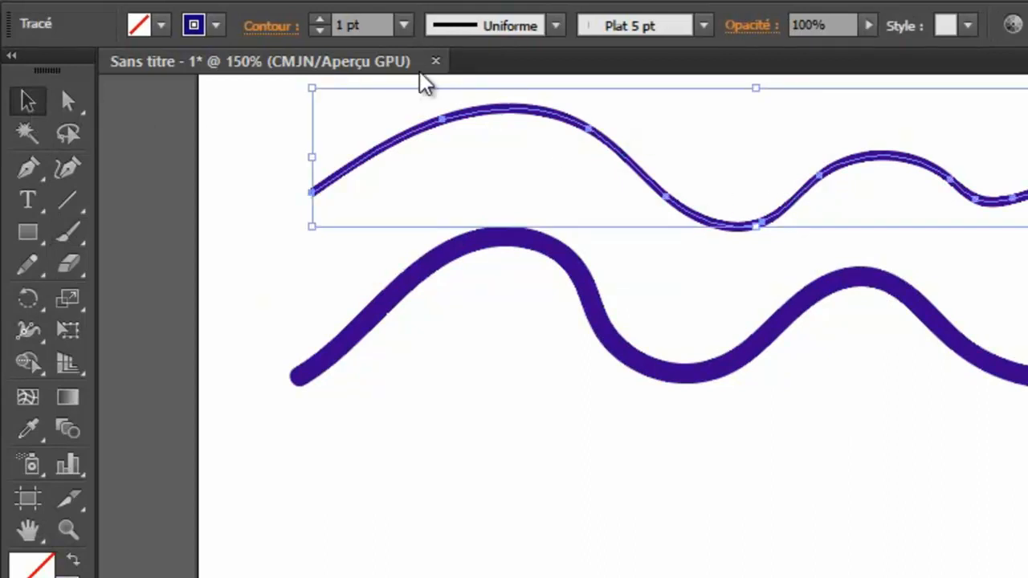
left_click(323, 20)
left_click(324, 21)
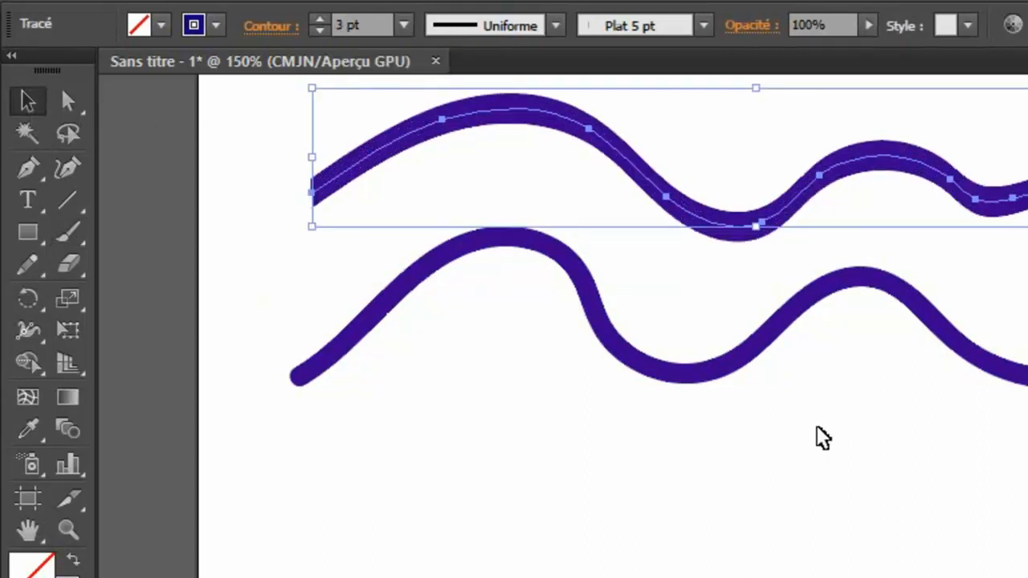
- Select the Paintbrush stroke and the Forme de tache stroke in turn to compare their path structure
left_click(812, 437)
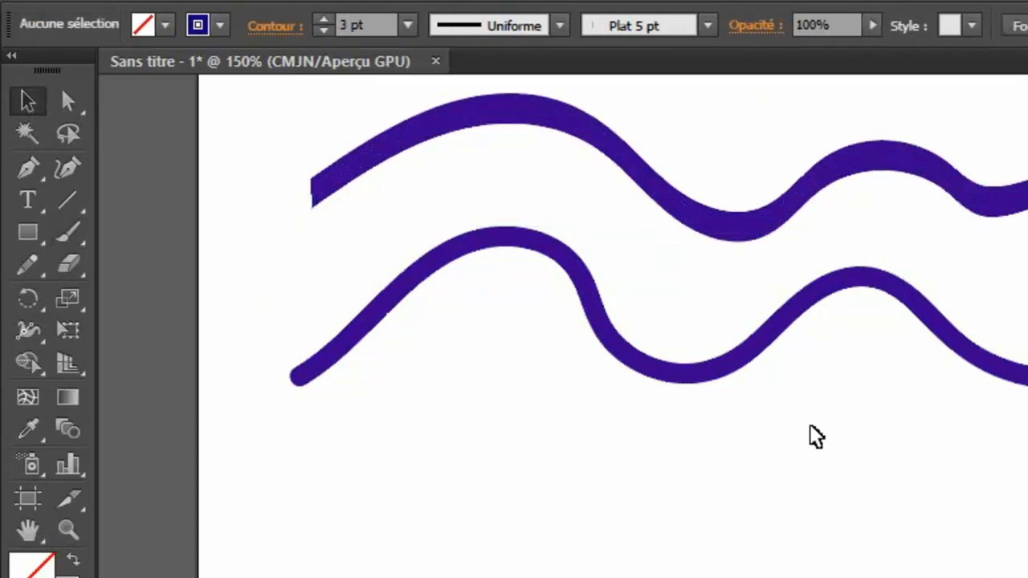
left_click(759, 228)
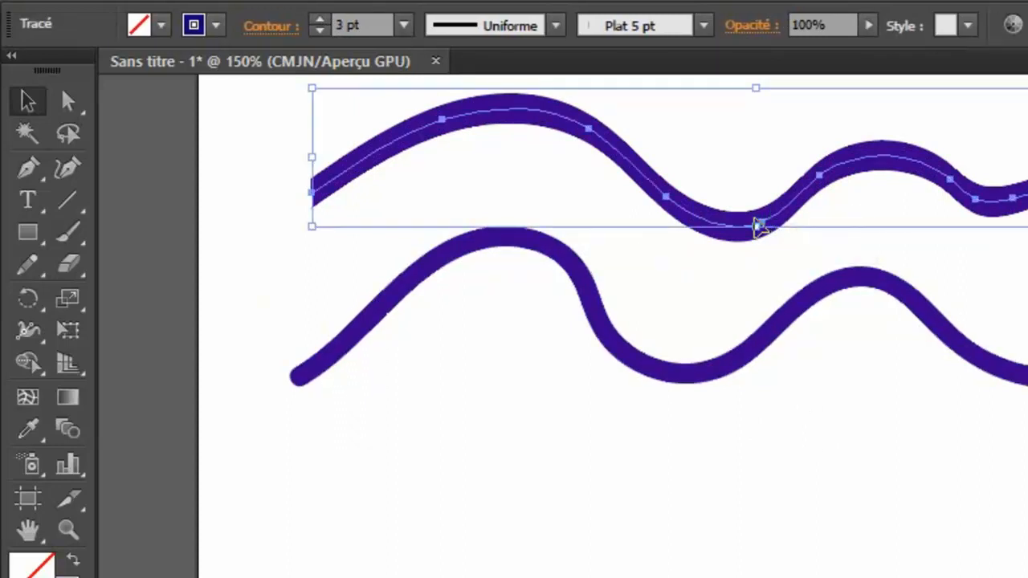
left_click(551, 264)
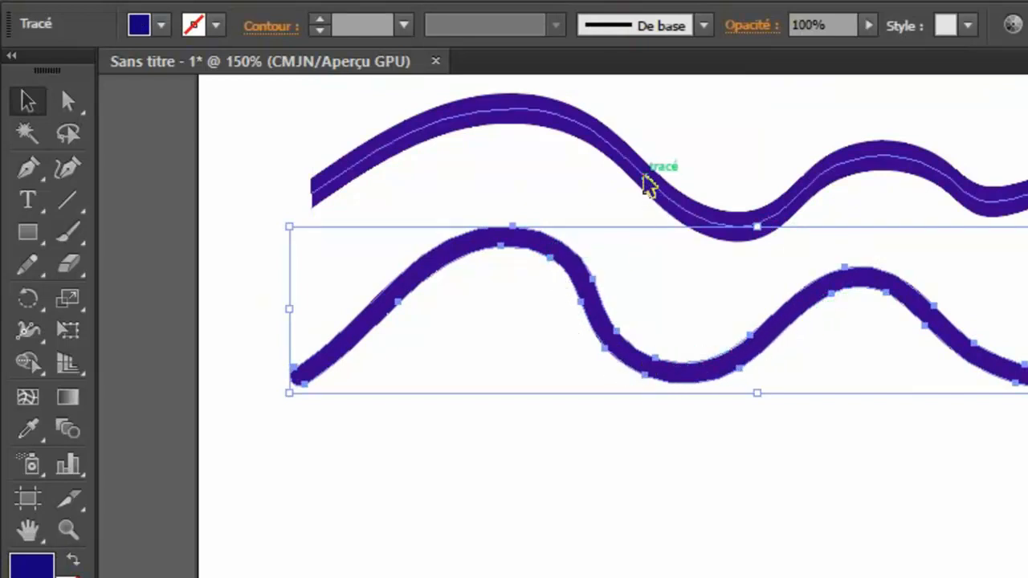
- Compare the two wavy strokes by selecting each, and set the upper Paintbrush stroke's outline color to red
left_click(645, 184)
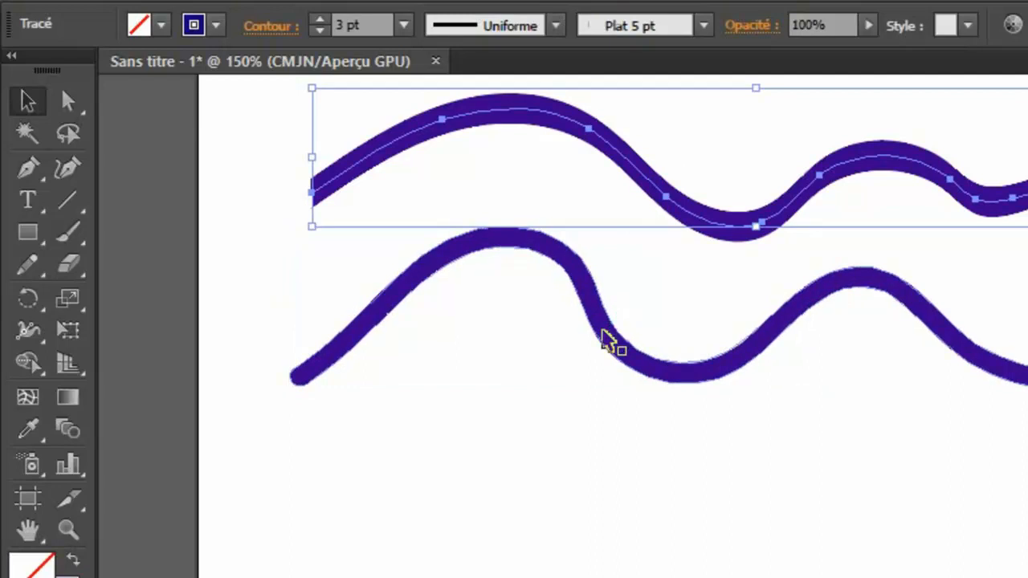
left_click(604, 338)
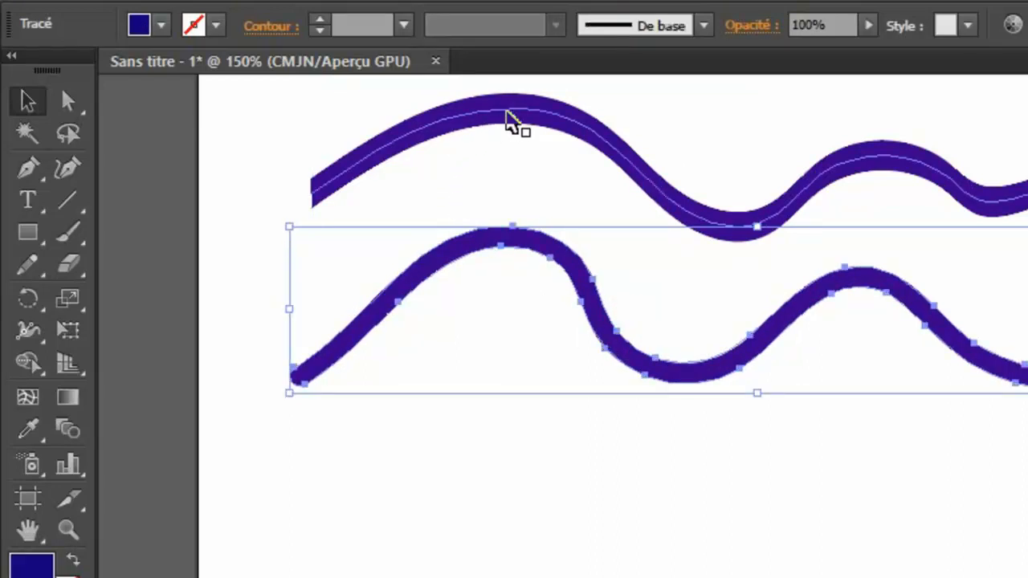
left_click(507, 111)
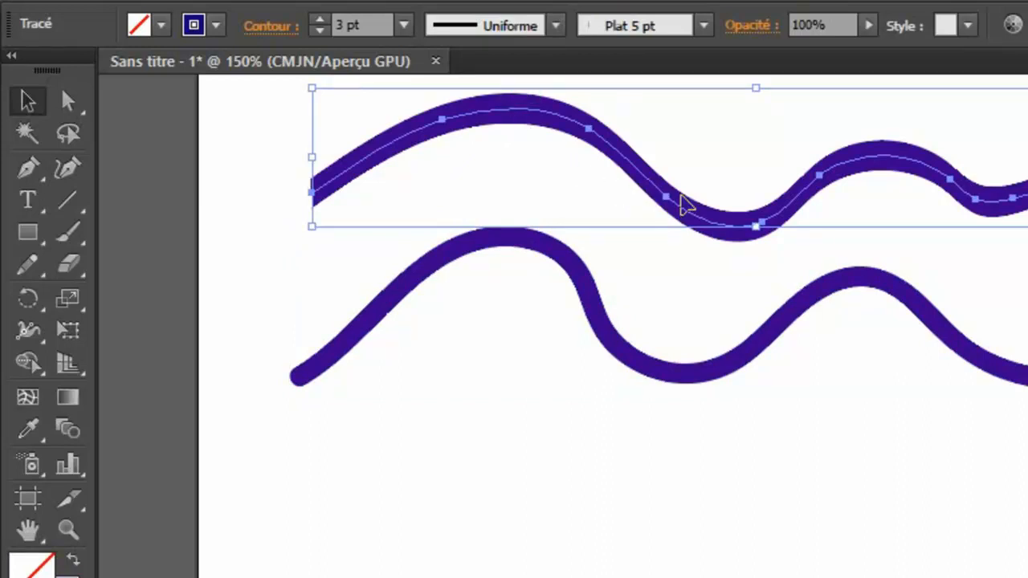
left_click(216, 25)
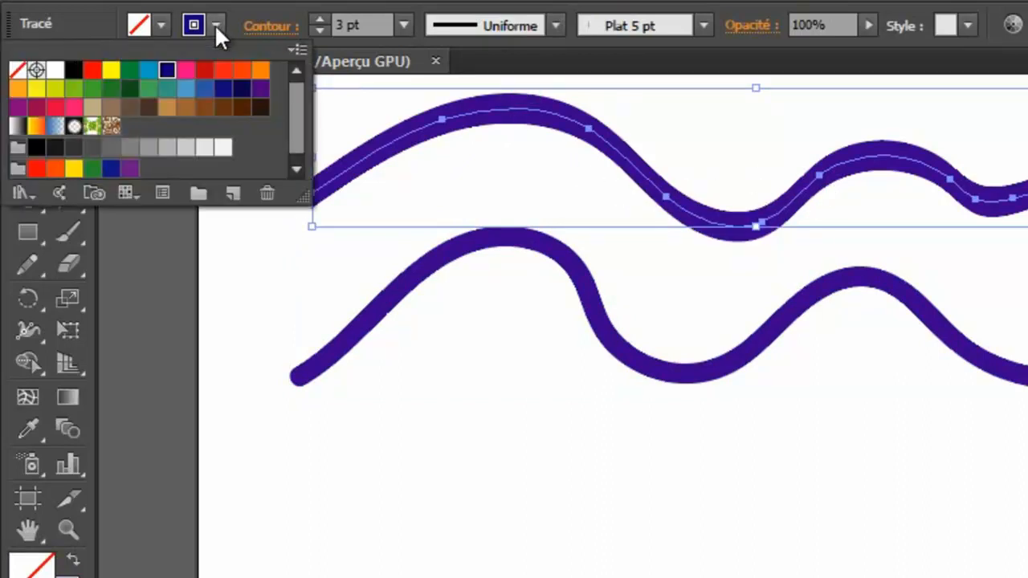
left_click(204, 70)
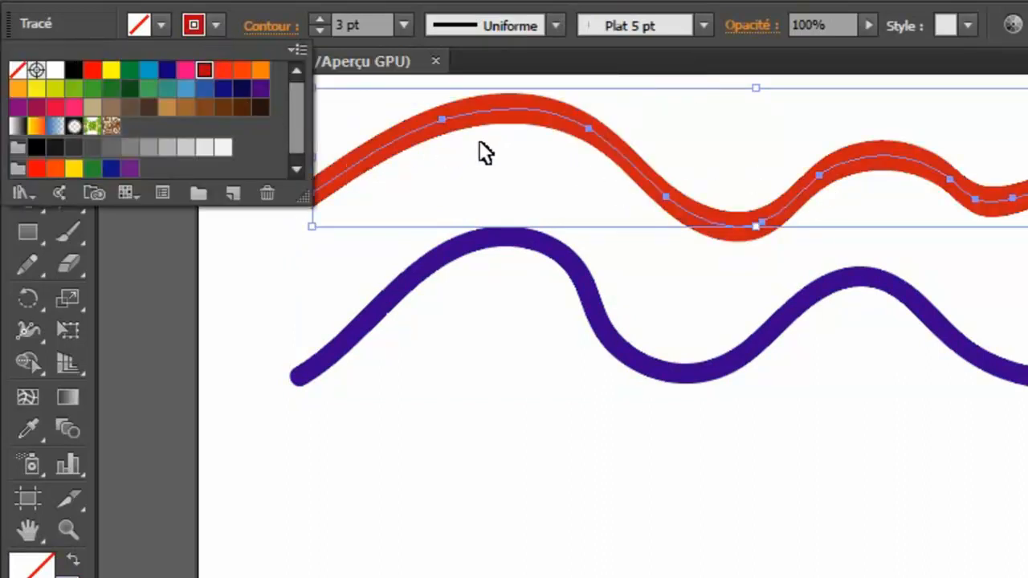
- Give the lower Forme de tache shape a red outline, trying a yellow outline in between
left_click(727, 366)
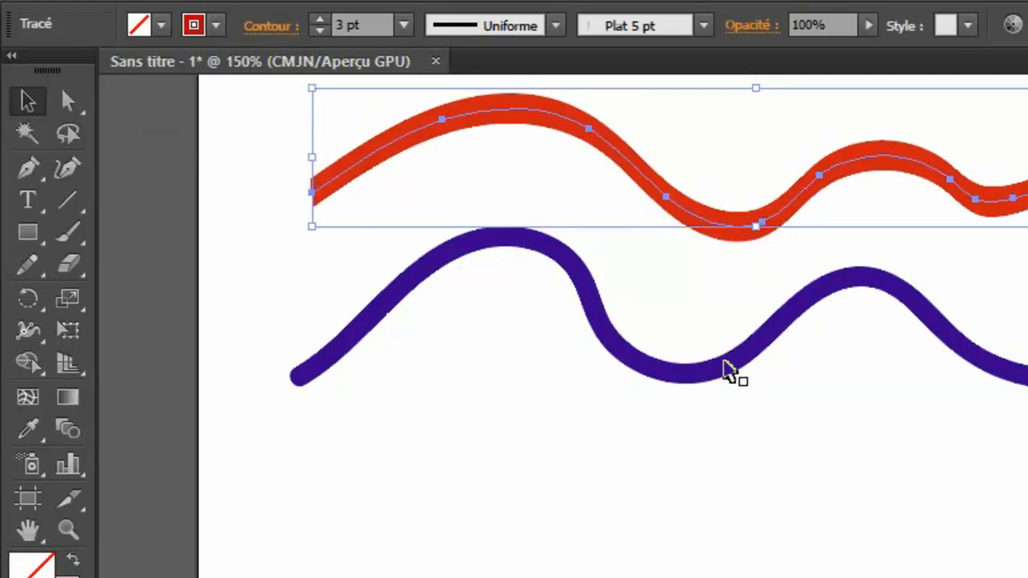
left_click(727, 368)
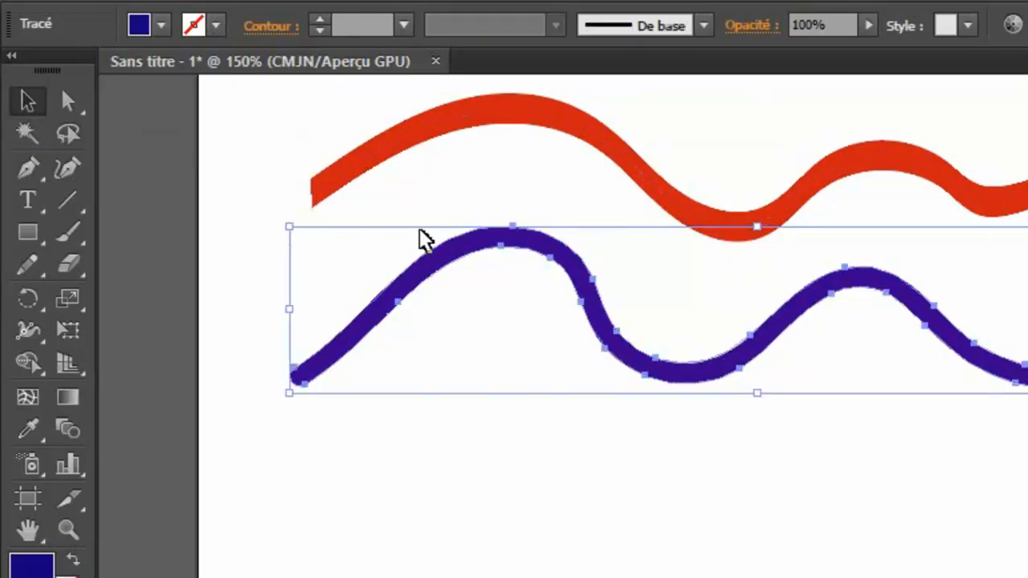
left_click(214, 26)
left_click(205, 75)
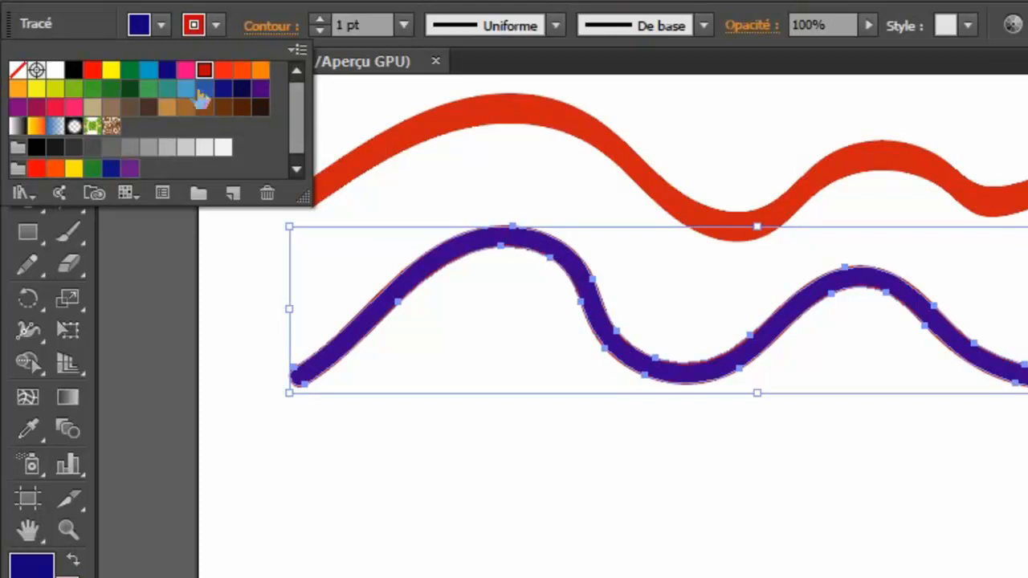
left_click(111, 71)
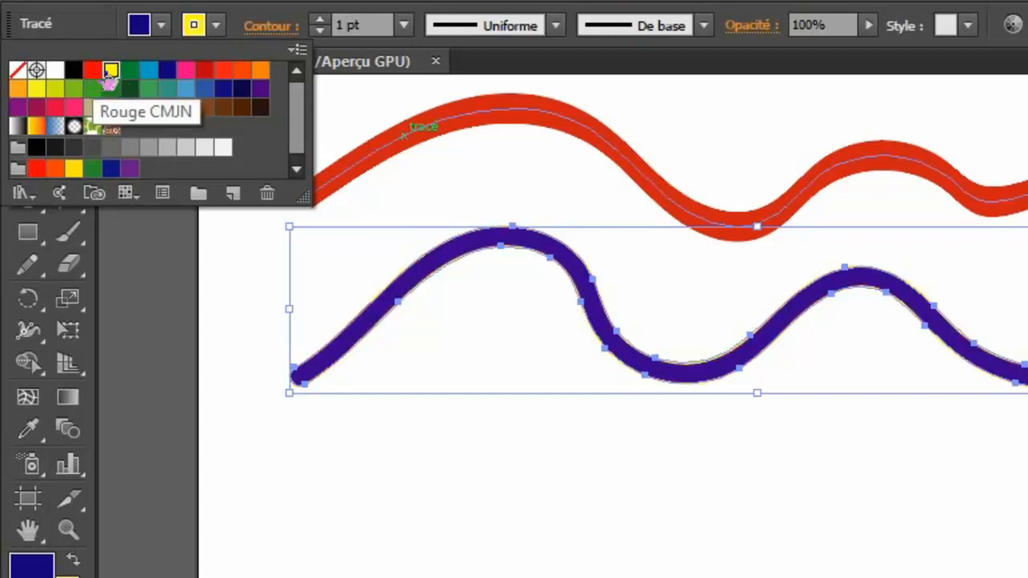
left_click(214, 24)
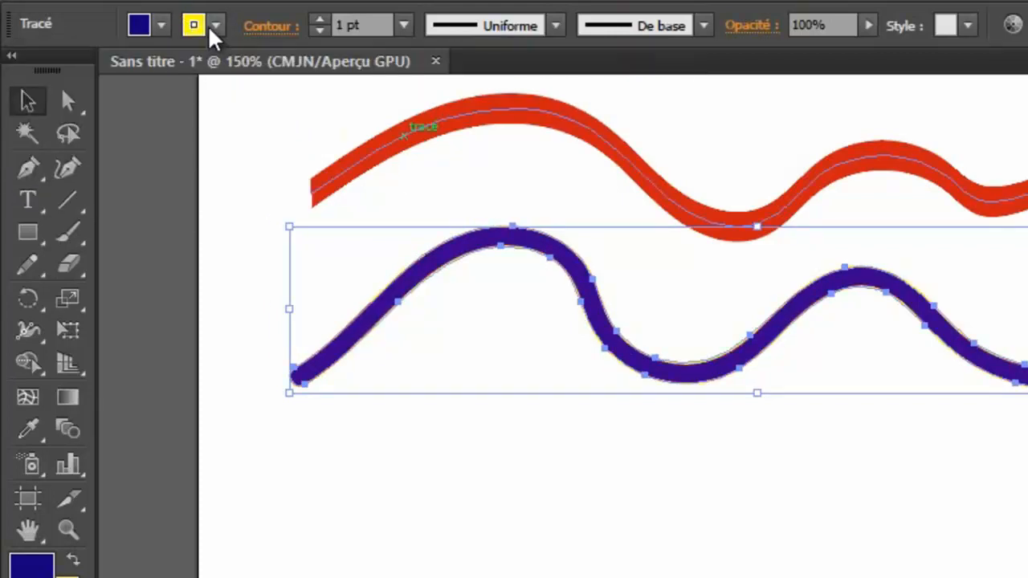
left_click(208, 25)
left_click(205, 73)
- Fill the lower Forme de tache shape with yellow
left_click(163, 25)
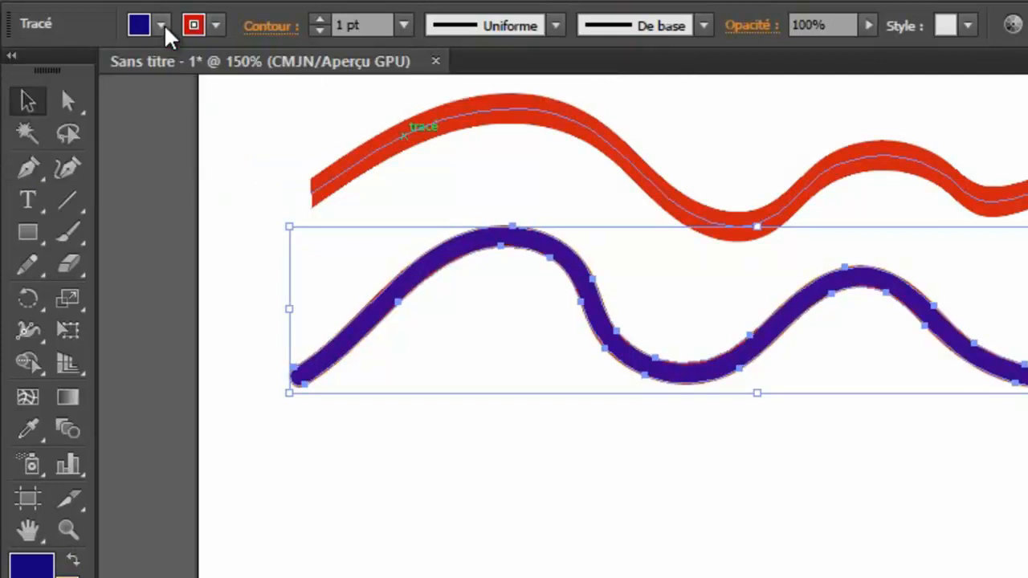
left_click(163, 25)
left_click(112, 71)
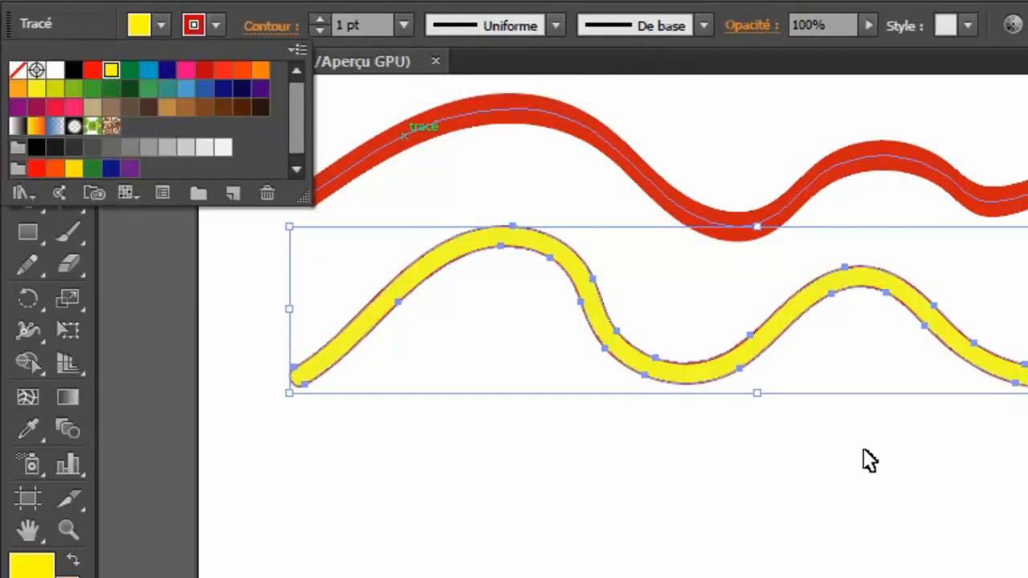
- Try a Jaune CMJN fill on the upper Paintbrush stroke and reset its fill to none
left_click(808, 195)
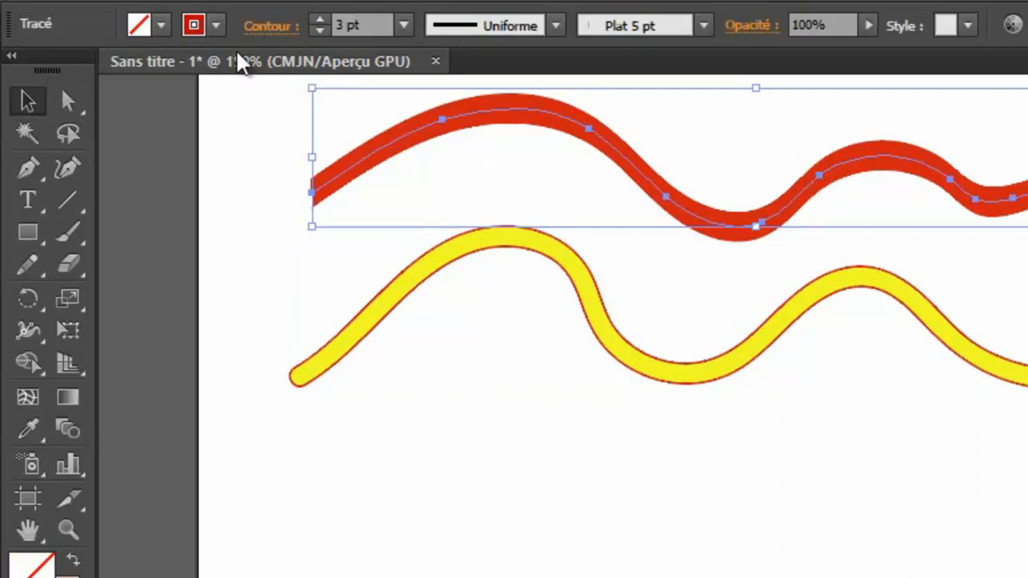
left_click(163, 24)
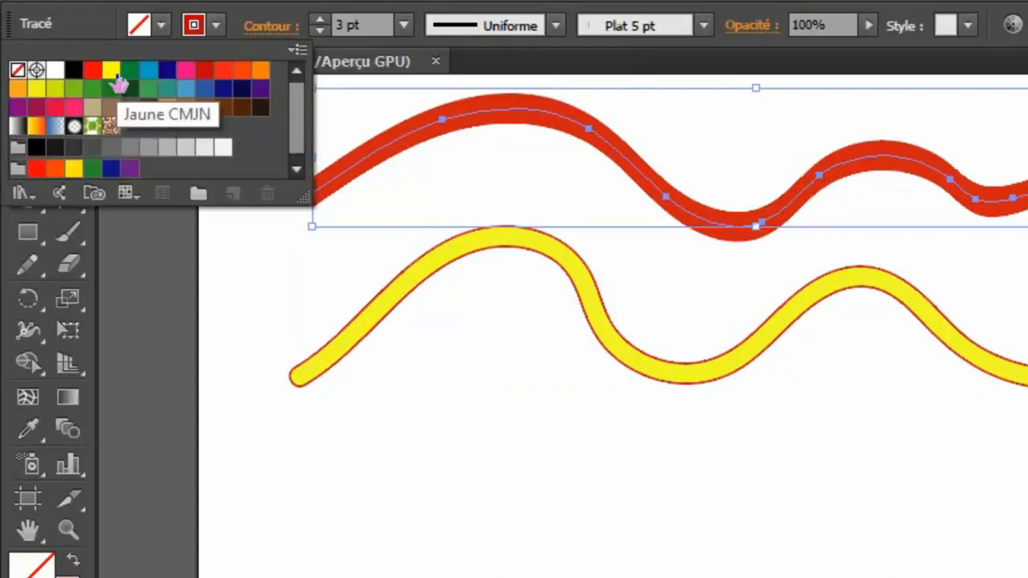
left_click(112, 70)
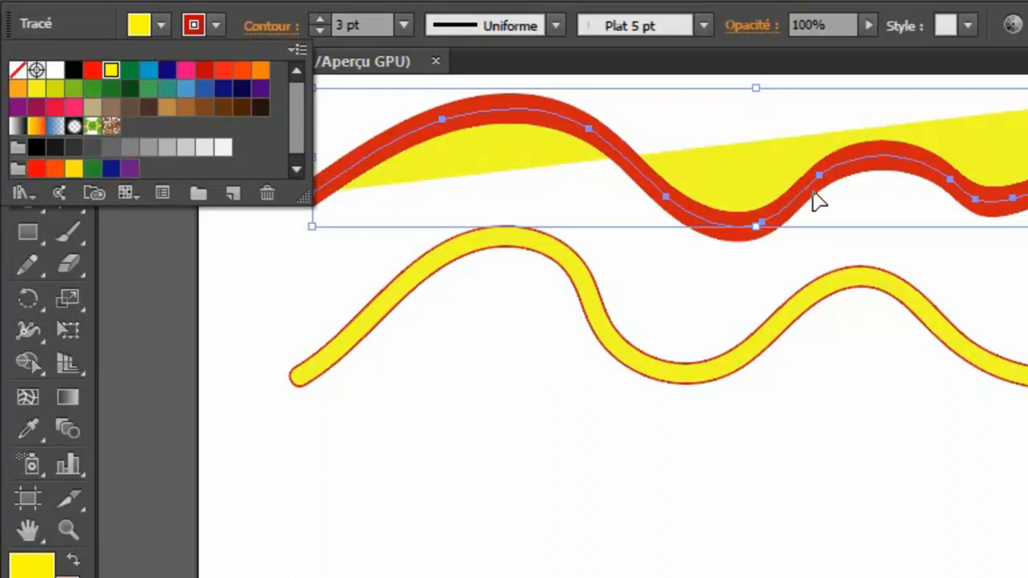
left_click(17, 70)
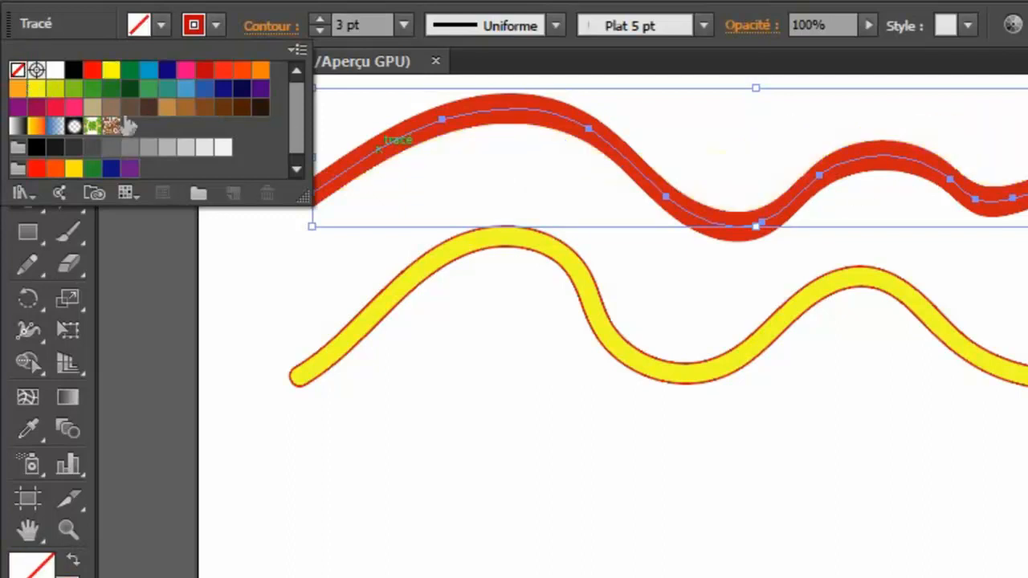
- Set the outline weight of the lower Forme de tache shape to 5 pt and deselect it
left_click(758, 345)
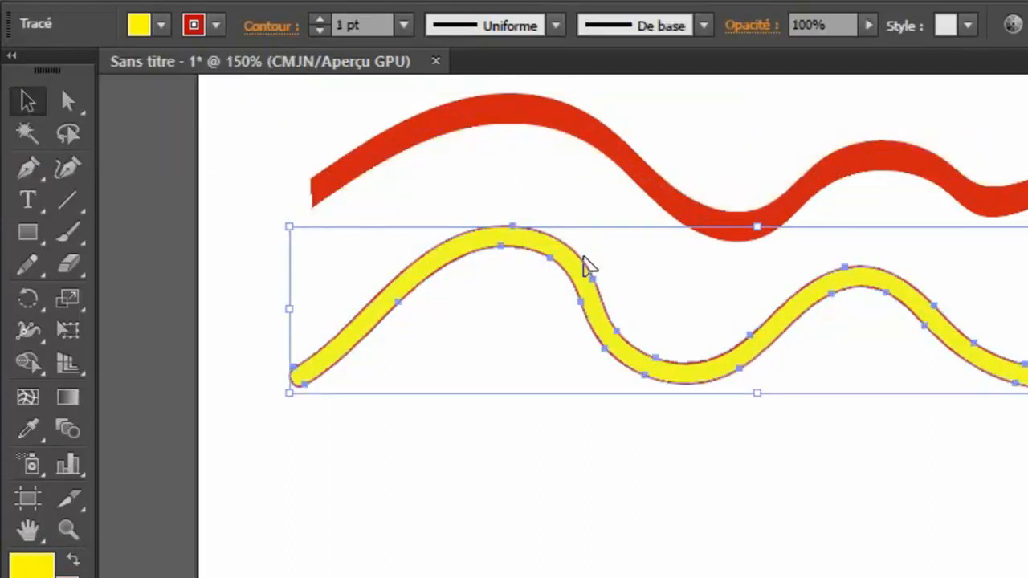
left_click(321, 20)
left_click(321, 21)
left_click(321, 21)
left_click(320, 21)
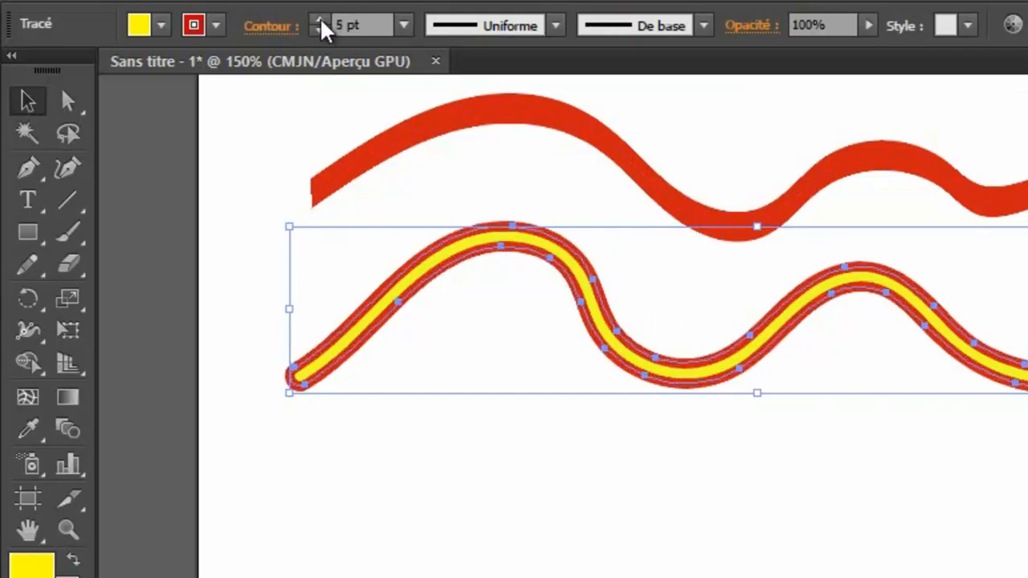
left_click(964, 546)
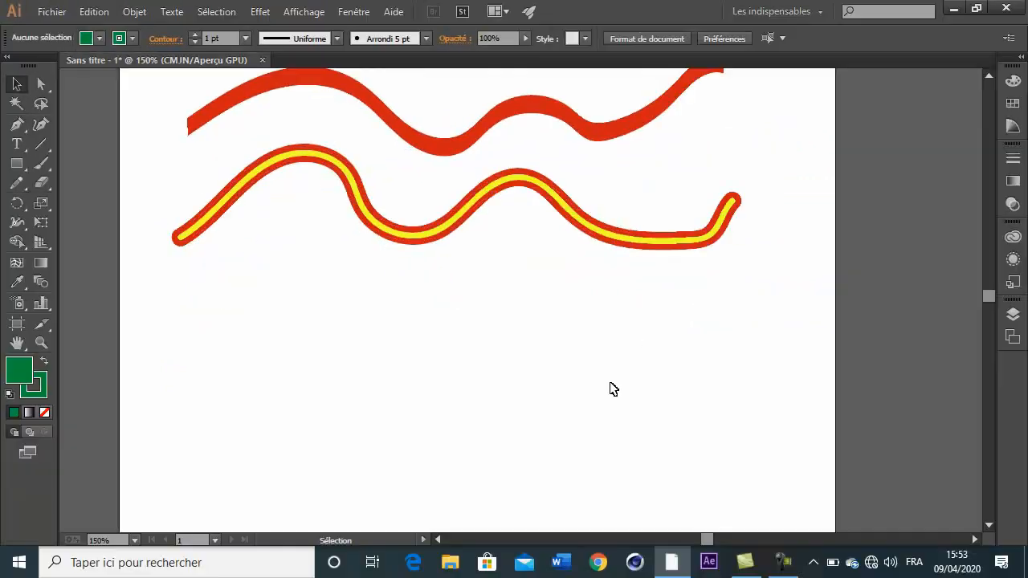
- Paint a green diagonal stroke crossed by three shorter curved strokes with the Forme de tache tool below the wavy strokes
left_click(42, 163)
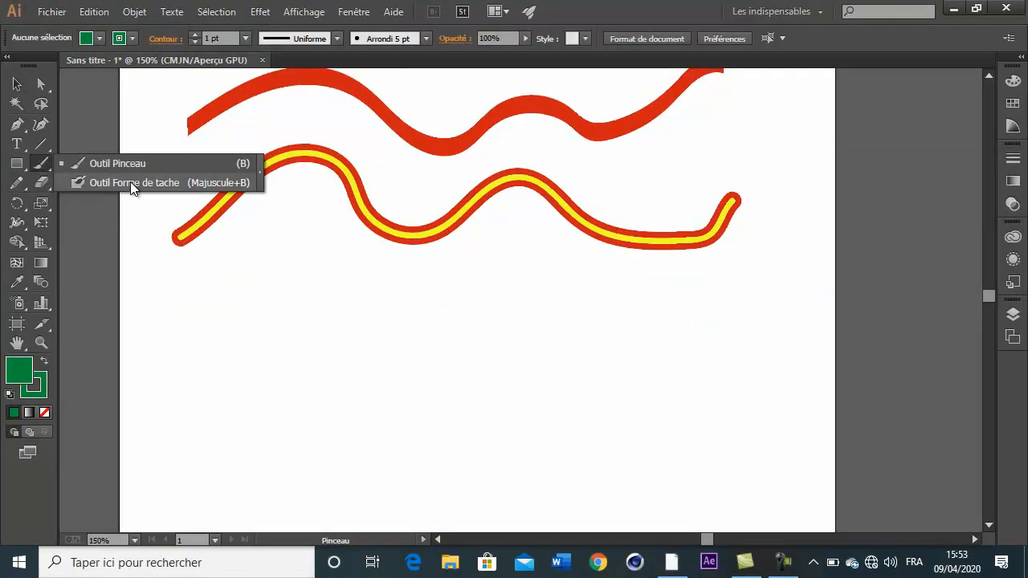
left_click(130, 182)
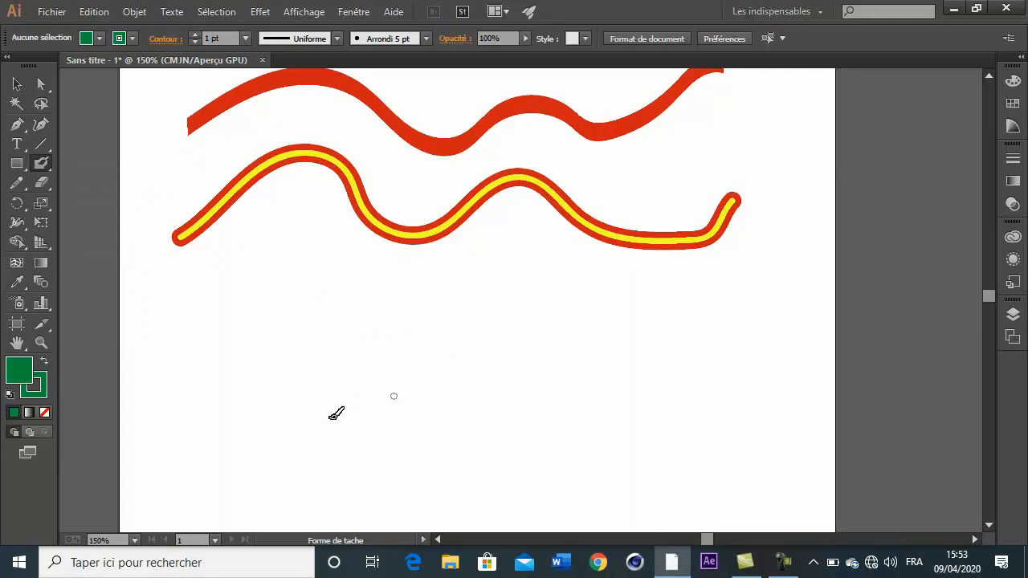
mouse_move(313, 431)
left_mouse_down()
mouse_move(515, 304)
mouse_move(572, 284)
left_mouse_up()
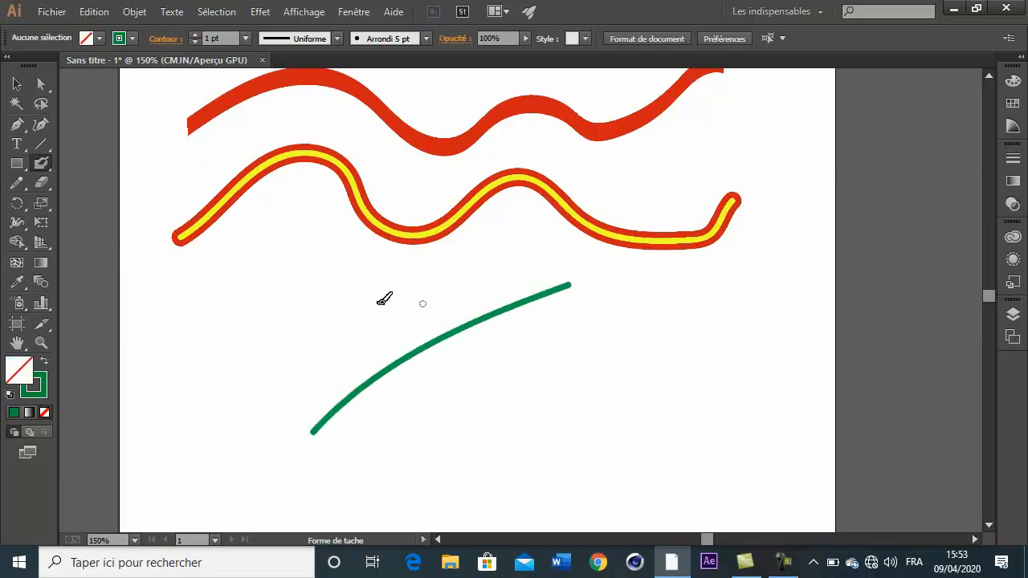
mouse_move(377, 303)
left_mouse_down()
mouse_move(527, 343)
mouse_move(551, 361)
left_mouse_up()
mouse_move(358, 347)
left_mouse_down()
mouse_move(444, 370)
mouse_move(476, 396)
left_mouse_up()
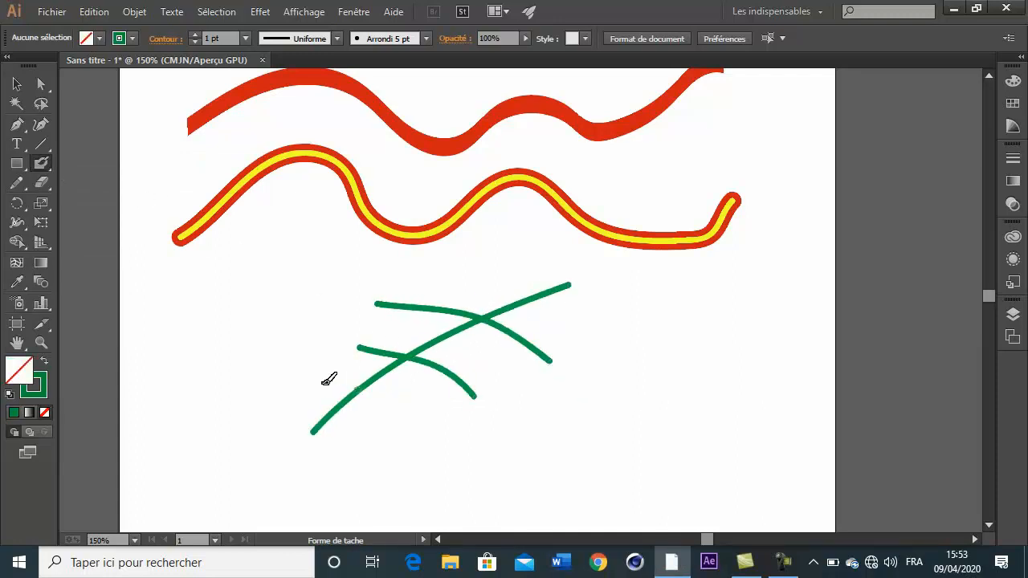
left_click_drag(309, 382, 432, 432)
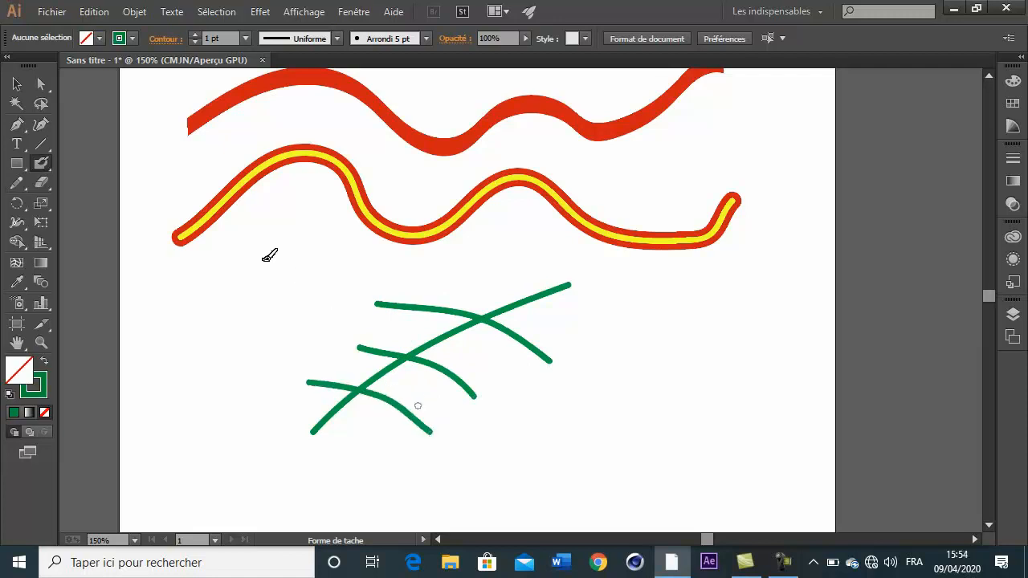
- Select the green crossed Forme de tache drawing and move it slightly to the right as one object
left_click(17, 83)
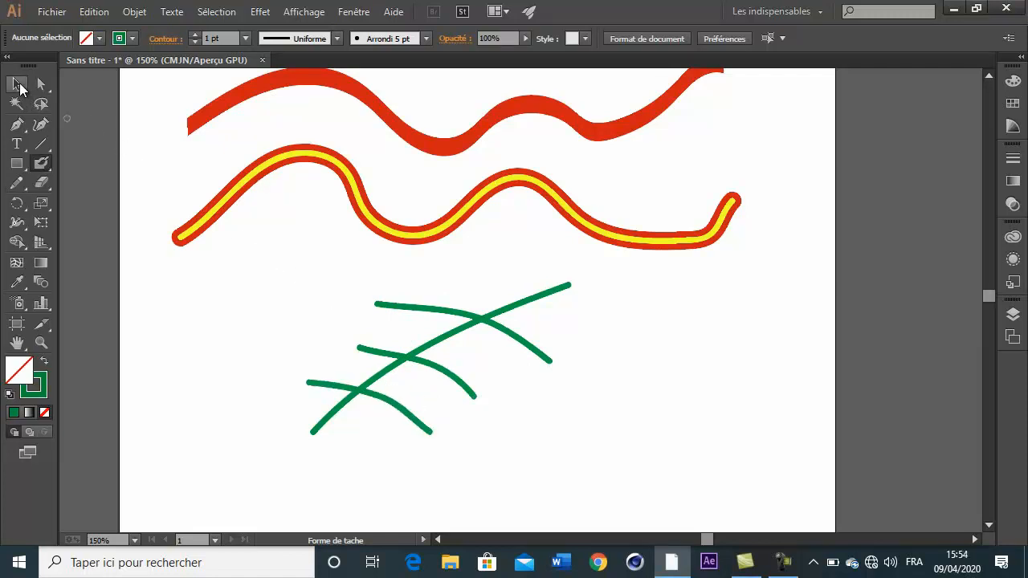
left_click(539, 299)
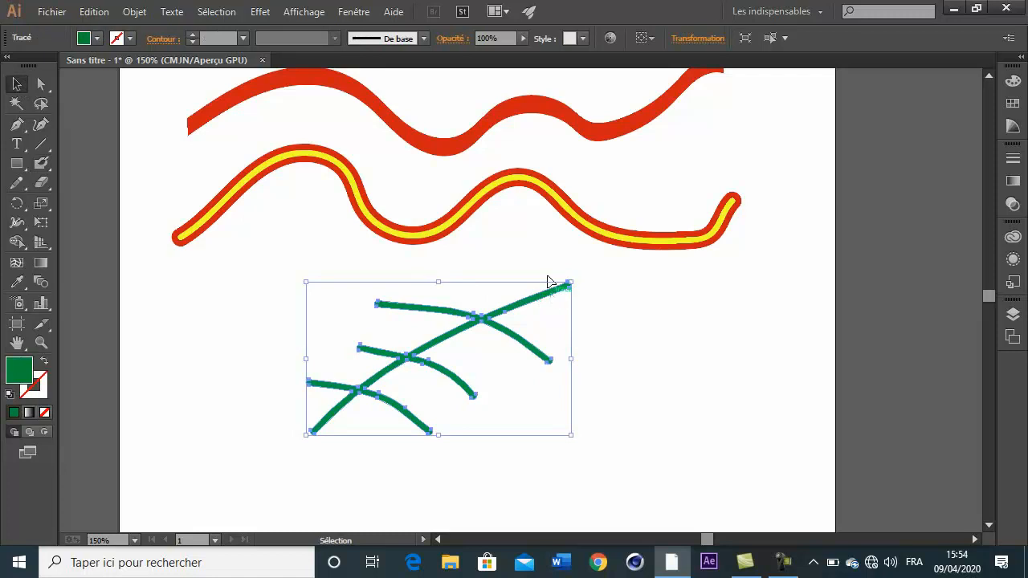
mouse_move(548, 281)
left_mouse_down()
mouse_move(468, 281)
mouse_move(523, 281)
mouse_move(566, 299)
left_mouse_up()
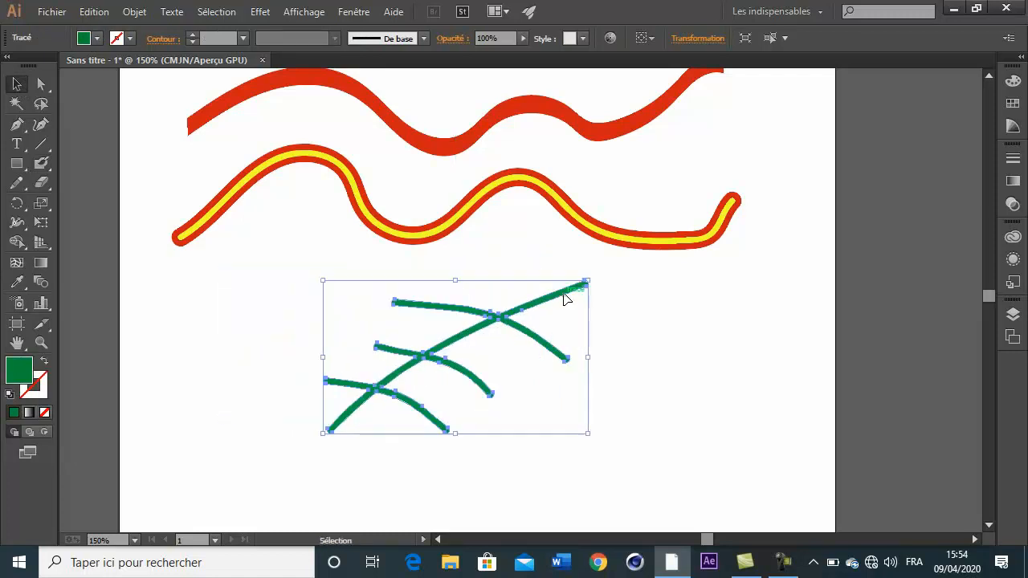
- Change the crossed drawing's fill to light blue, move it toward the artboard's left side and deselect it
left_click(88, 41)
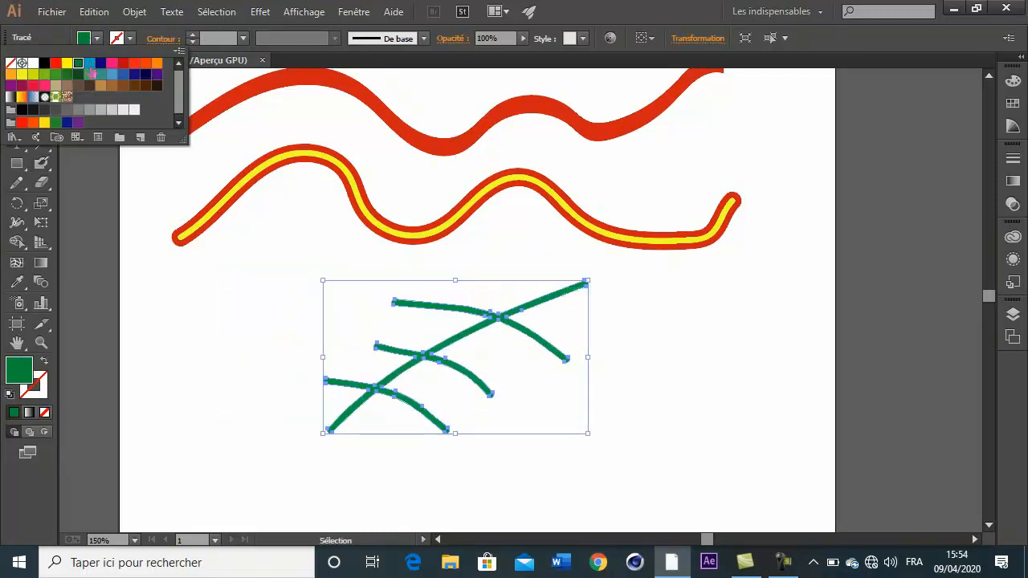
left_click(89, 63)
left_click(596, 323)
left_click_drag(558, 301, 446, 307)
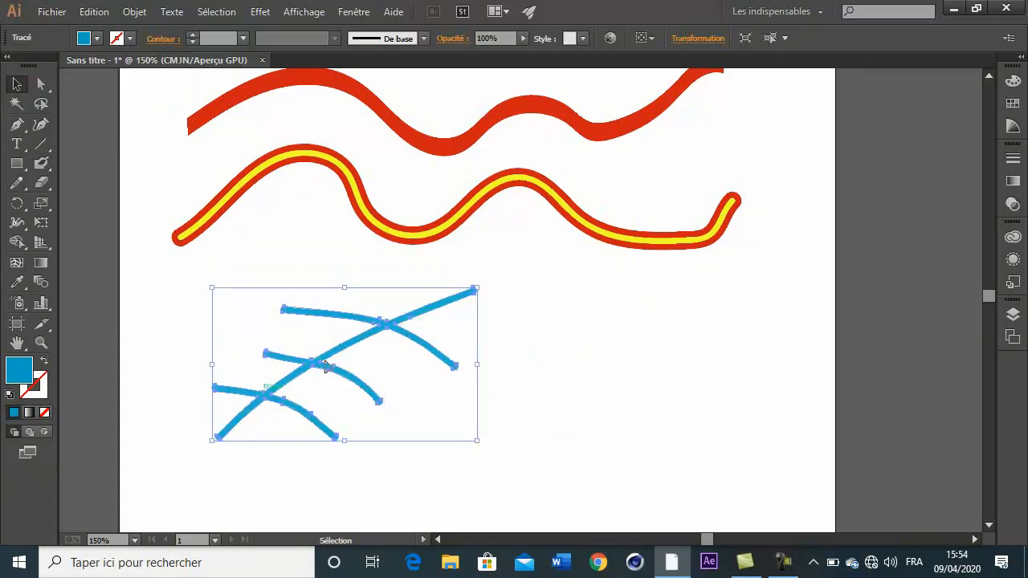
left_click(596, 350)
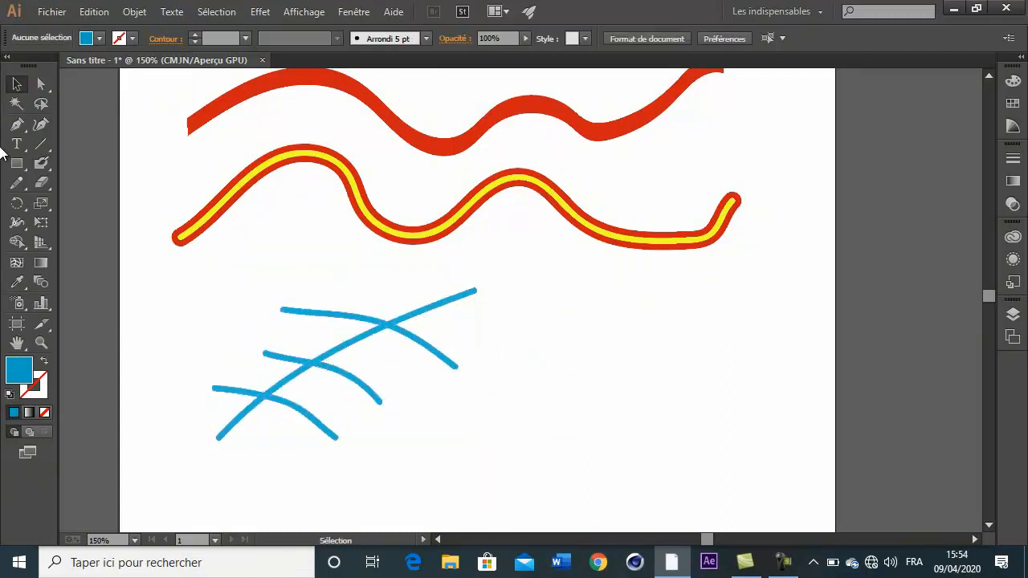
- Paint a diagonal stroke with the Paintbrush beside the blue drawing and set its fill to none
left_click_drag(41, 163, 88, 163)
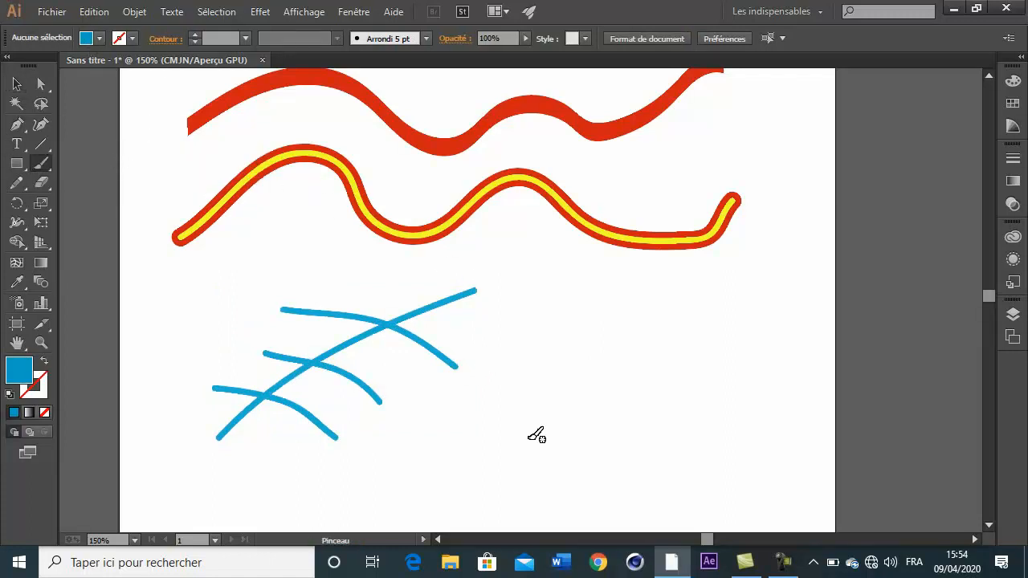
mouse_move(537, 438)
left_mouse_down()
mouse_move(654, 345)
mouse_move(742, 311)
mouse_move(735, 317)
left_mouse_up()
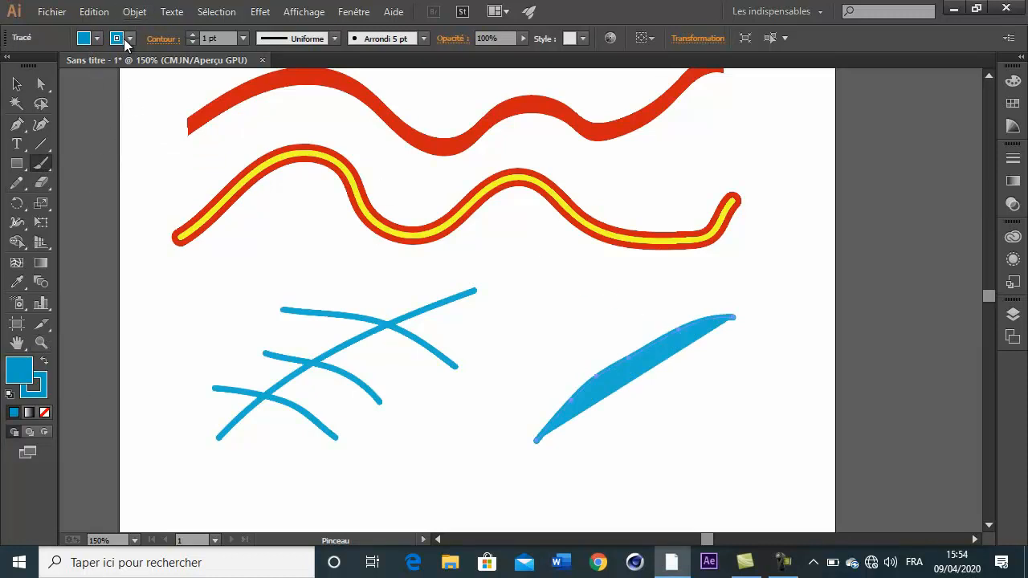
left_click(99, 37)
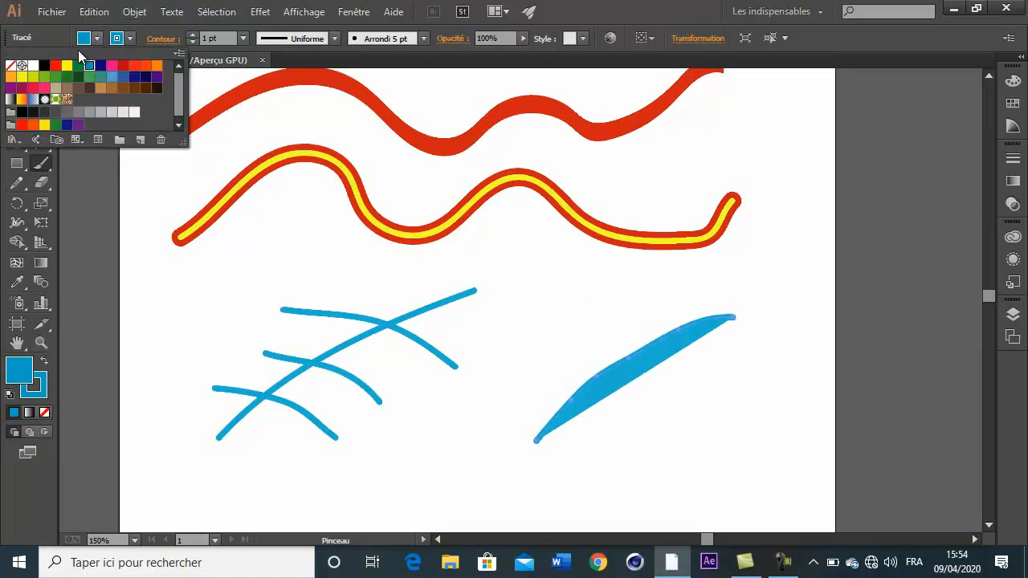
left_click(11, 67)
- Paint three short curved Paintbrush strokes across the unfilled diagonal stroke, matching the crossed drawing beside it
left_click(613, 319)
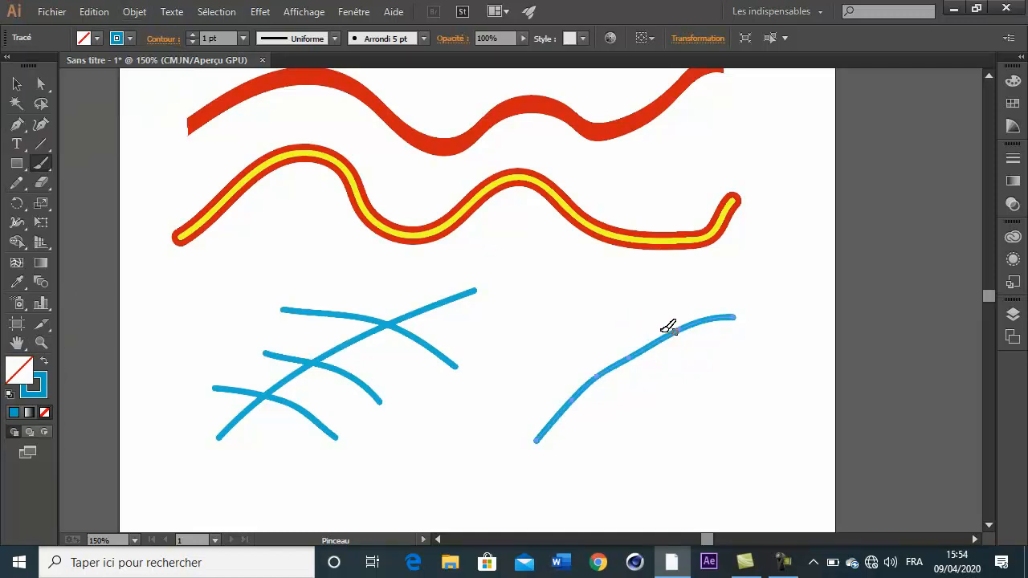
left_click_drag(720, 350, 733, 362)
left_click_drag(566, 350, 693, 386)
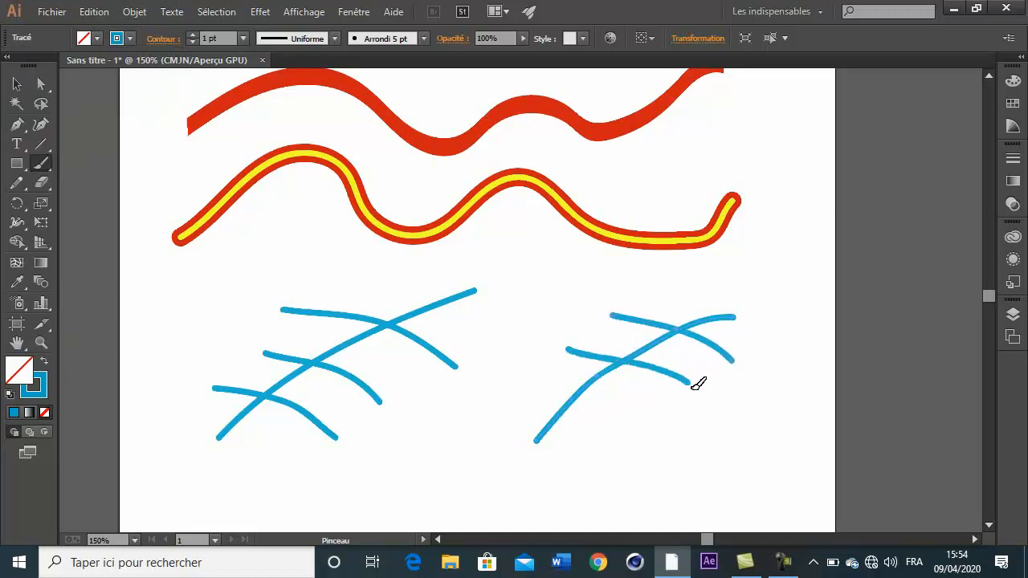
mouse_move(545, 388)
left_mouse_down()
mouse_move(637, 405)
mouse_move(668, 427)
left_mouse_up()
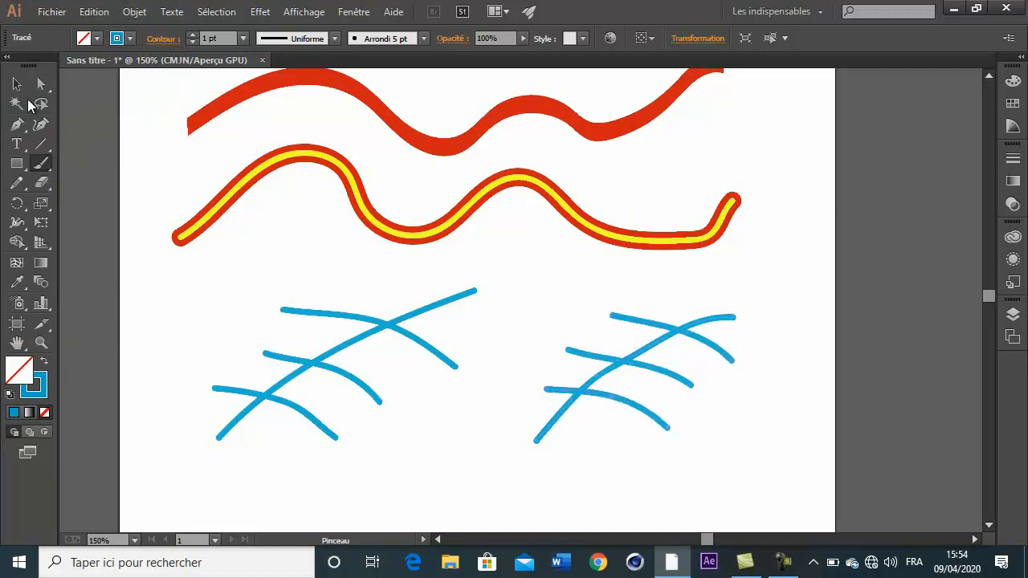
- Move the three short Paintbrush strokes individually away from their original crossings with the diagonal stroke
left_click(16, 83)
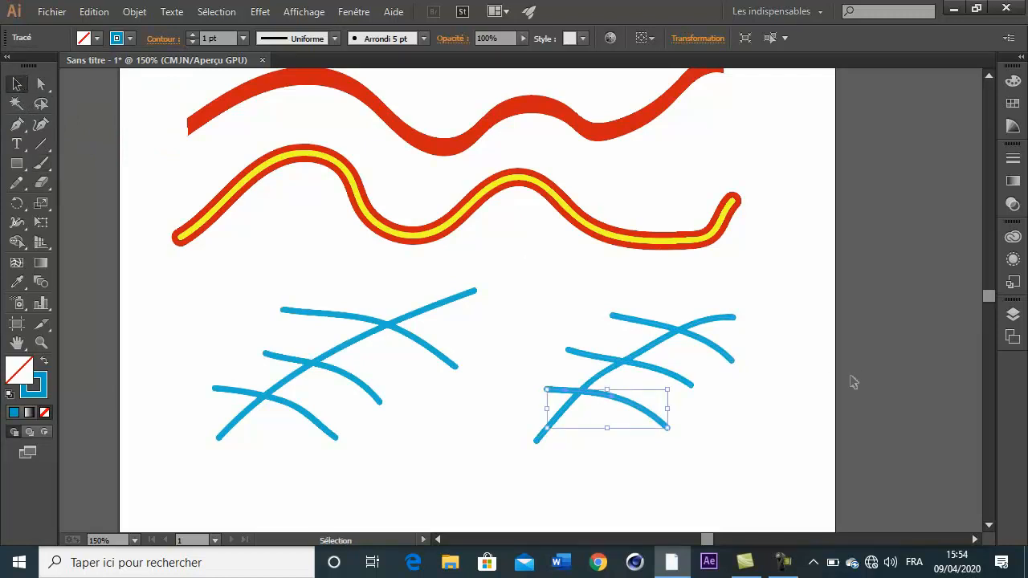
left_click(684, 383)
left_click(717, 354)
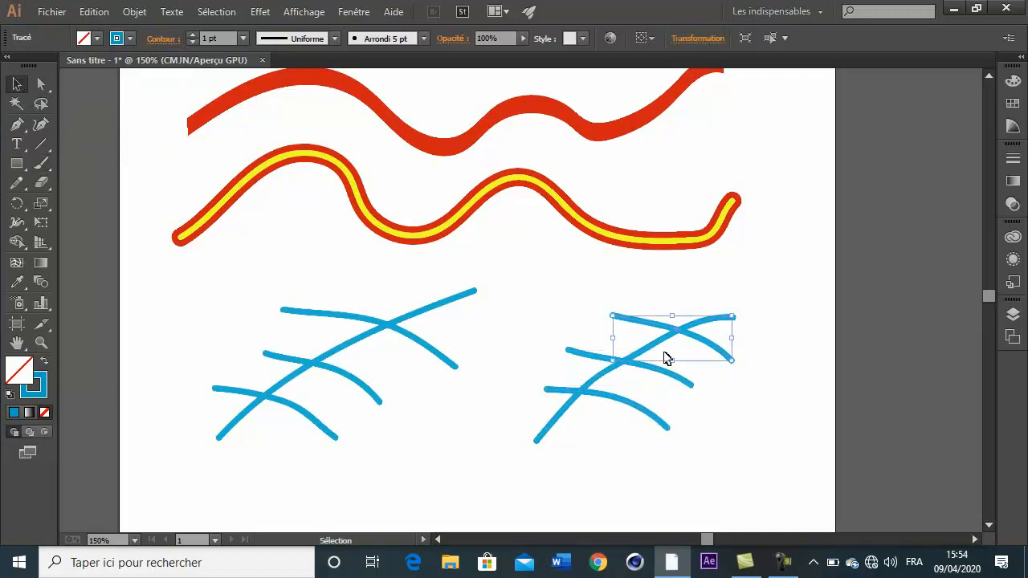
left_click_drag(705, 342, 719, 286)
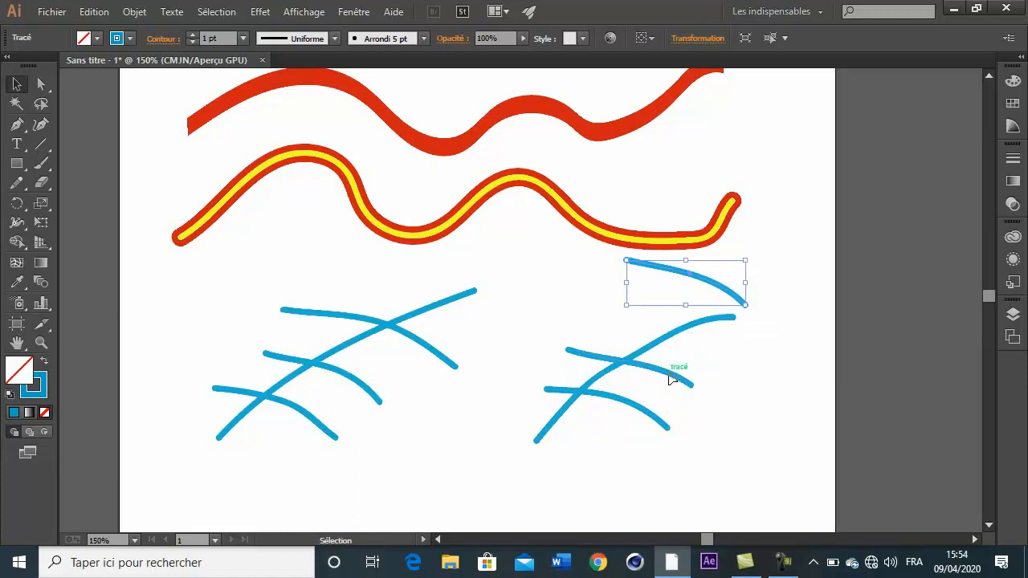
left_click_drag(673, 379, 743, 389)
left_click_drag(624, 407, 582, 426)
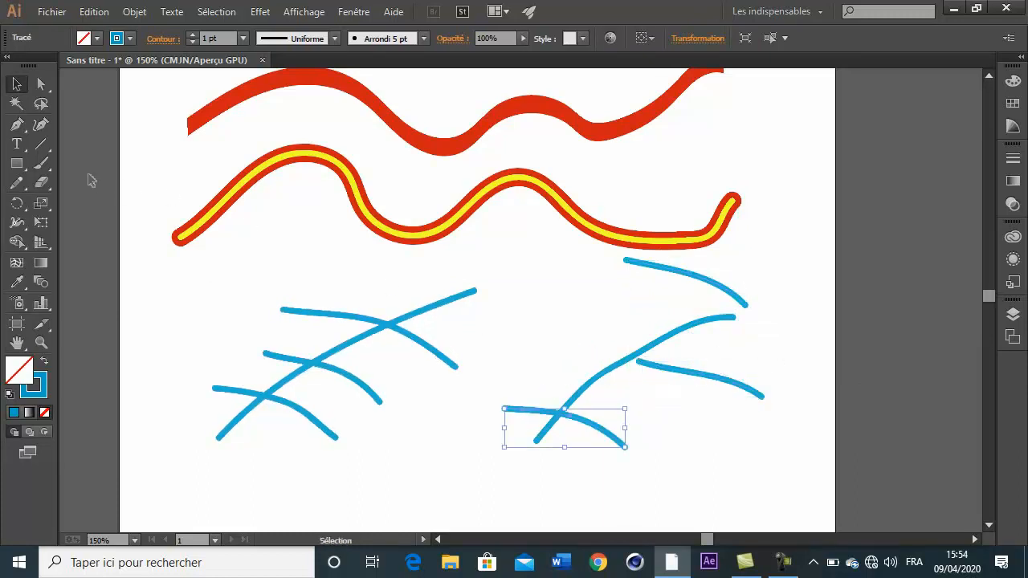
- Select all the strokes on the artboard and delete them
mouse_move(41, 162)
left_mouse_down()
mouse_move(138, 166)
mouse_move(145, 182)
left_mouse_up()
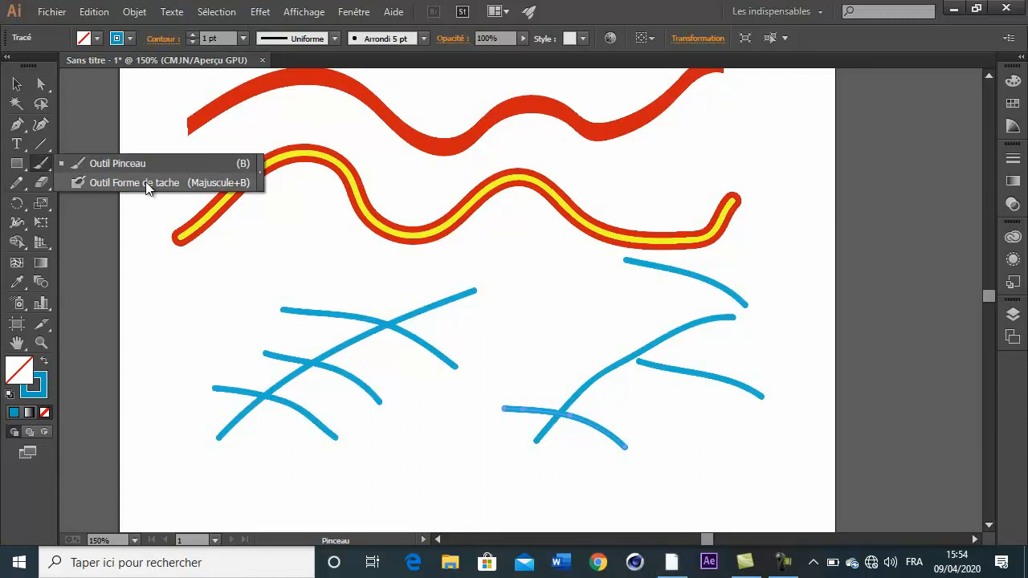
left_click(18, 84)
left_click(272, 230)
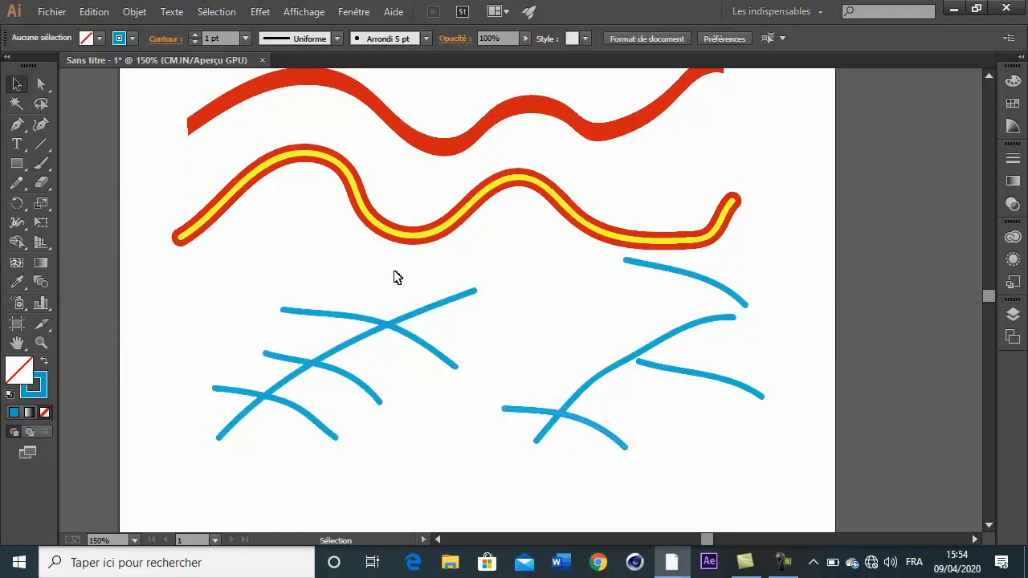
mouse_move(158, 87)
left_mouse_down()
mouse_move(704, 468)
mouse_move(774, 475)
left_mouse_up()
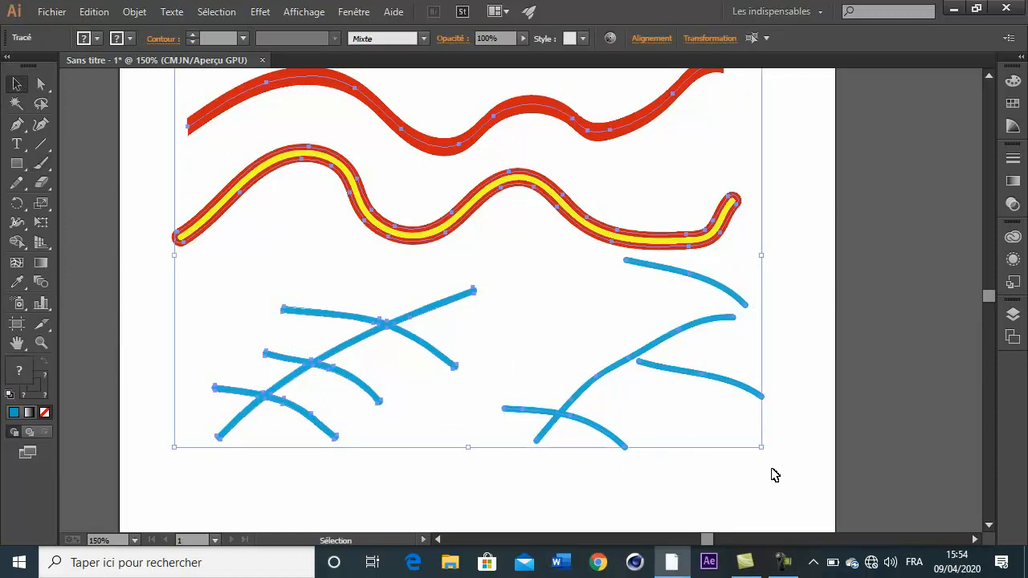
key("Delete")
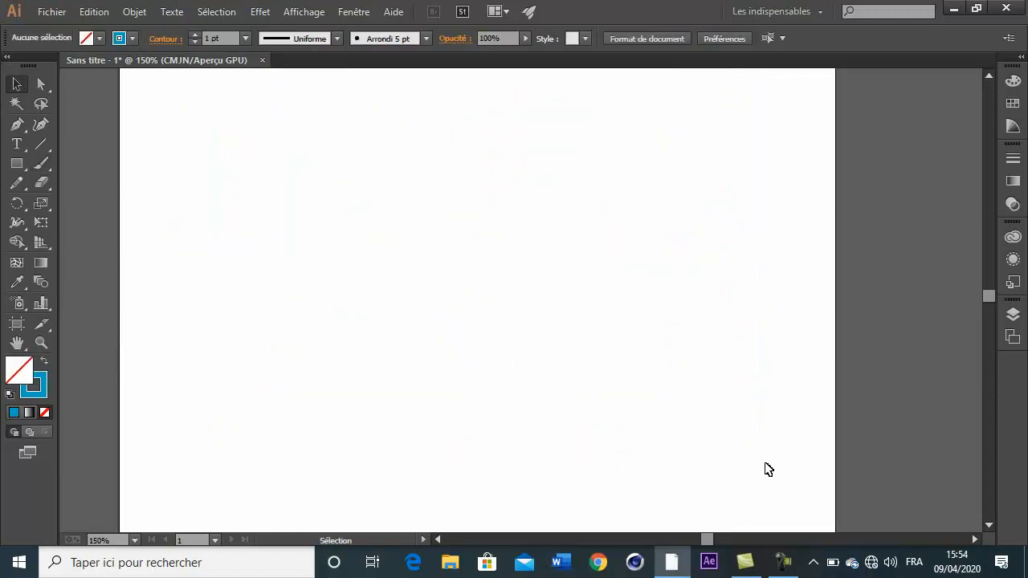
- Set the stroke colour to black and draw a freehand face profile from forehead to neck with the Pencil (Crayon) tool
left_click(18, 183)
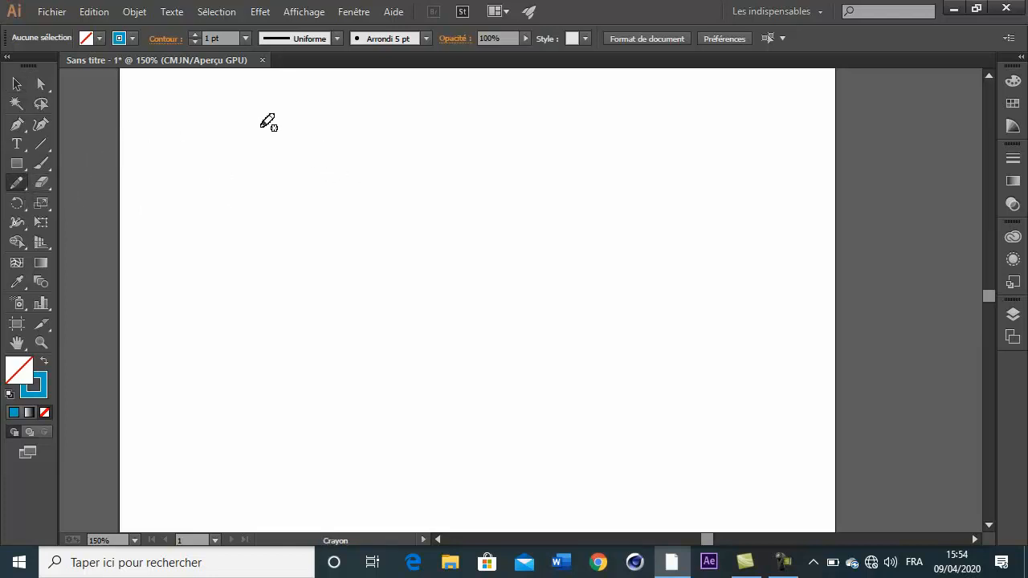
left_click(133, 38)
left_click(44, 65)
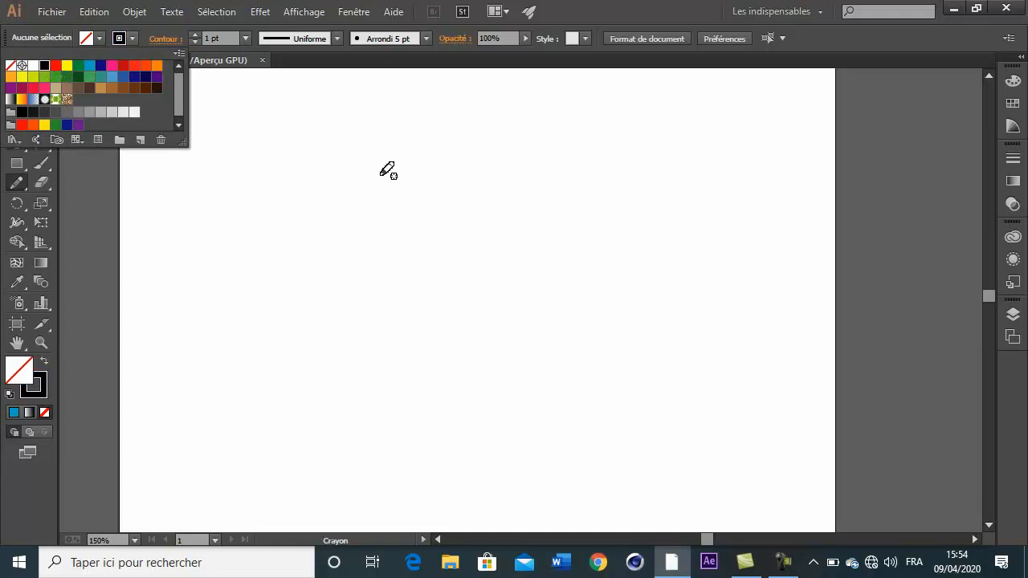
left_click(382, 150)
mouse_move(389, 142)
left_mouse_down()
mouse_move(414, 220)
mouse_move(352, 279)
left_mouse_up()
left_click_drag(399, 330, 423, 368)
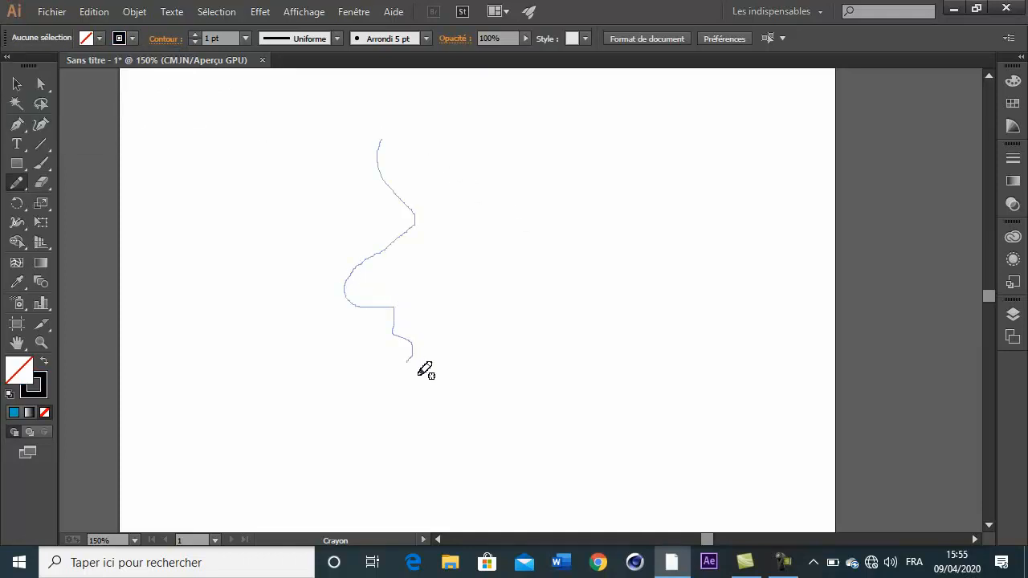
left_click_drag(588, 410, 587, 410)
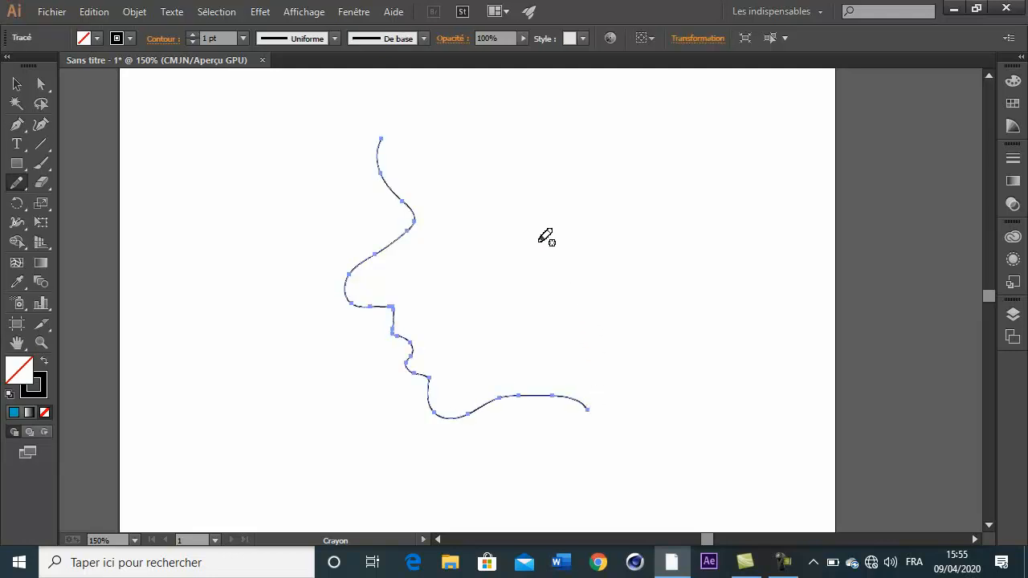
- Select the face profile line and set its stroke weight to 8 pt
left_click(17, 83)
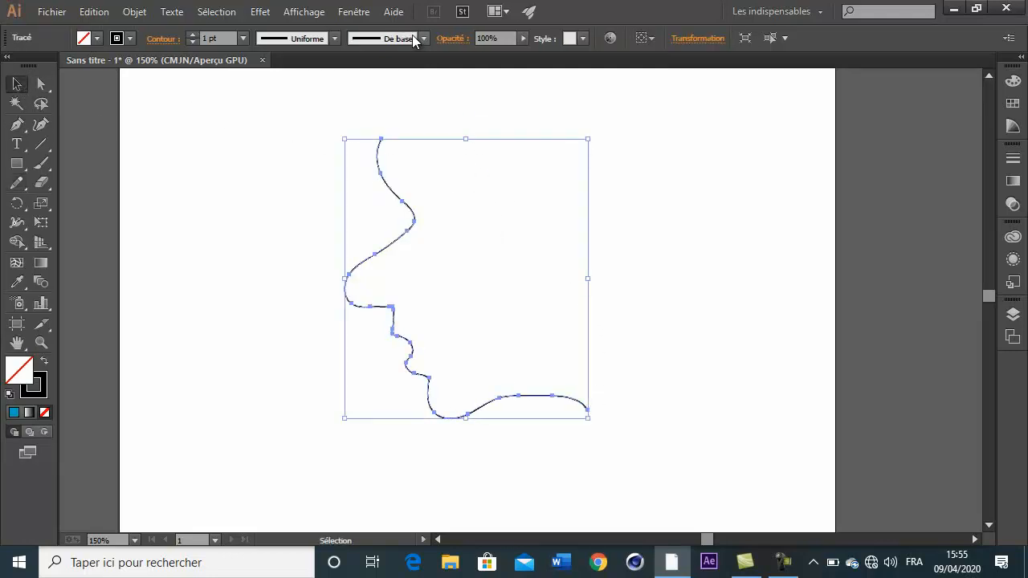
left_click(193, 37)
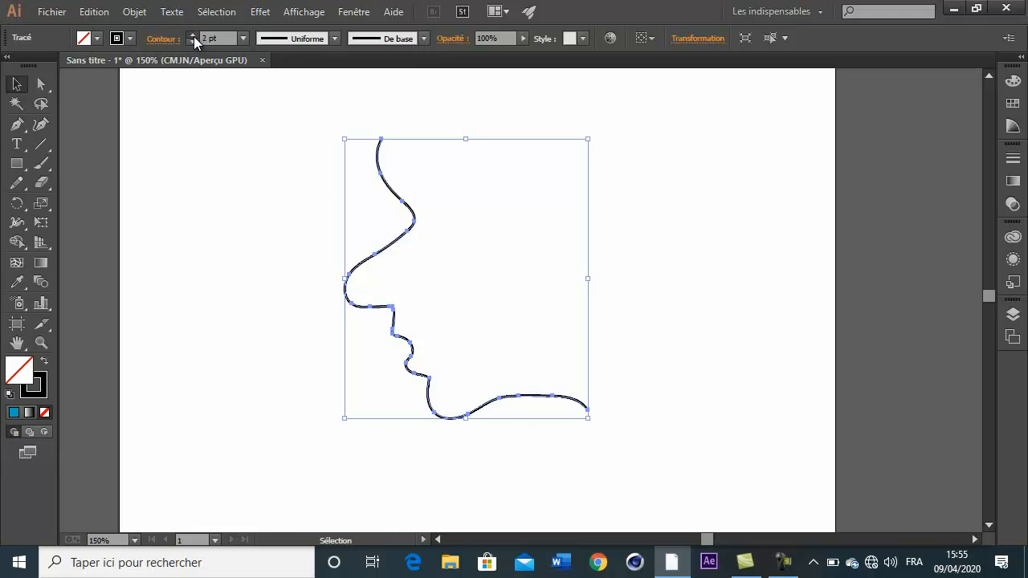
left_click(194, 37)
left_click(194, 36)
left_click(193, 37)
left_click(194, 36)
left_click(193, 36)
left_click(193, 36)
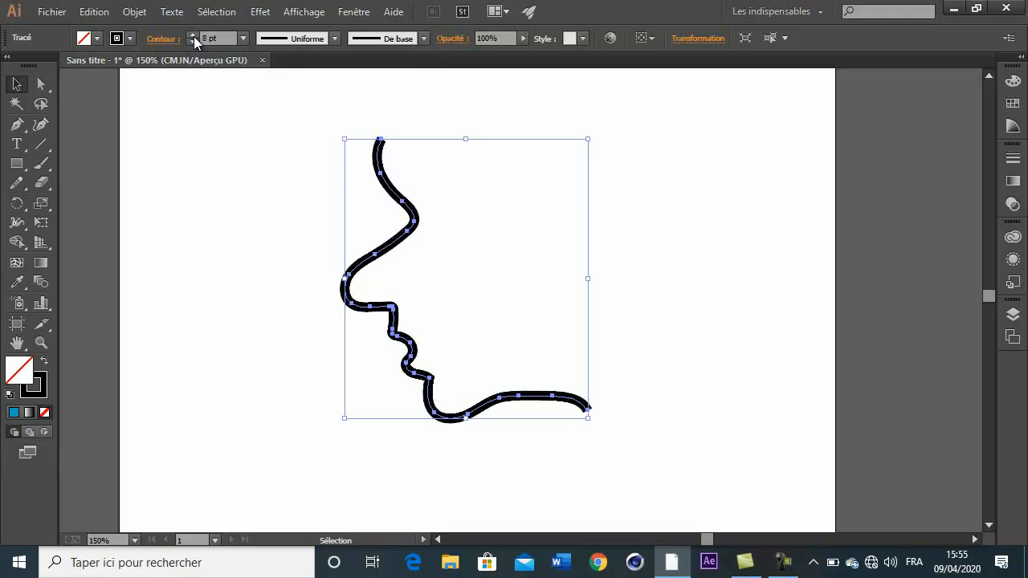
- Apply the elliptical width profile that tapers at both ends to the face line and deselect it
left_click(335, 40)
left_click(311, 94)
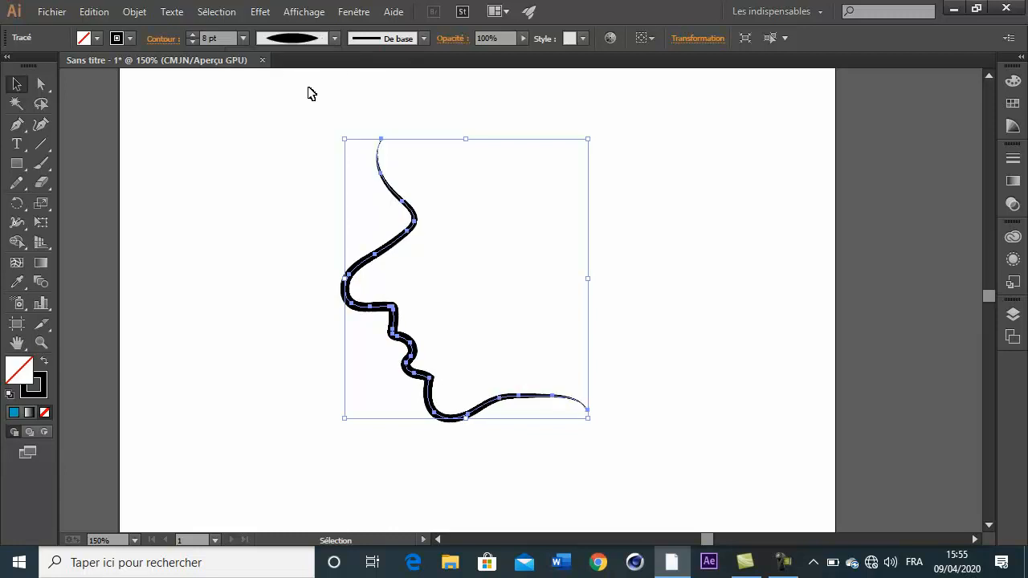
left_click(439, 194)
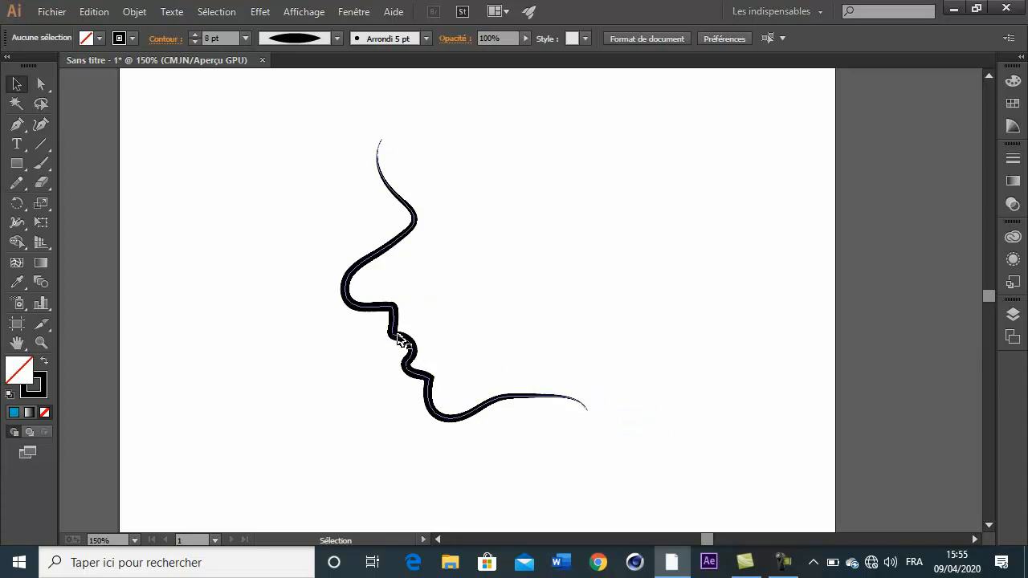
- Select the face line and apply the triangular width profile that narrows toward one end
left_click(347, 270)
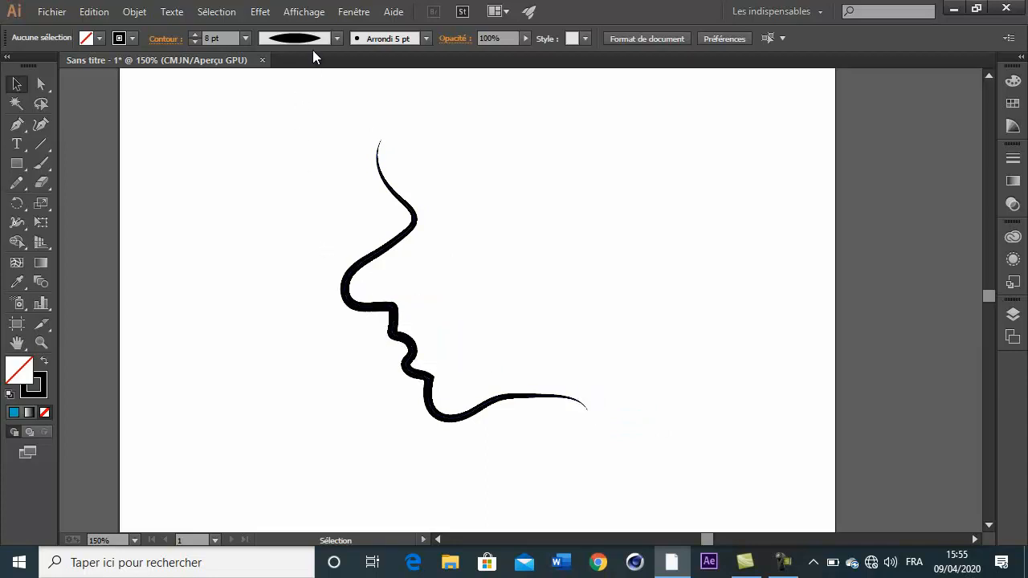
left_click(314, 39)
left_click(287, 164)
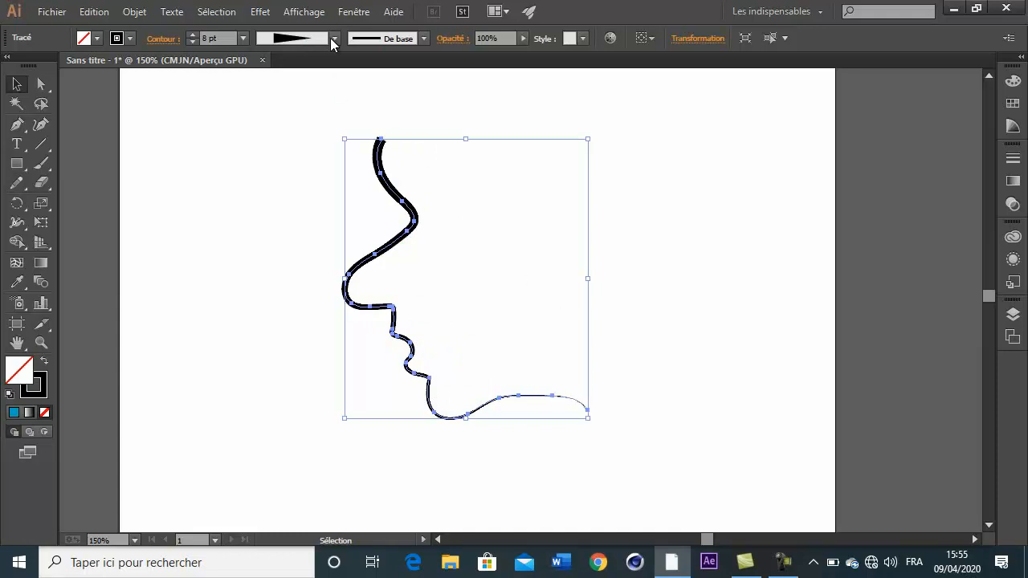
- Apply the rough charcoal-like art brush to the face line and set its stroke weight to 5 pt
left_click(423, 38)
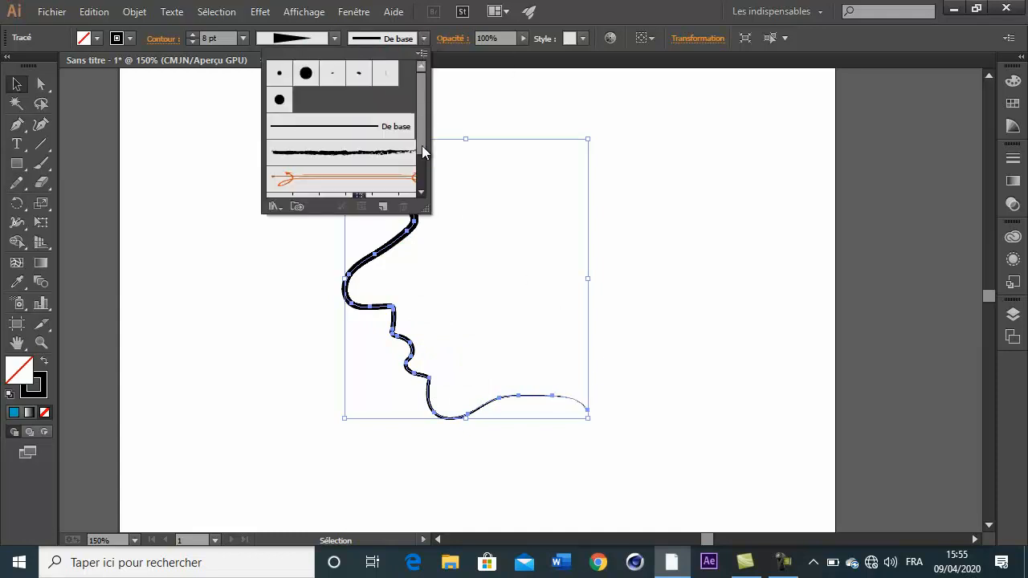
scroll(423, 152, "down", 2)
scroll(426, 164, "up", 1)
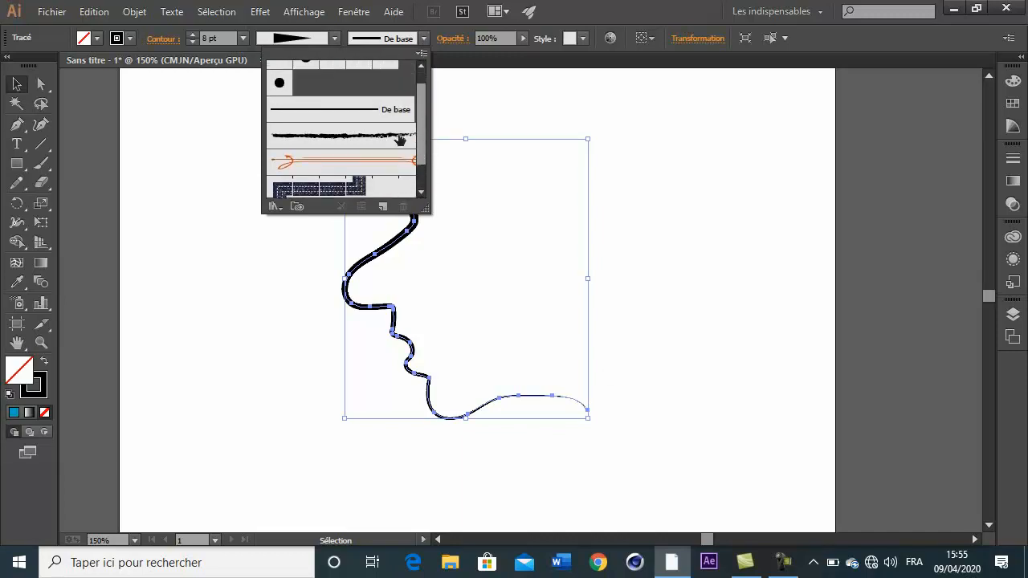
left_click(400, 137)
left_click(515, 305)
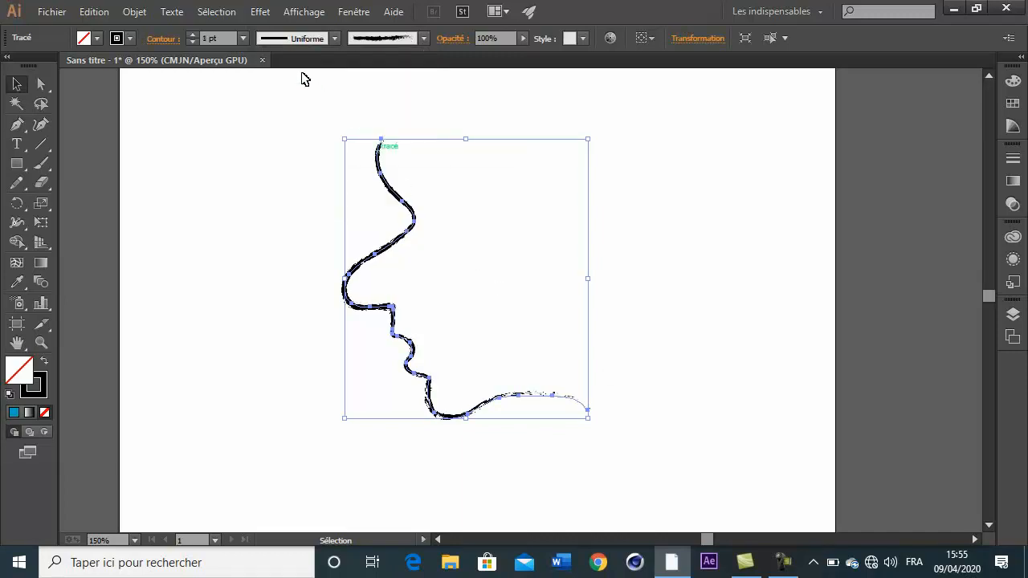
left_click(195, 34)
left_click(194, 35)
left_click(194, 35)
left_click(194, 35)
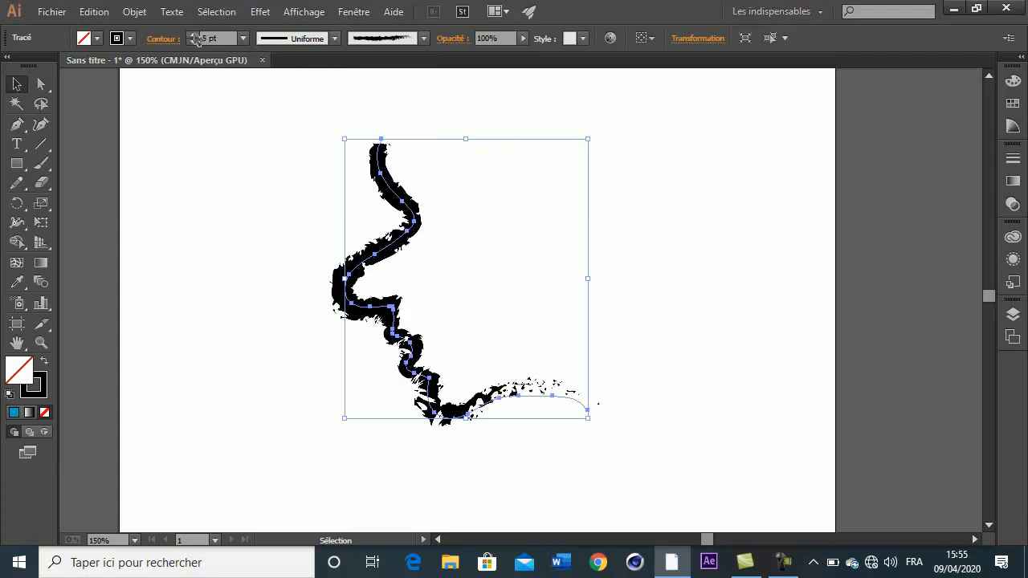
- Move the brush-textured face line toward the artboard's left side
left_click(564, 292)
left_click_drag(413, 223, 311, 221)
left_click(169, 214)
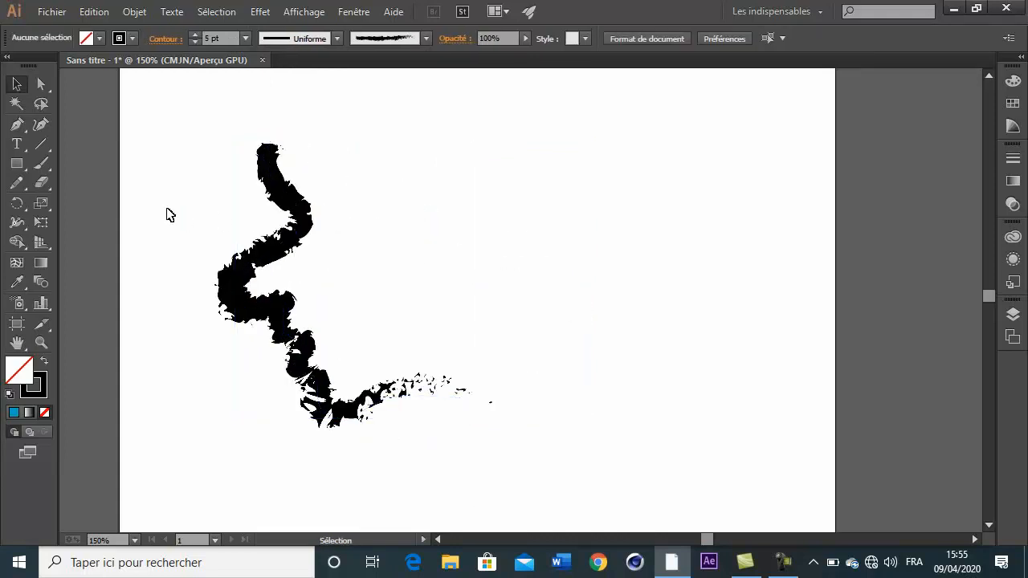
left_click(309, 235)
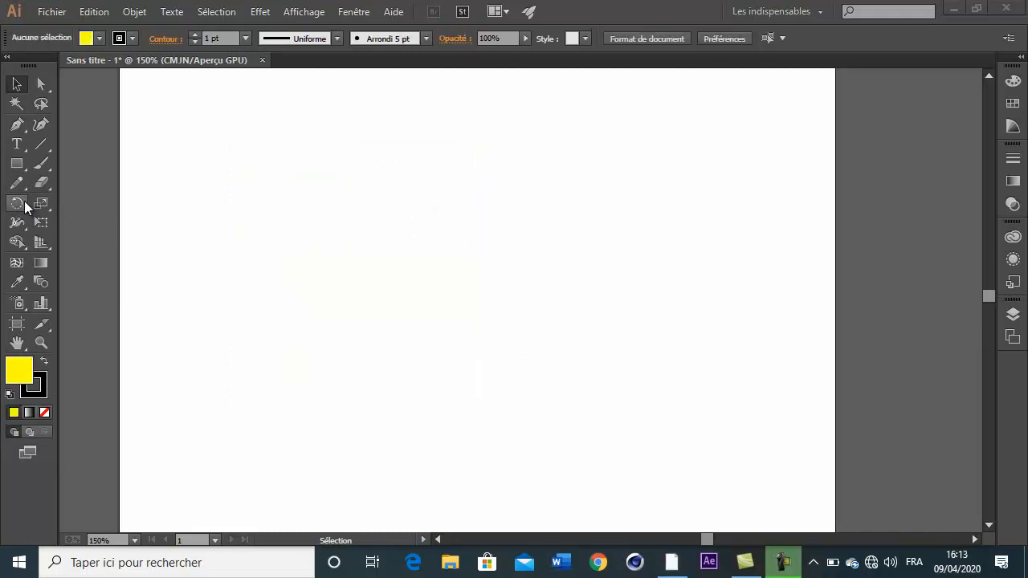
- Accept the Pencil tool options with new strokes filled, and draw a yellow-filled wavy line and a face-shaped path below it
double_click(21, 185)
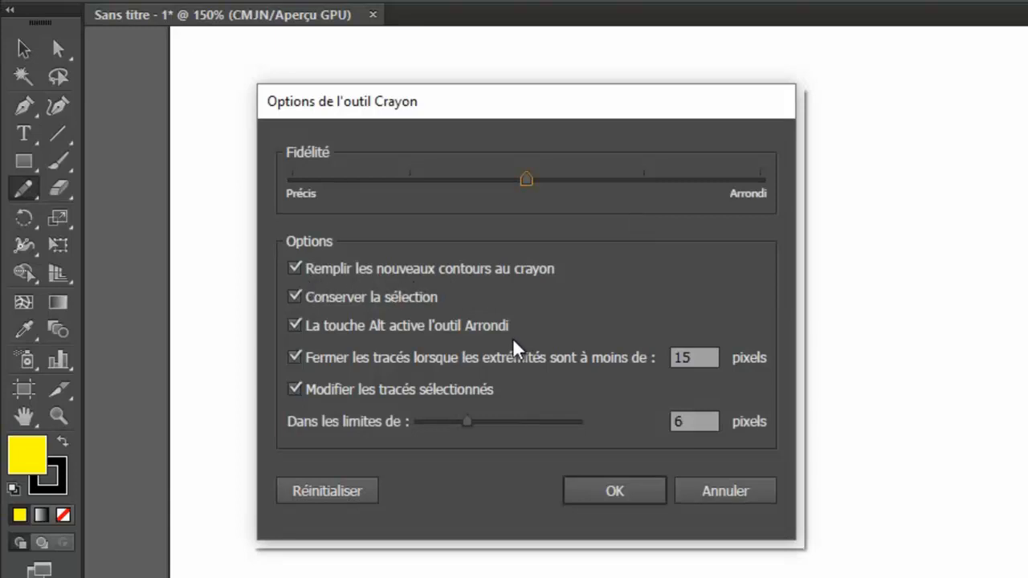
left_click(612, 491)
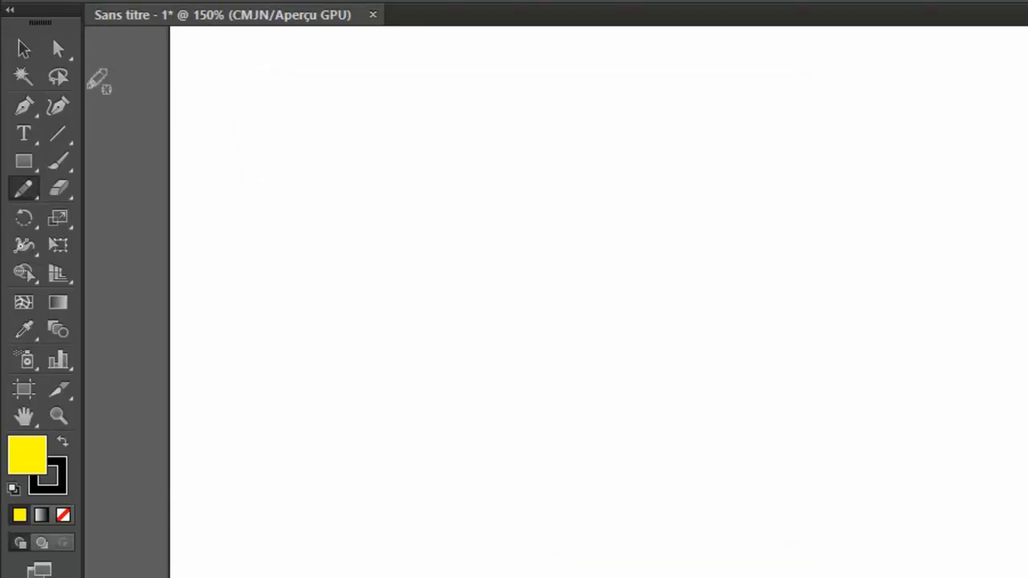
left_click_drag(382, 259, 604, 223)
mouse_move(689, 208)
left_mouse_down()
mouse_move(832, 197)
mouse_move(1019, 209)
left_mouse_up()
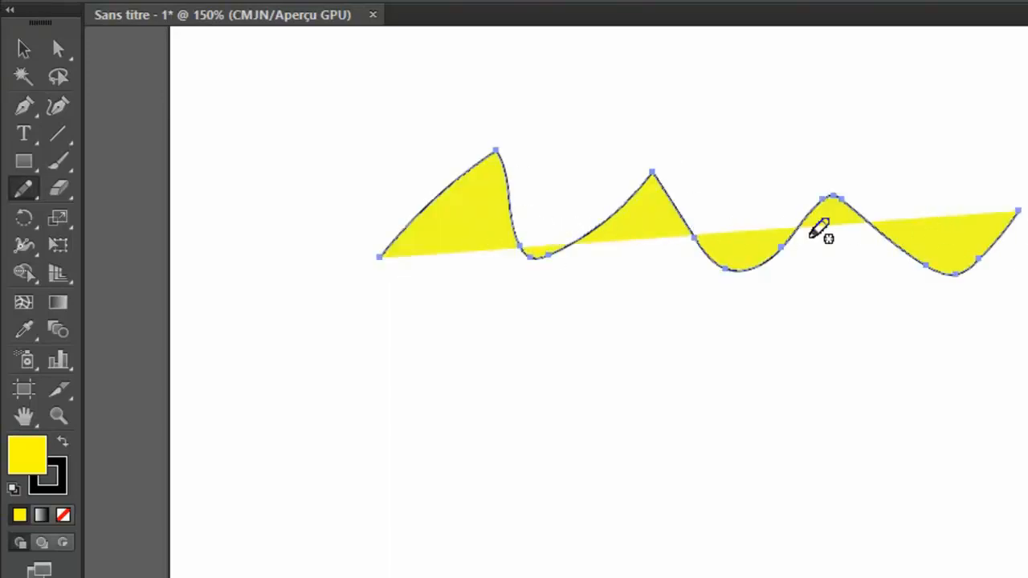
mouse_move(424, 298)
left_mouse_down()
mouse_move(431, 399)
mouse_move(391, 469)
mouse_move(393, 510)
mouse_move(464, 520)
mouse_move(545, 565)
mouse_move(636, 418)
left_mouse_up()
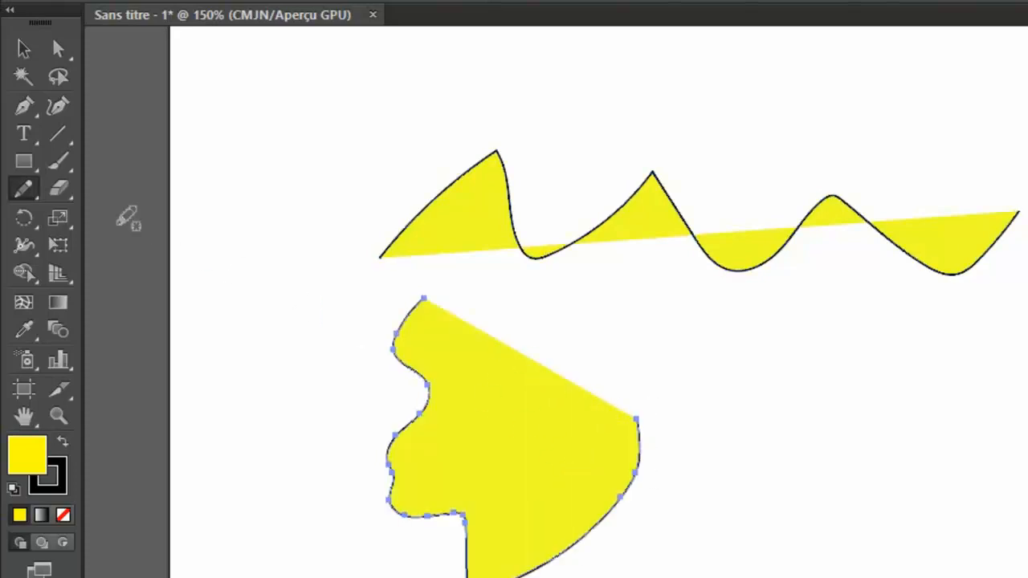
- Turn off "Remplir les nouveaux contours au crayon" in the Pencil options and draw an unfilled wavy line beside the face shape
double_click(27, 191)
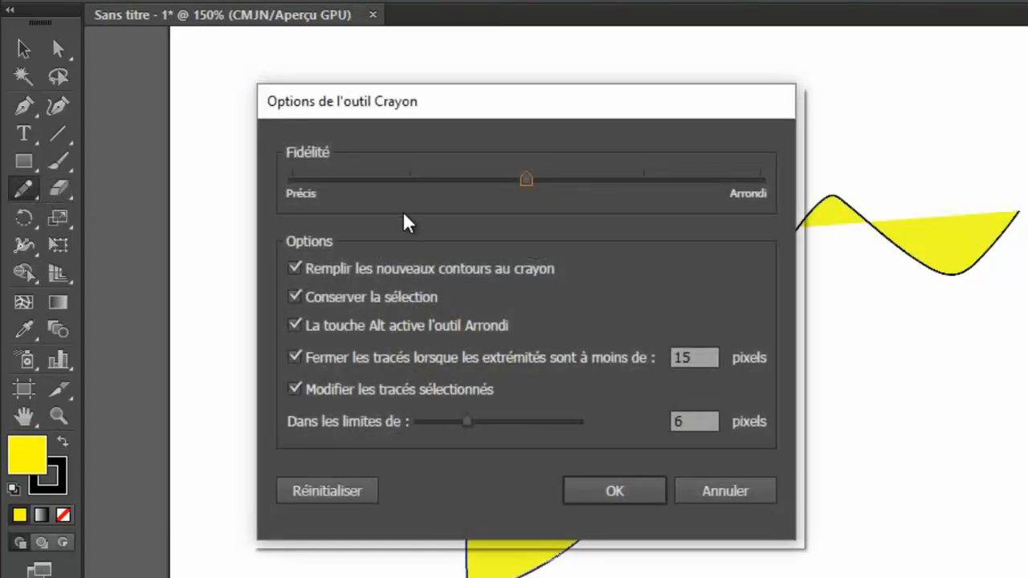
left_click(294, 269)
left_click(649, 504)
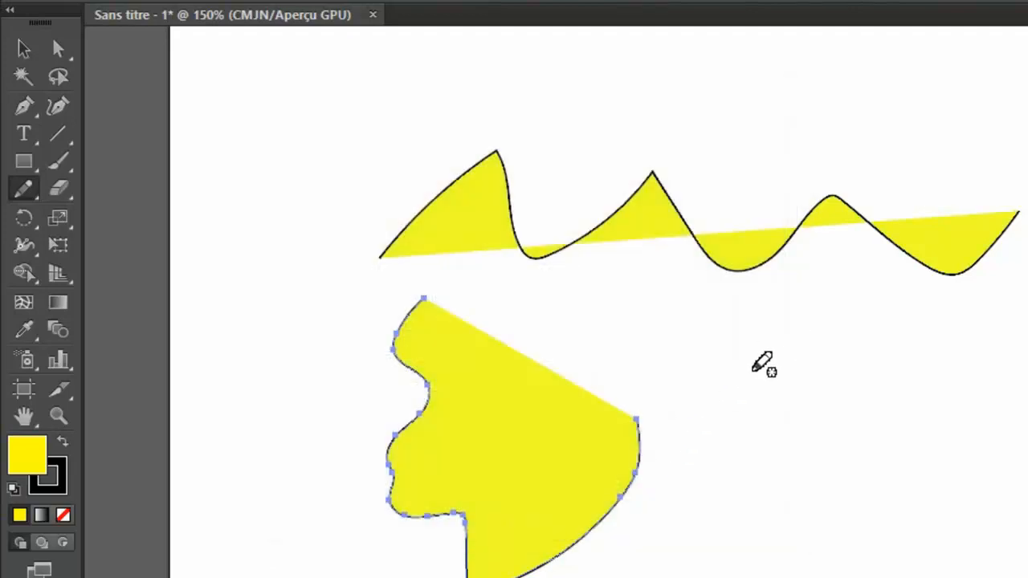
mouse_move(717, 399)
left_mouse_down()
mouse_move(945, 340)
mouse_move(1027, 392)
left_mouse_up()
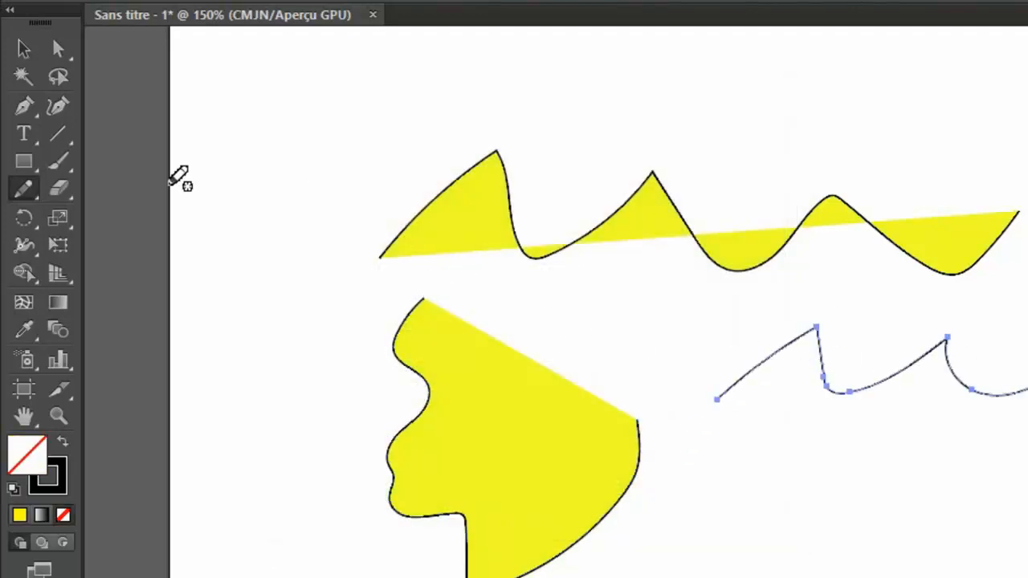
- Accept the Pencil options with the Alt smoothing option on, and smooth the sharp peaks of the unfilled wavy line using the temporary Smooth tool
double_click(22, 192)
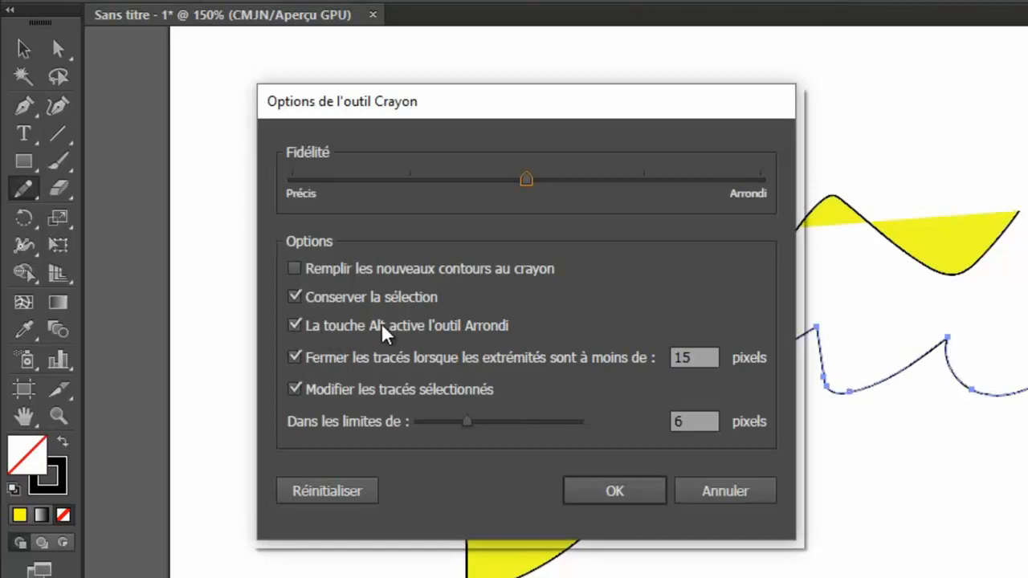
left_click(623, 491)
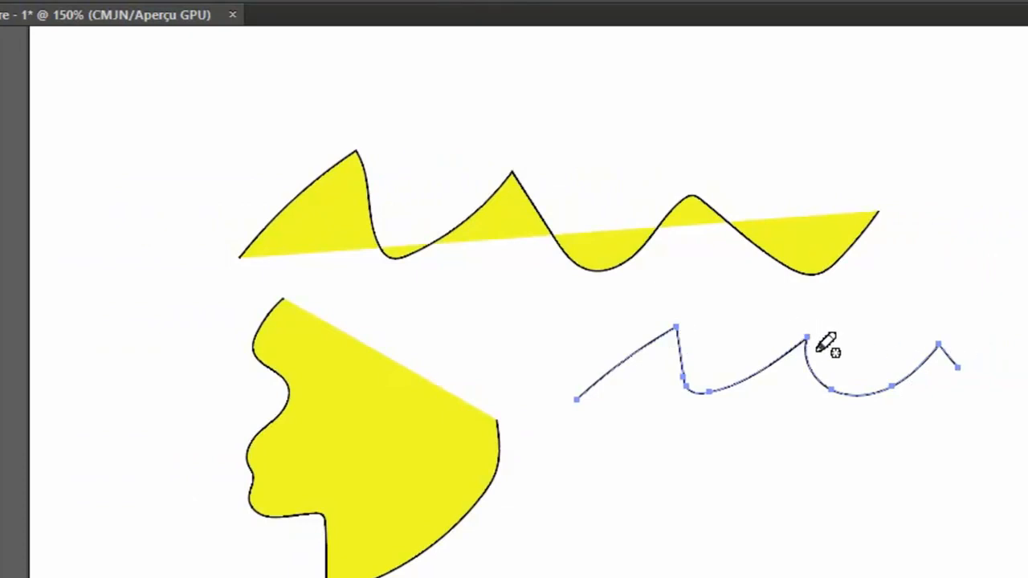
key("alt")
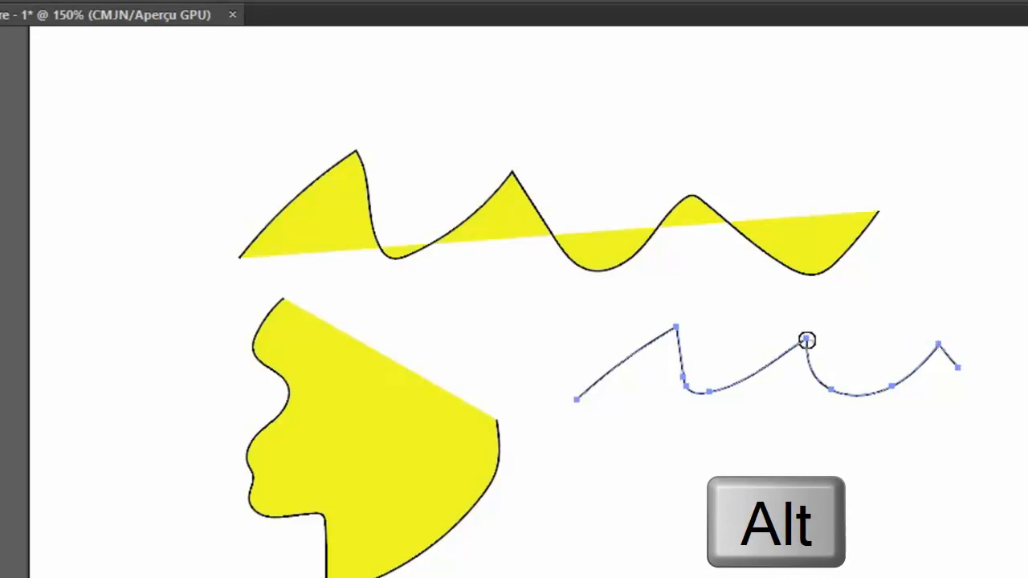
mouse_move(806, 340)
left_mouse_down()
mouse_move(796, 342)
mouse_move(801, 351)
mouse_move(840, 346)
left_mouse_up()
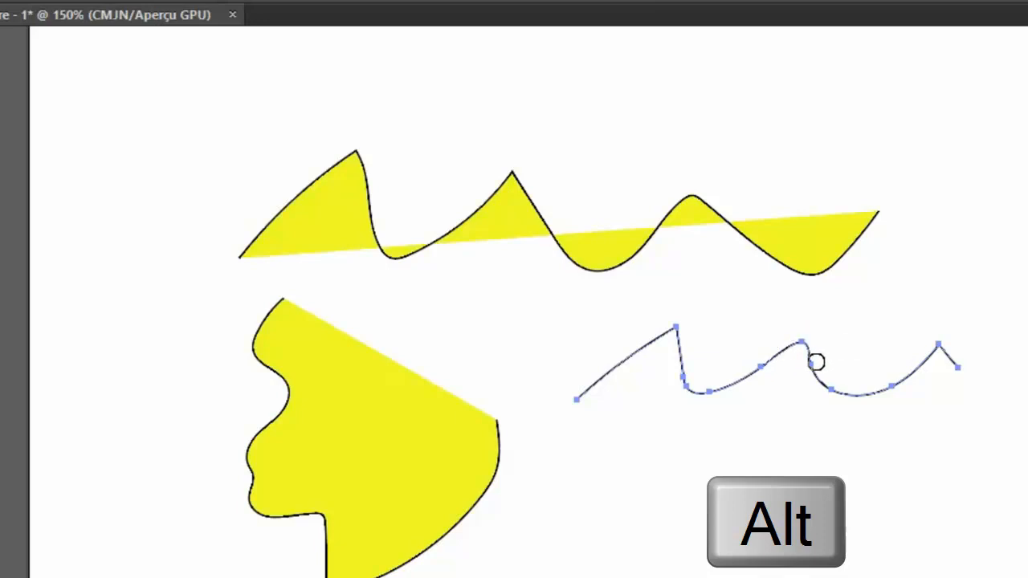
mouse_move(668, 333)
left_mouse_down()
mouse_move(699, 328)
mouse_move(660, 329)
mouse_move(687, 336)
mouse_move(644, 324)
mouse_move(690, 327)
mouse_move(633, 334)
mouse_move(671, 331)
left_mouse_up()
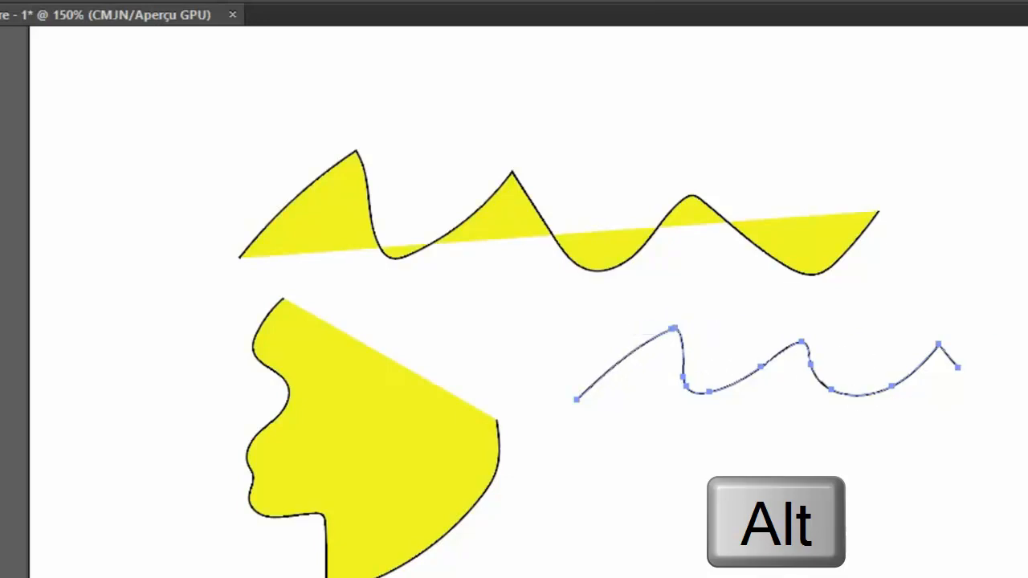
mouse_move(972, 354)
left_mouse_down()
mouse_move(941, 340)
mouse_move(904, 360)
mouse_move(962, 338)
mouse_move(932, 340)
mouse_move(949, 346)
mouse_move(925, 350)
mouse_move(975, 352)
left_mouse_up()
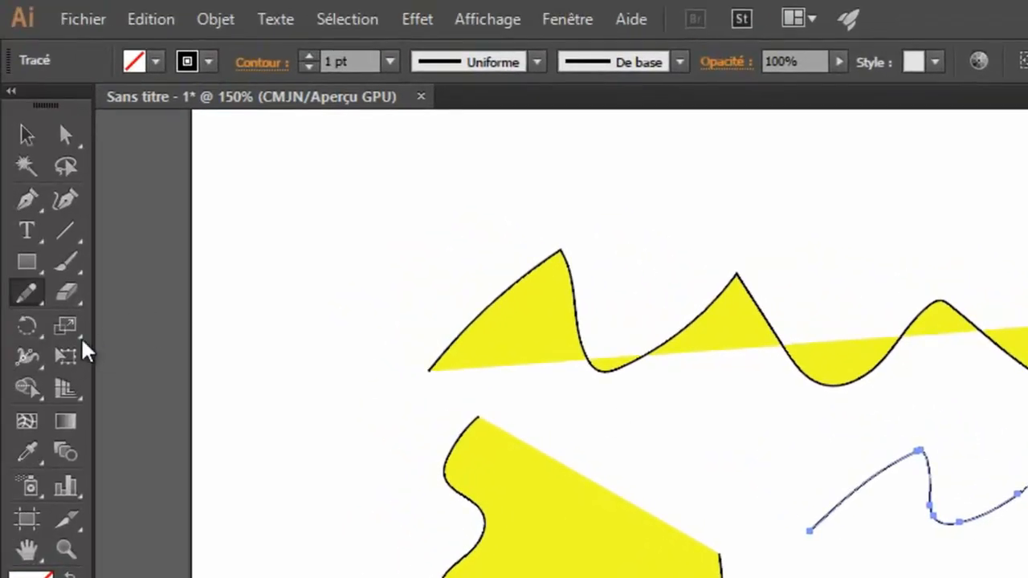
- Accept the Pencil options with path closing set to 15 pixels and draw two closed ovals below the unfilled wavy line
left_click(33, 299)
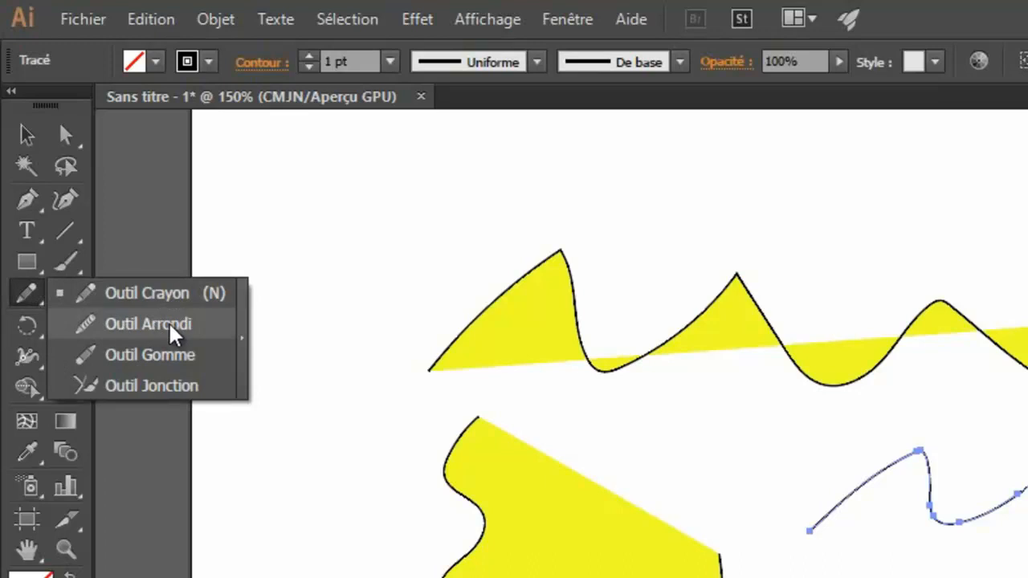
left_click(28, 301)
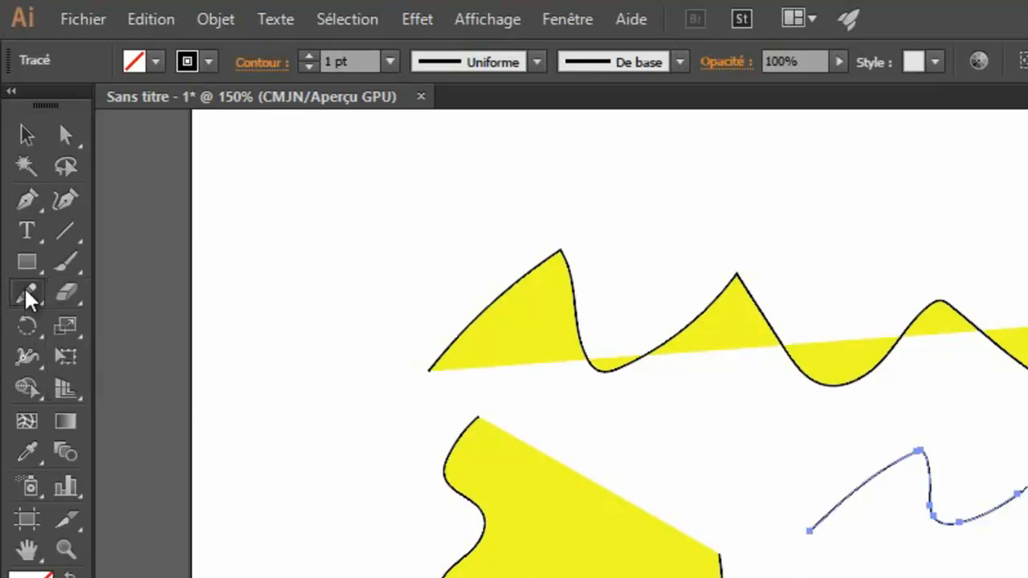
double_click(28, 298)
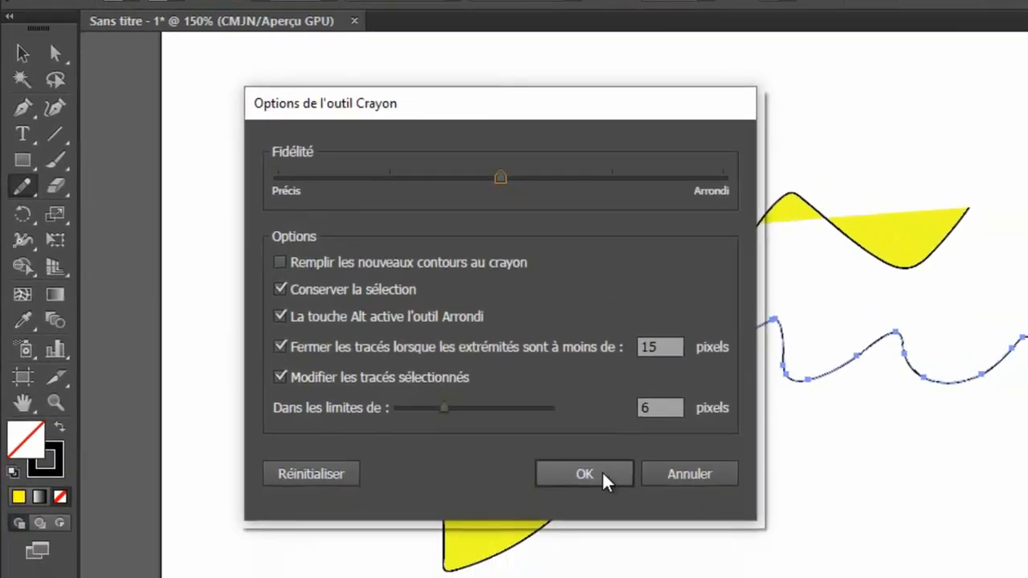
left_click(608, 482)
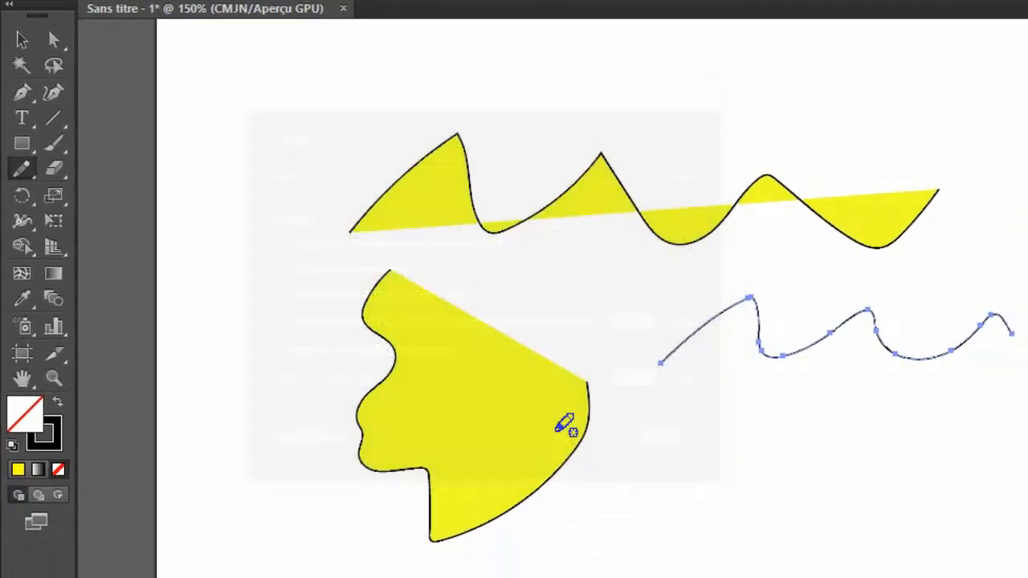
mouse_move(767, 443)
left_mouse_down()
mouse_move(713, 460)
mouse_move(708, 475)
mouse_move(721, 510)
mouse_move(770, 532)
mouse_move(823, 516)
mouse_move(829, 483)
mouse_move(776, 449)
left_mouse_up()
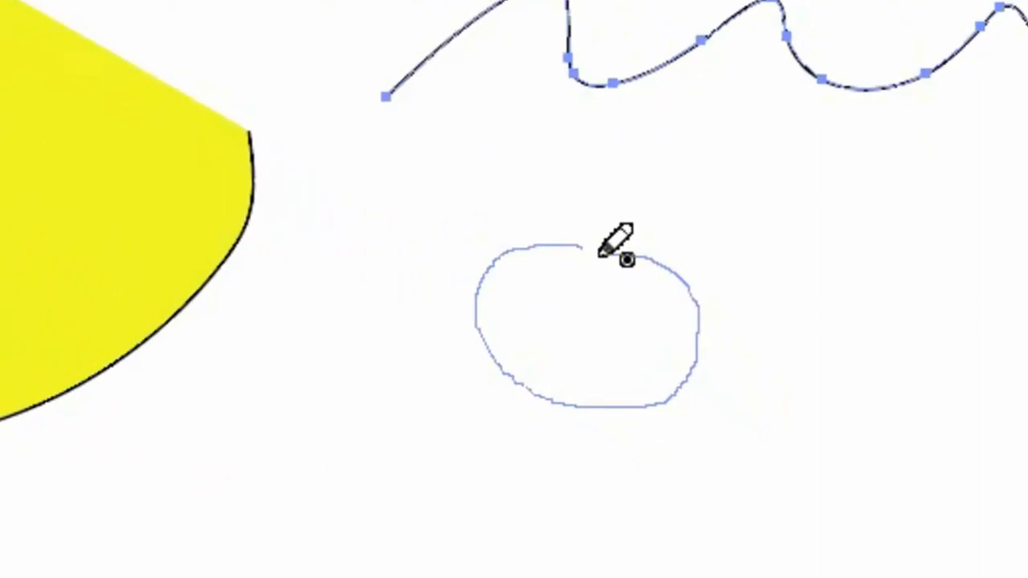
left_click_drag(601, 256, 603, 254)
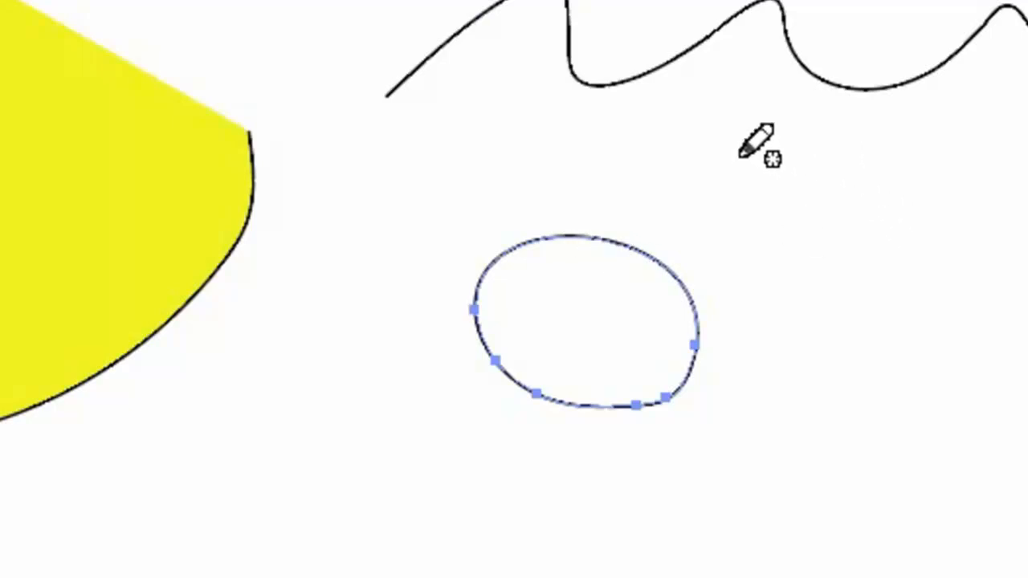
mouse_move(736, 133)
left_mouse_down()
mouse_move(687, 214)
mouse_move(730, 263)
mouse_move(861, 234)
mouse_move(865, 192)
mouse_move(847, 158)
mouse_move(769, 135)
left_mouse_up()
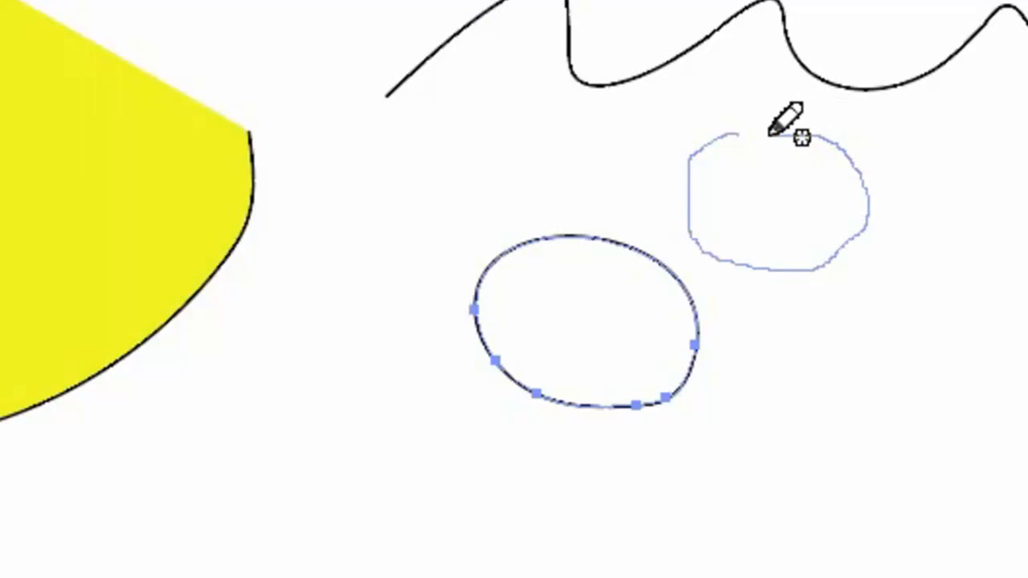
left_click_drag(769, 135, 760, 135)
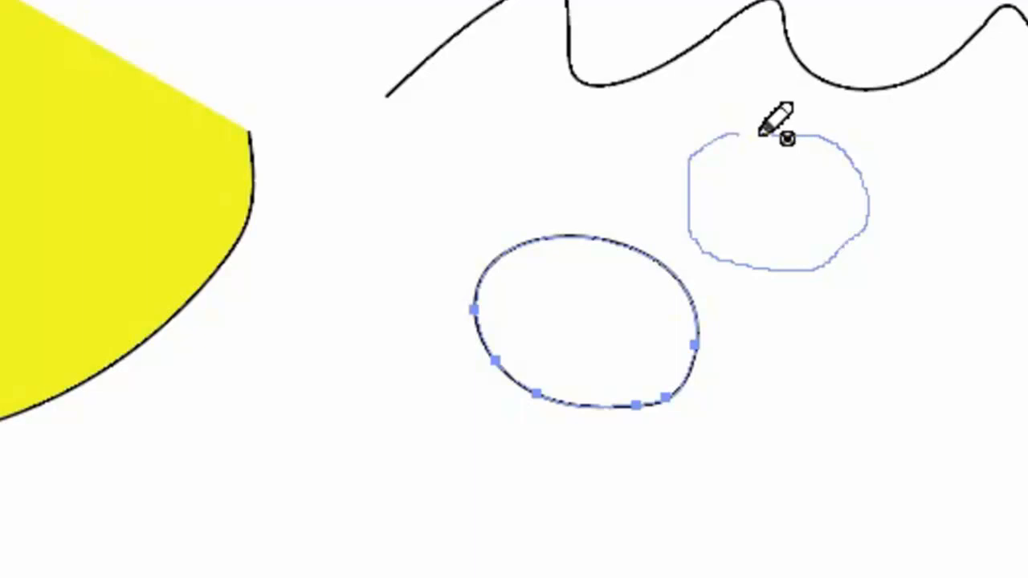
left_click_drag(760, 135, 760, 135)
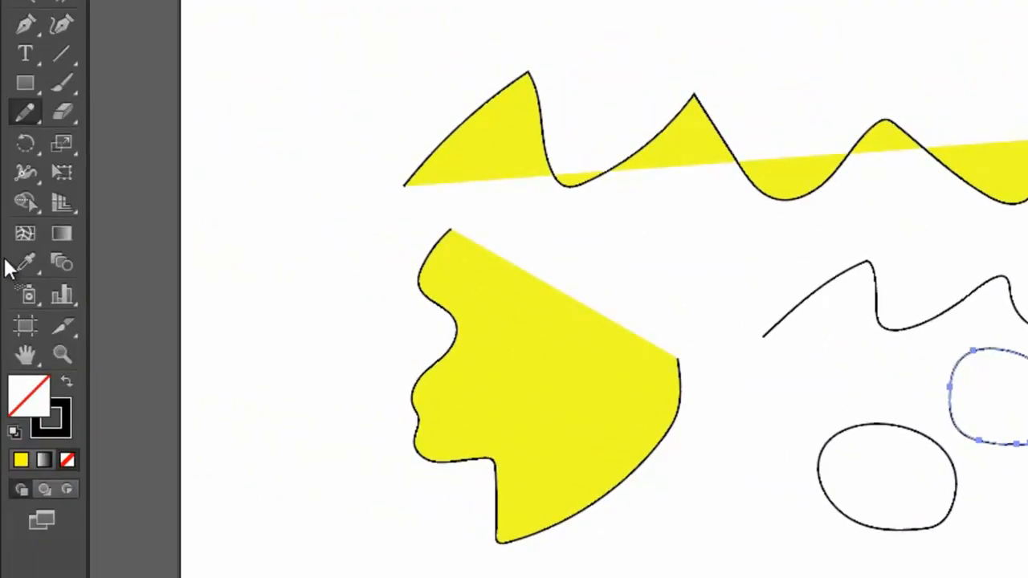
- Turn off "Fermer les tracés lorsque les extrémités sont à moins de" in the Pencil options and draw a small open circle beside the face shape's base
double_click(26, 112)
left_click(313, 292)
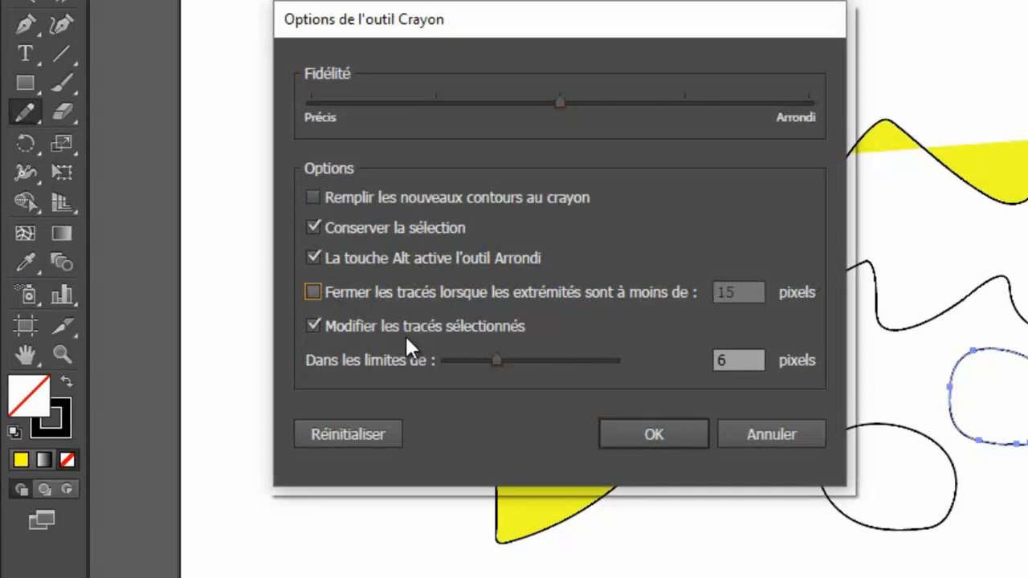
left_click(664, 434)
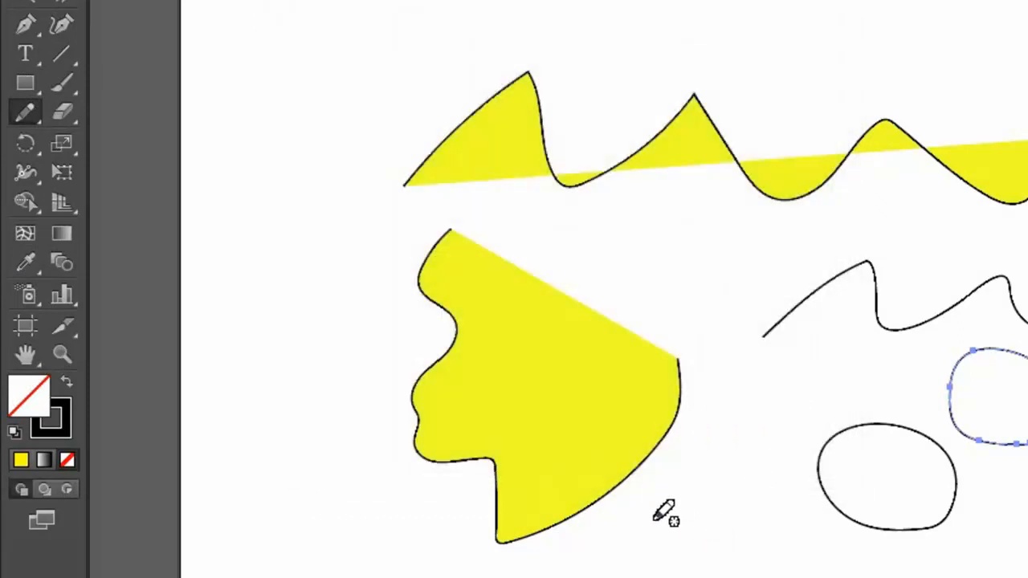
mouse_move(654, 517)
left_mouse_down()
mouse_move(628, 546)
mouse_move(655, 577)
mouse_move(710, 574)
mouse_move(713, 522)
mouse_move(656, 511)
left_mouse_up()
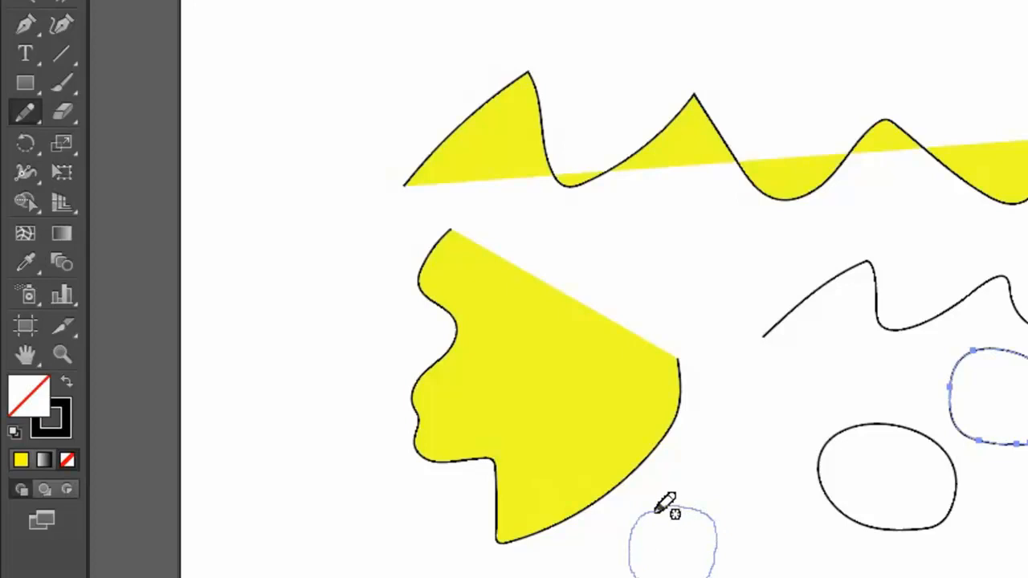
left_click_drag(657, 512, 672, 526)
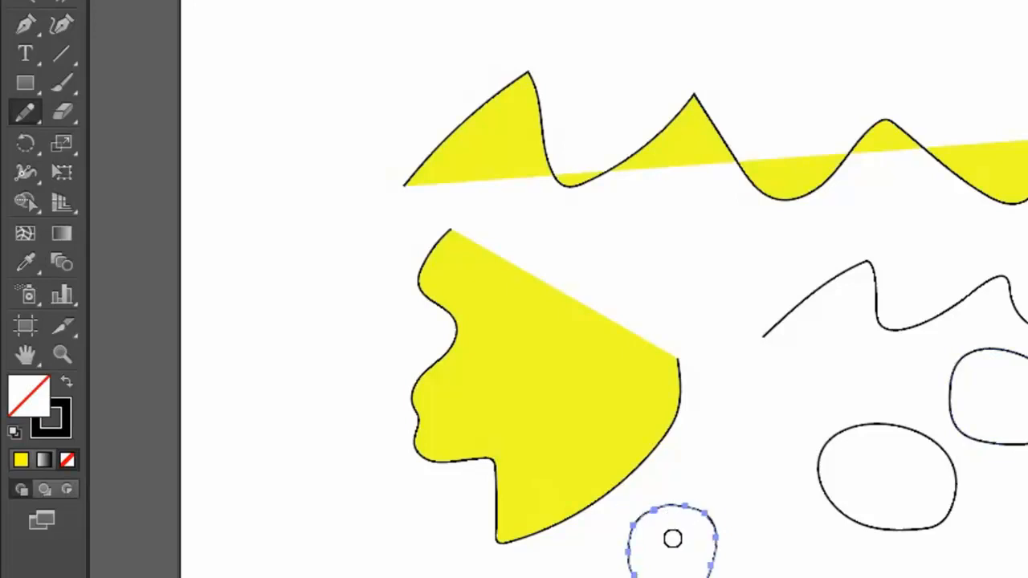
scroll(673, 522, "up", 3)
scroll(675, 520, "up", 4)
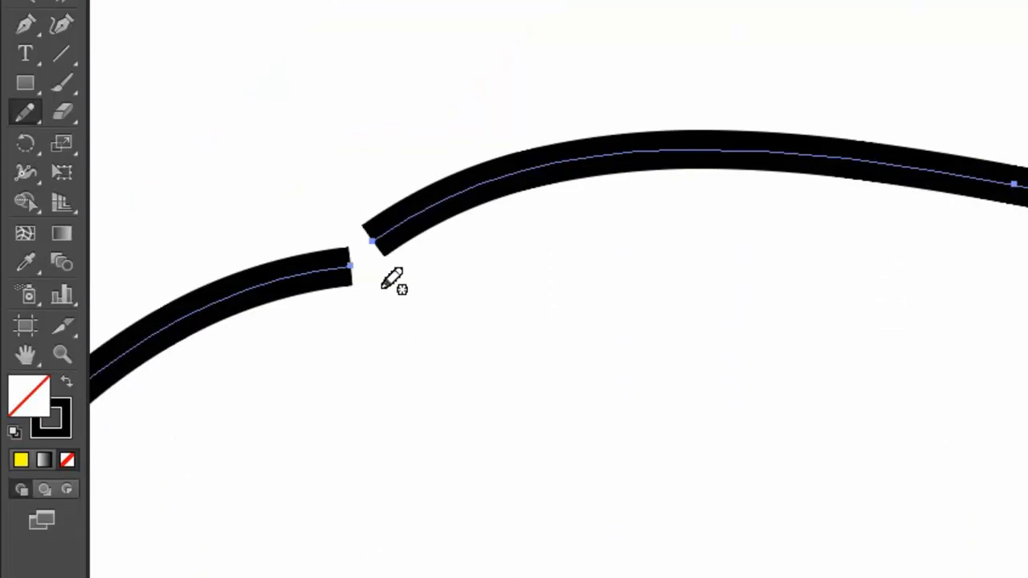
key("ctrl+0")
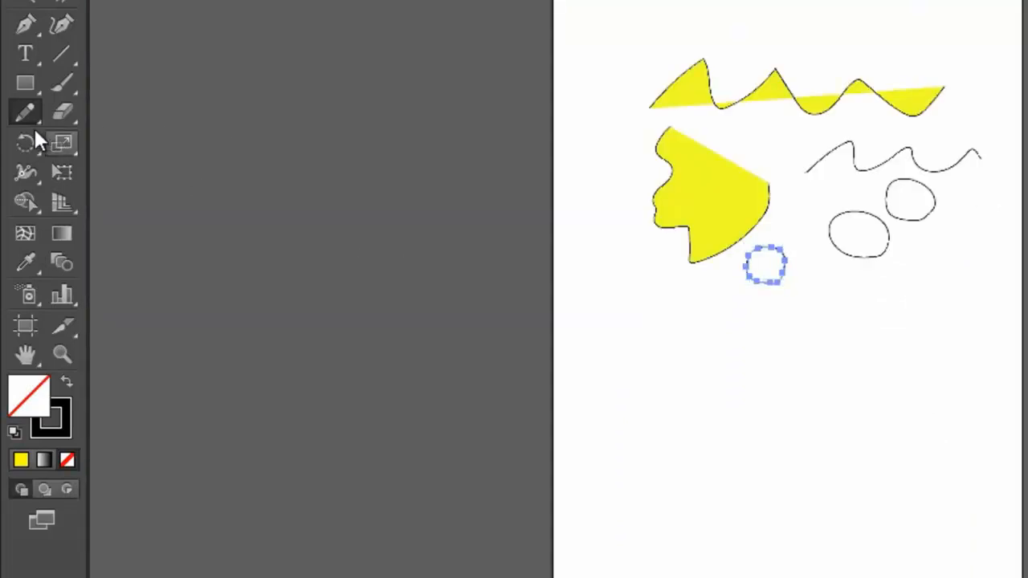
- Turn the Pencil's "Fermer les tracés lorsque les extrémités sont à moins de" option back on at 15 pixels and accept the options
double_click(30, 119)
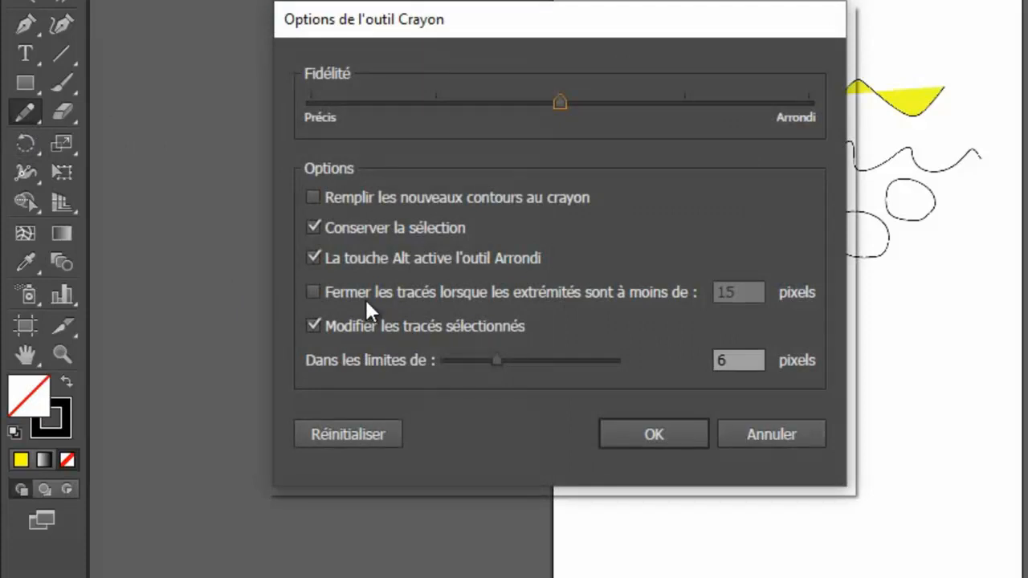
left_click(313, 292)
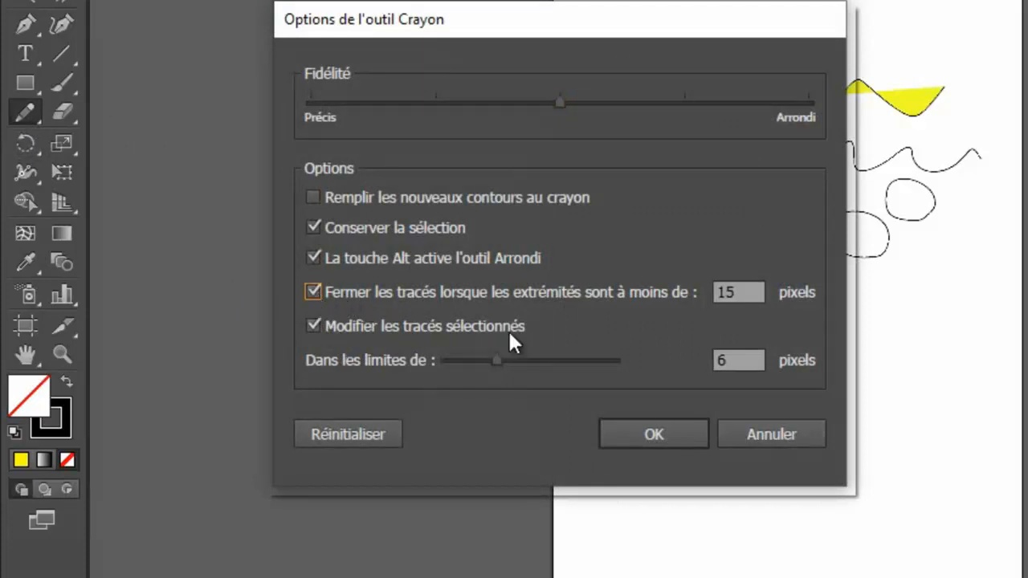
left_click(654, 435)
- Draw an S-shaped curve on the artboard's lower half, redraw its second half into a nearly closed rounded loop, and deselect it
mouse_move(663, 406)
left_mouse_down()
mouse_move(728, 370)
mouse_move(877, 440)
mouse_move(926, 400)
left_mouse_up()
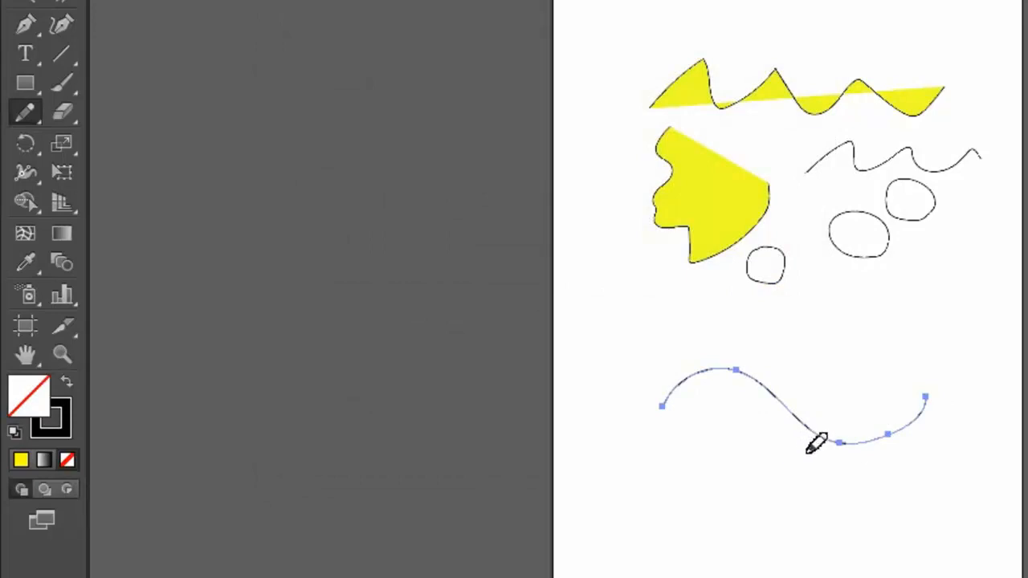
mouse_move(809, 438)
left_mouse_down()
mouse_move(775, 486)
mouse_move(701, 494)
mouse_move(669, 470)
mouse_move(665, 420)
left_mouse_up()
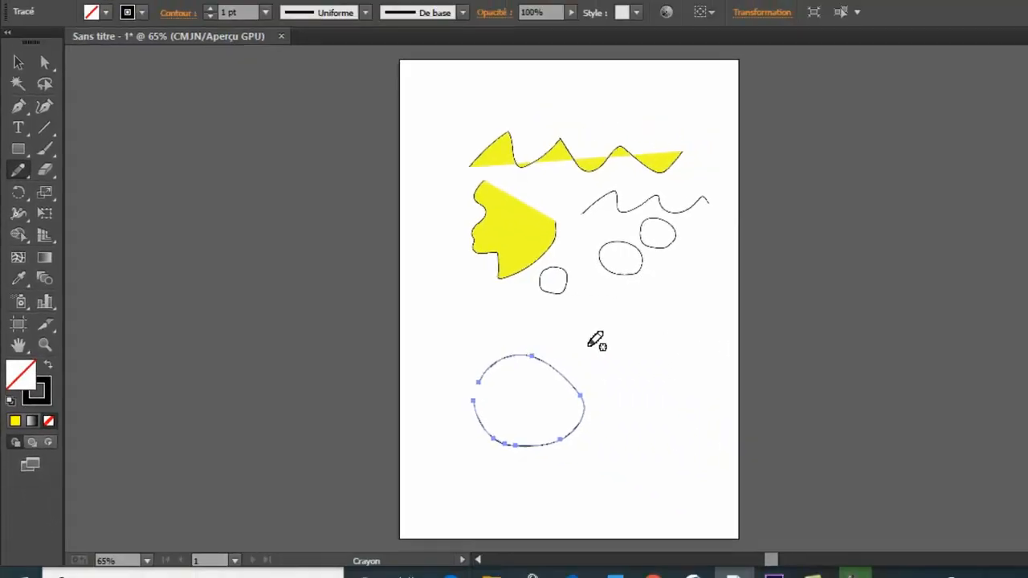
key("ctrl+shift+a")
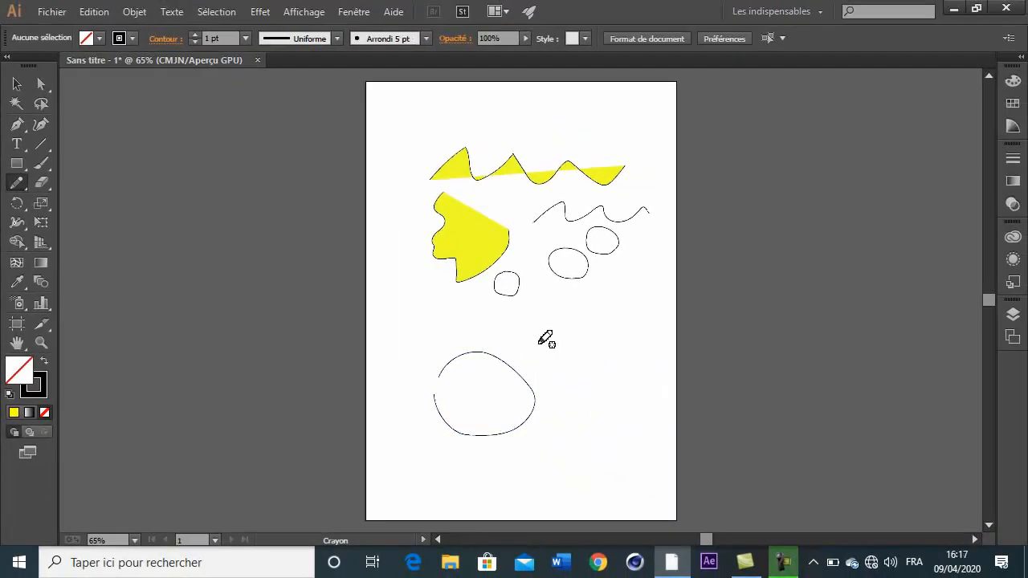
- Select the rounded loop and set its stroke weight to 24 pt
left_click(16, 84)
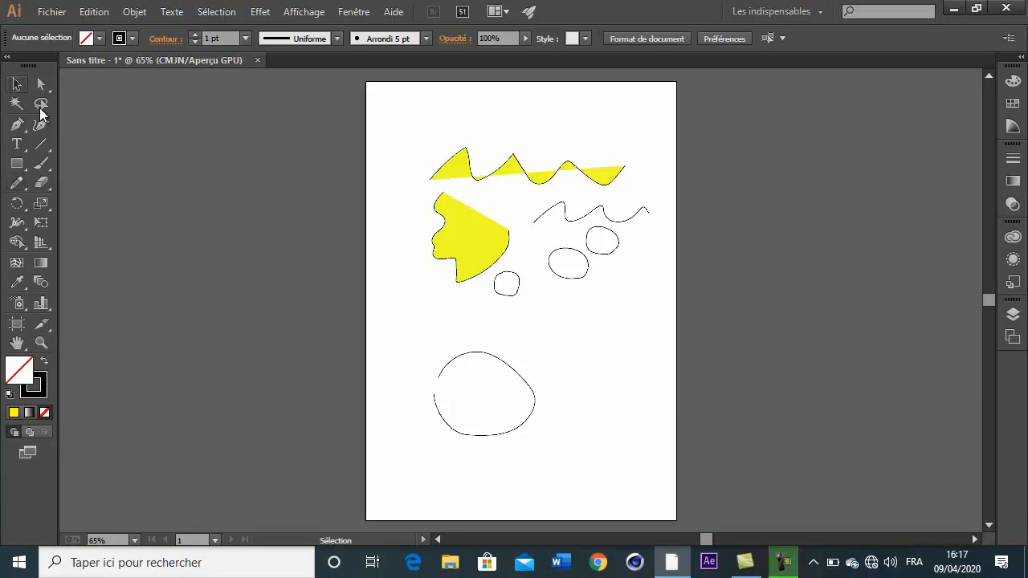
left_click(507, 362)
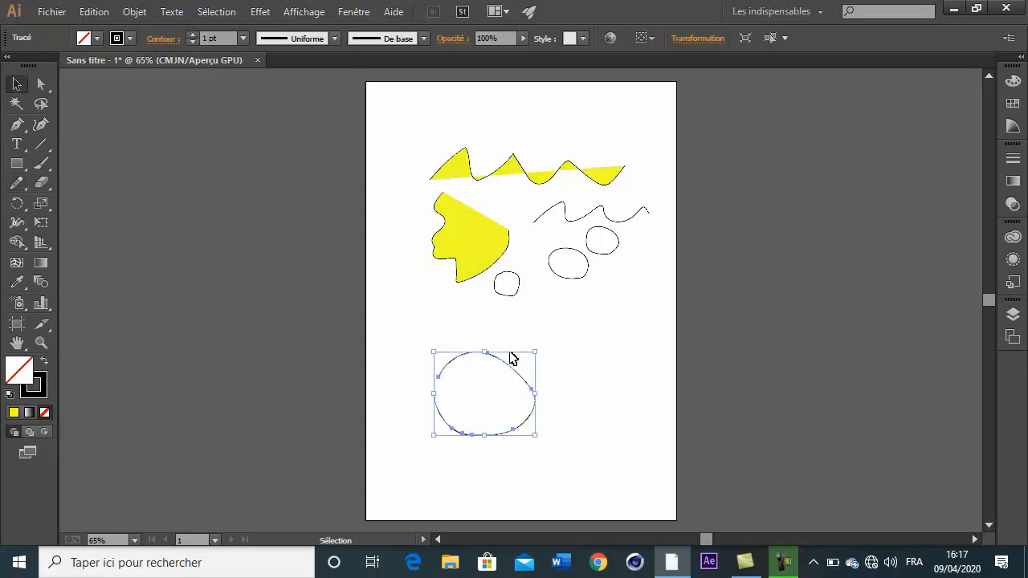
left_click_drag(194, 33, 195, 34)
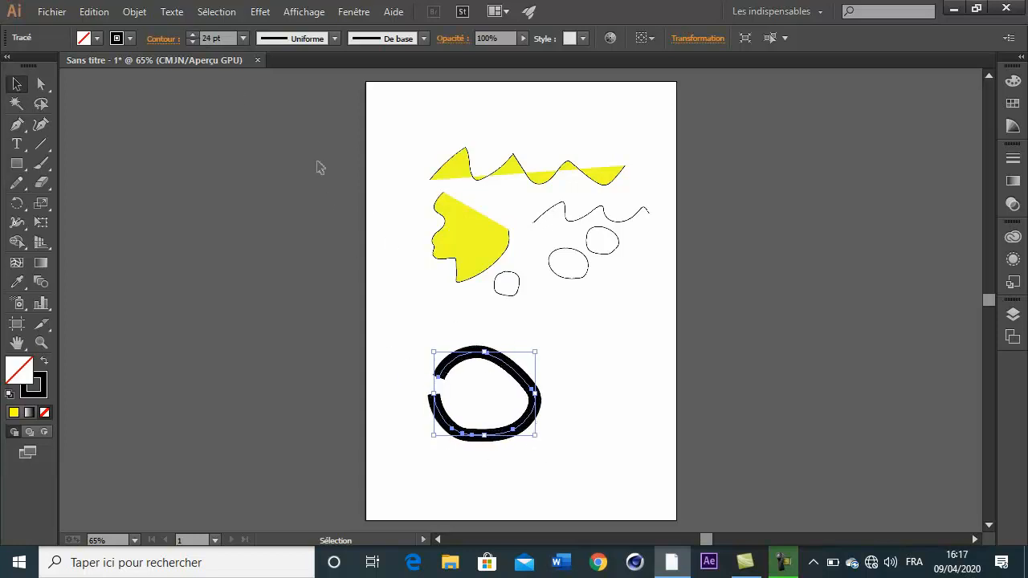
- Try the lens-shaped width profile on the loop's stroke and replace it with the triangular tapering profile
left_click(335, 39)
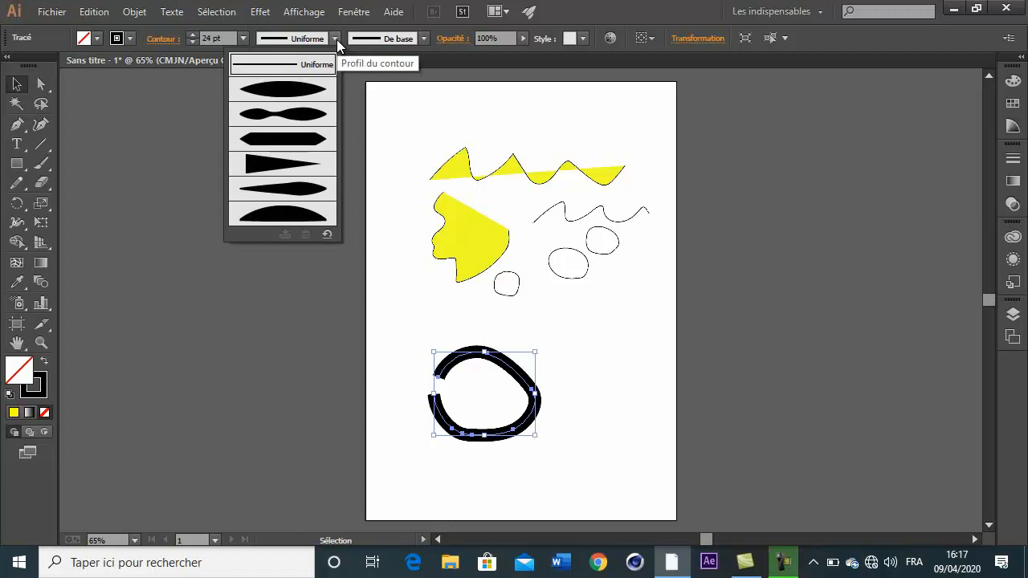
left_click(316, 92)
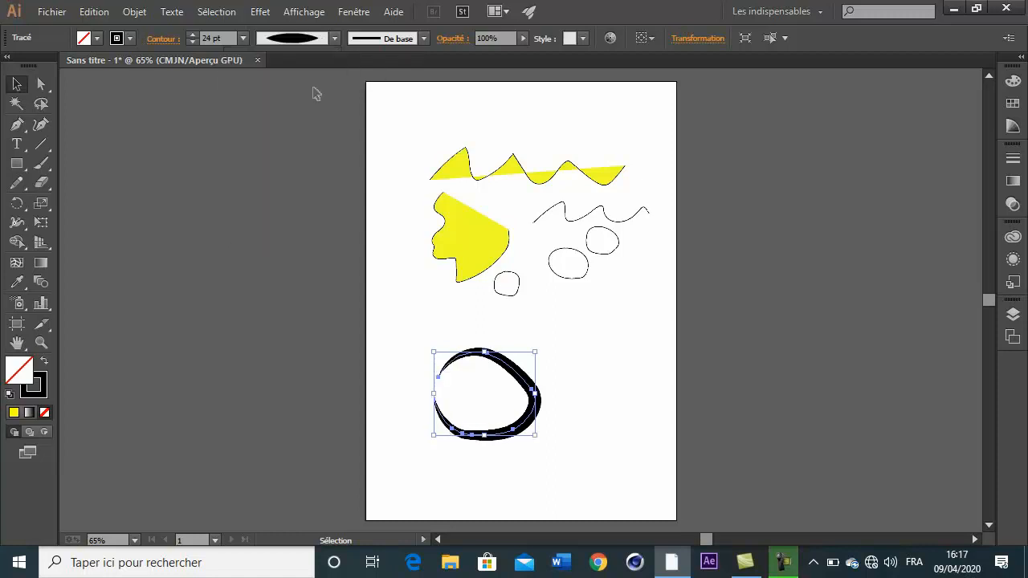
left_click(278, 41)
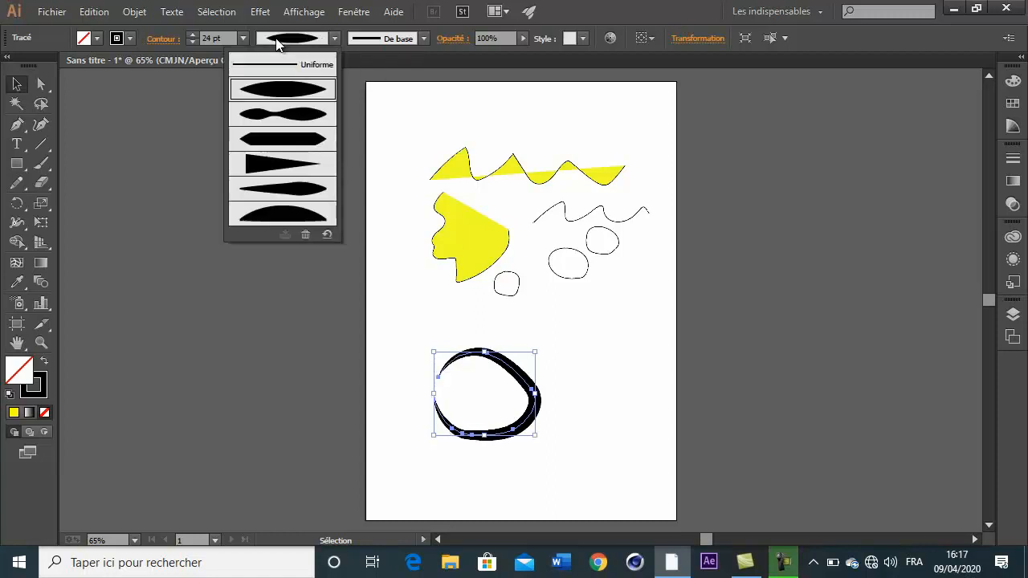
left_click(286, 165)
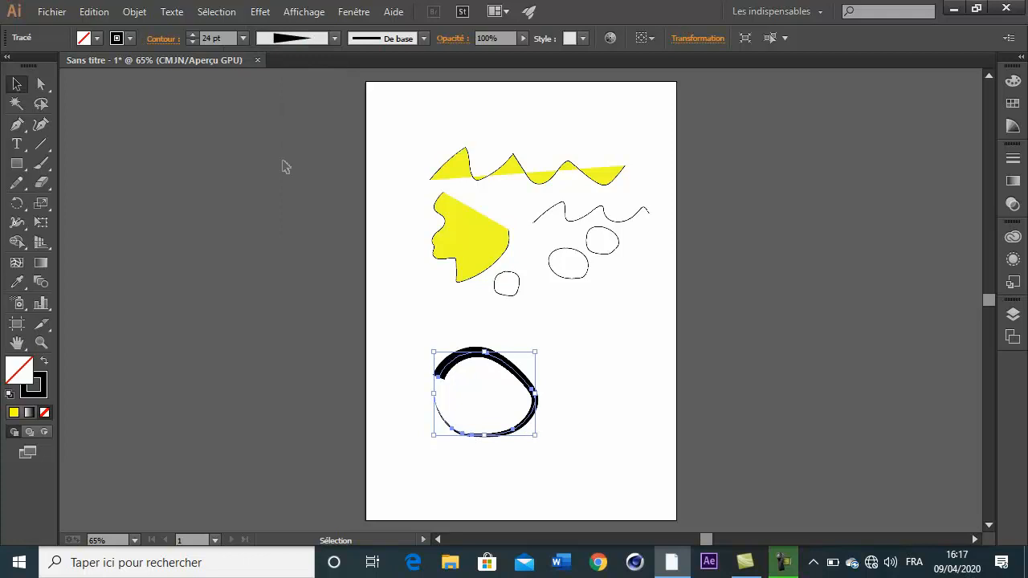
left_click(595, 411)
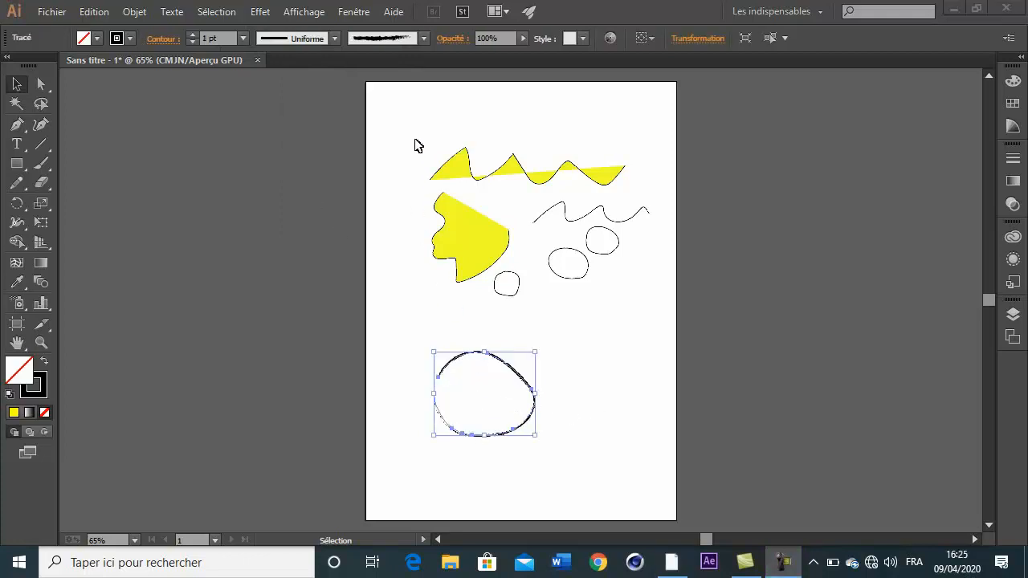
- Look through the brush definitions available for the loop's stroke
left_click(423, 42)
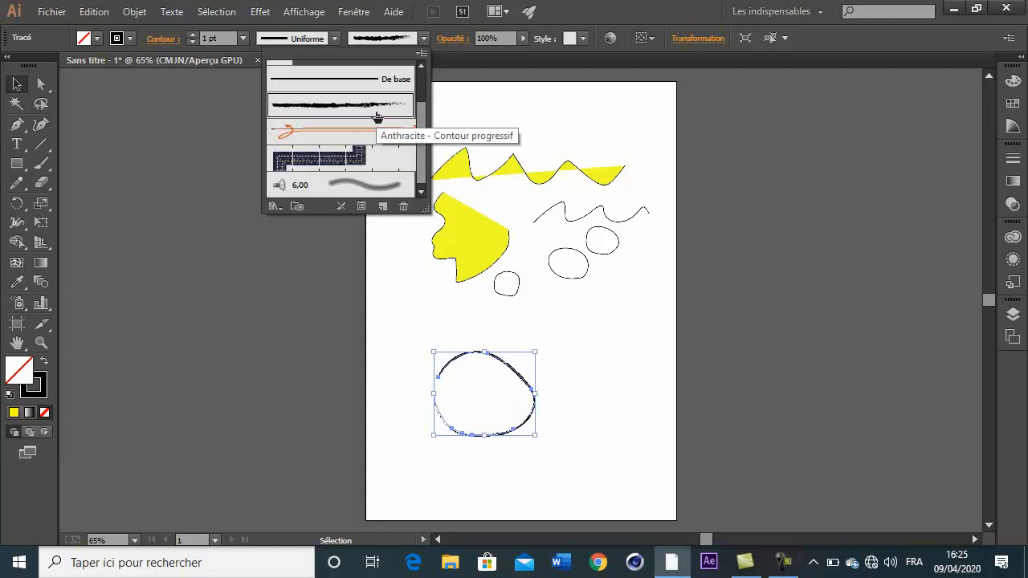
left_click_drag(422, 119, 421, 90)
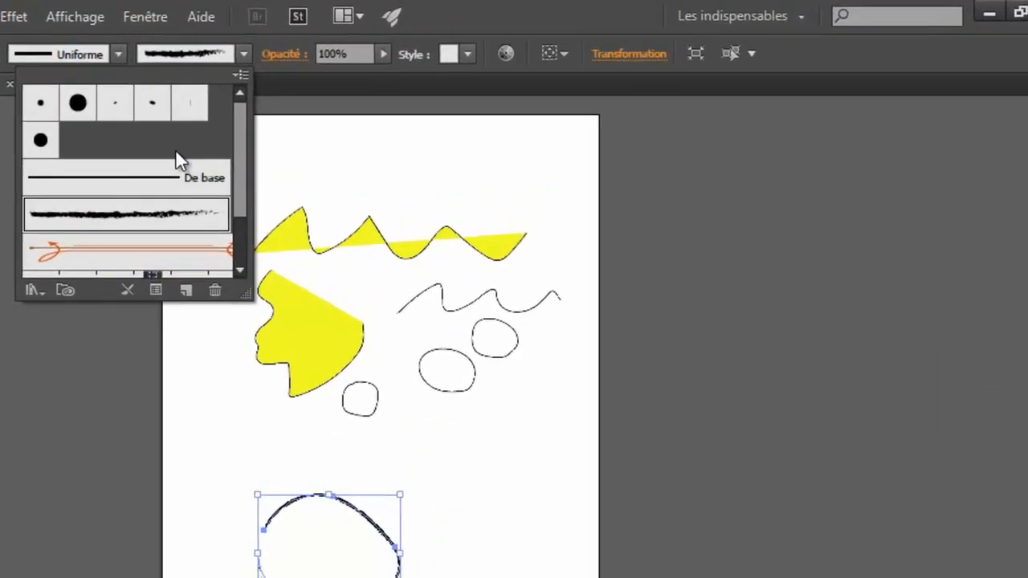
left_click(200, 51)
left_click(200, 49)
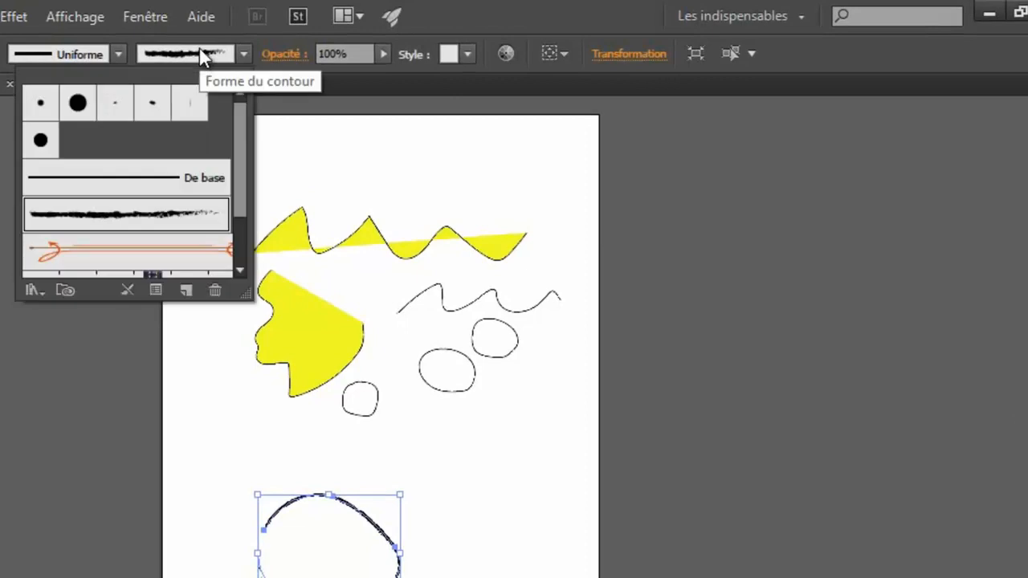
left_click(200, 49)
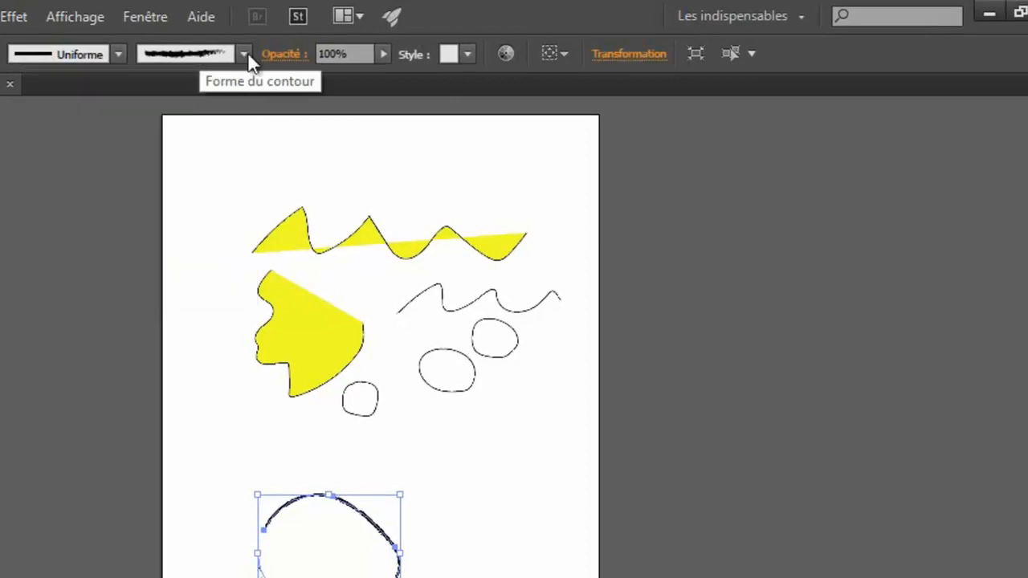
- Show the Formes brush collection and enlarge it so all its brushes fit
left_click(164, 20)
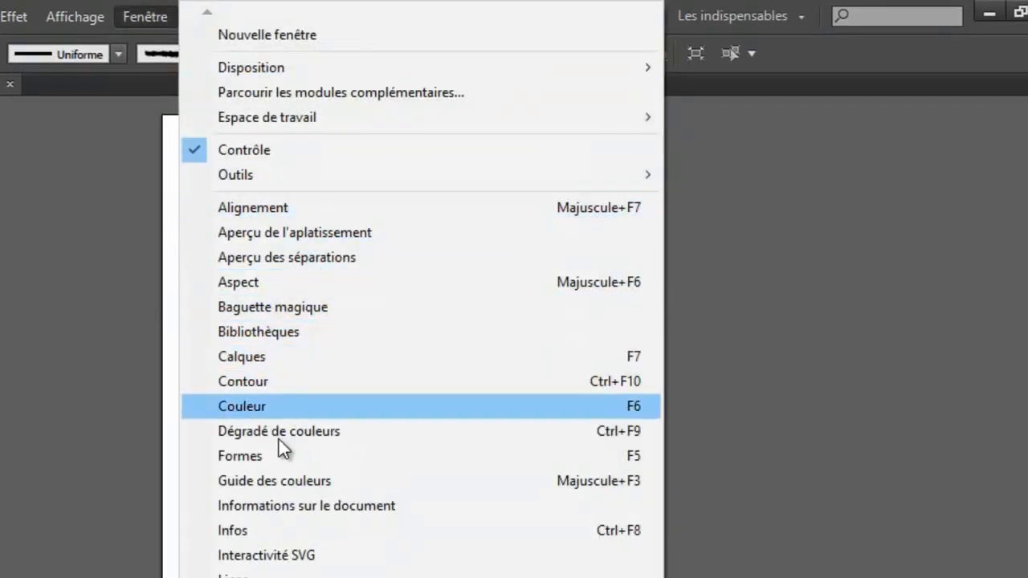
left_click(247, 458)
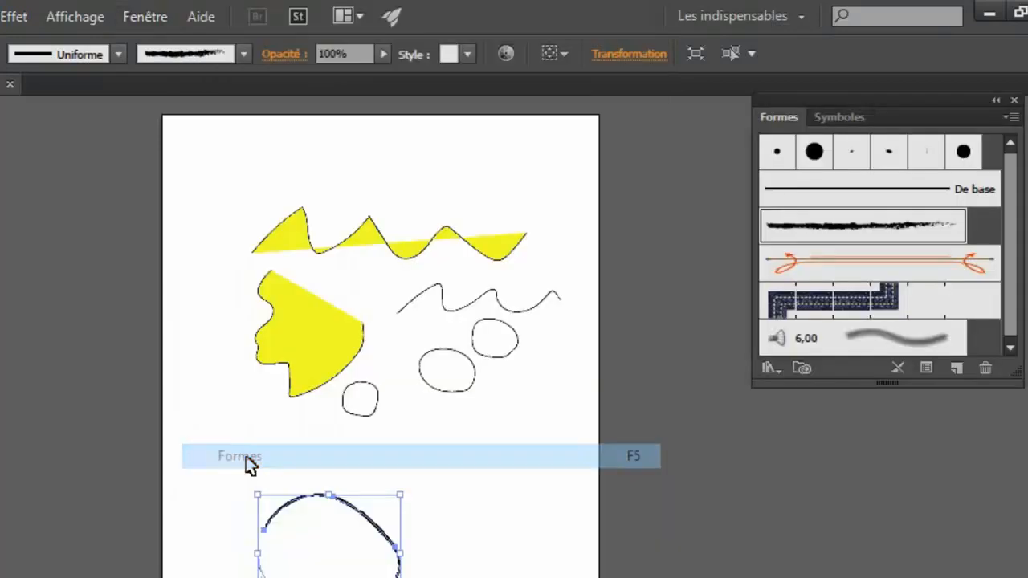
left_click_drag(884, 383, 884, 451)
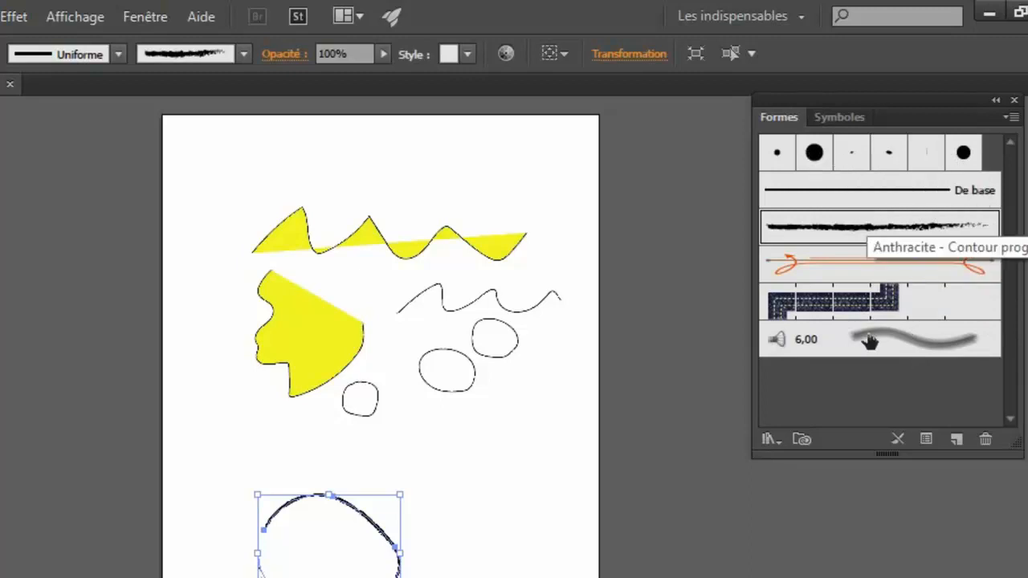
- Open the Artistiques_Calligraphiques brush library
left_click(1011, 118)
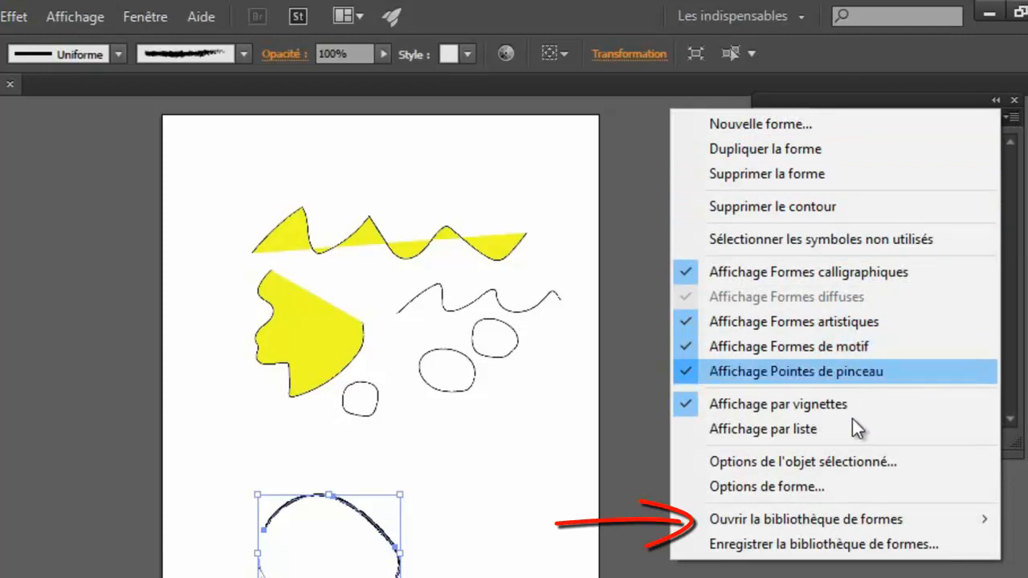
mouse_move(868, 521)
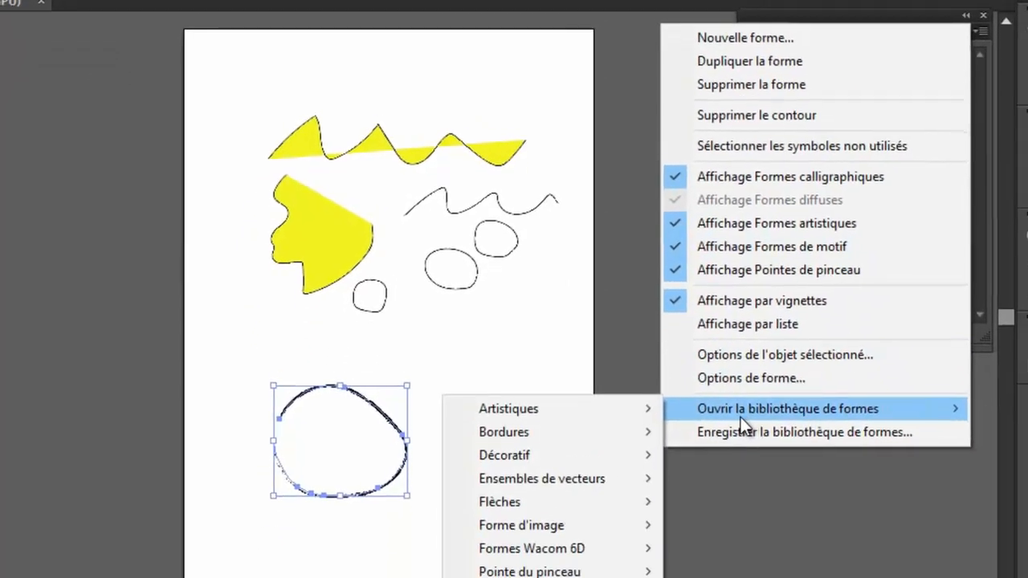
mouse_move(526, 377)
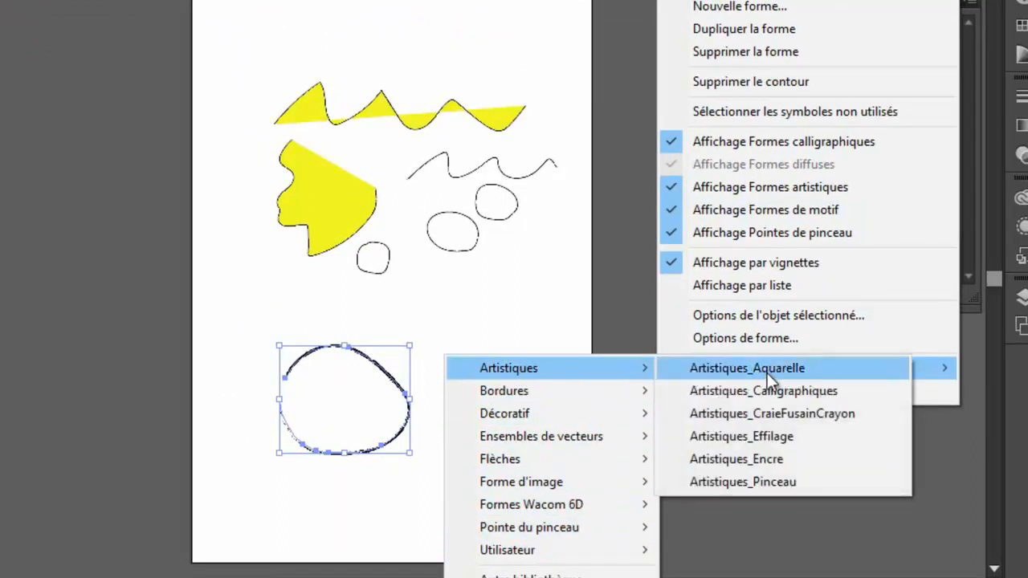
left_click(722, 391)
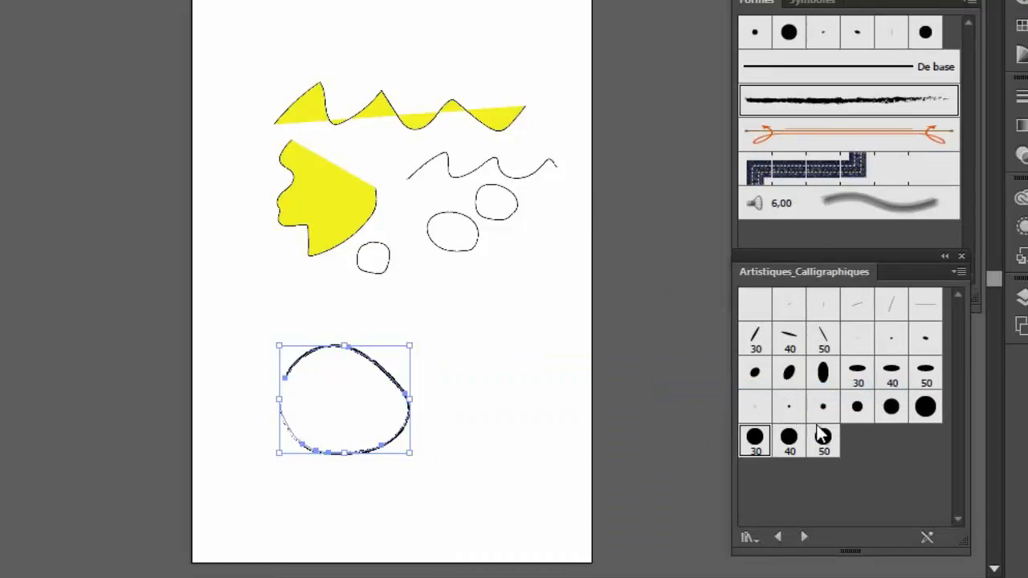
- Try several calligraphic brushes on the loop: the largest round, the 50 and 40 flat ovals, 3 pt Ovale and two thin slanted ones
left_click(925, 407)
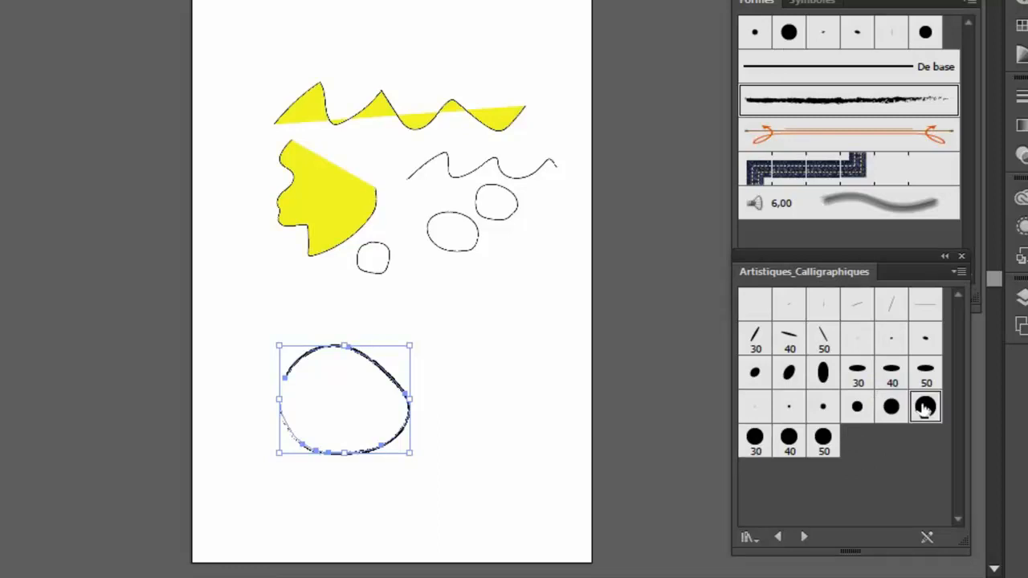
left_click(925, 371)
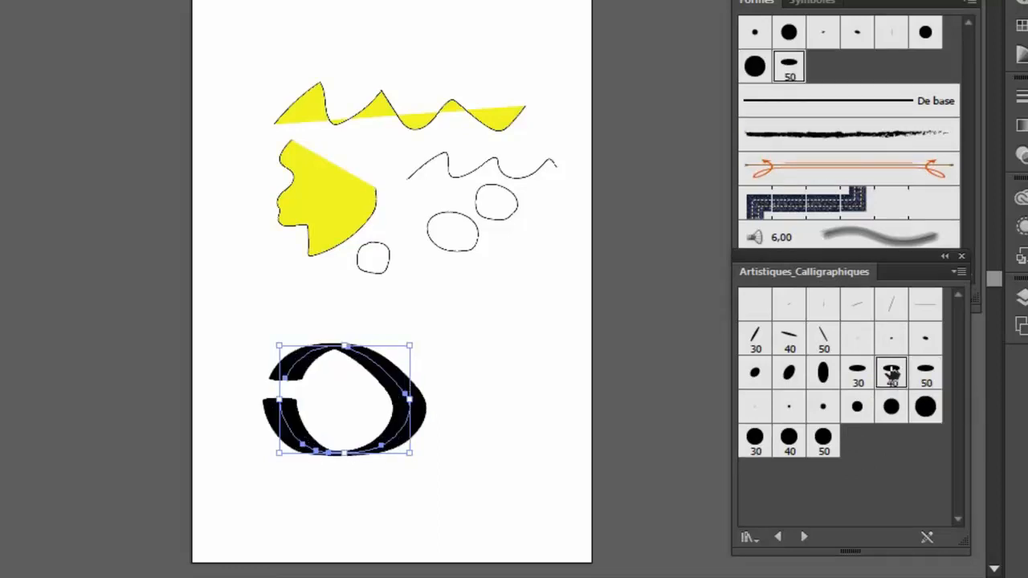
left_click(891, 372)
left_click(893, 341)
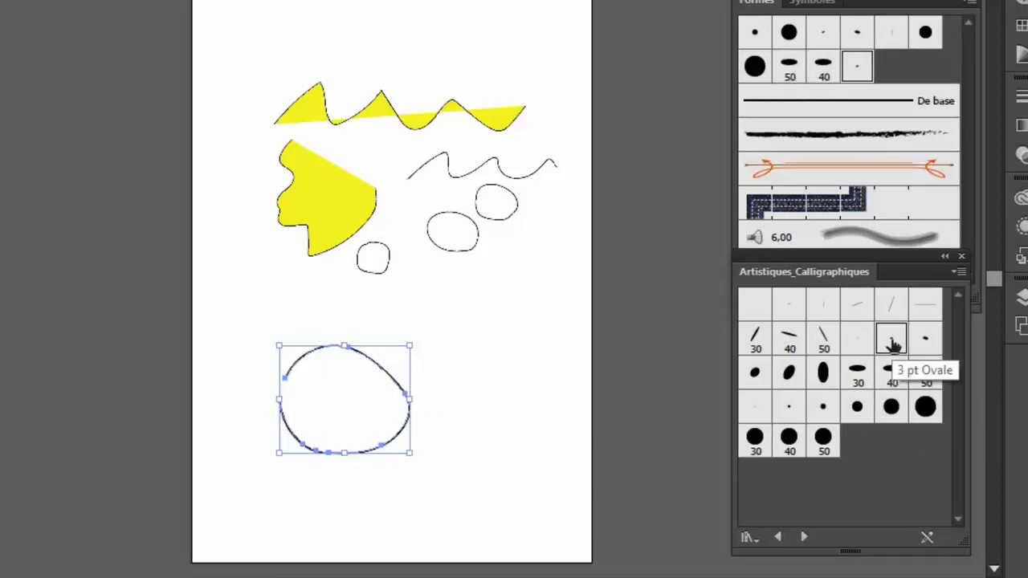
left_click(857, 312)
left_click(884, 315)
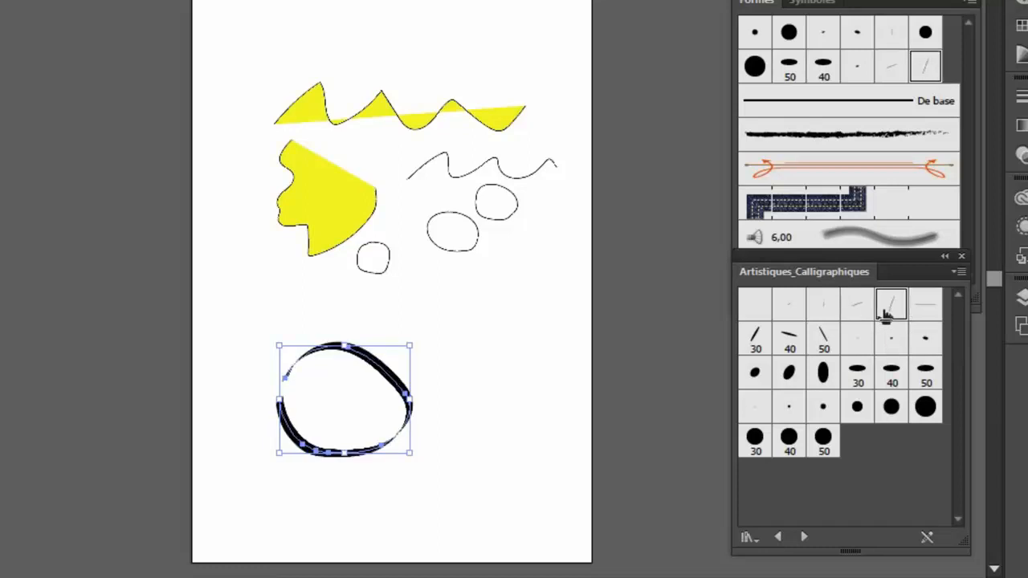
left_click(691, 393)
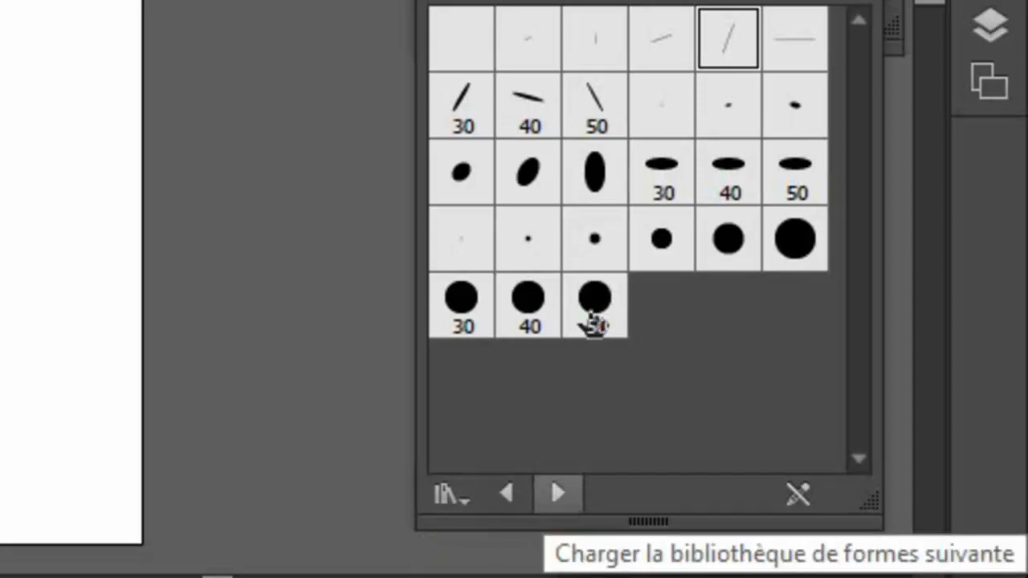
- Load the Artistiques_CraieFusainCrayon library and apply its first, scattered charcoal brush to the loop
left_click(560, 496)
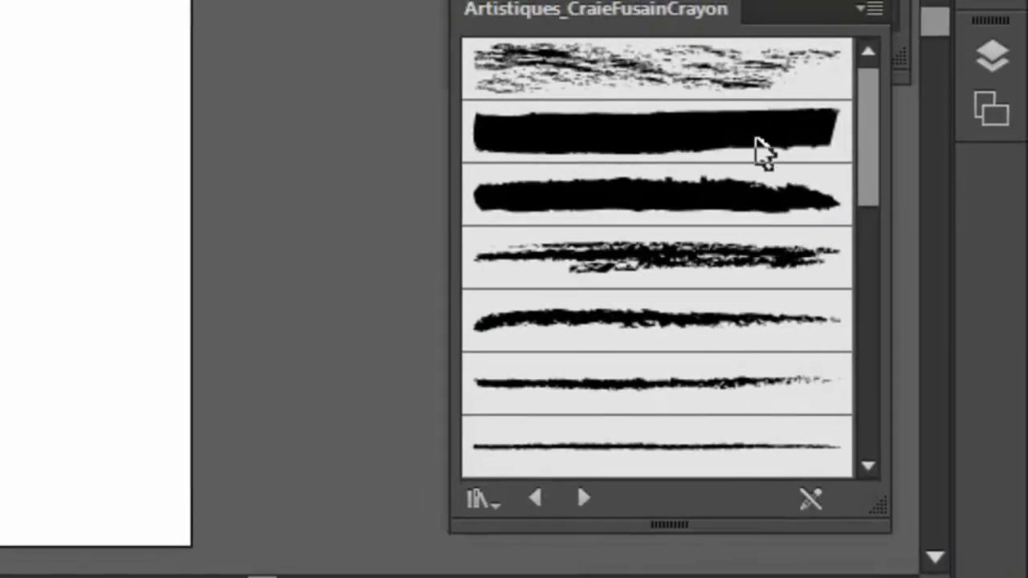
left_click(762, 151)
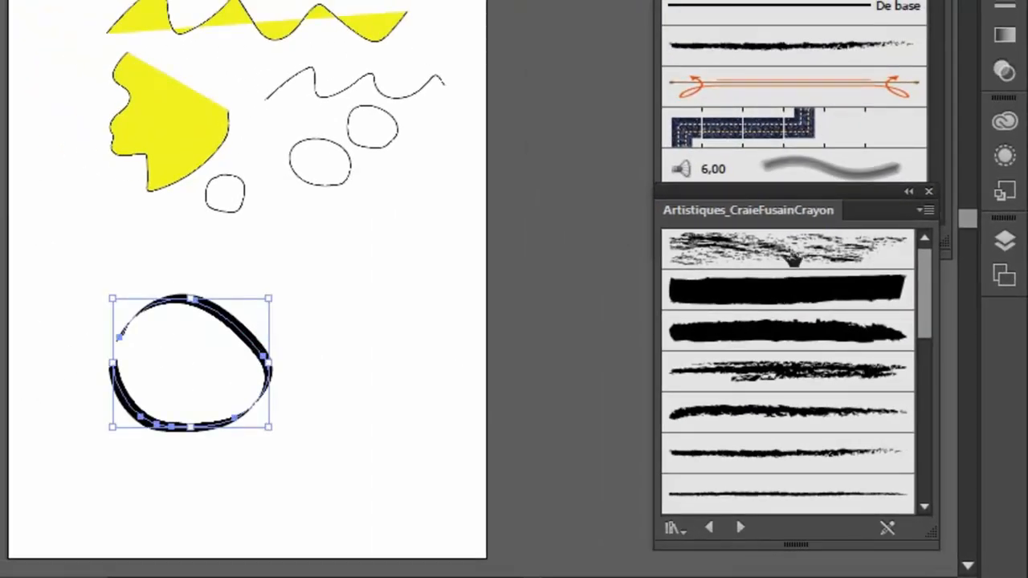
left_click(769, 249)
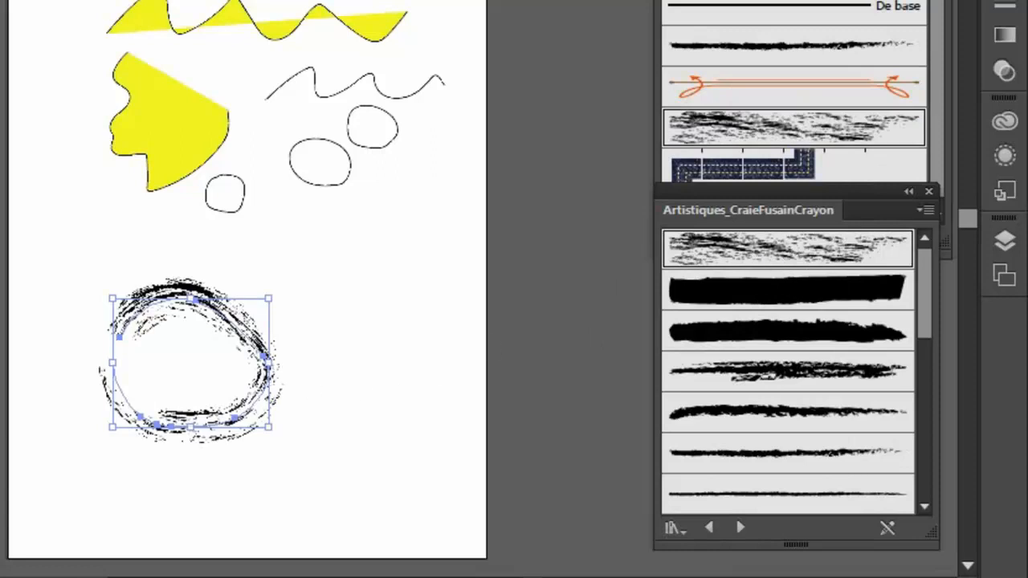
- Deselect the loop, paint a wavy stroke above it, and switch that stroke to the fourth, denser charcoal brush
key("ctrl+shift+a")
mouse_move(263, 276)
left_mouse_down()
mouse_move(379, 240)
mouse_move(442, 184)
left_mouse_up()
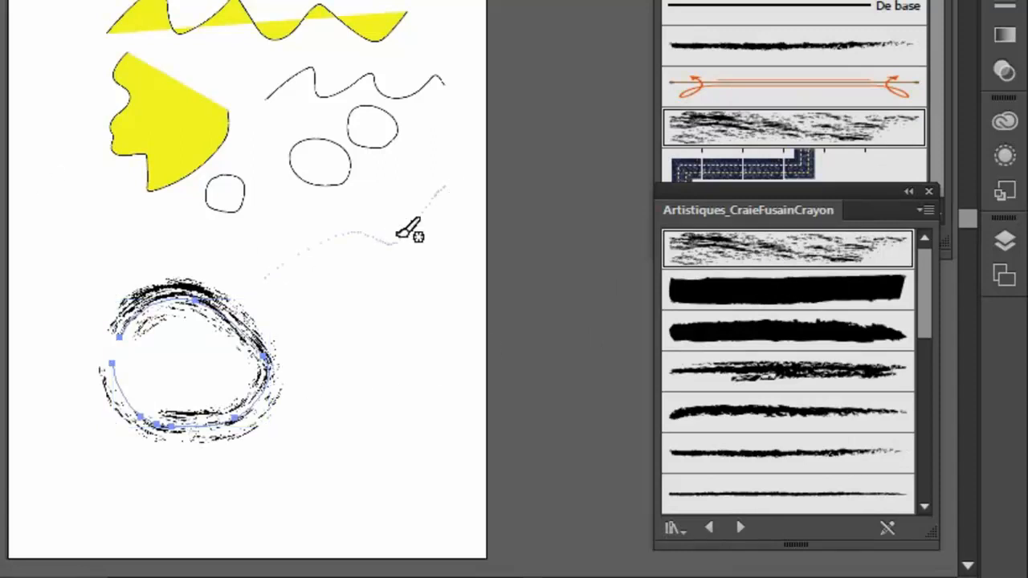
left_click(757, 371)
- Paint a long rising stroke below the loop, recolour it pink, and add two thick pink diagonal strokes across the drawing
mouse_move(155, 497)
left_mouse_down()
mouse_move(348, 454)
mouse_move(424, 371)
left_mouse_up()
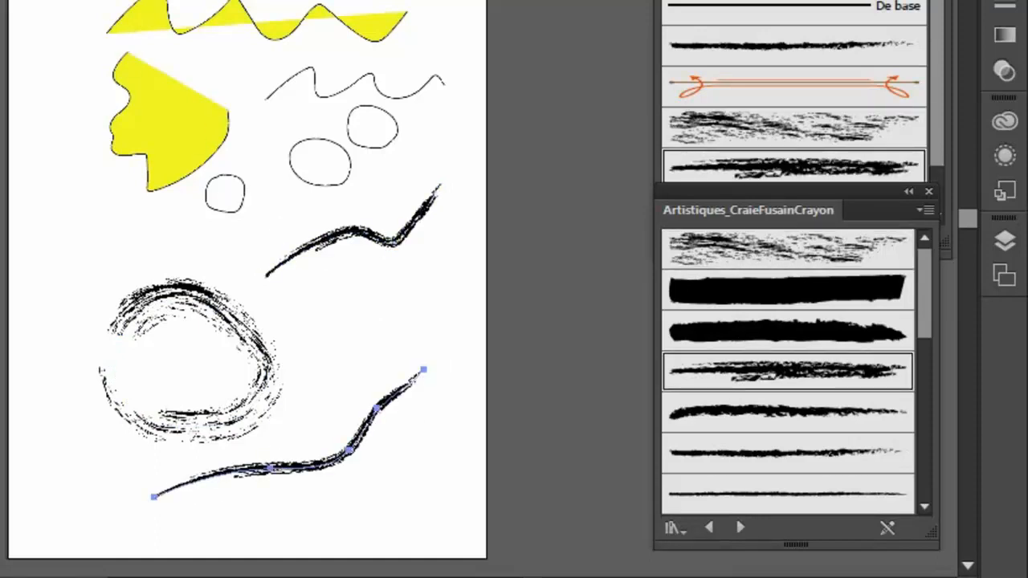
left_click_drag(255, 394, 400, 266)
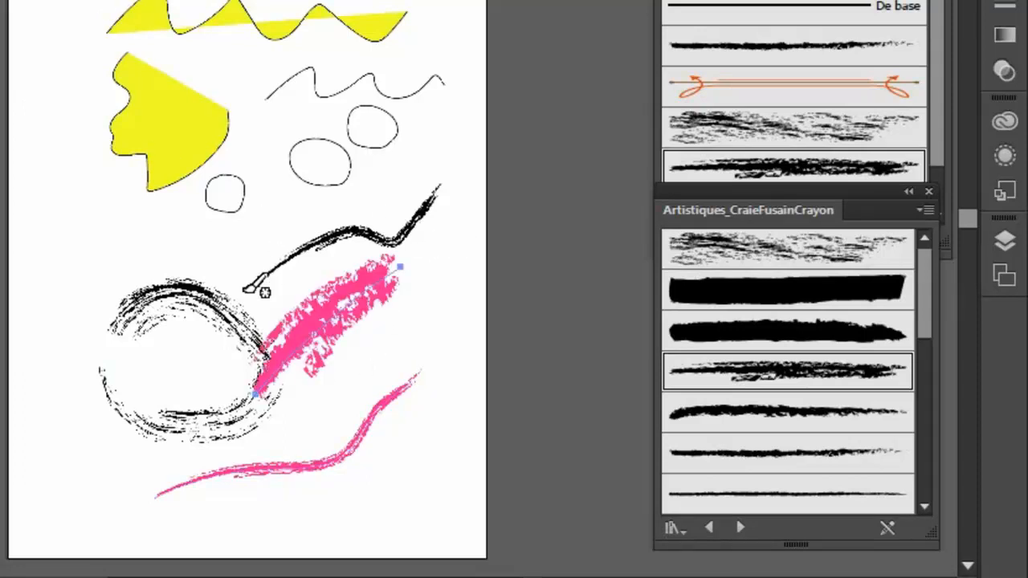
left_click_drag(199, 329, 329, 140)
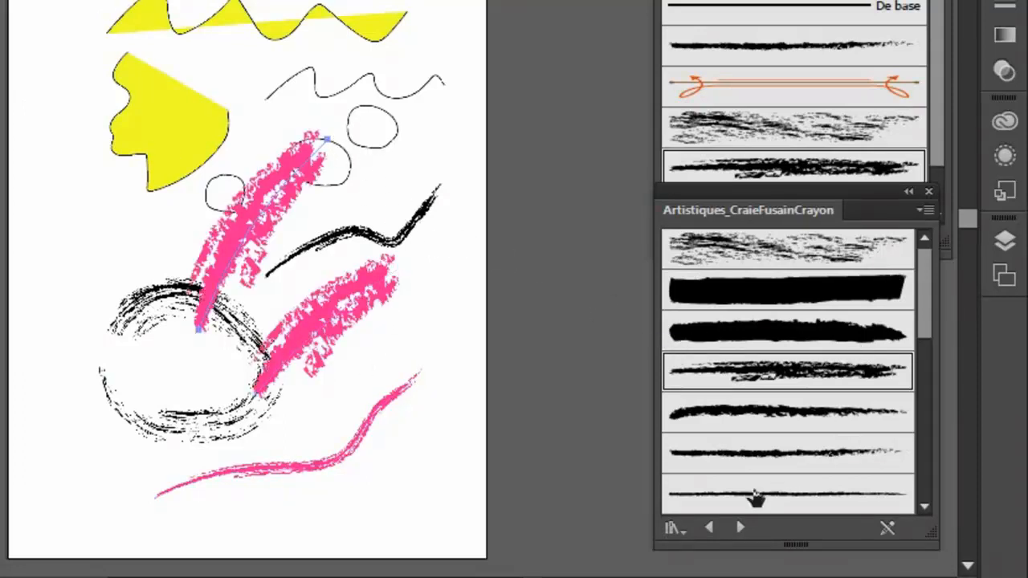
- Load the Artistiques_Effilage library, apply its second tapered brush to the selected stroke, and paint a horizontal stroke across the lower artboard
left_click(741, 527)
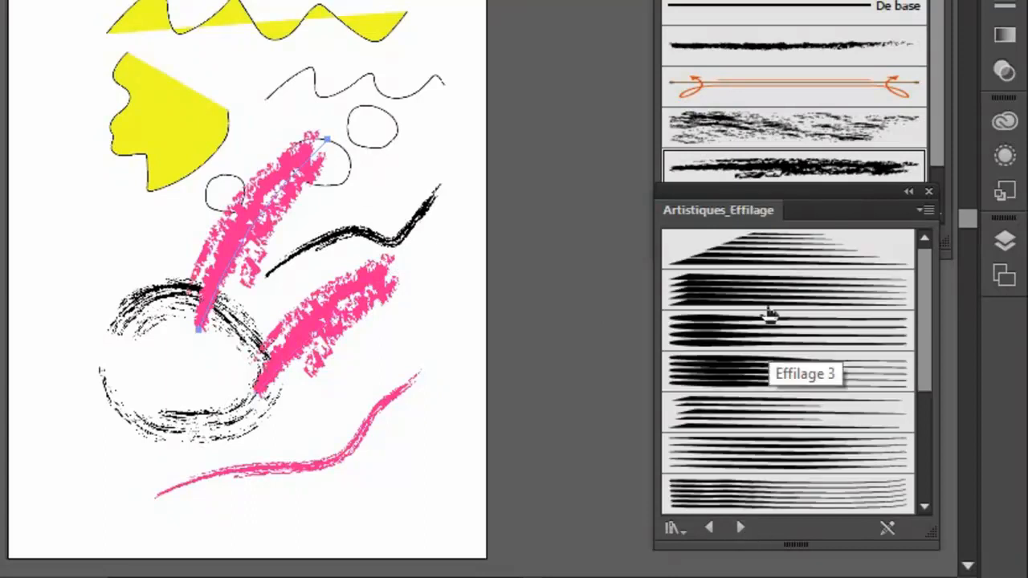
left_click(767, 293)
left_click_drag(128, 462, 422, 454)
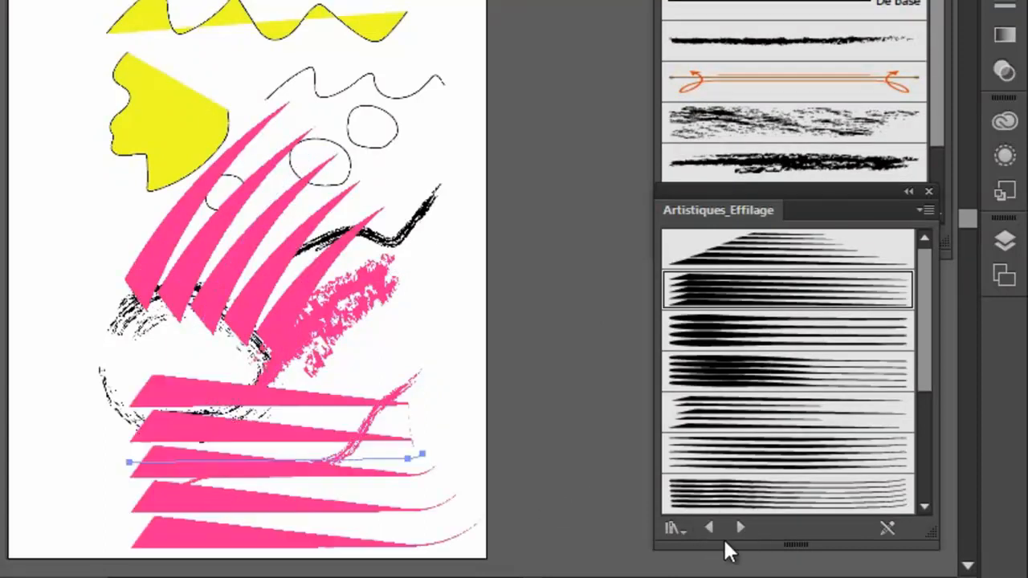
- Go forward through the brush libraries to Bordures_Primitif
left_click(741, 527)
left_click(742, 528)
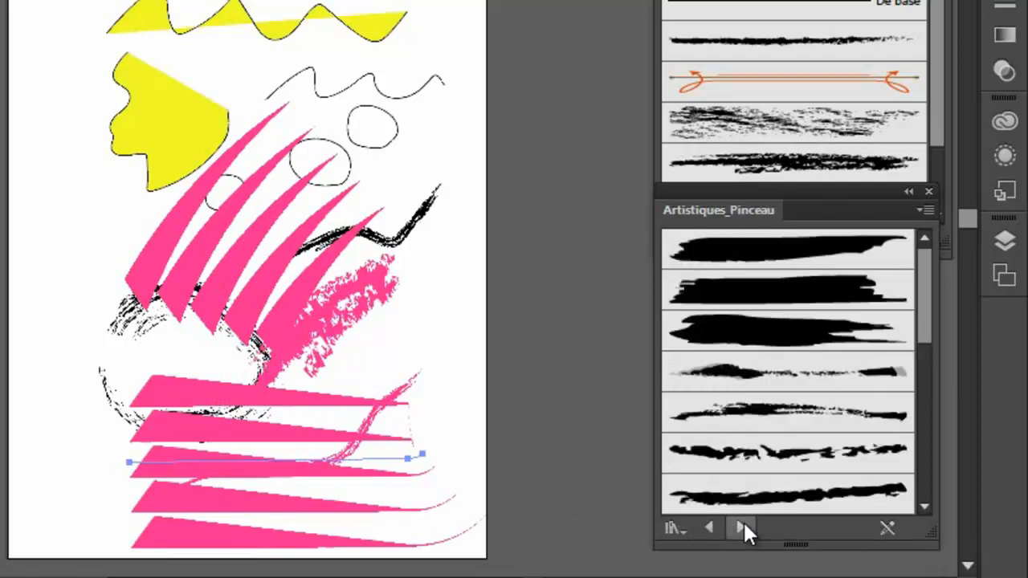
left_click(742, 528)
left_click(742, 527)
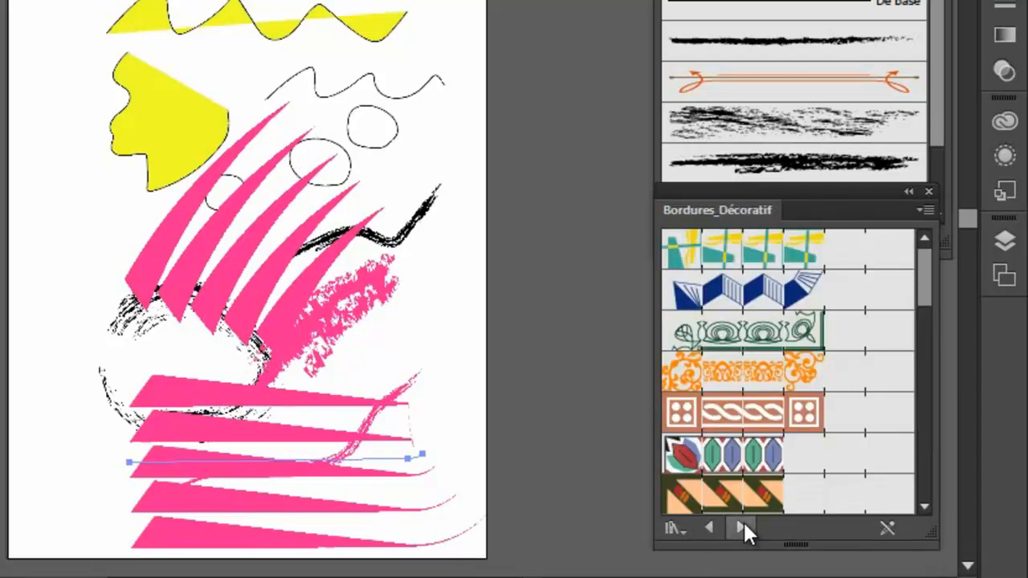
left_click(742, 527)
left_click(742, 527)
left_click(742, 526)
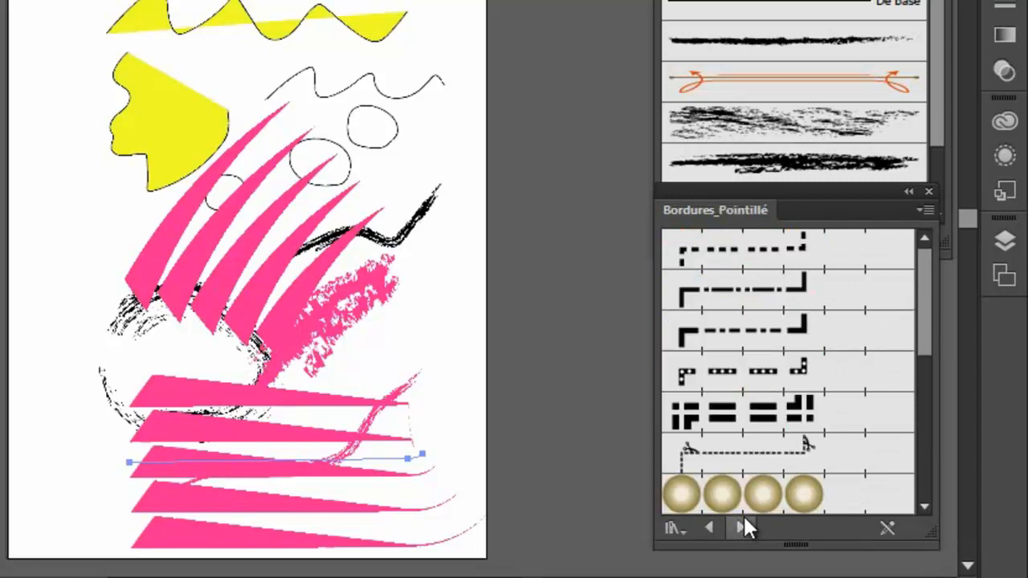
left_click(742, 527)
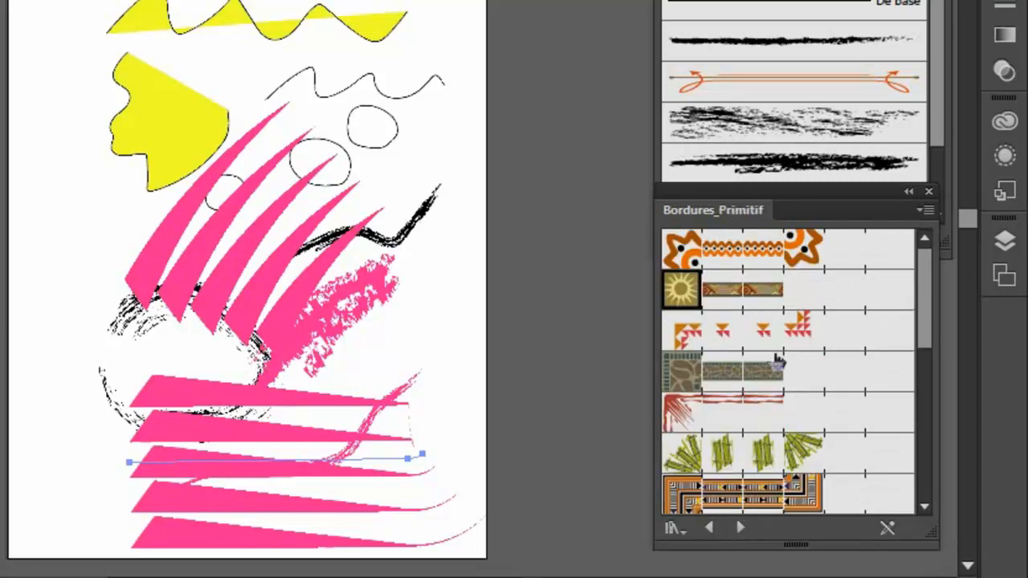
- Select all the artwork on the artboard and delete it
key("v")
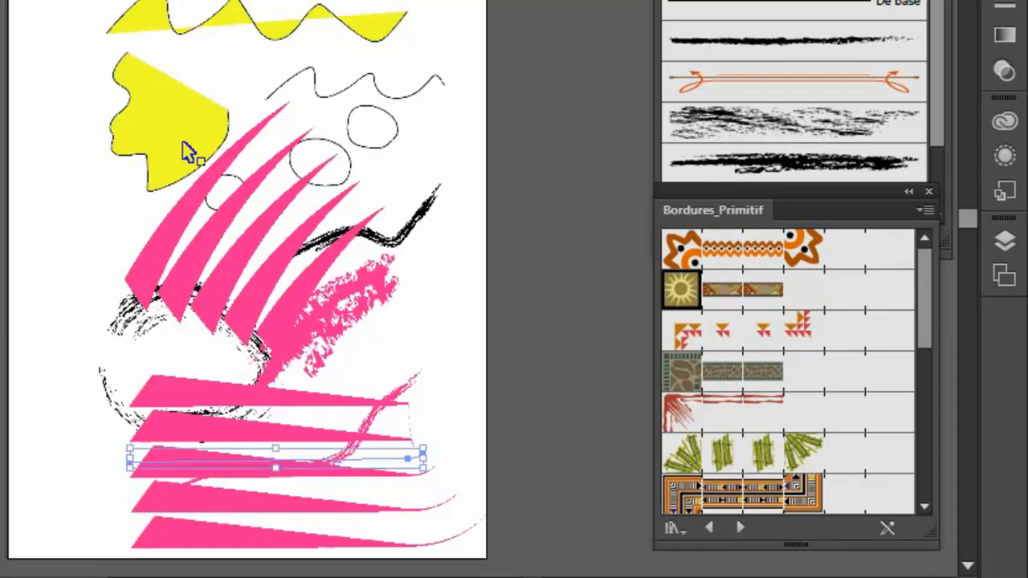
left_click_drag(81, 1, 504, 526)
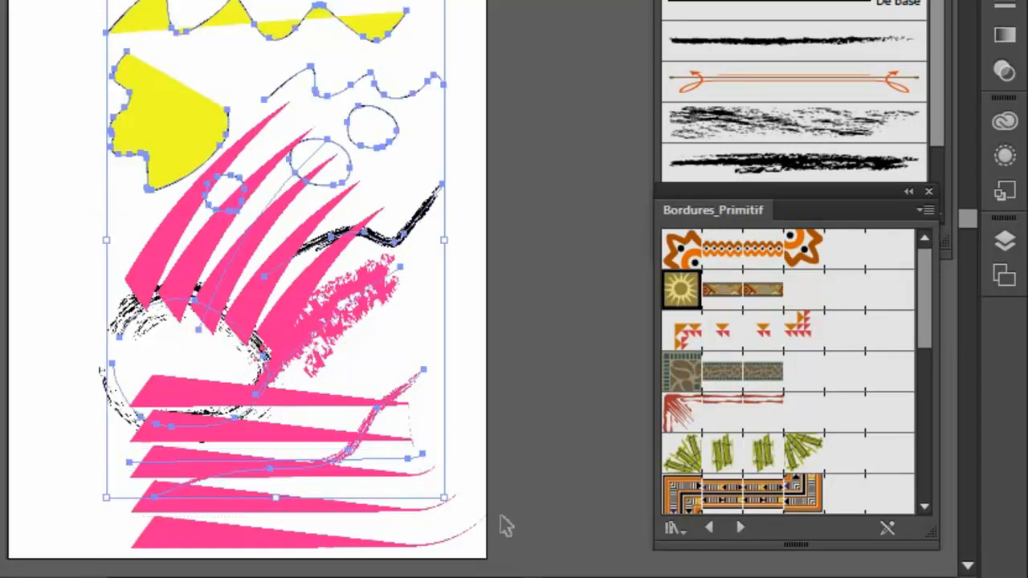
key("Delete")
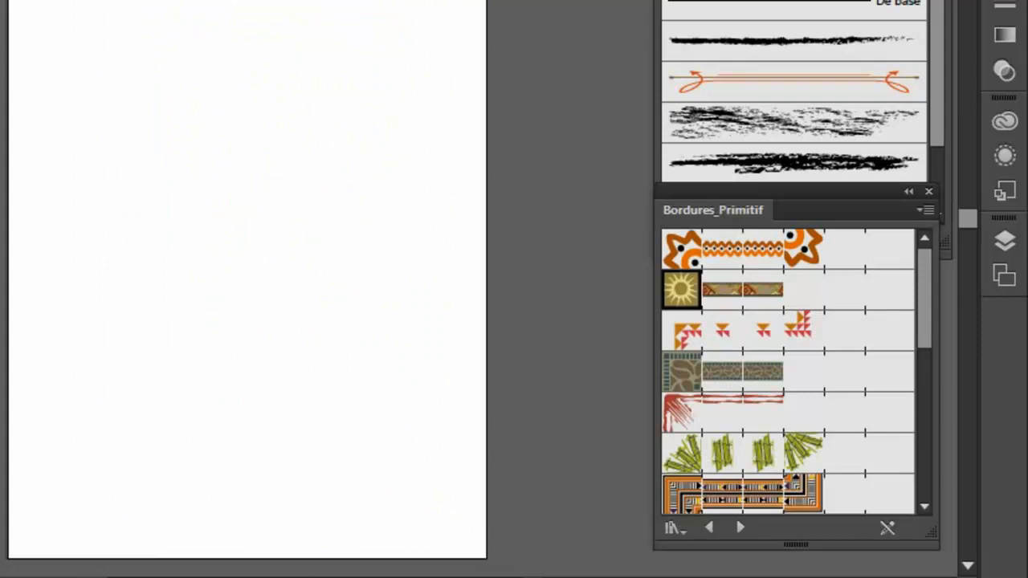
- Draw a descending S-shaped pencil curve, try the orange zigzag border brush on it, and replace it with the sun-cornered border brush
mouse_move(73, 99)
left_mouse_down()
mouse_move(138, 47)
mouse_move(366, 351)
left_mouse_up()
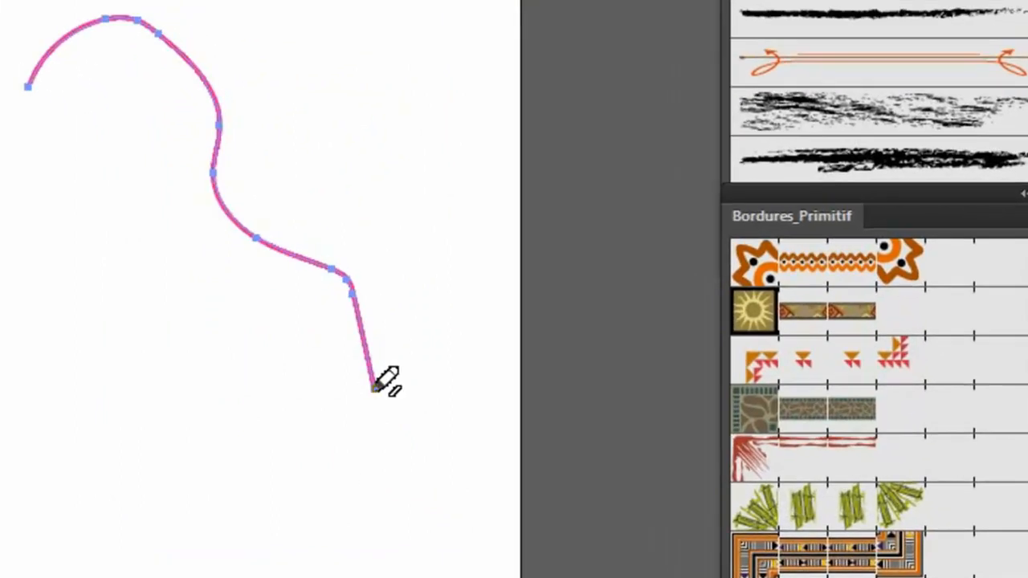
left_click(831, 277)
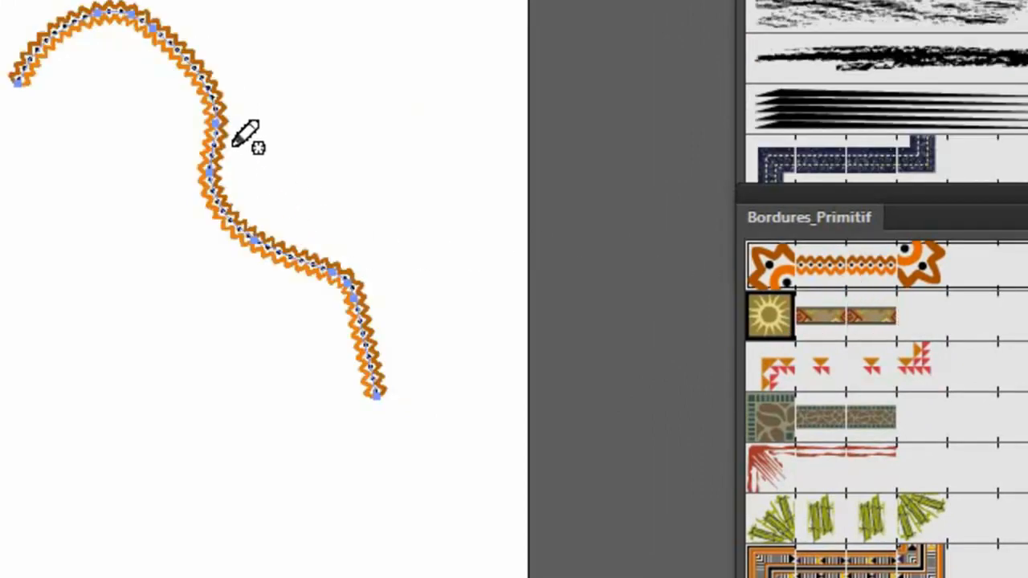
left_click(882, 333)
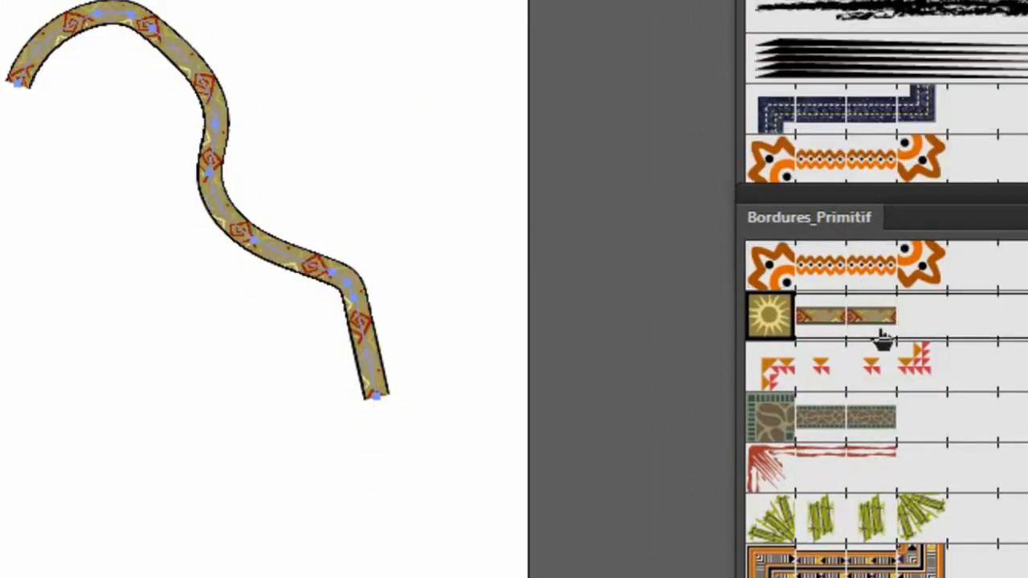
- Try the stone border brush on the curve, replace it with the green bamboo border brush, and increase the stroke weight
left_click(877, 432)
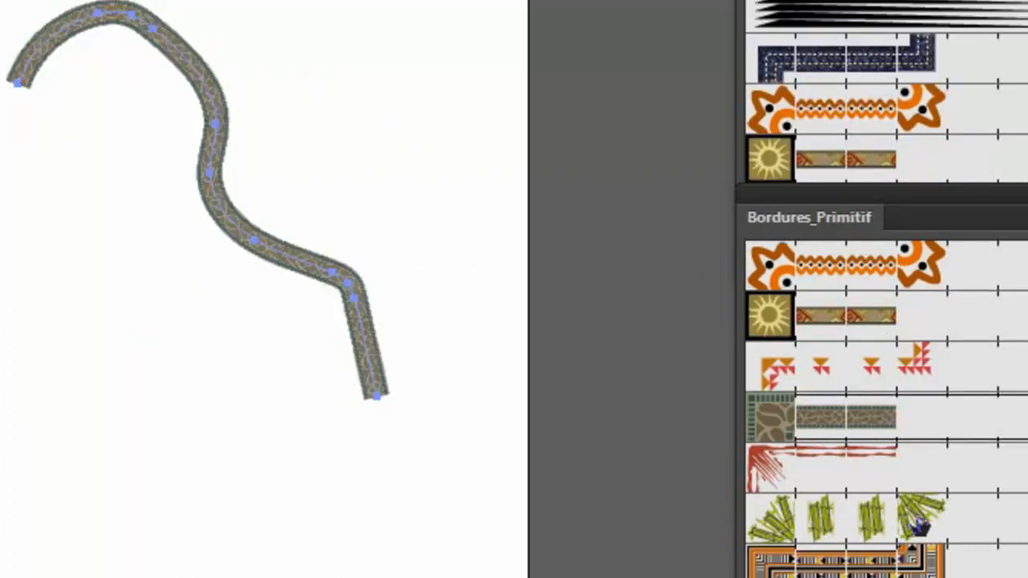
left_click(927, 526)
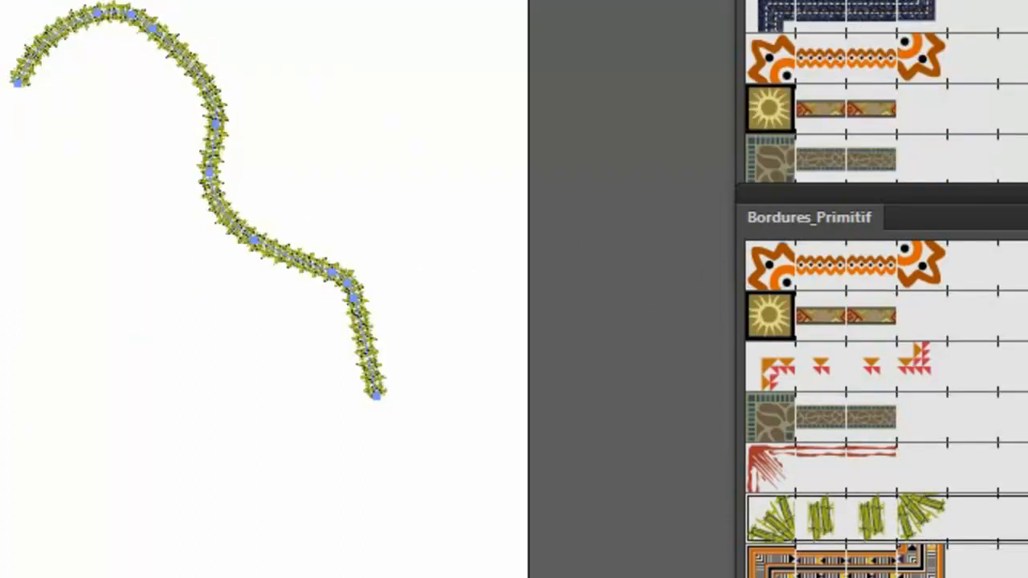
key("Up")
key("Up")
key("Up")
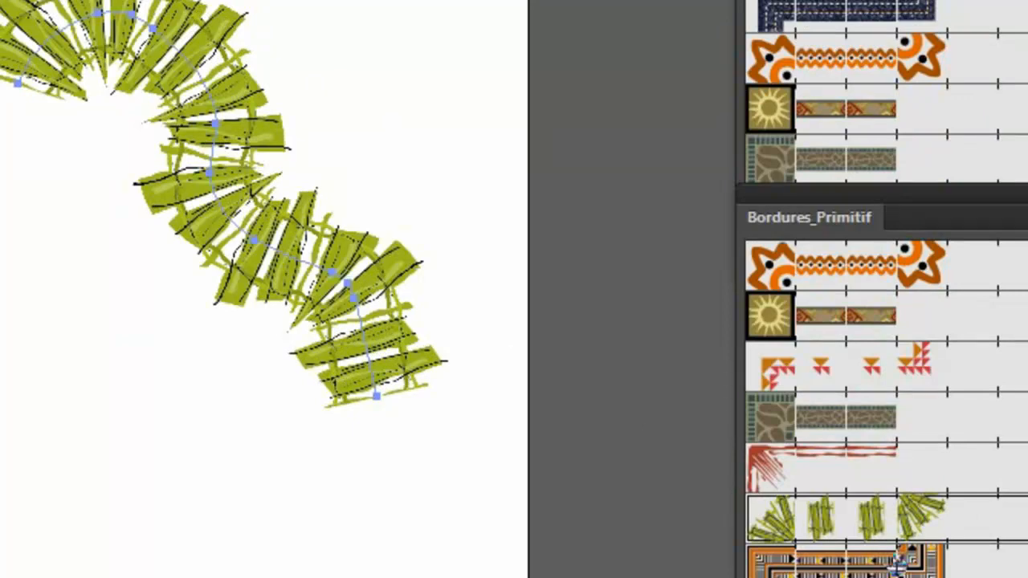
- Replace the bamboo border with the mosaic one, and try the Bordures_Traits brushes, ending with the red and orange line border
left_click(898, 556)
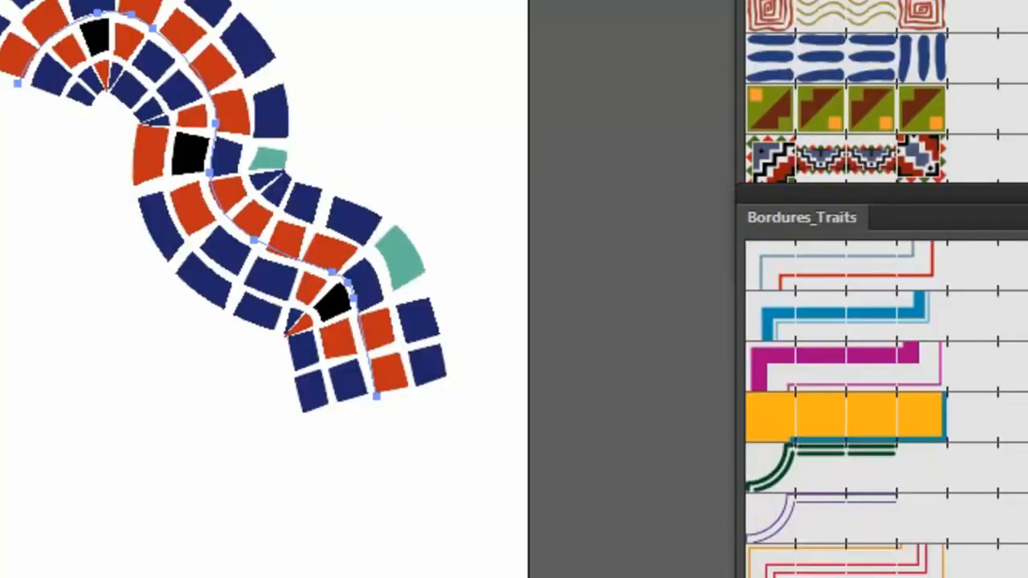
left_click(851, 366)
left_click(844, 313)
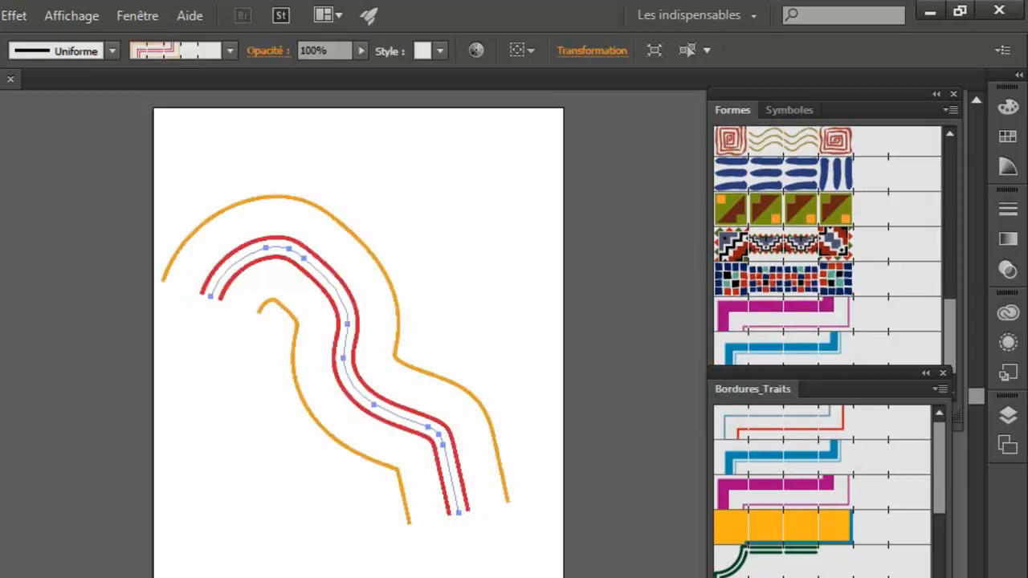
- From Décoratif_BannièresSceaux, apply Bannière 4 to the curve and the pale yellow-green banner to a new horizontal line above it
left_click_drag(939, 489, 939, 577)
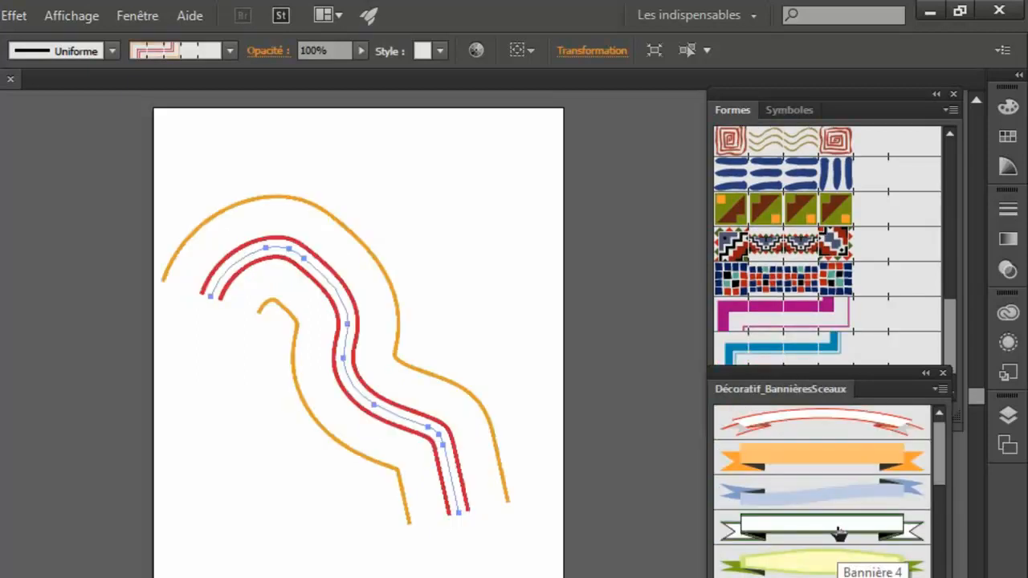
left_click(832, 530)
left_click_drag(228, 160, 486, 161)
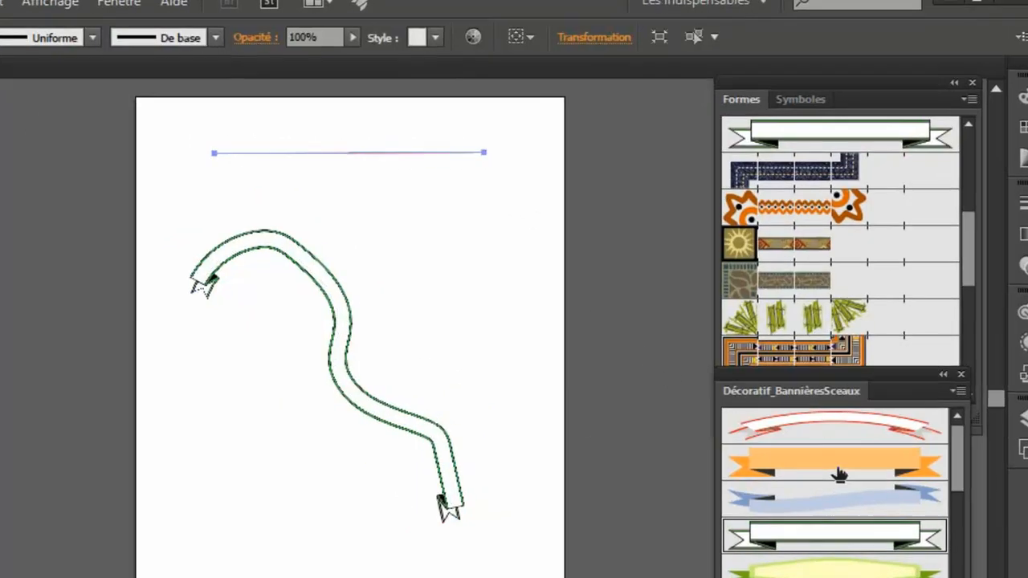
left_click(780, 472)
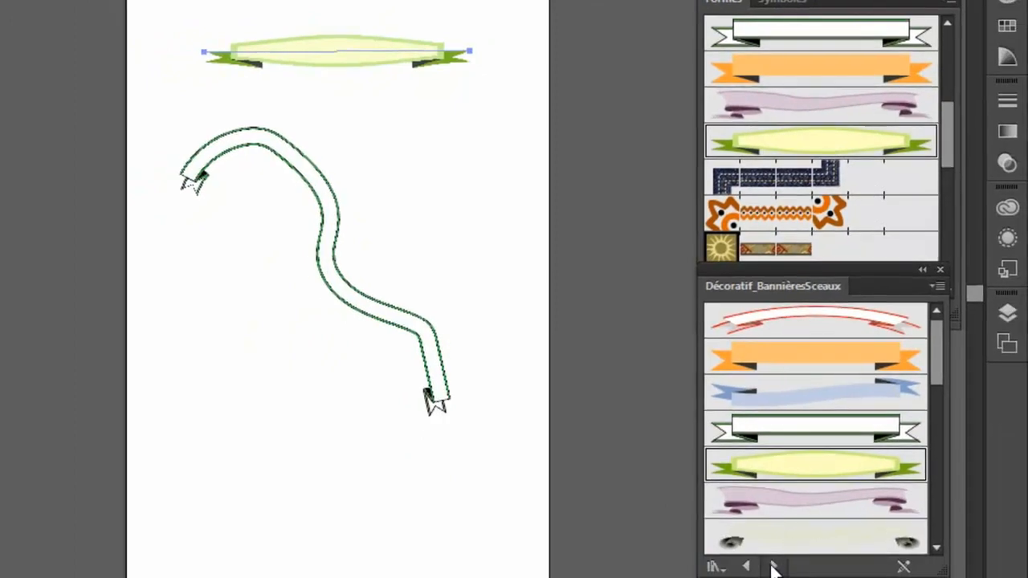
- Apply the purple prism brush from Décoratif_Diffusion to the horizontal line, and draw a winding curve on the lower part of the artboard
left_click(773, 567)
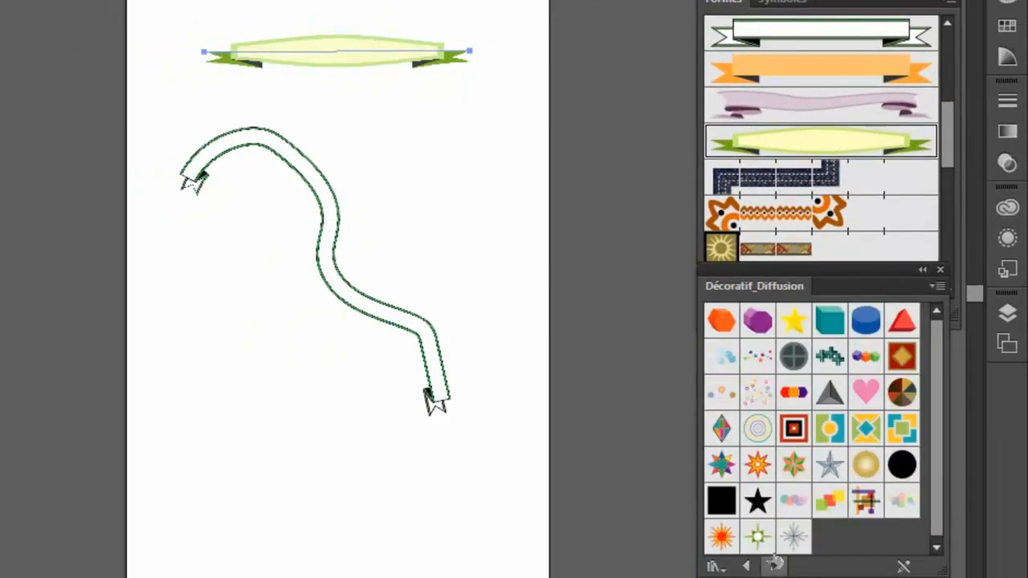
left_click(772, 325)
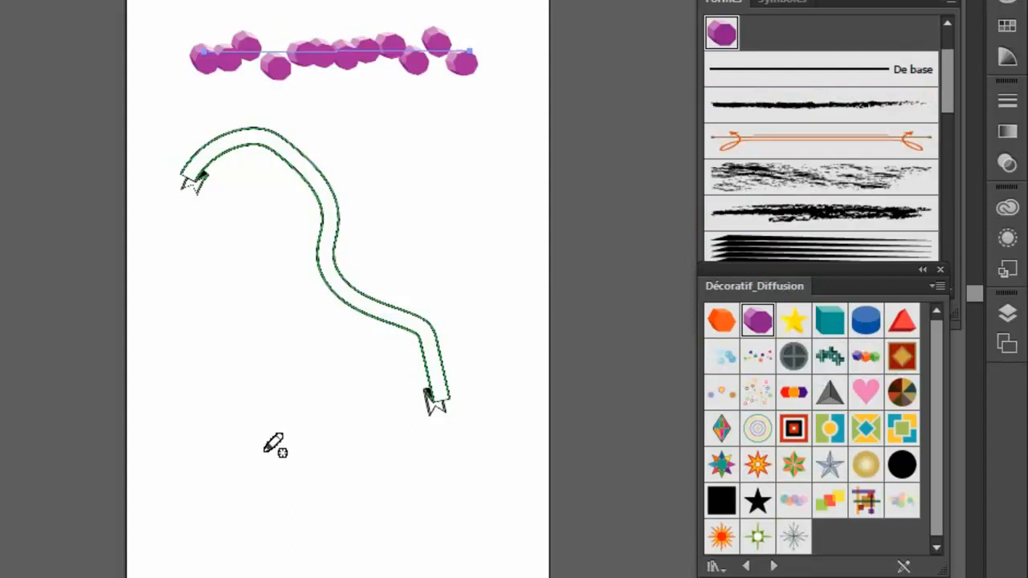
mouse_move(241, 299)
left_mouse_down()
mouse_move(243, 381)
mouse_move(268, 480)
mouse_move(205, 532)
left_mouse_up()
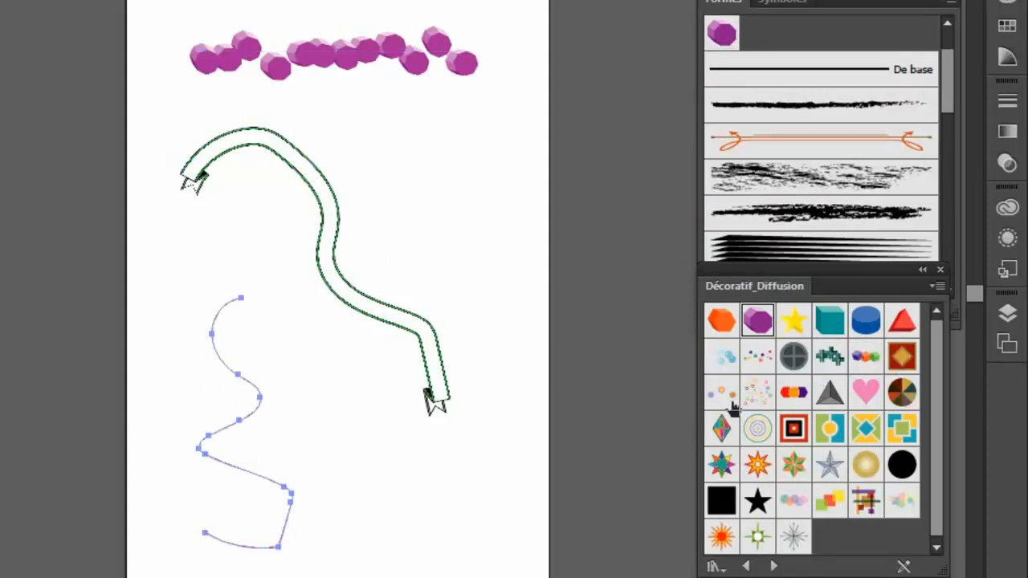
- Try the teal cube, blue cylinder and yellow star scatter brushes on the new curve, and finish with the orange hexagonal prism
left_click(825, 321)
left_click(866, 321)
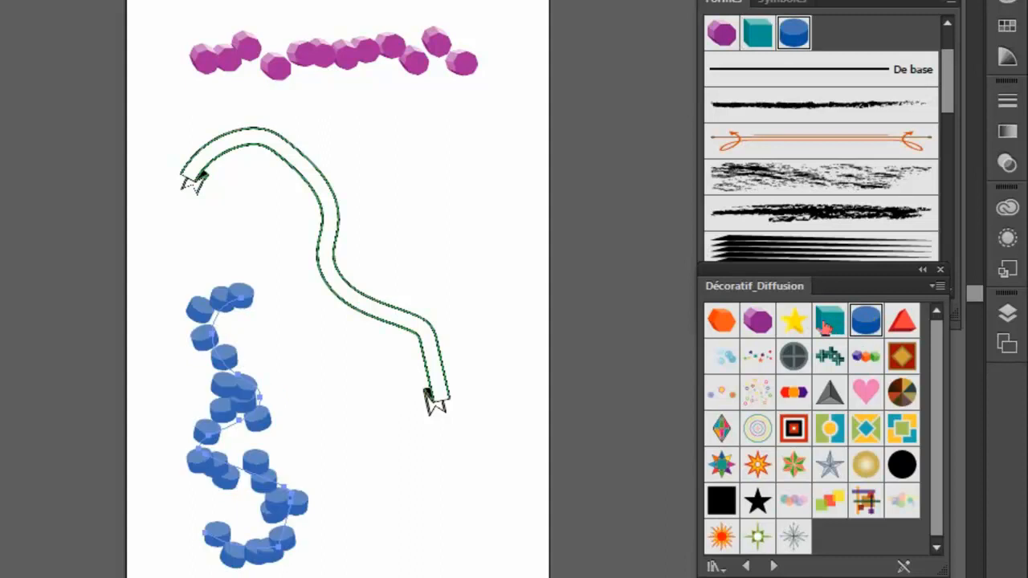
left_click(793, 321)
left_click(721, 321)
- Go forward through the brush libraries to Flèches_Spécial, and close the library and Formes panels
left_click(773, 566)
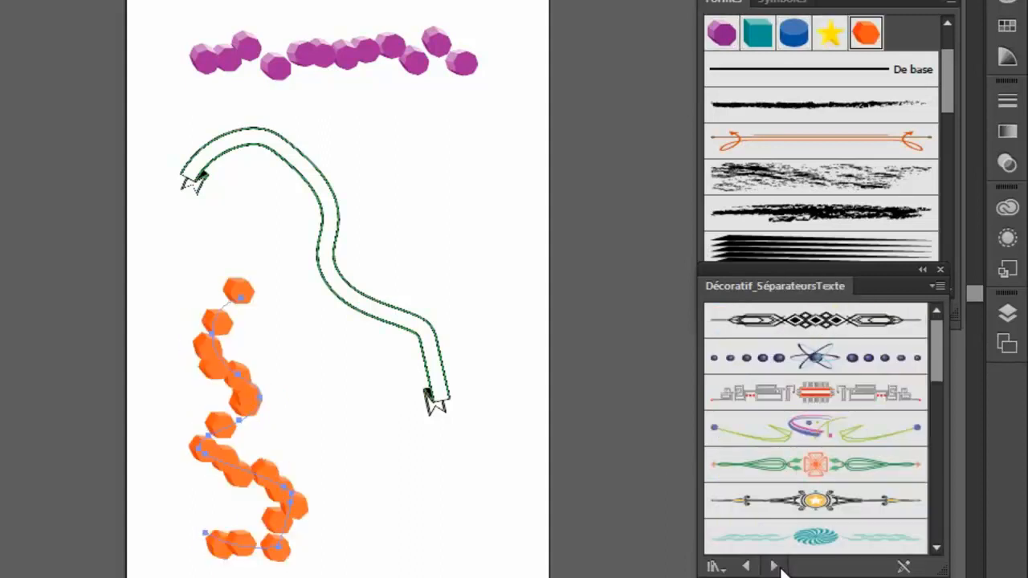
left_click(773, 566)
left_click(773, 566)
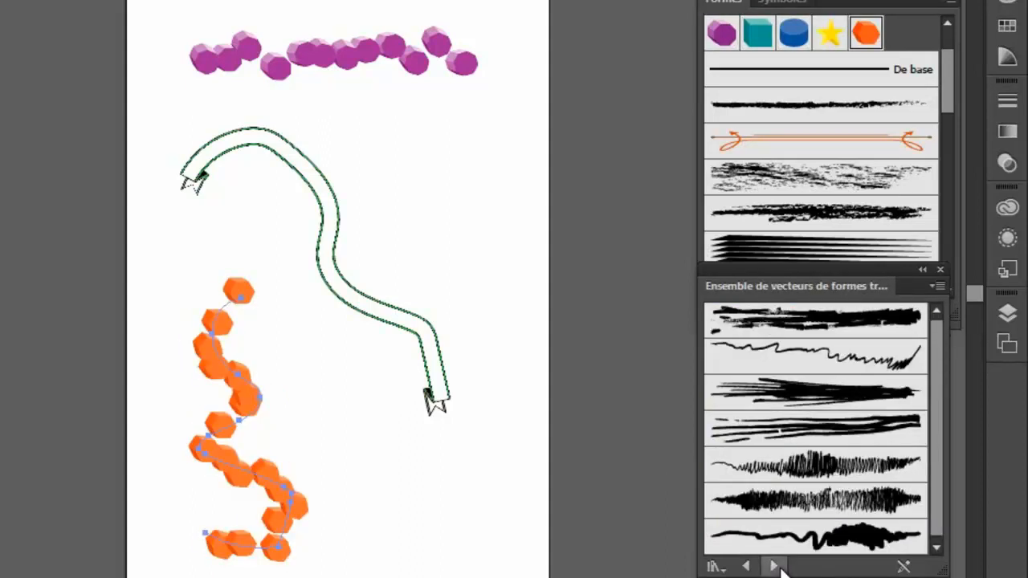
left_click(773, 566)
left_click(774, 566)
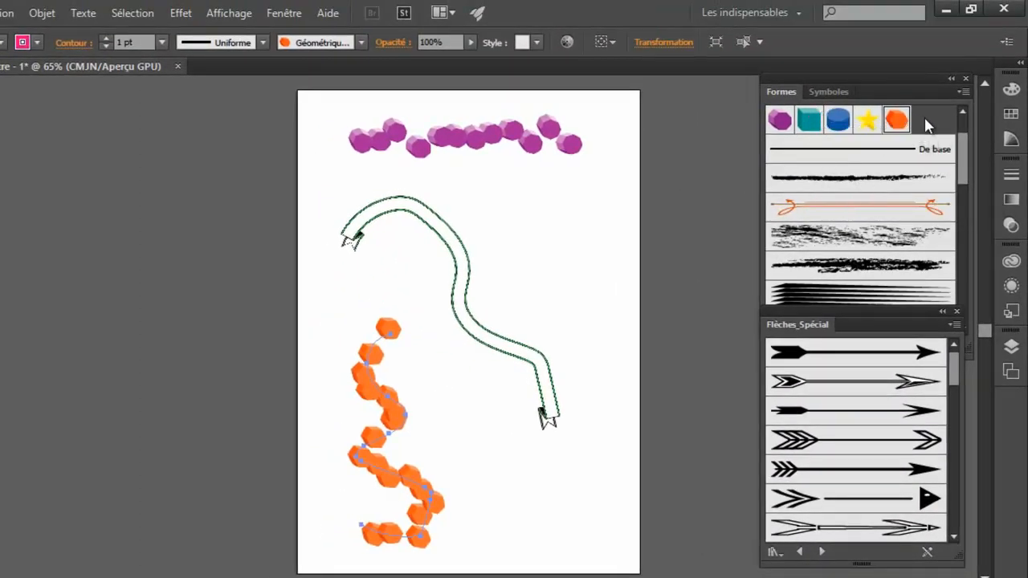
left_click(966, 79)
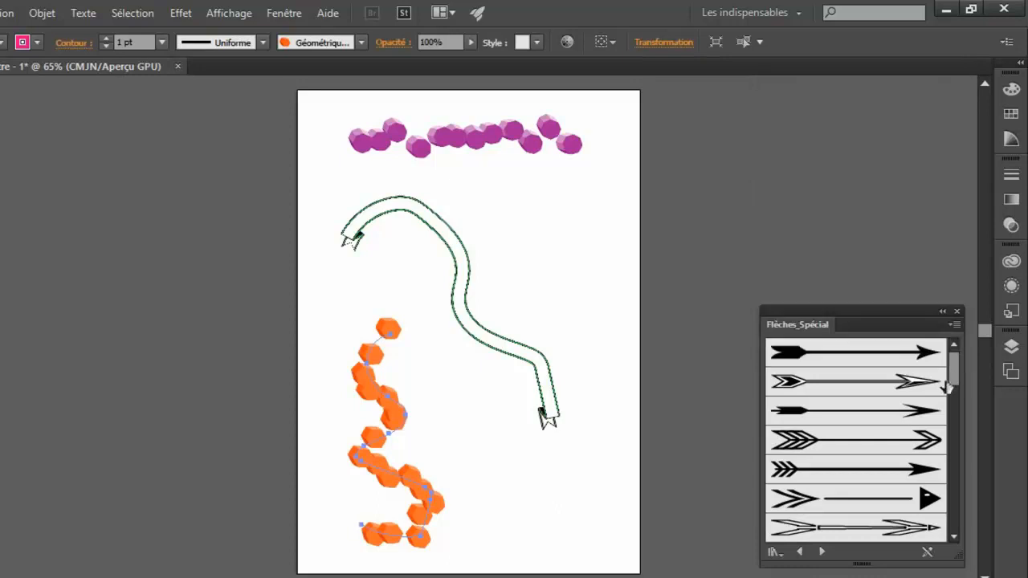
left_click(957, 310)
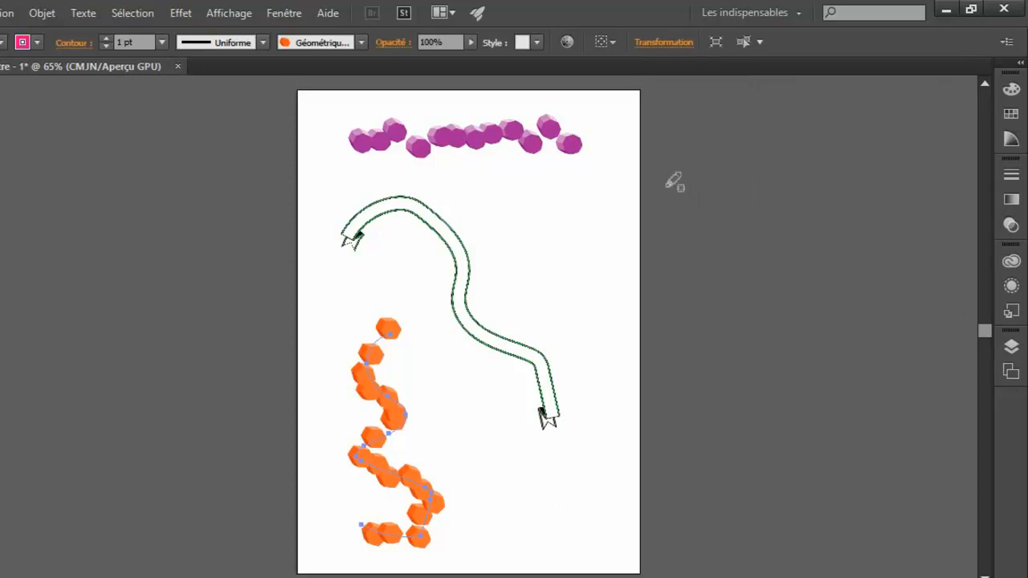
- Reopen the Formes panel, load the Artistiques_Aquarelle brush library from it, and enlarge the library panel
left_click(284, 14)
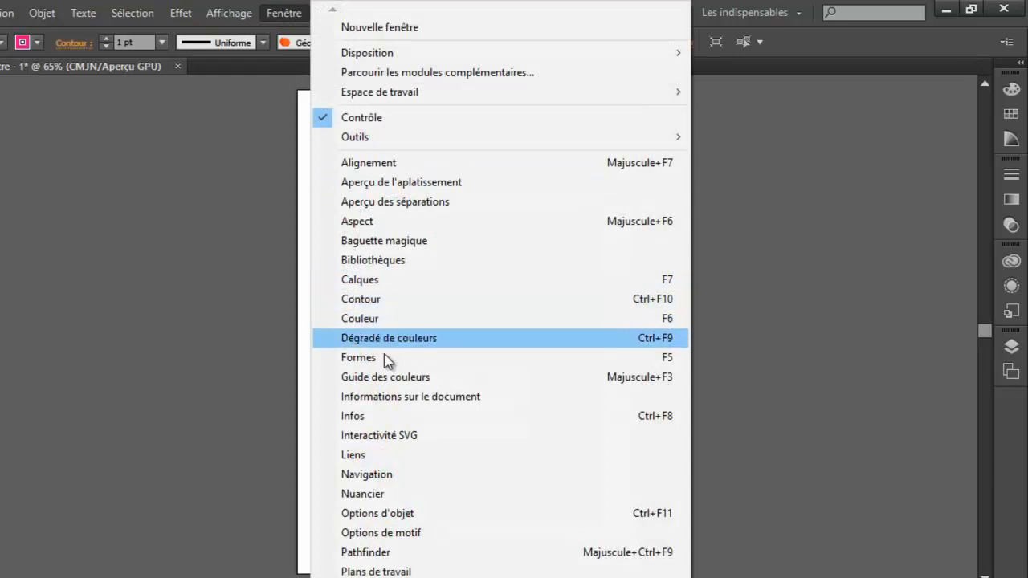
left_click(358, 358)
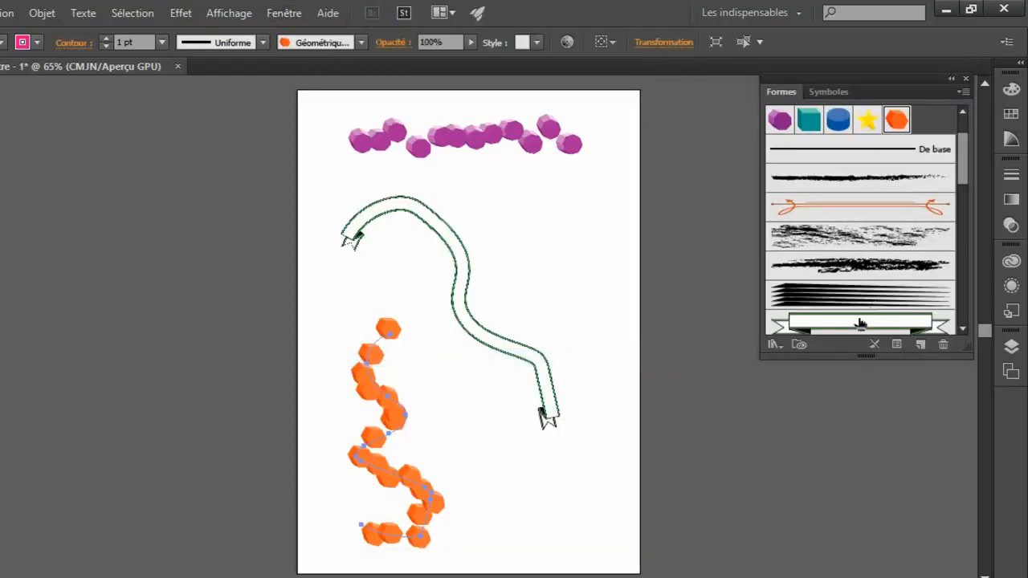
left_click(772, 346)
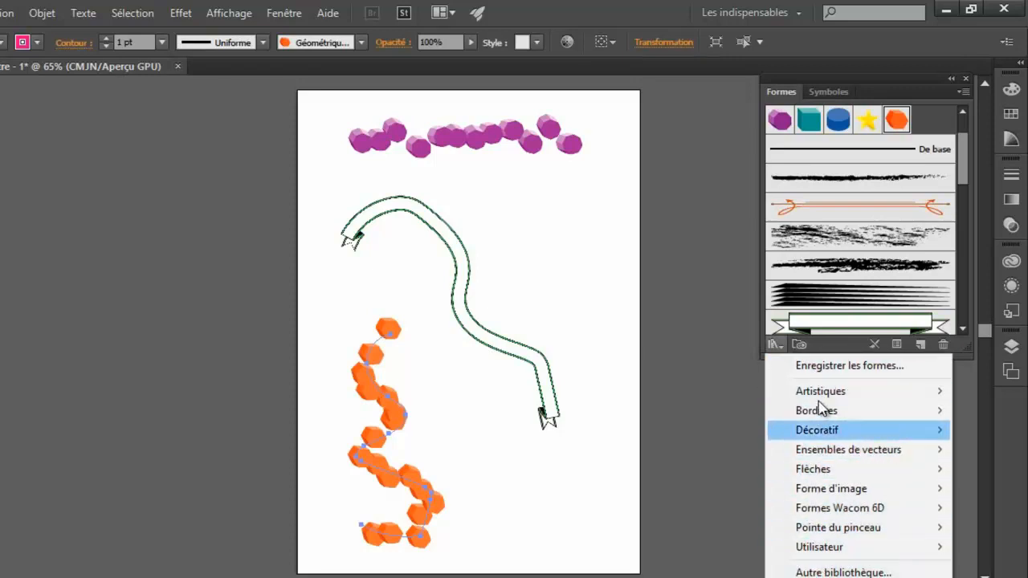
mouse_move(821, 392)
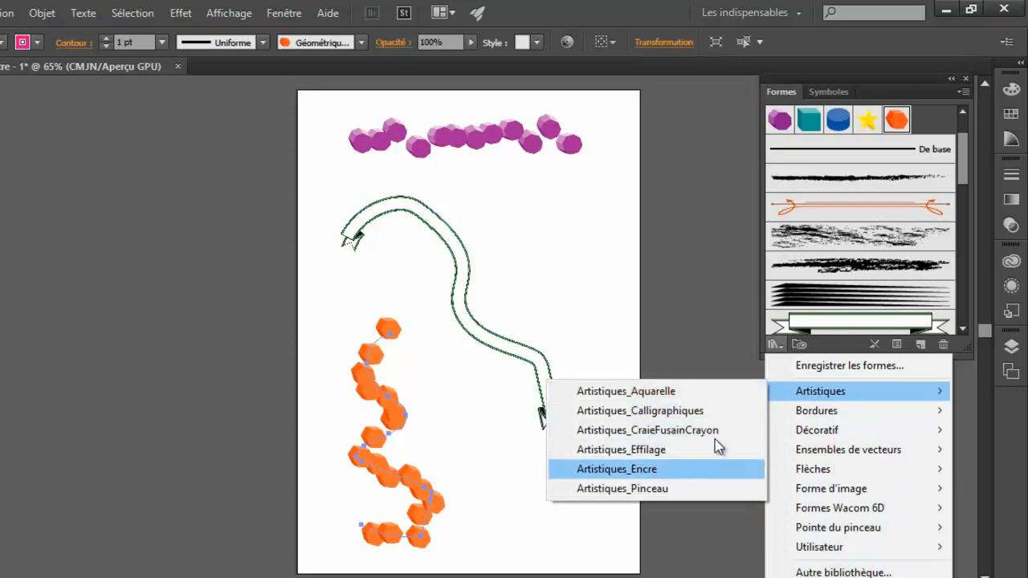
left_click(681, 393)
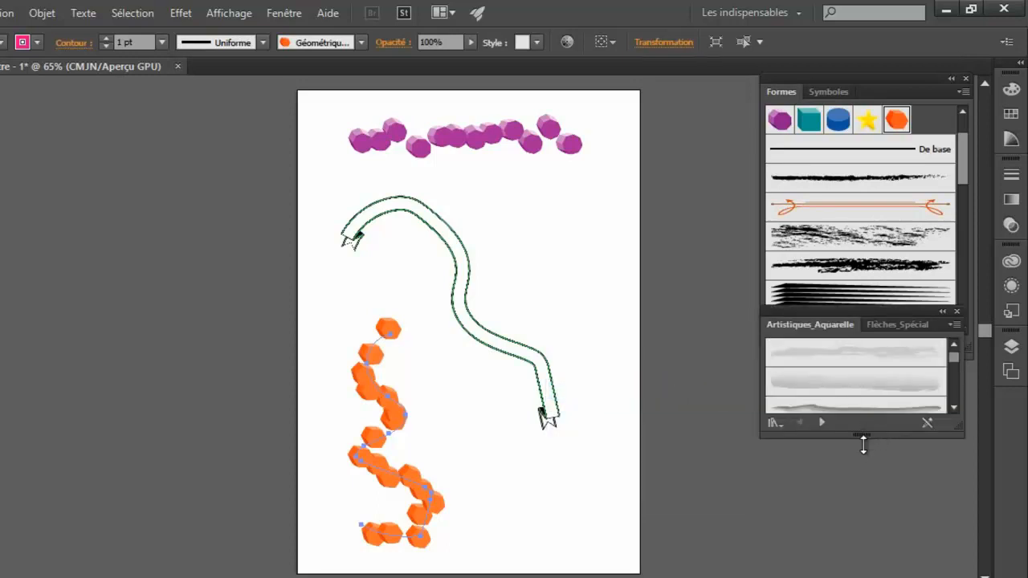
left_click_drag(863, 444, 873, 570)
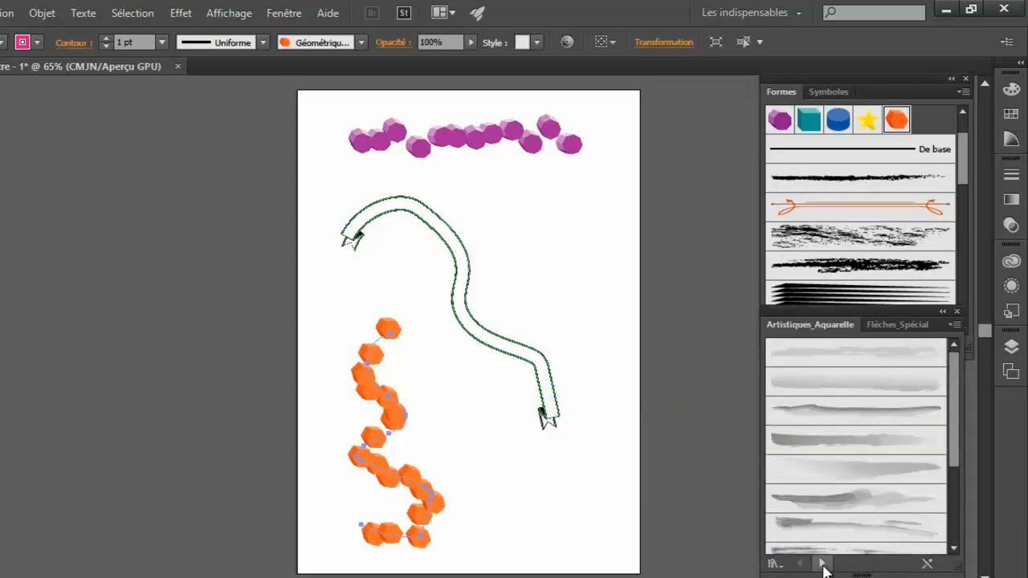
- Go forward to the Bordures_Décoratif library, try the Accordéon brush on the winding curve, and replace it with the green ornamental border
left_click(822, 563)
left_click(822, 563)
left_click(822, 563)
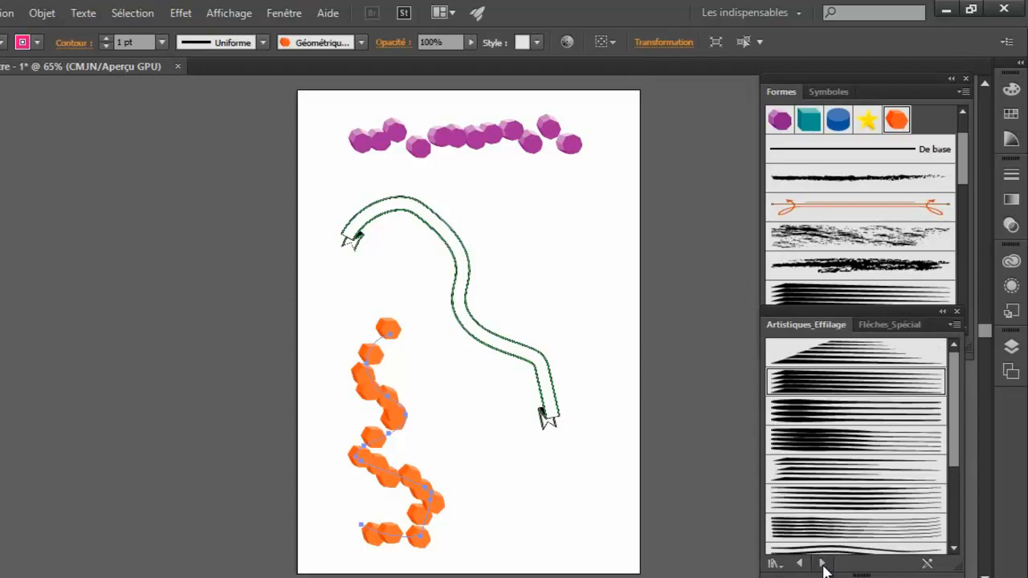
left_click(823, 563)
left_click(823, 563)
left_click(822, 563)
left_click(823, 563)
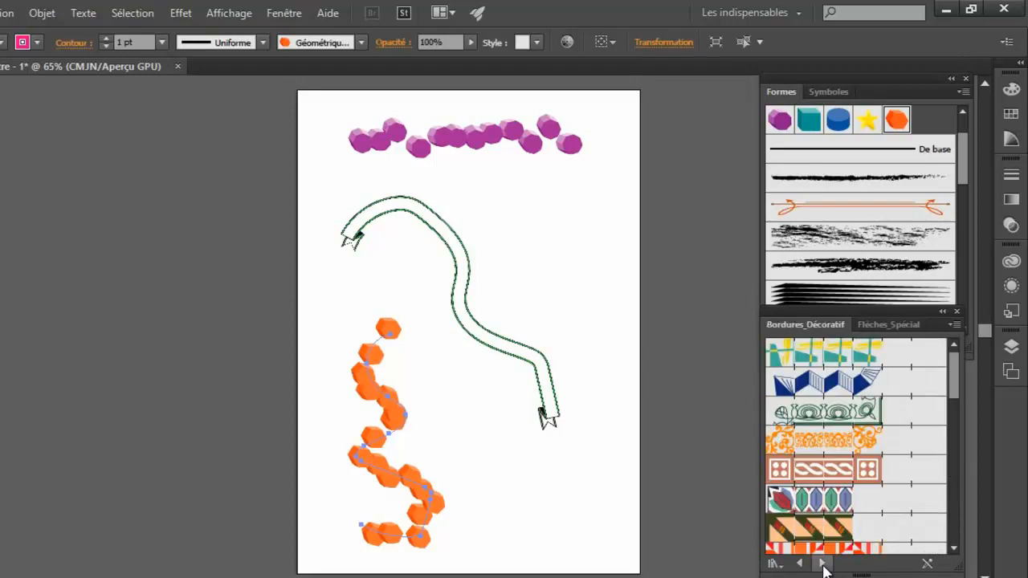
left_click(820, 384)
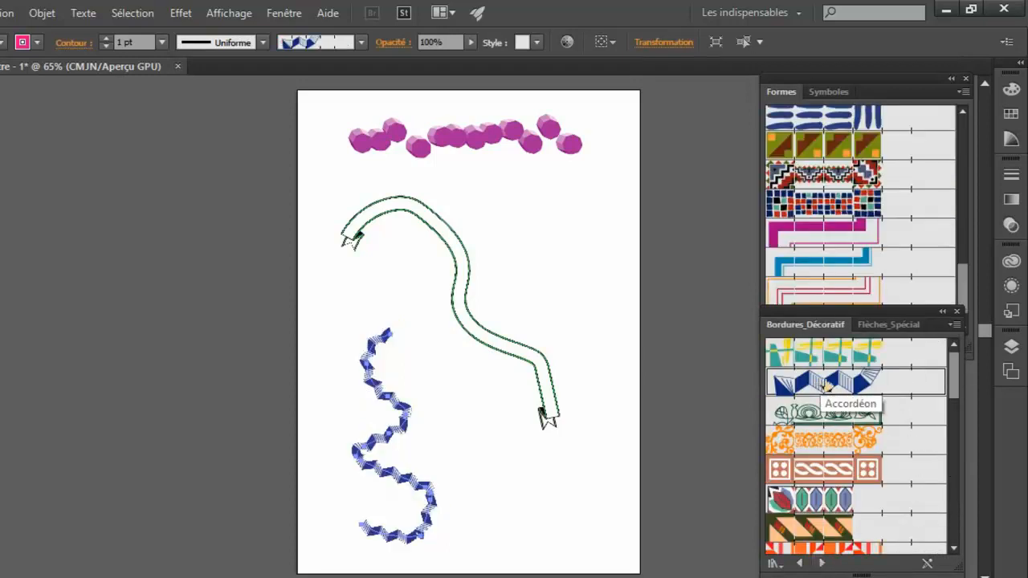
left_click(827, 414)
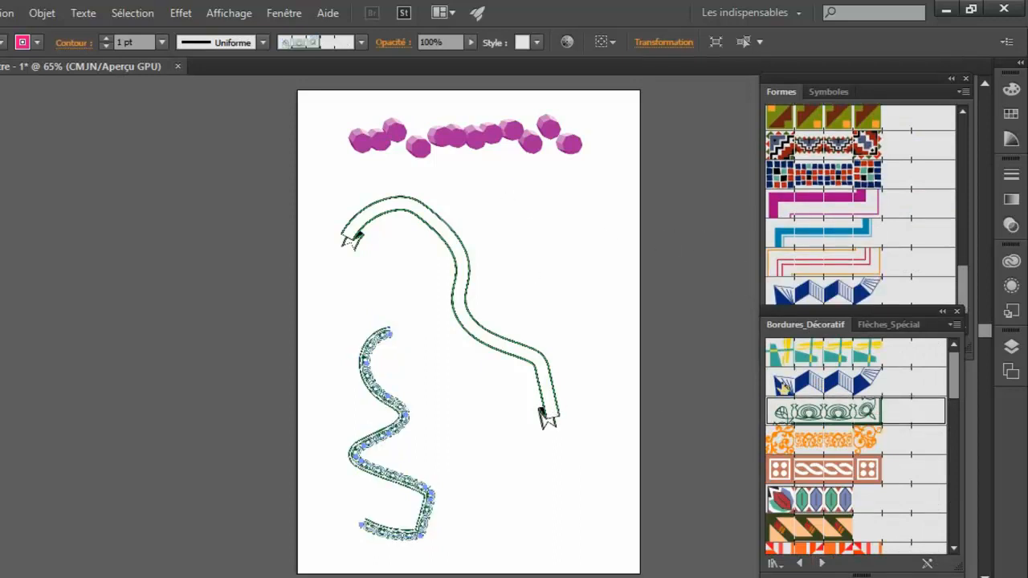
- Go forward through the border libraries to Bordures_Pointillé, and close the library and Formes panels
left_click(823, 563)
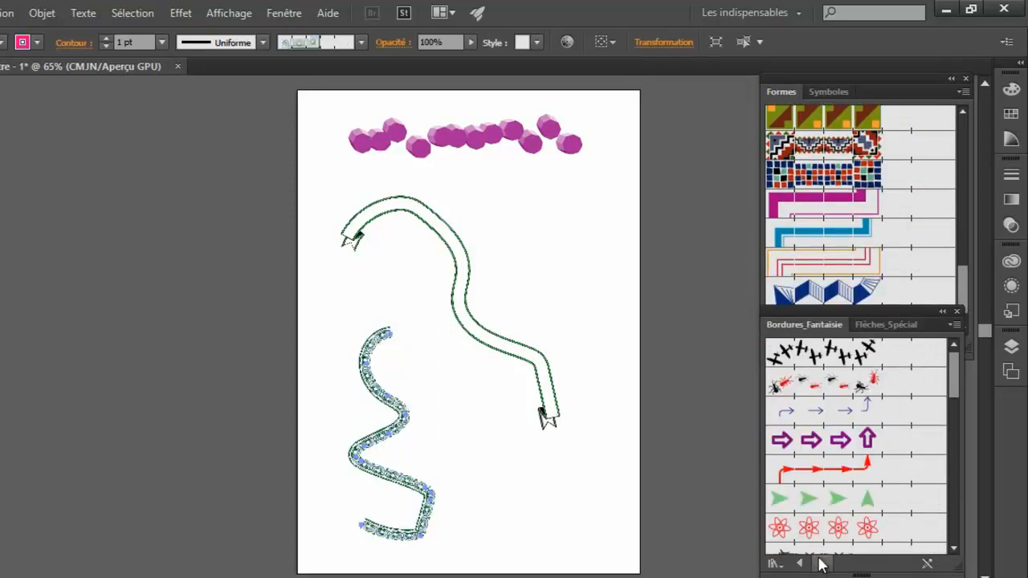
left_click(822, 563)
left_click(822, 563)
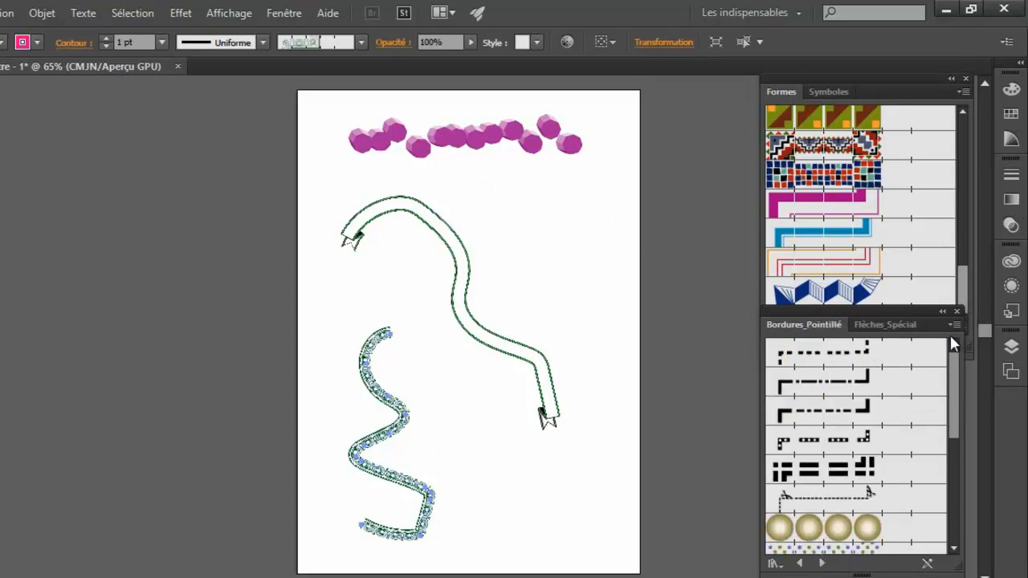
left_click(957, 310)
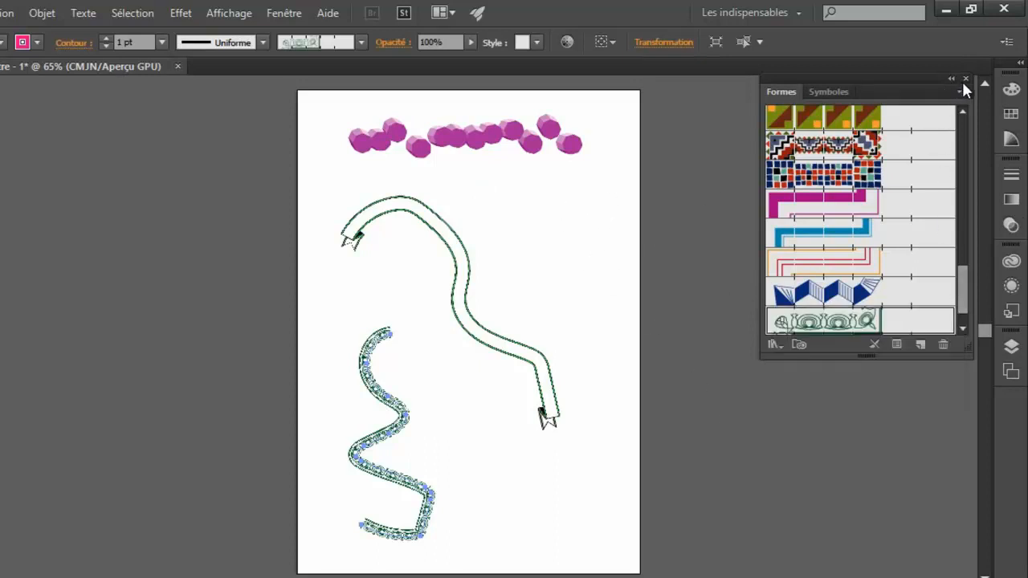
left_click(966, 78)
- Select the purple prism line, the banner curve and the ornamental curve together and delete them
key("v")
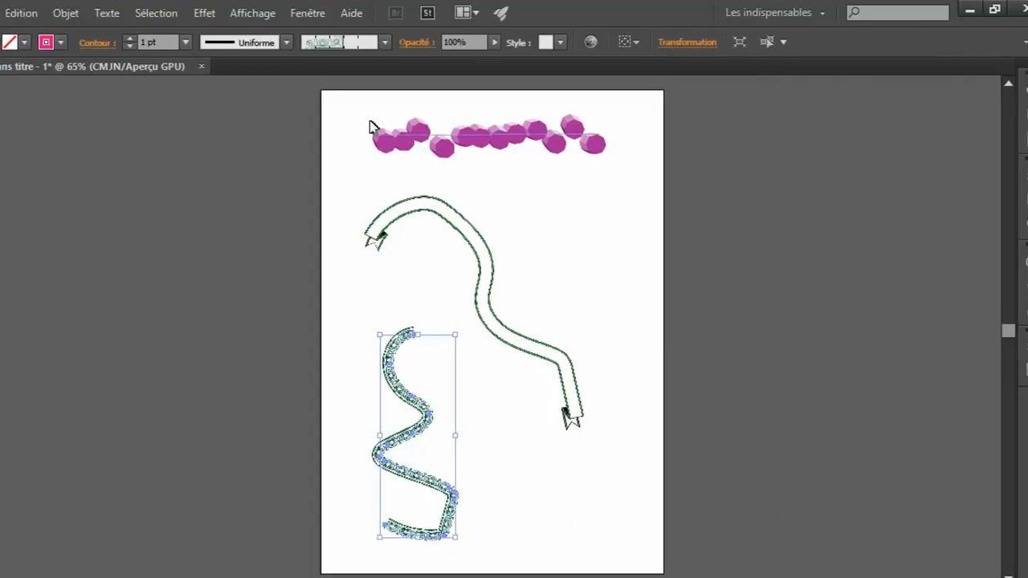
left_click_drag(324, 117, 625, 522)
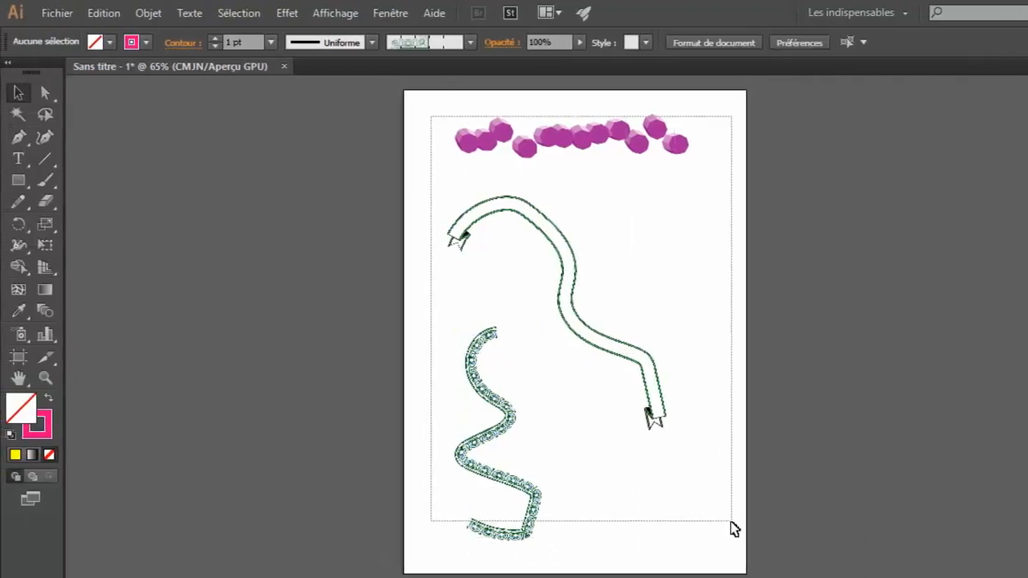
left_click_drag(733, 528, 732, 527)
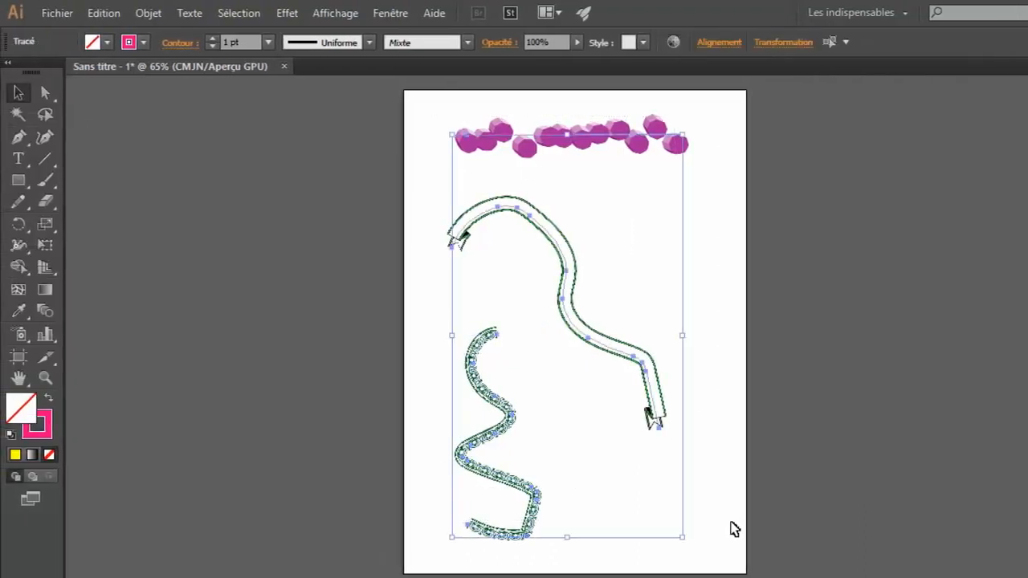
key("Delete")
- Choose a shape tool and draw two shapes on the empty artboard
left_click_drag(25, 186, 147, 194)
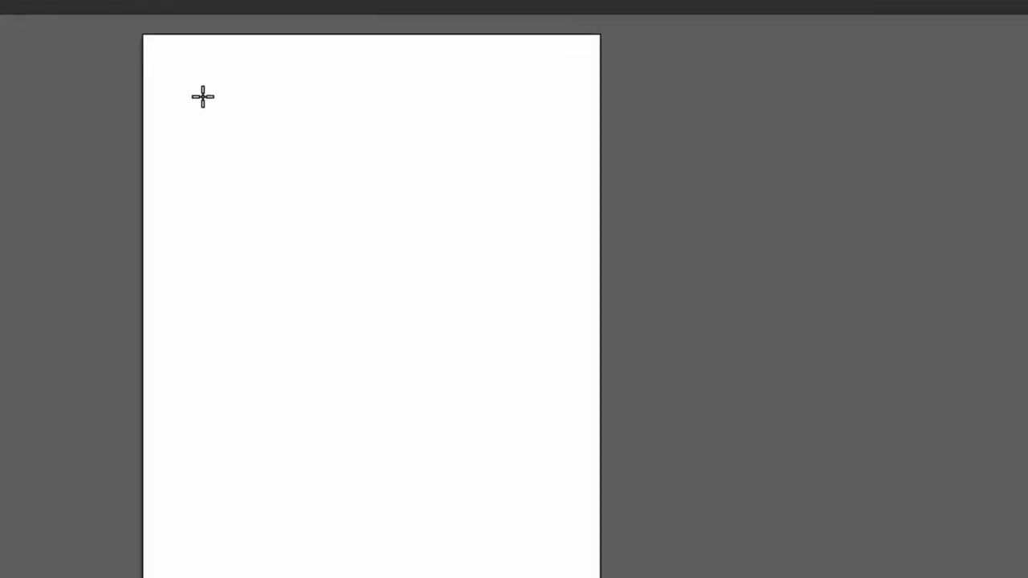
left_click_drag(450, 136, 656, 256)
left_click_drag(370, 258, 456, 362)
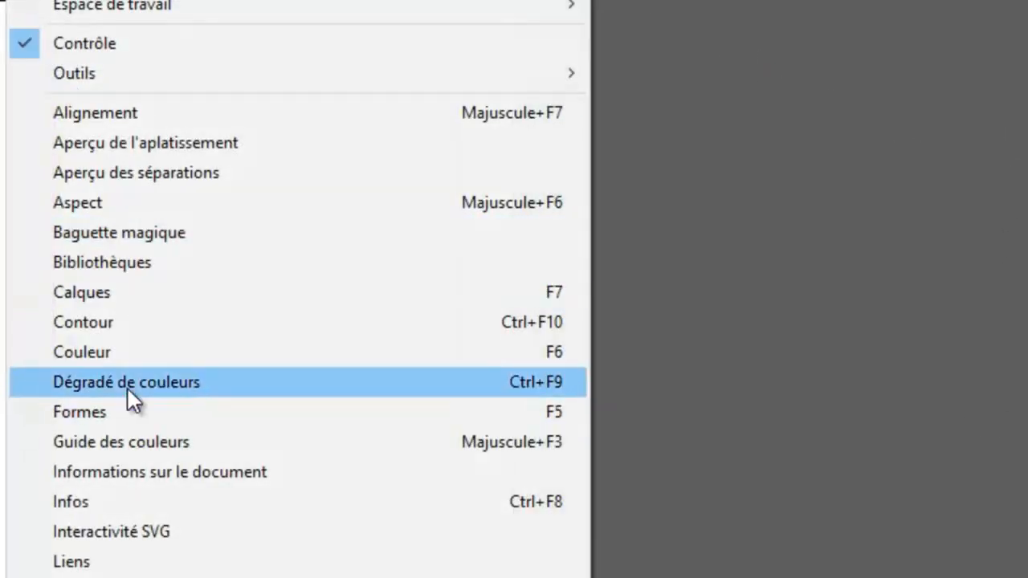
- Open the Formes panel and try the multicolour zigzag, magenta, Accordéon and green ornamental border brushes on the rectangle
left_click(92, 413)
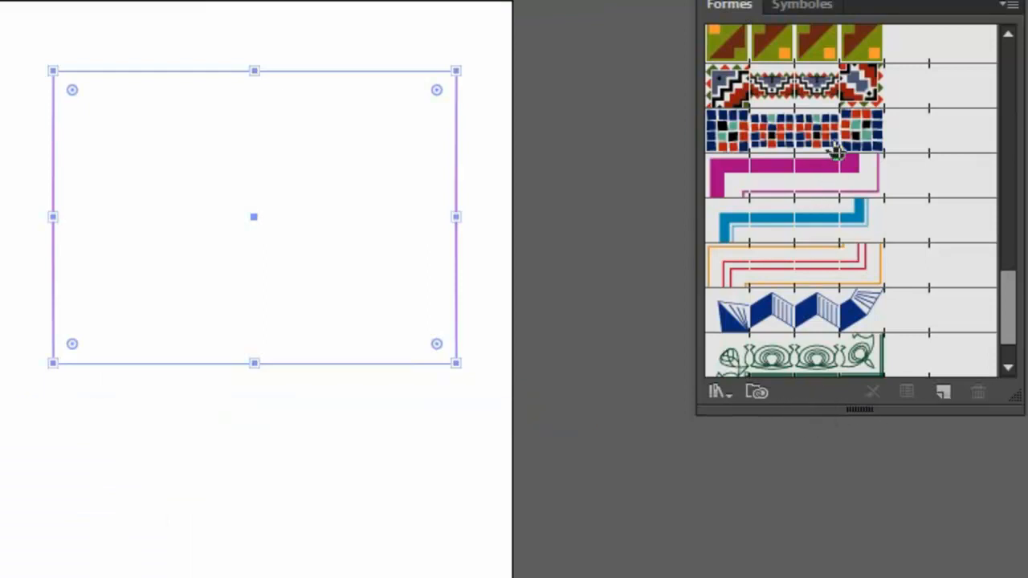
left_click(822, 99)
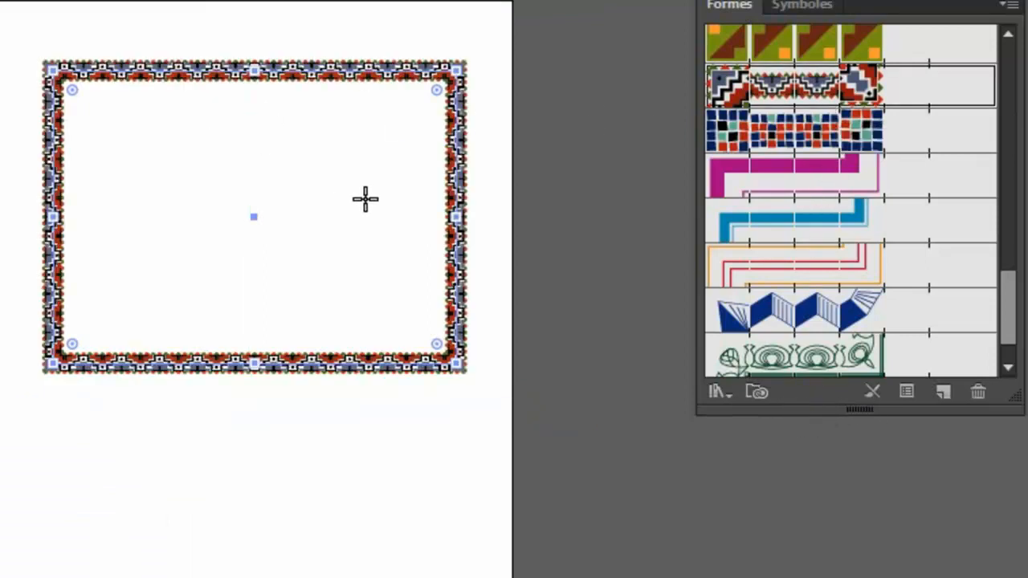
scroll(364, 199, "up", 2)
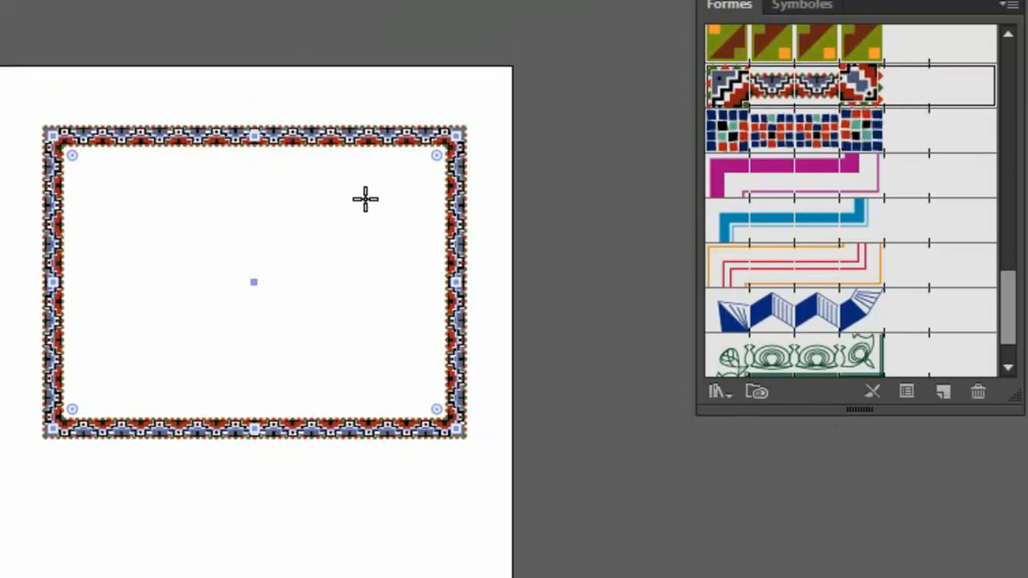
left_click(826, 187)
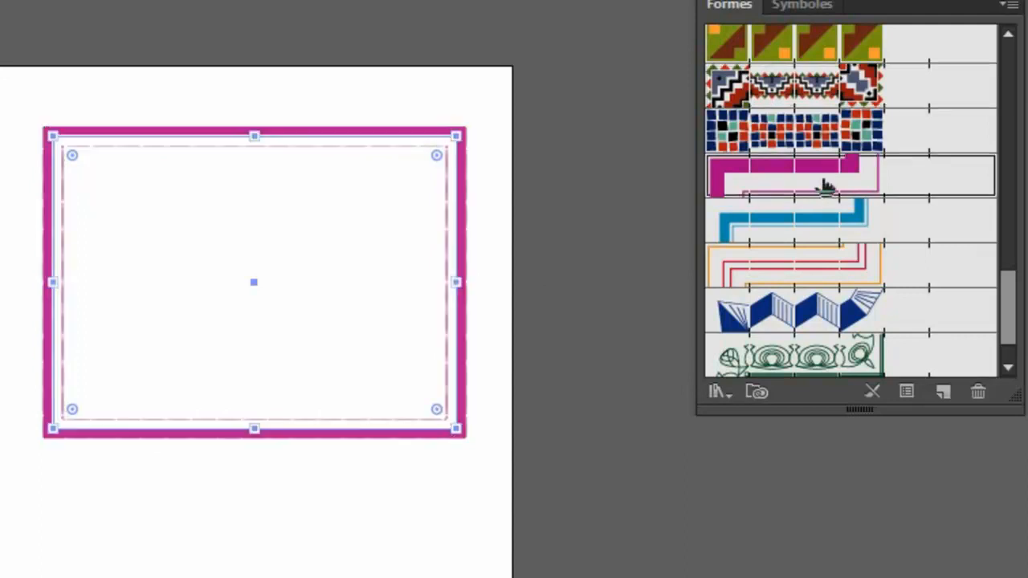
left_click(841, 318)
left_click(815, 369)
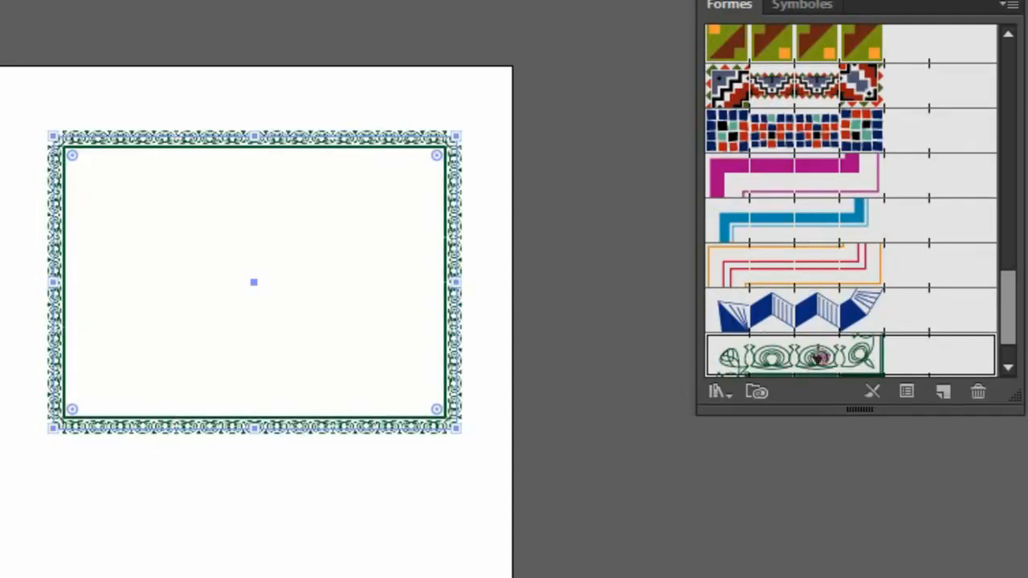
- Try the green-and-brown, Rayé and orange geometric borders on the rectangle, and apply the green bamboo border
left_click(832, 55)
left_click_drag(1013, 267, 1005, 223)
left_click(809, 193)
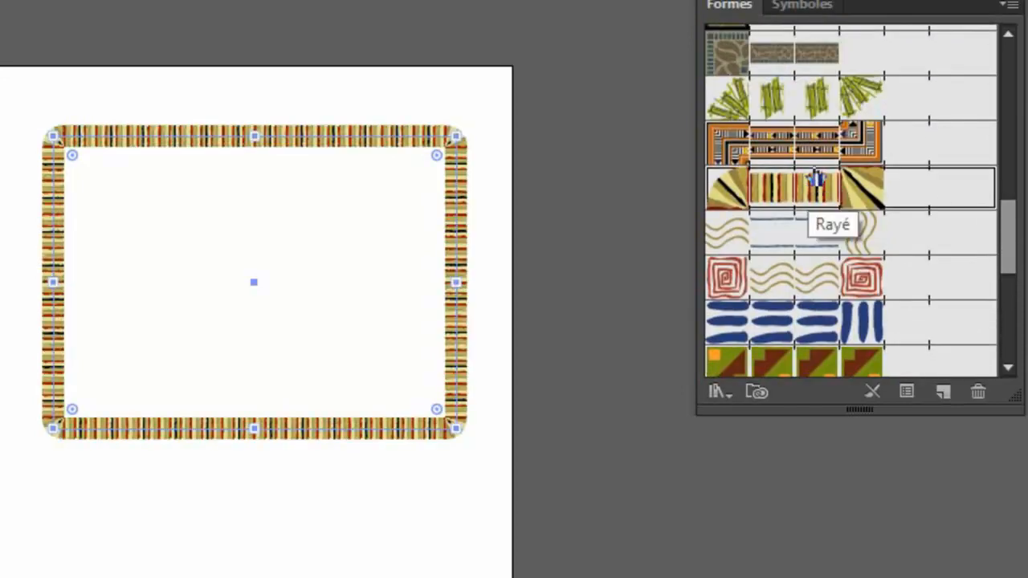
left_click(813, 154)
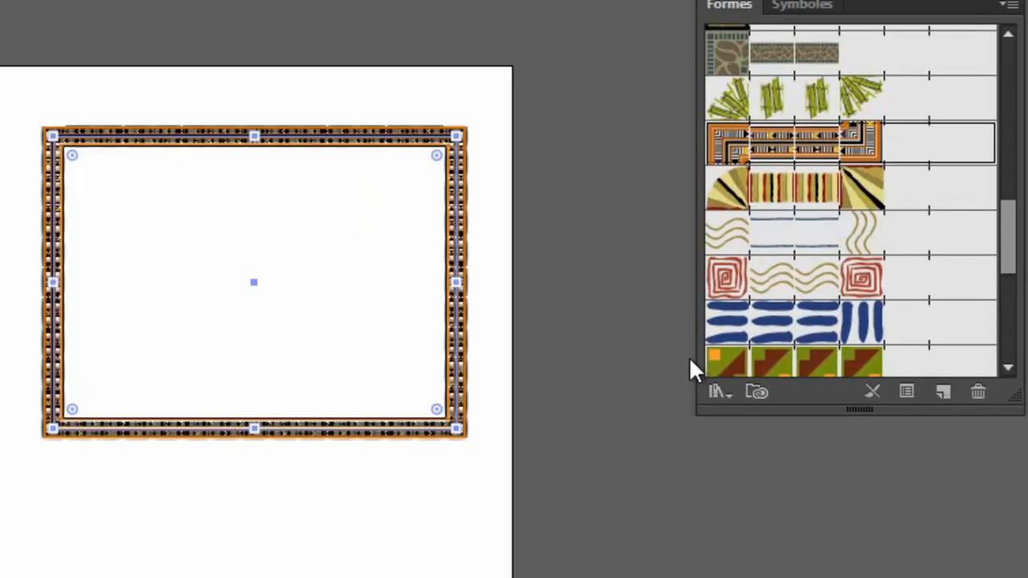
scroll(840, 227, "up", 5)
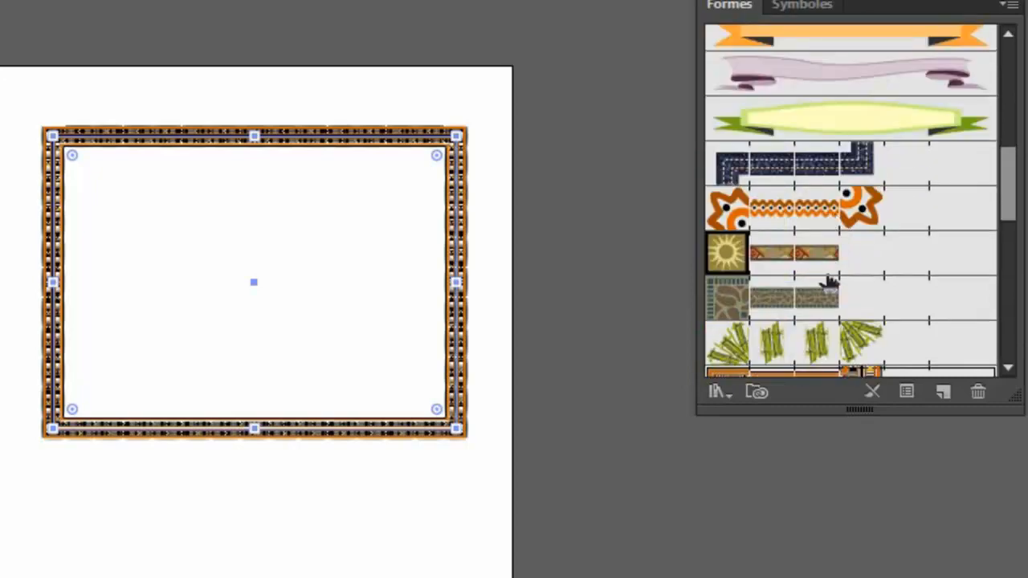
left_click(807, 338)
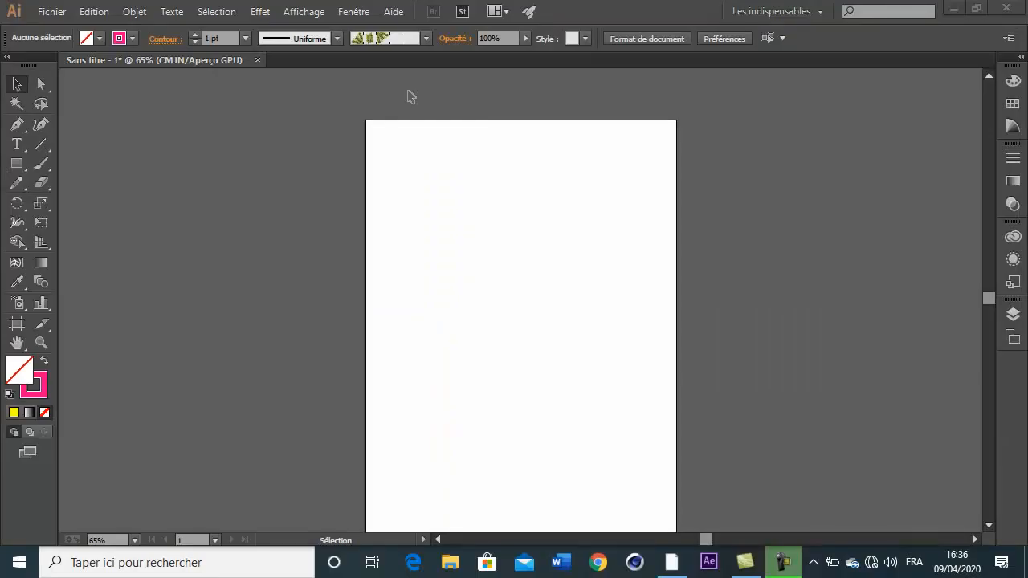
- Reopen the Formes panel, make it taller, and look through the brush definition list
left_click(361, 14)
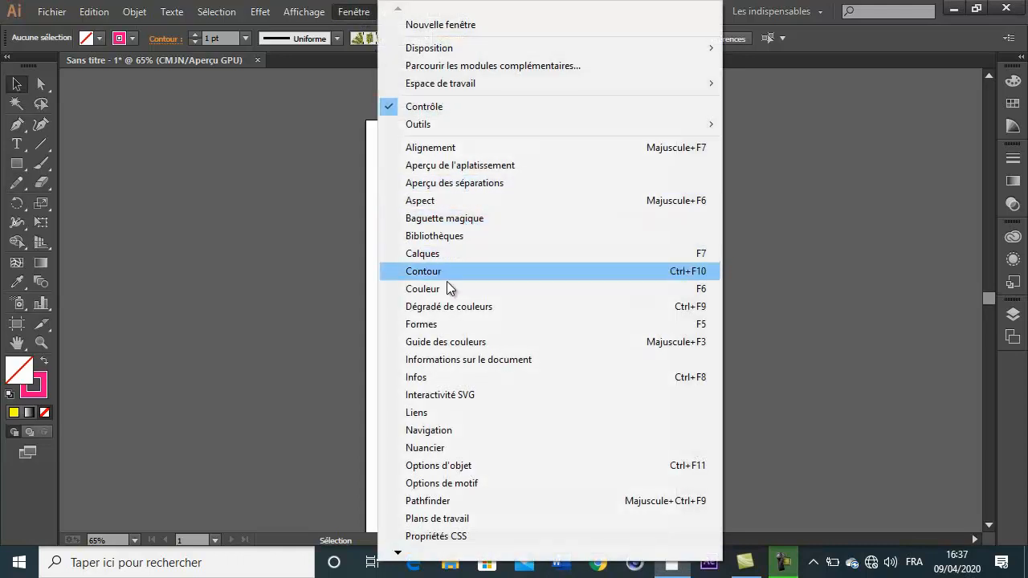
left_click(421, 324)
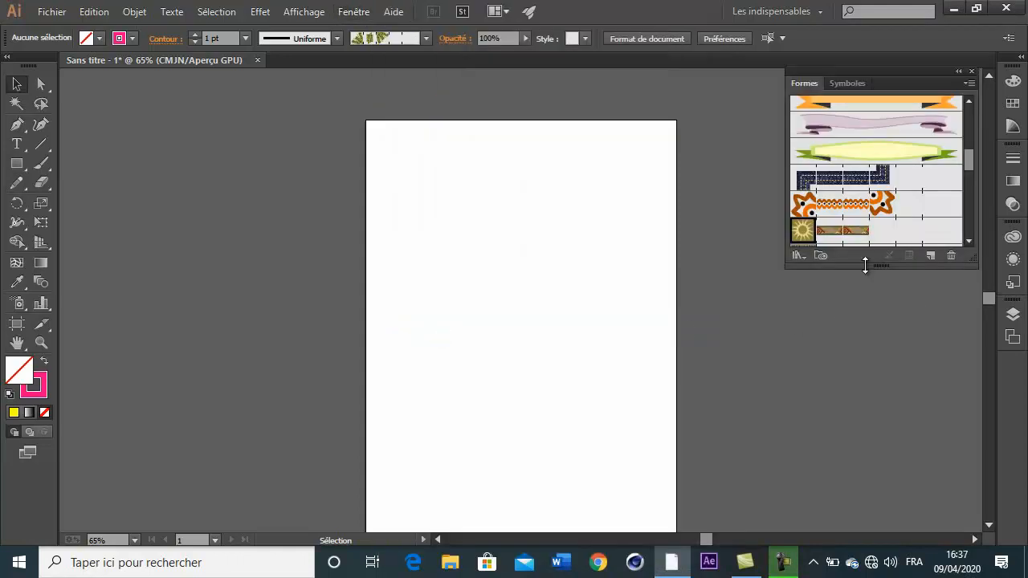
left_click_drag(879, 304, 880, 454)
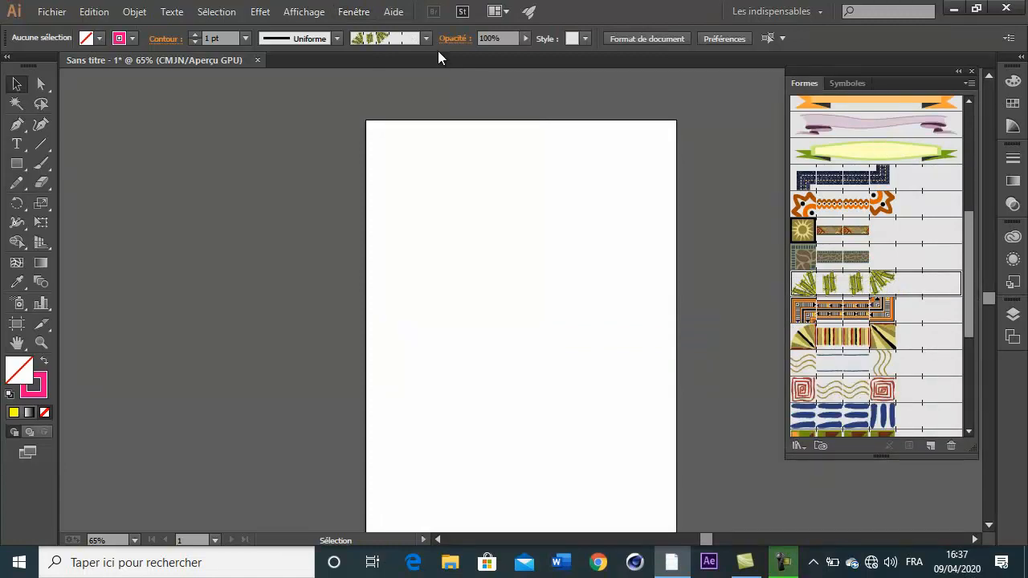
left_click(427, 40)
mouse_move(423, 142)
left_mouse_down()
mouse_move(424, 180)
mouse_move(425, 83)
left_mouse_up()
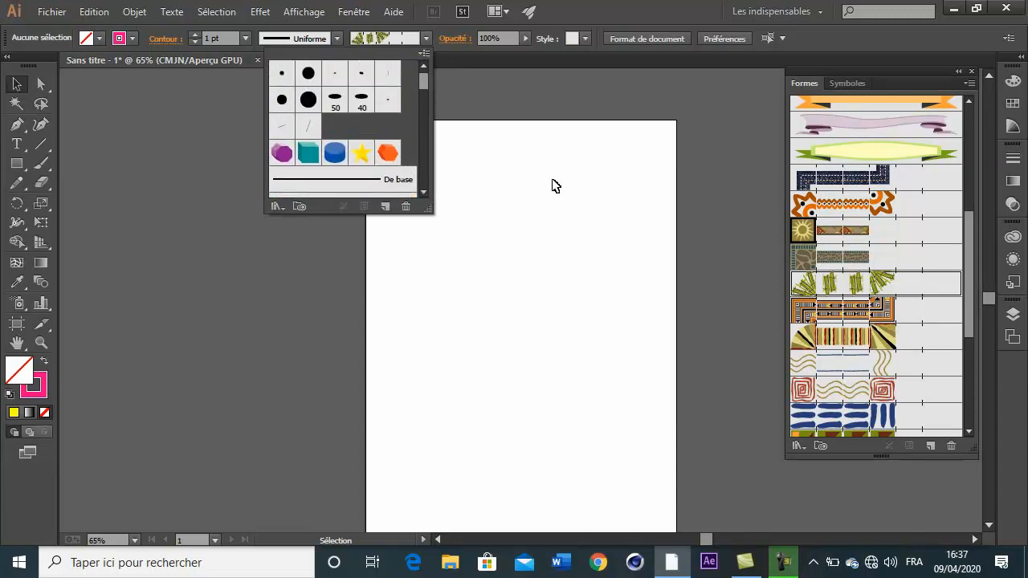
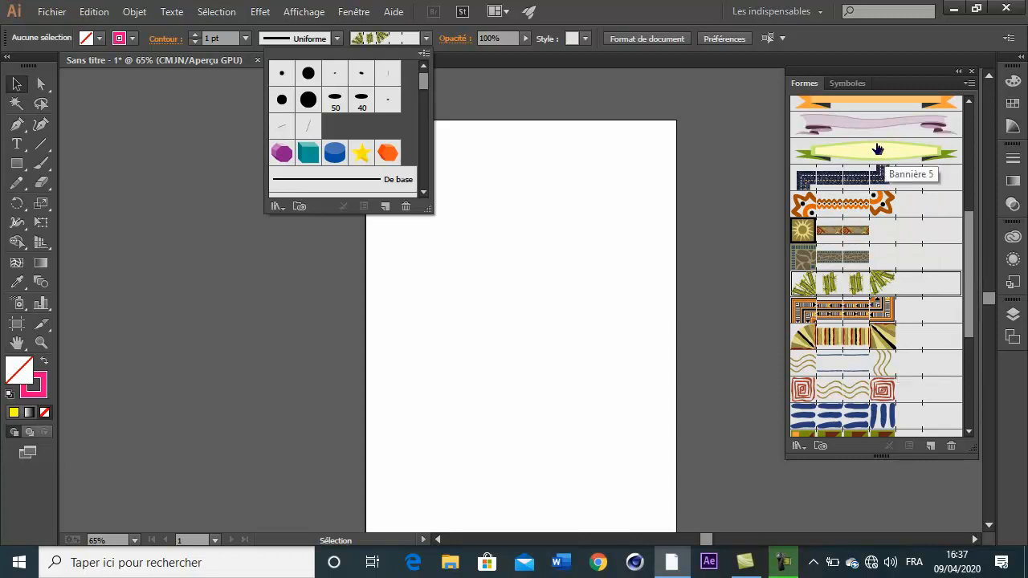
left_click(264, 133)
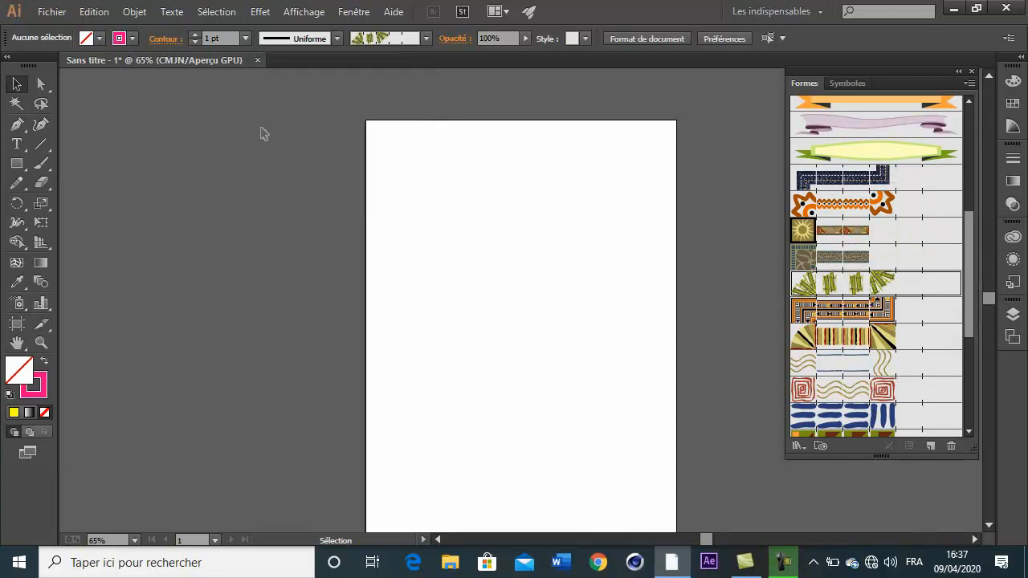
- Close the current document without saving and create a new A4 document with the Impression profile
left_click(258, 60)
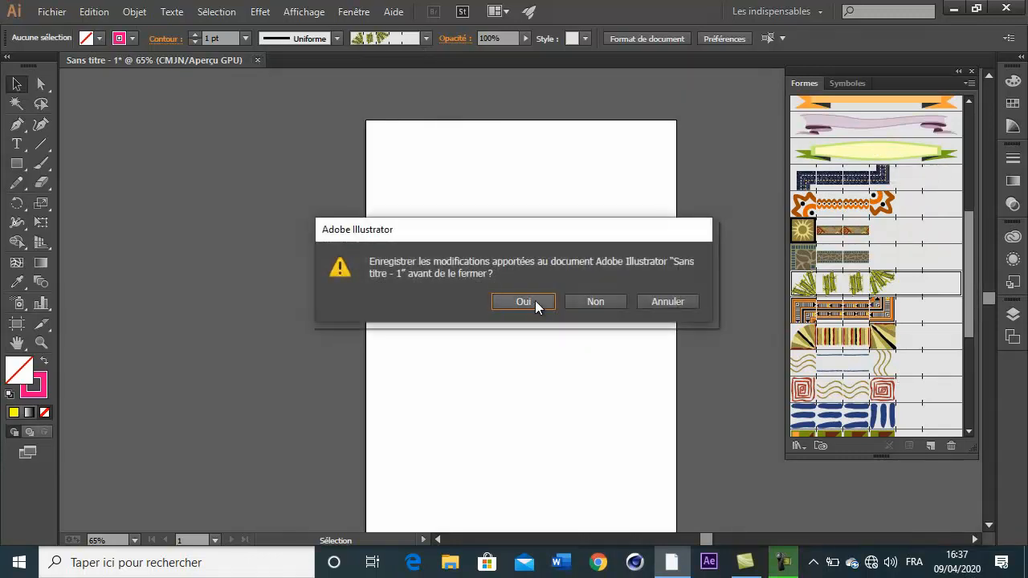
left_click(600, 301)
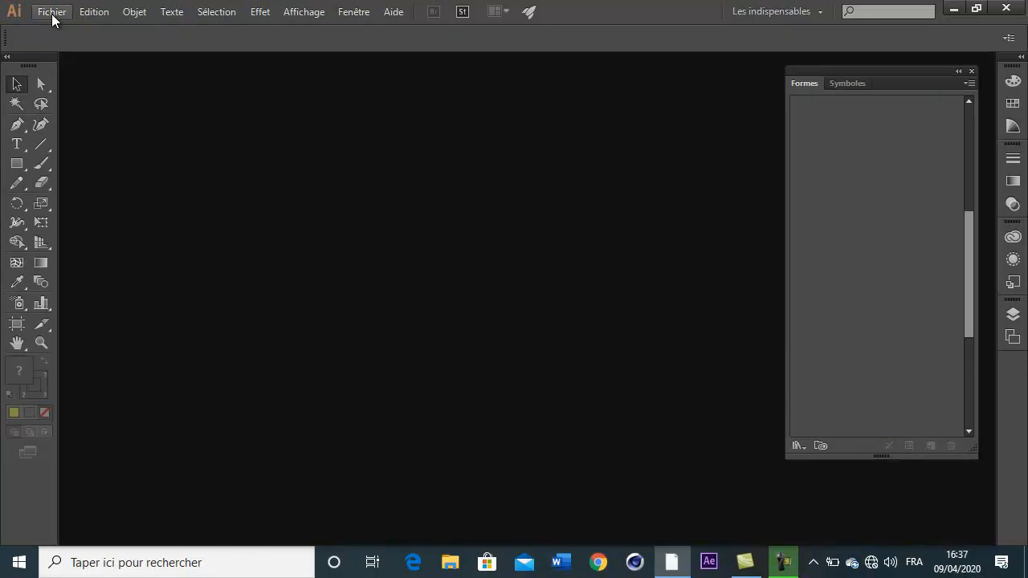
left_click(51, 12)
left_click(62, 25)
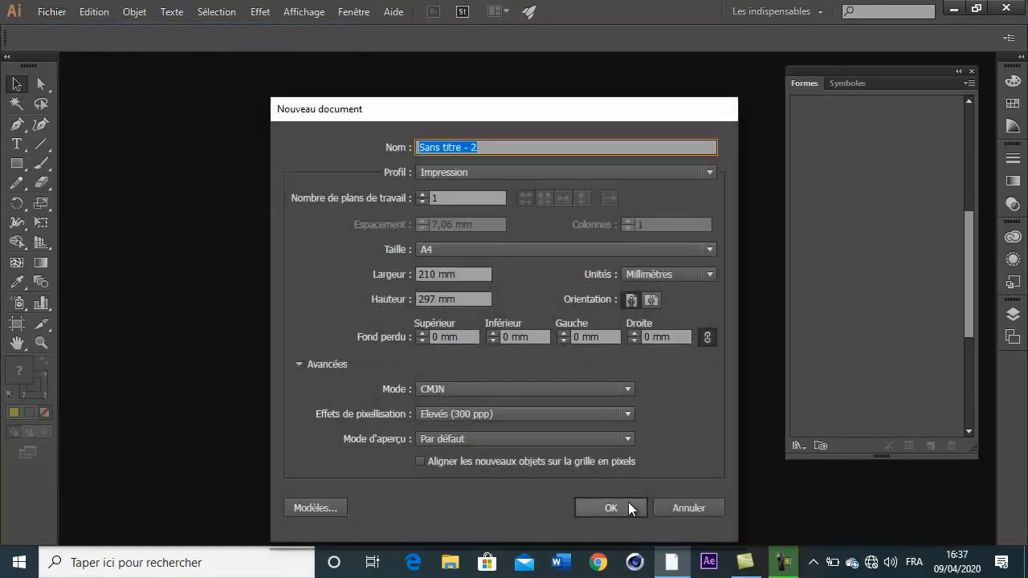
left_click(629, 504)
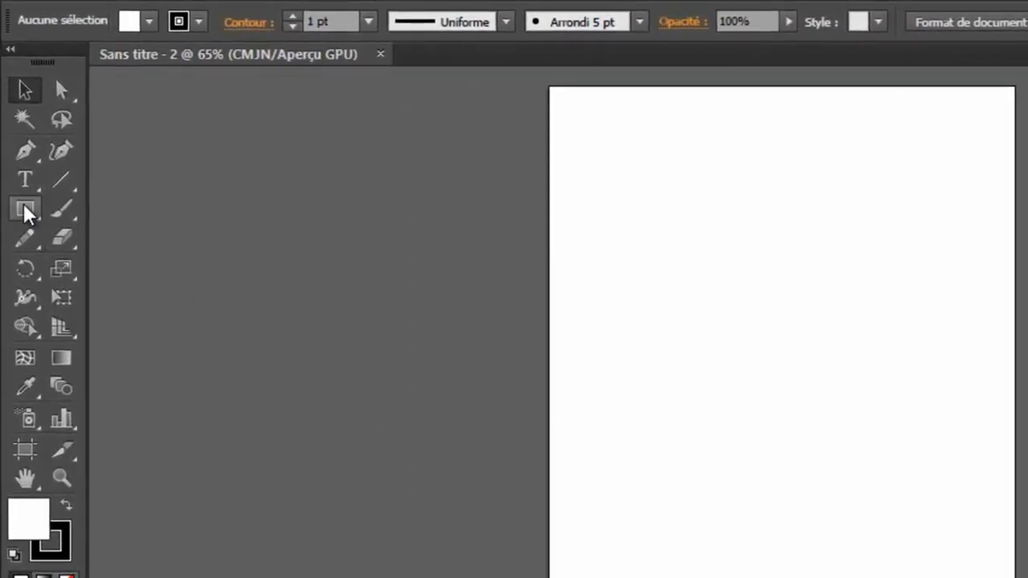
- Draw a tall narrow ellipse with a green fill and no stroke in the upper part of the artboard
left_click_drag(25, 210, 141, 273)
left_click(149, 21)
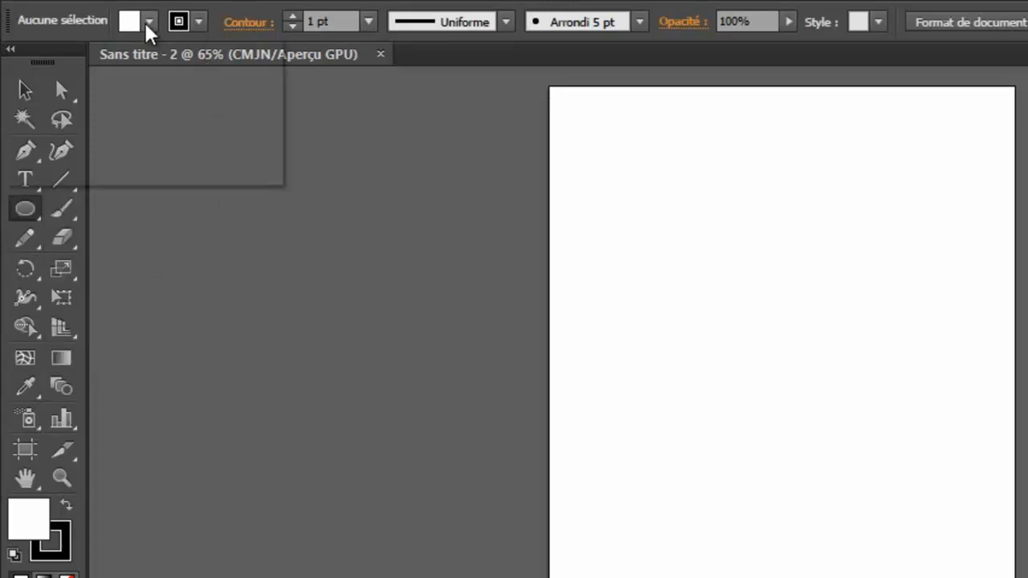
left_click(117, 62)
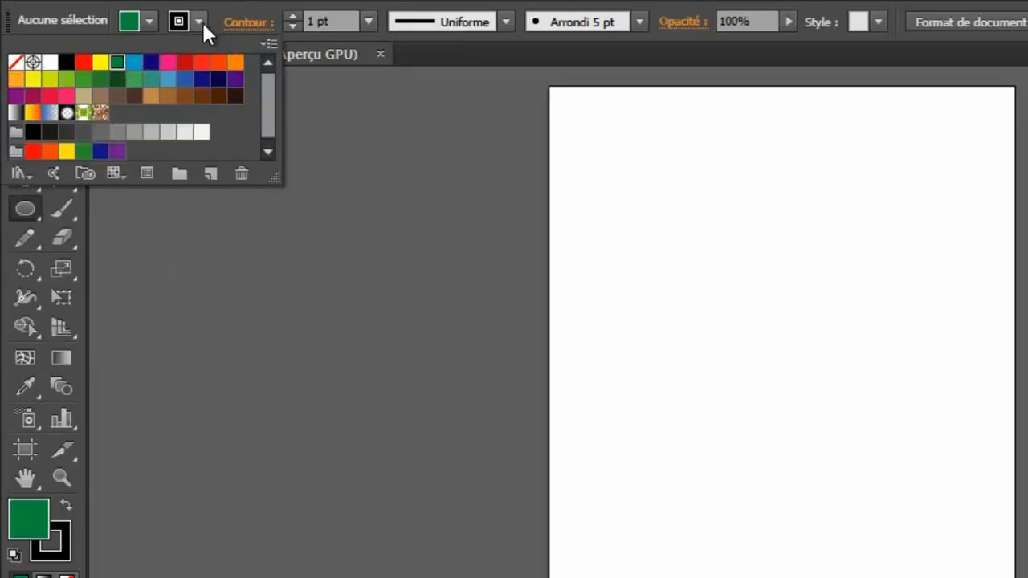
left_click(202, 17)
left_click(203, 19)
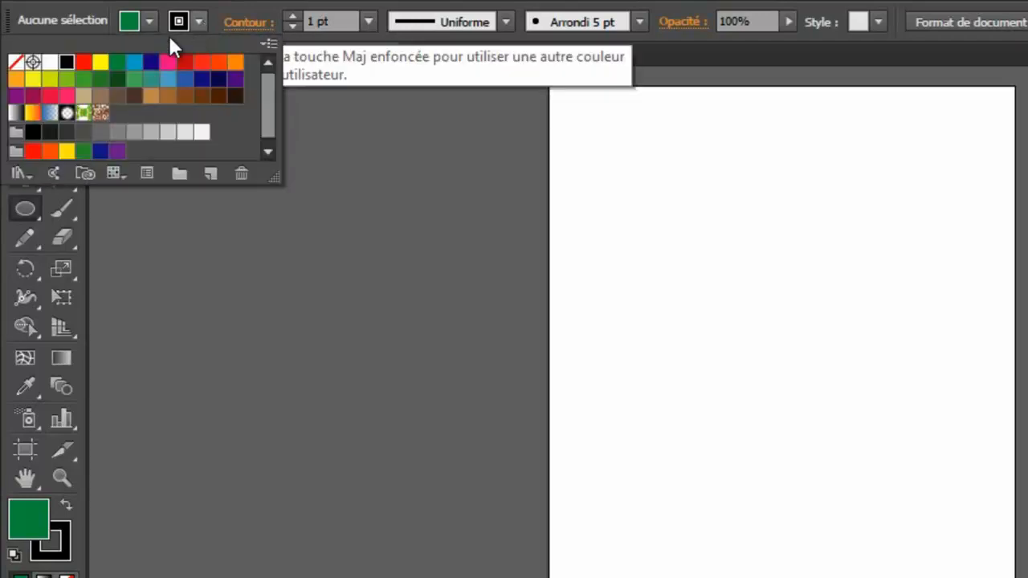
left_click(16, 62)
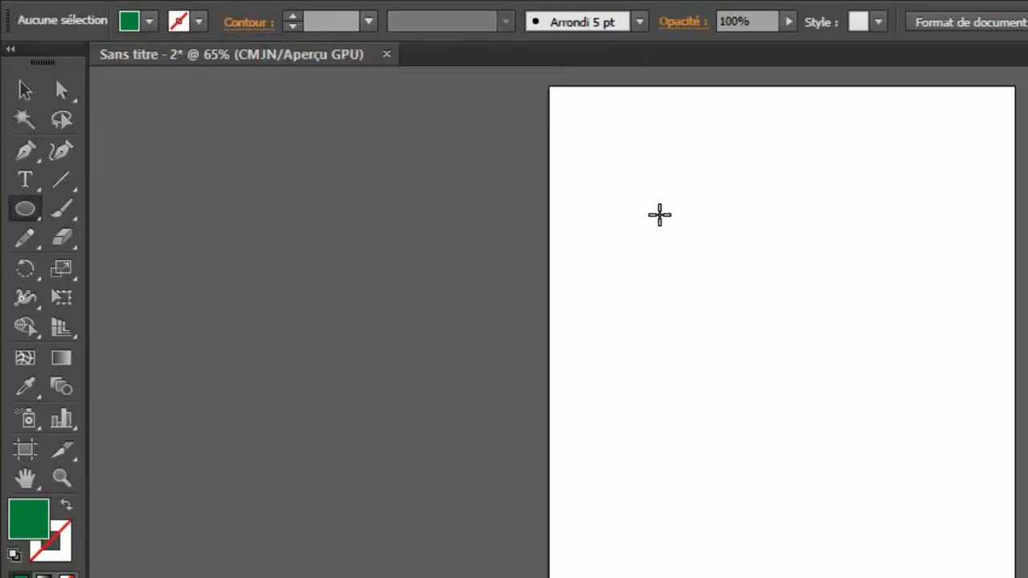
left_click_drag(660, 214, 726, 350)
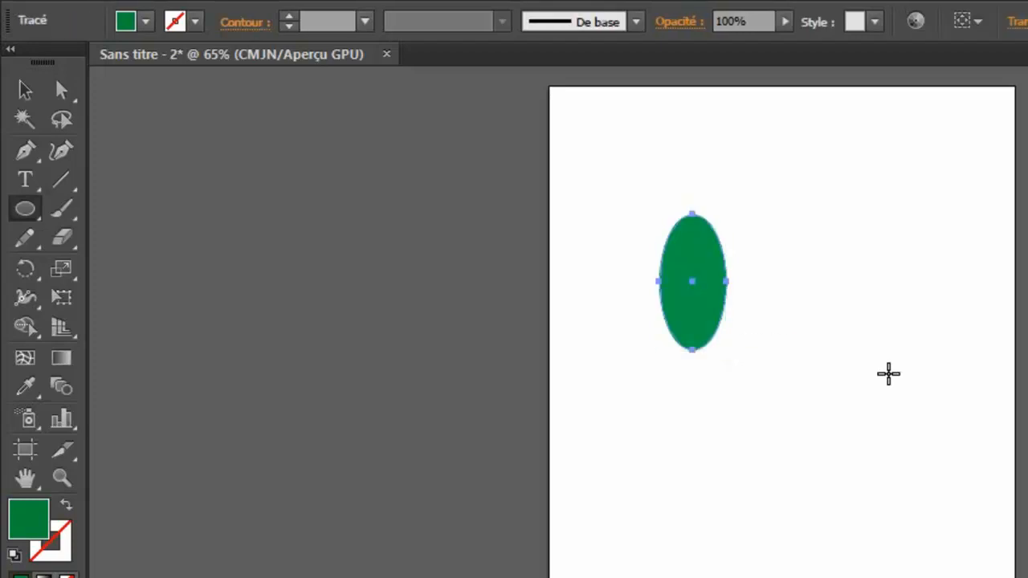
- Convert the ellipse's top anchor point to a corner and move its bottom anchor up to form a leaf shape
left_click(63, 91)
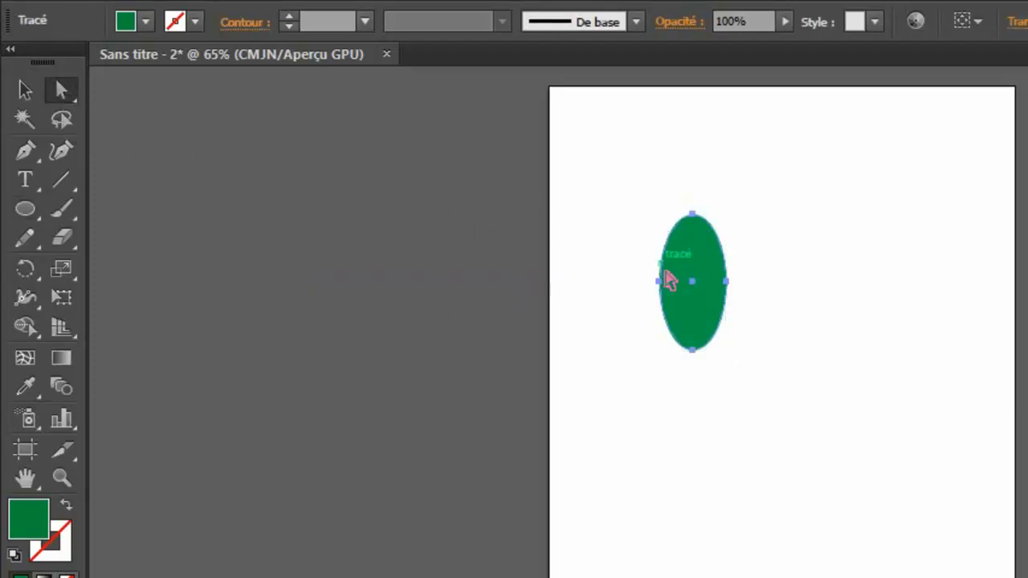
left_click_drag(682, 198, 715, 253)
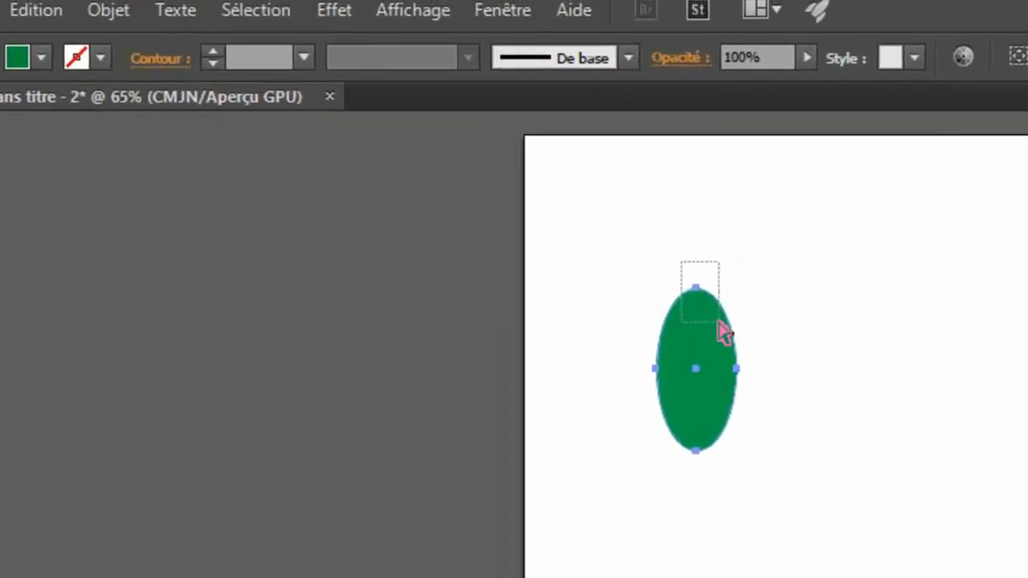
left_click_drag(720, 330, 723, 334)
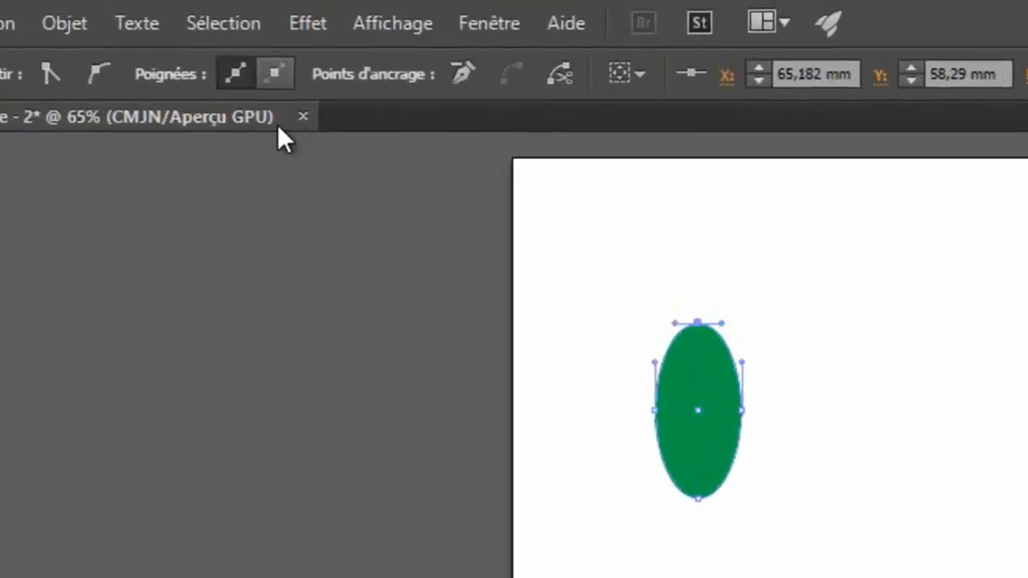
left_click(56, 72)
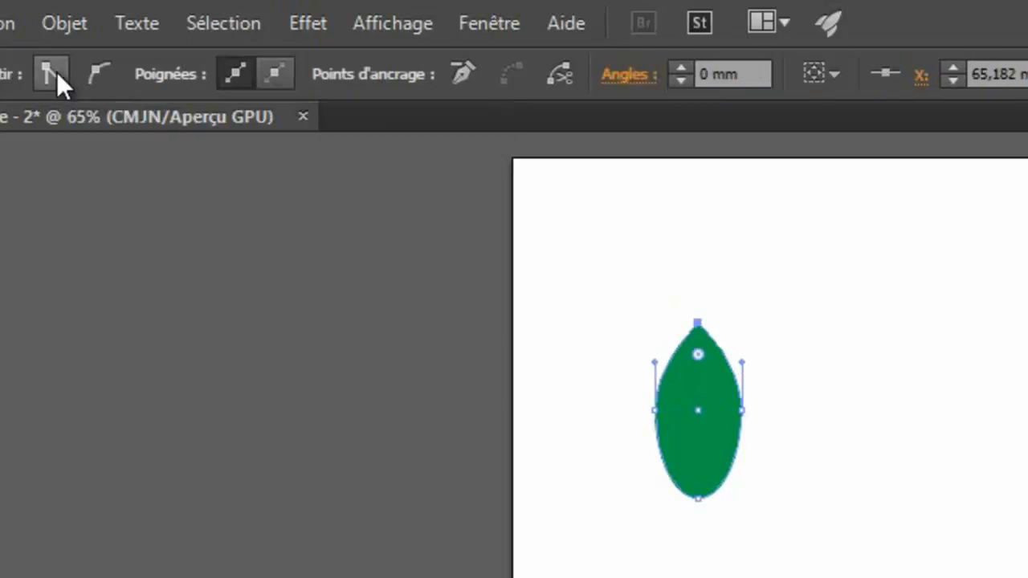
left_click(699, 498)
left_click_drag(700, 498, 693, 455)
key("v")
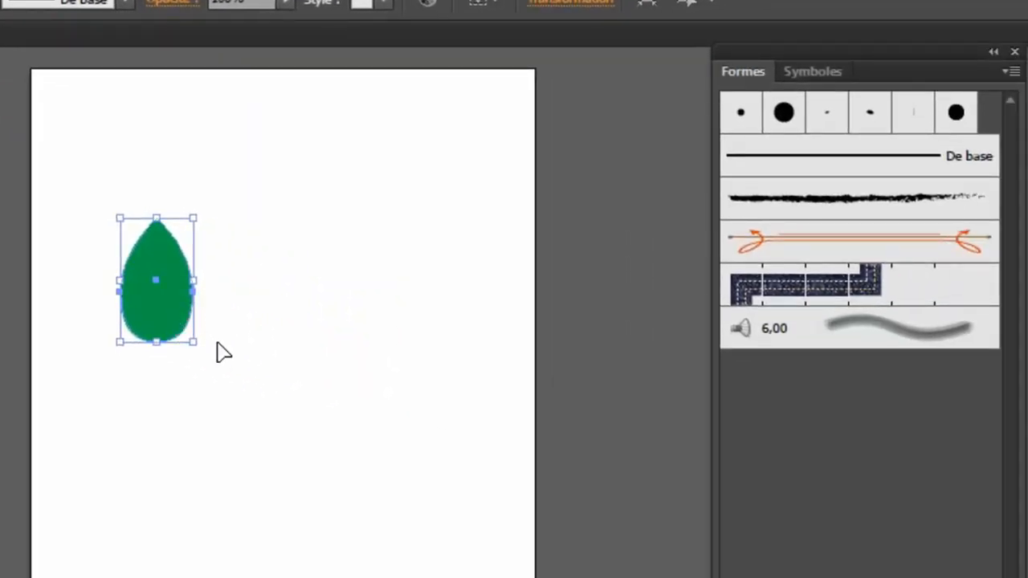
- Create an art brush (Forme artistique) from the green leaf with a fixed width of 49%, and delete the original leaf
left_click_drag(183, 301, 876, 487)
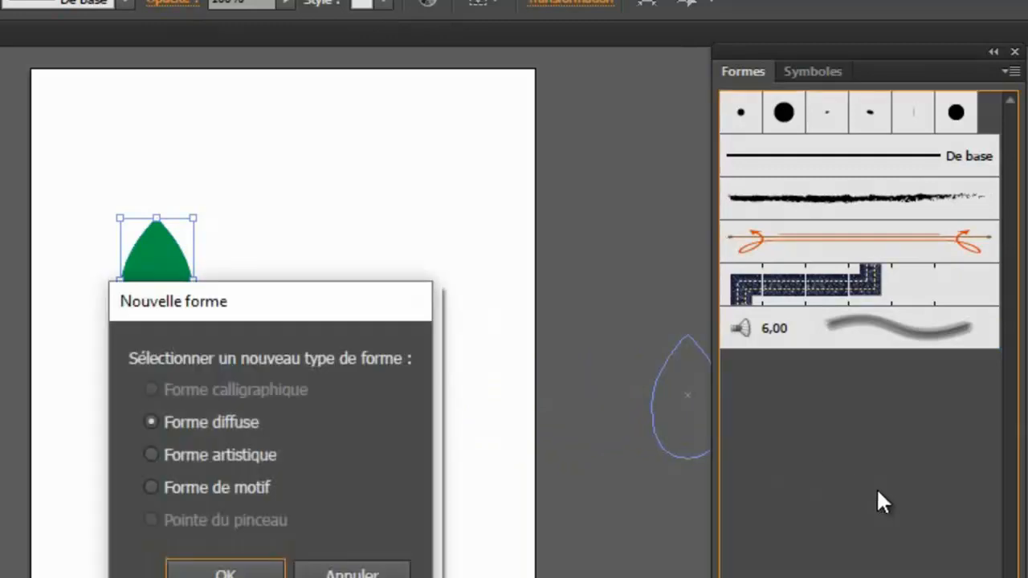
left_click(189, 454)
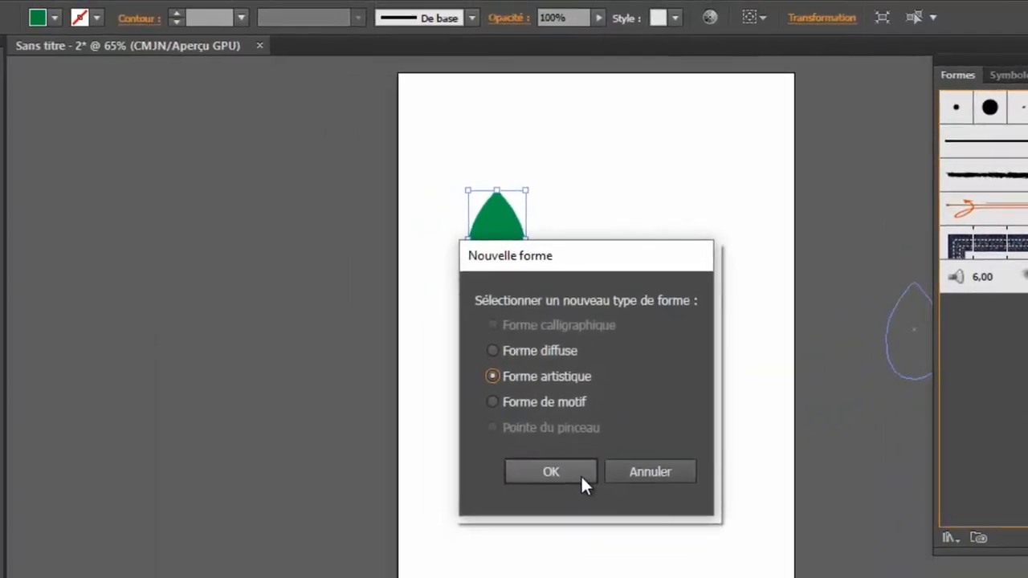
left_click(225, 571)
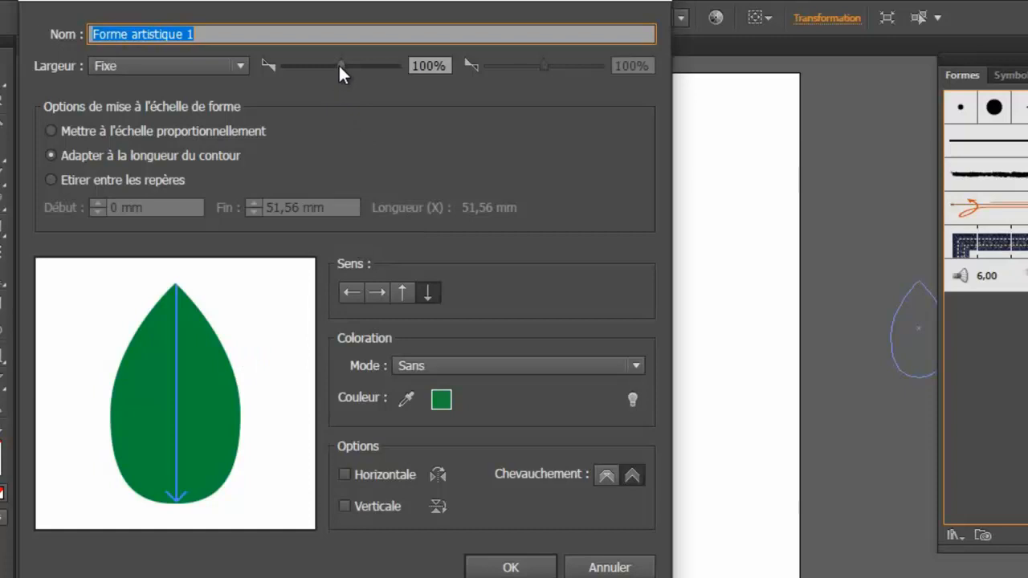
left_click_drag(340, 65, 311, 78)
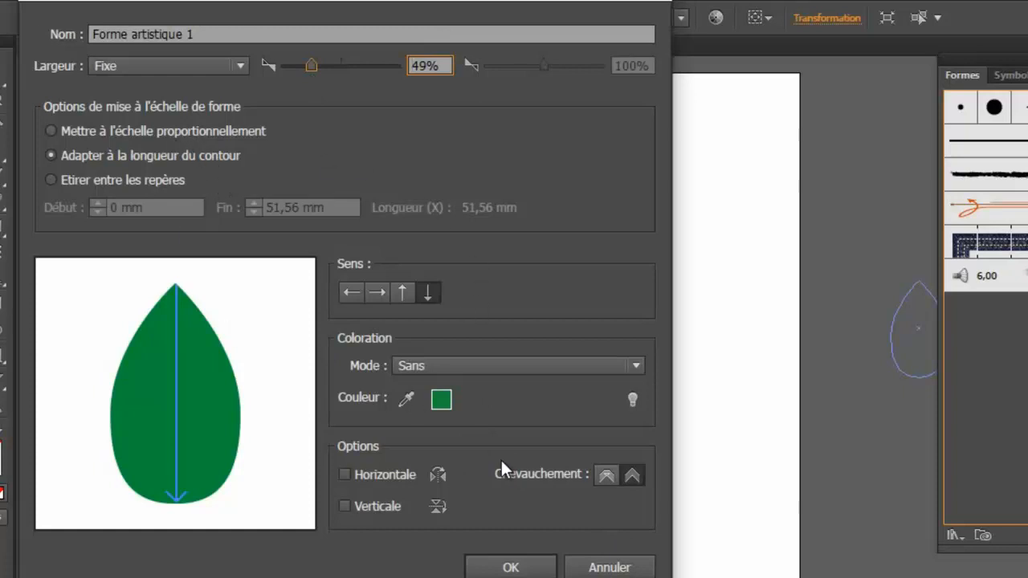
left_click(536, 570)
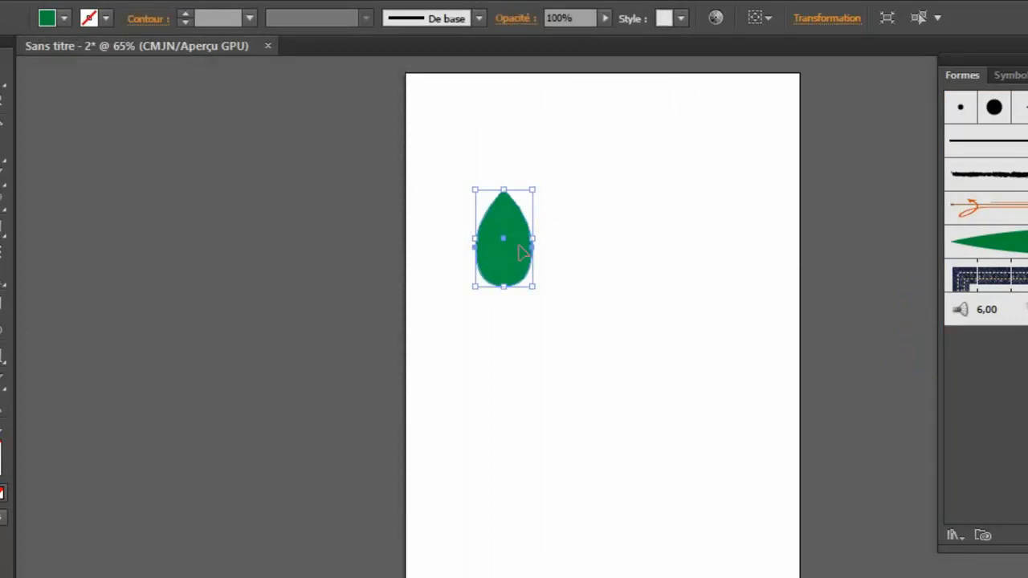
key("Delete")
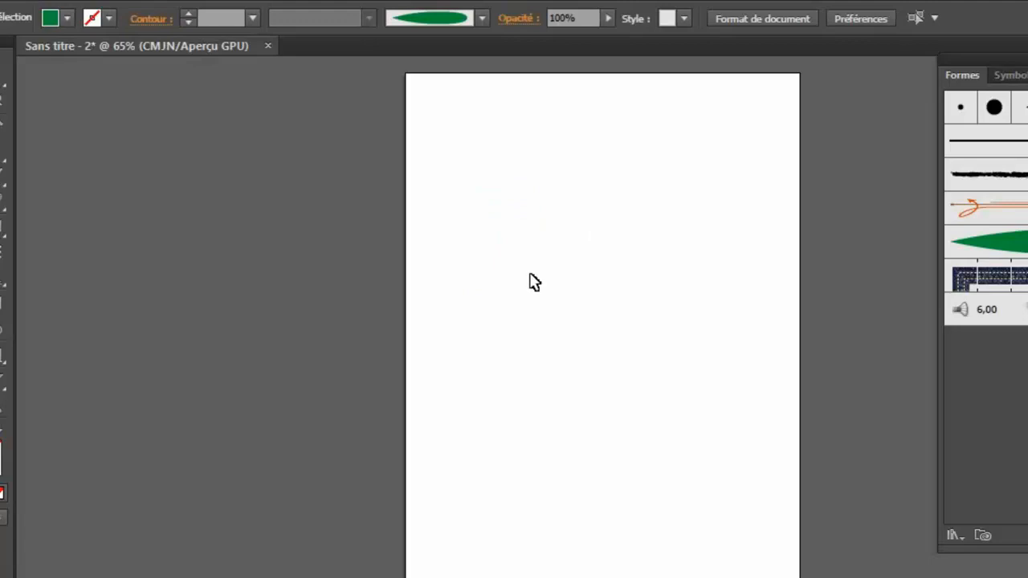
- Paint a cluster of short leaves and four longer ones with the green leaf art brush, and delete them all
left_click(4, 172)
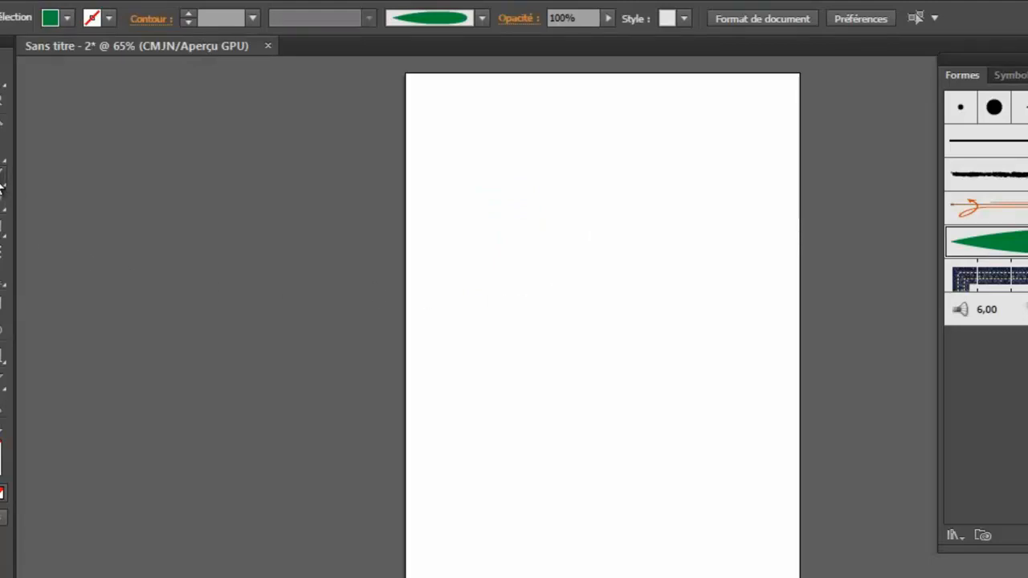
mouse_move(500, 279)
left_mouse_down()
mouse_move(523, 230)
mouse_move(547, 281)
left_mouse_up()
left_click_drag(564, 239, 589, 279)
left_click_drag(639, 257, 610, 284)
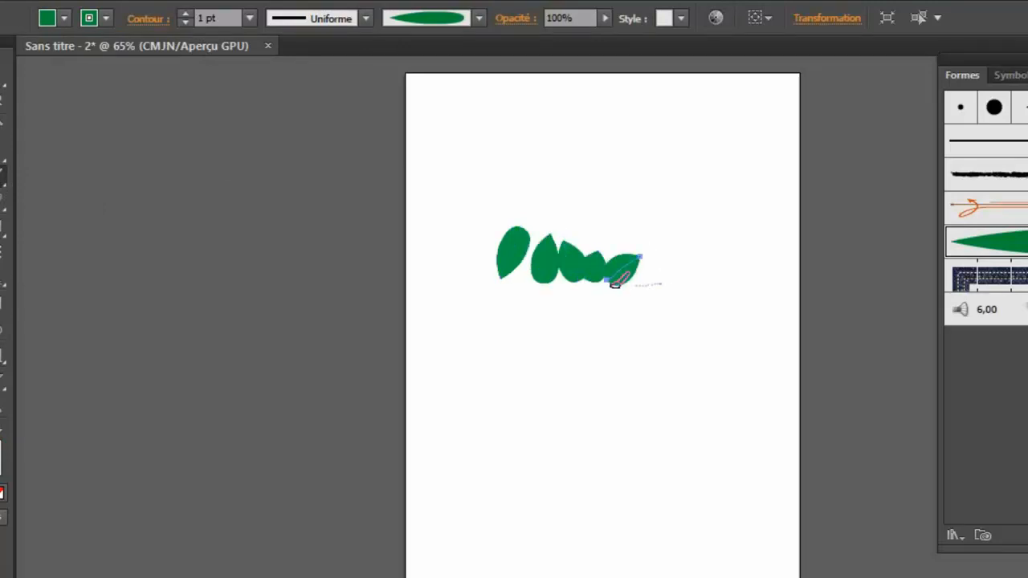
left_click_drag(649, 328, 606, 292)
left_click_drag(587, 338, 594, 291)
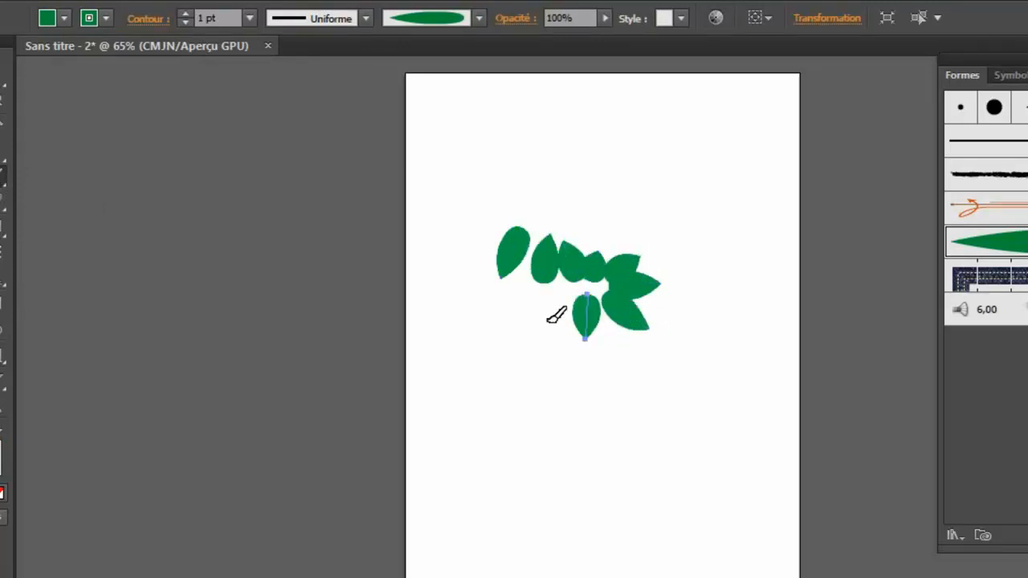
mouse_move(529, 336)
left_mouse_down()
mouse_move(574, 301)
mouse_move(511, 305)
left_mouse_up()
left_click_drag(602, 493, 609, 410)
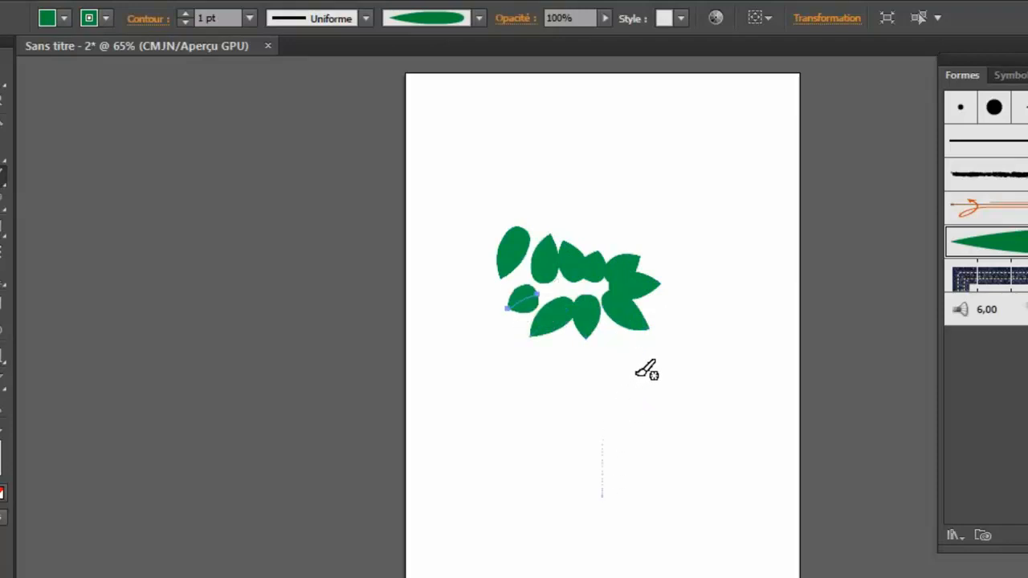
left_click_drag(642, 480, 657, 425)
left_click_drag(713, 356, 699, 476)
left_click_drag(741, 302, 749, 461)
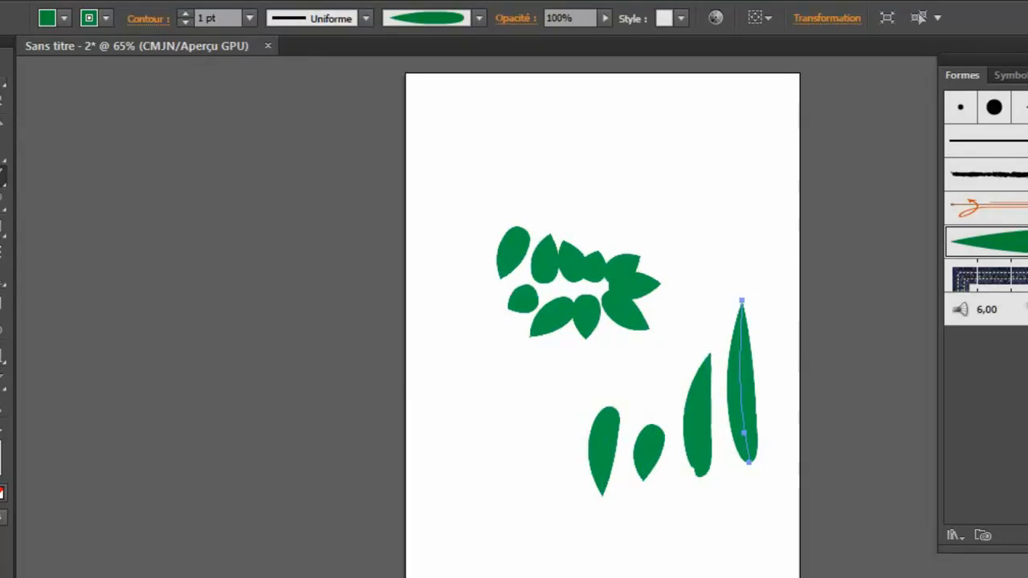
left_click(2, 74)
left_click_drag(441, 230, 801, 489)
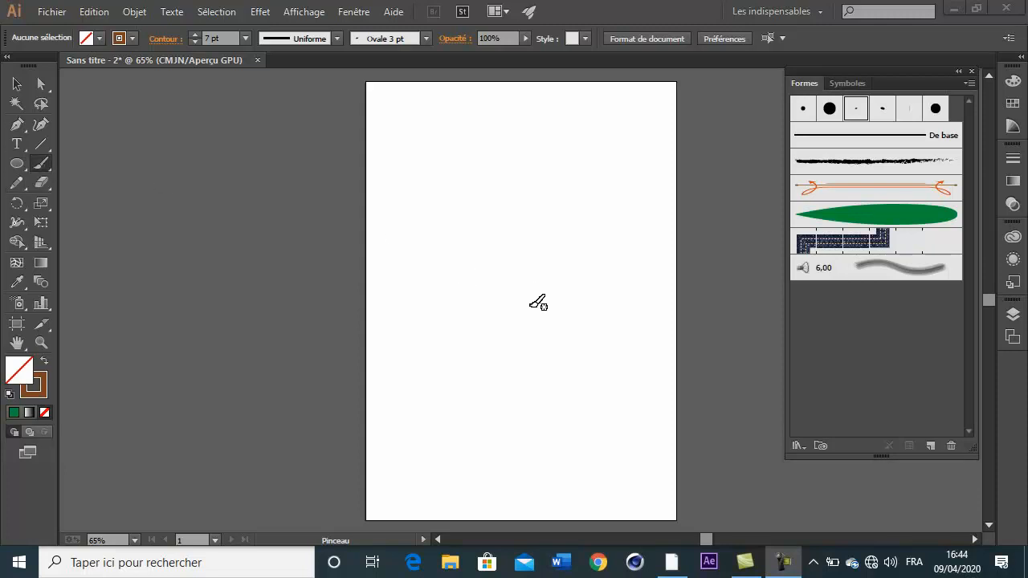
- Paint a wavy brown 7 pt trunk up the middle of the artboard and redraw its upper part bending to the left
left_click(532, 188)
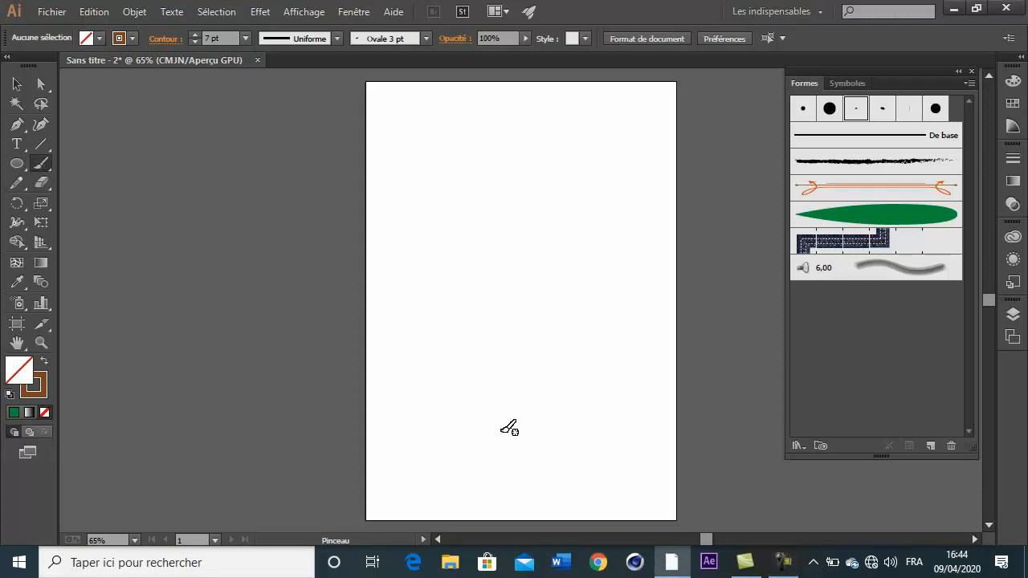
left_click_drag(501, 436, 555, 161)
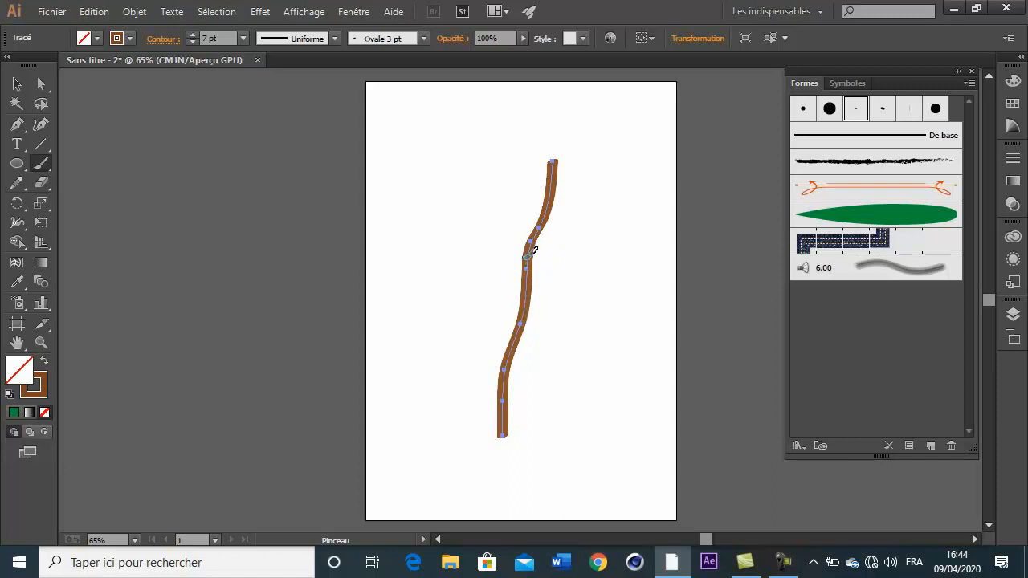
left_click_drag(502, 192, 499, 169)
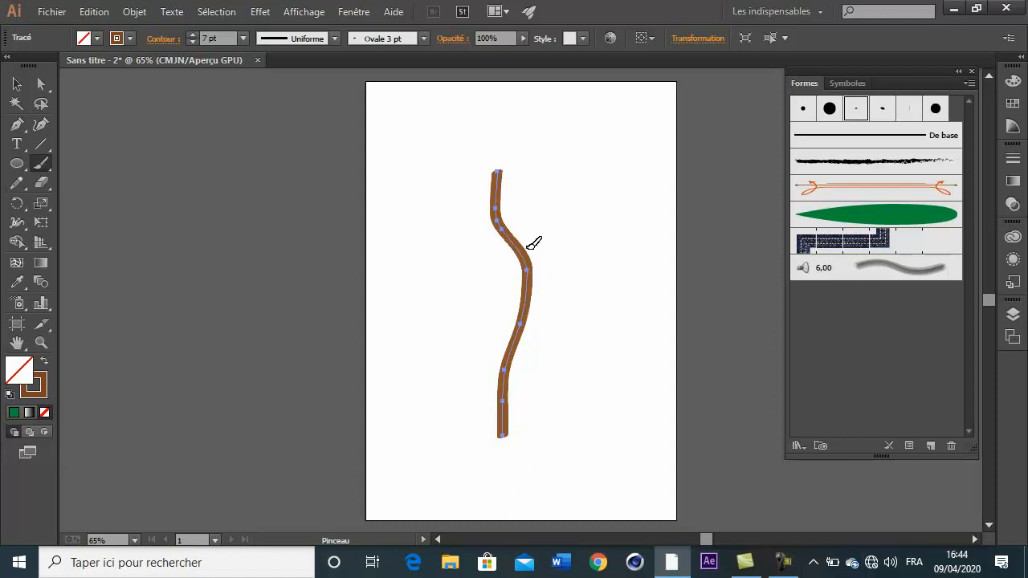
- Turn off Conserver la sélection and Modifier les tracés sélectionnés in the Paintbrush tool options
double_click(44, 163)
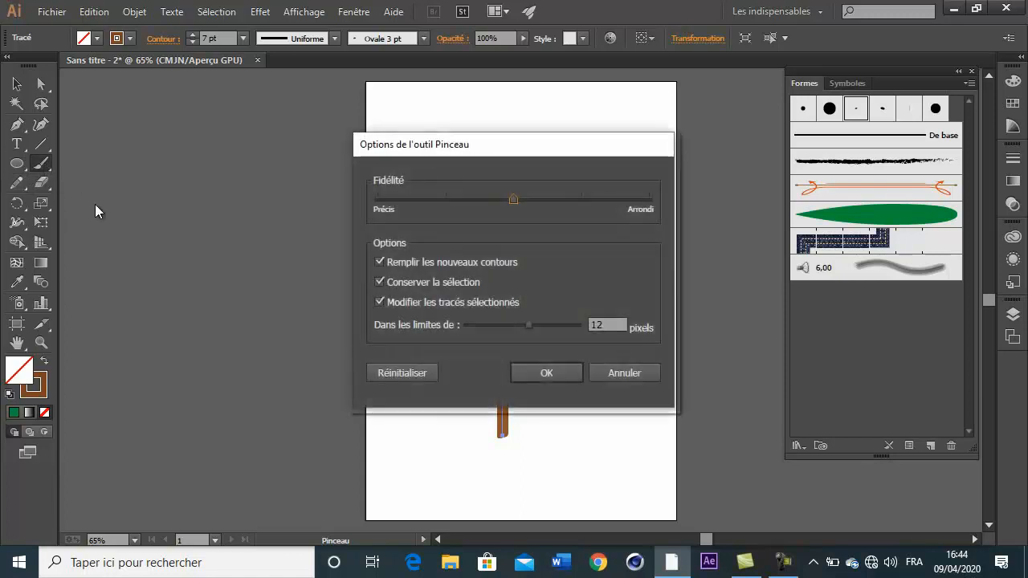
left_click(404, 304)
left_click(380, 282)
left_click(551, 372)
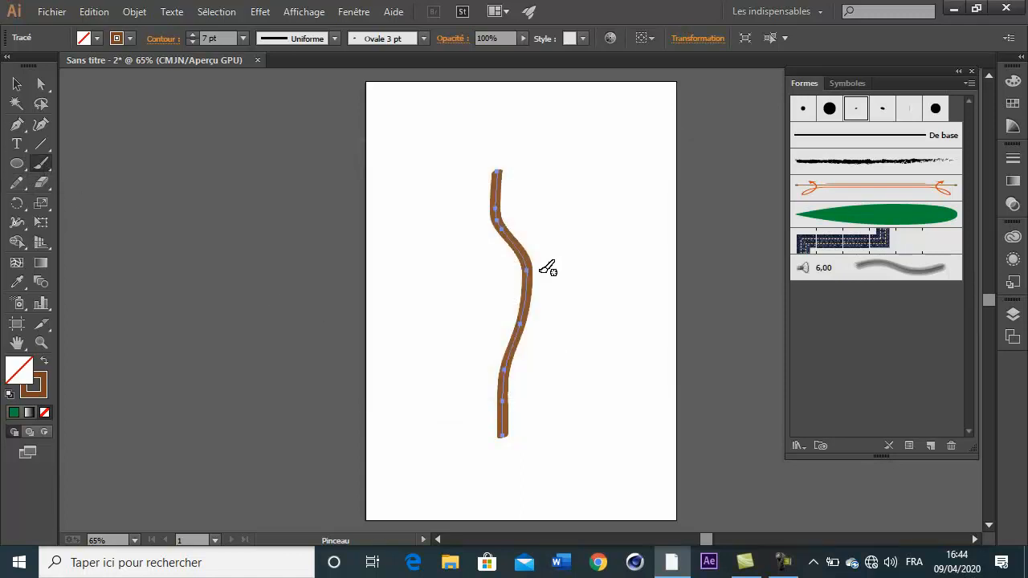
- Paint a forked branch on the right side of the trunk and a curved branch on its left side
left_click_drag(530, 295, 587, 205)
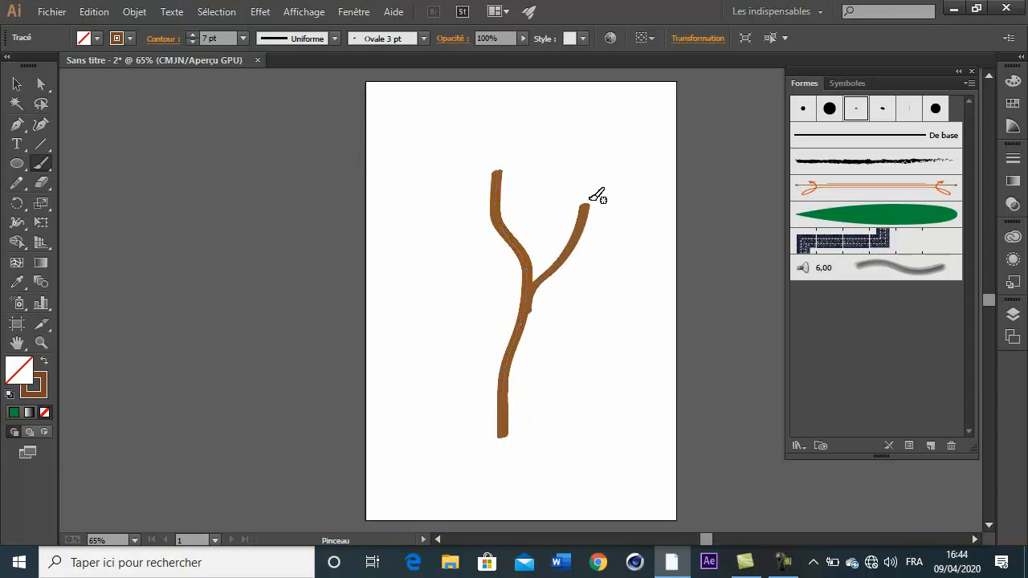
left_click_drag(562, 265, 633, 251)
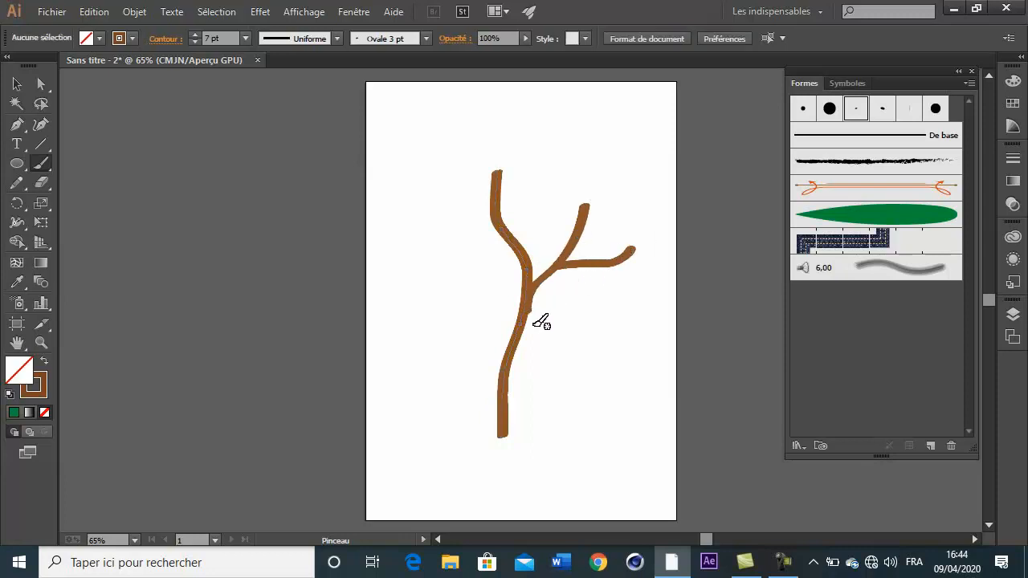
left_click_drag(514, 361, 457, 273)
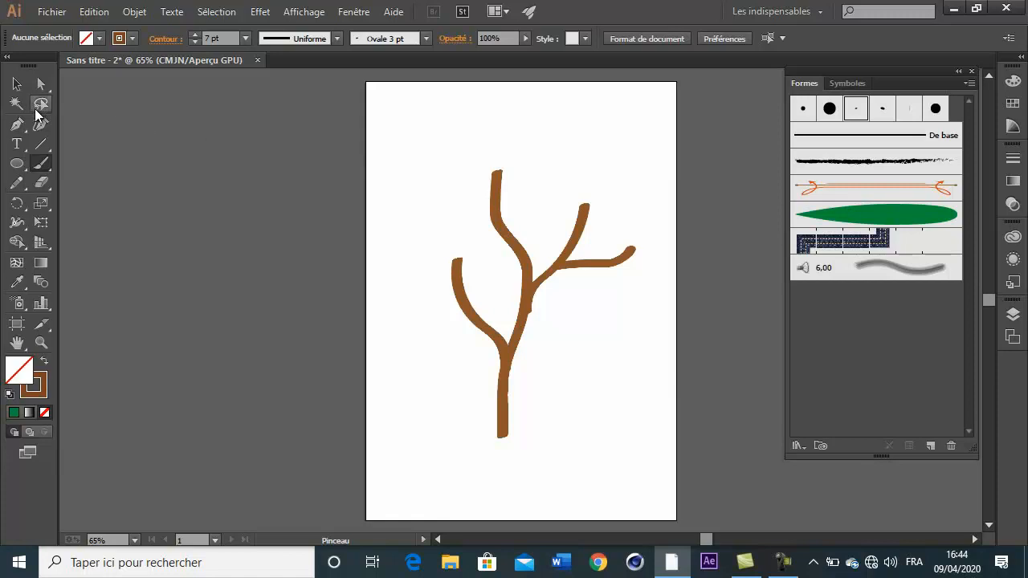
- Paint broad 1 pt leaves around the tips of both right-hand branches with the green leaf art brush
left_click(878, 215)
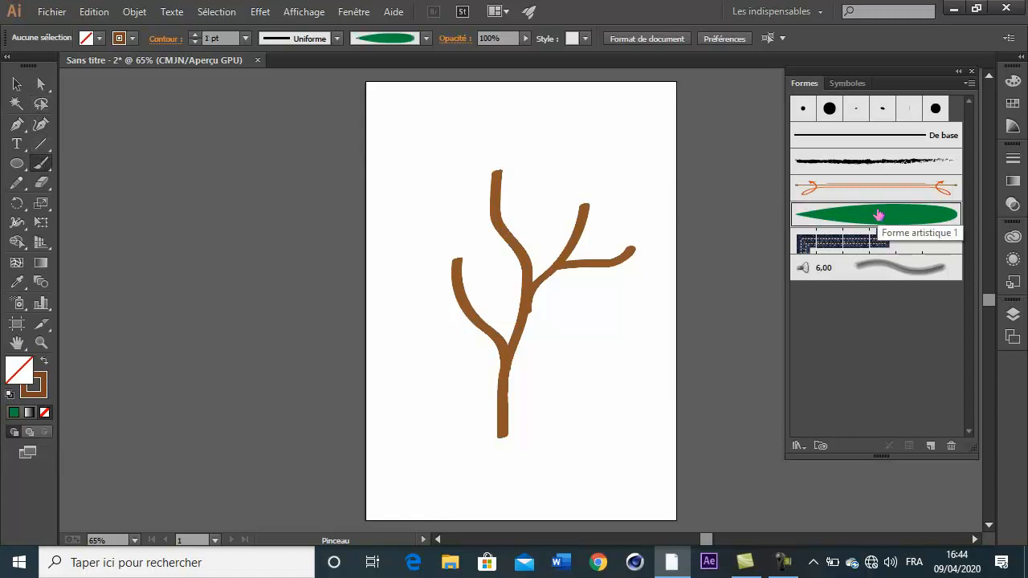
mouse_move(601, 256)
left_mouse_down()
mouse_move(614, 223)
mouse_move(617, 233)
left_mouse_up()
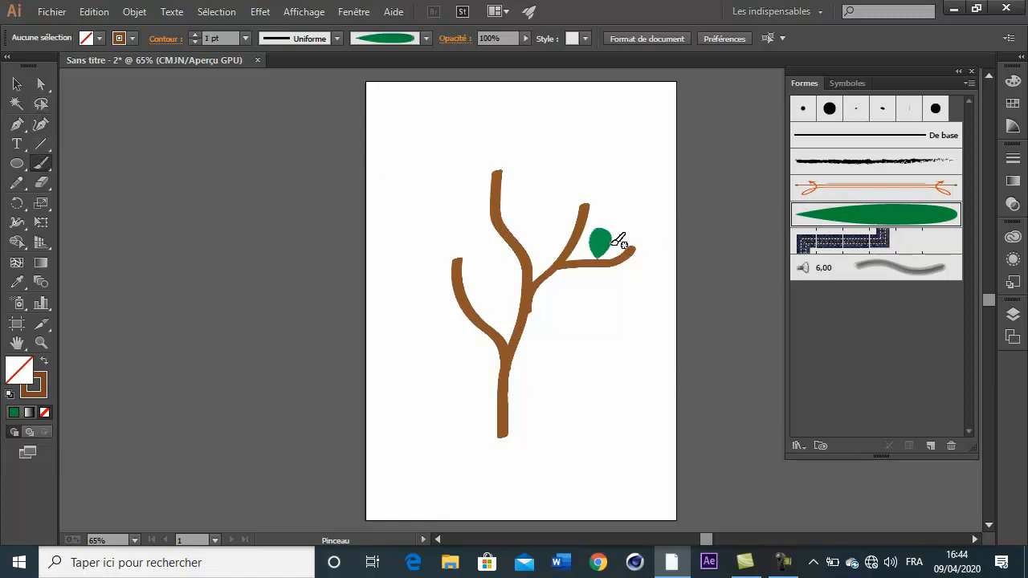
left_click(105, 16)
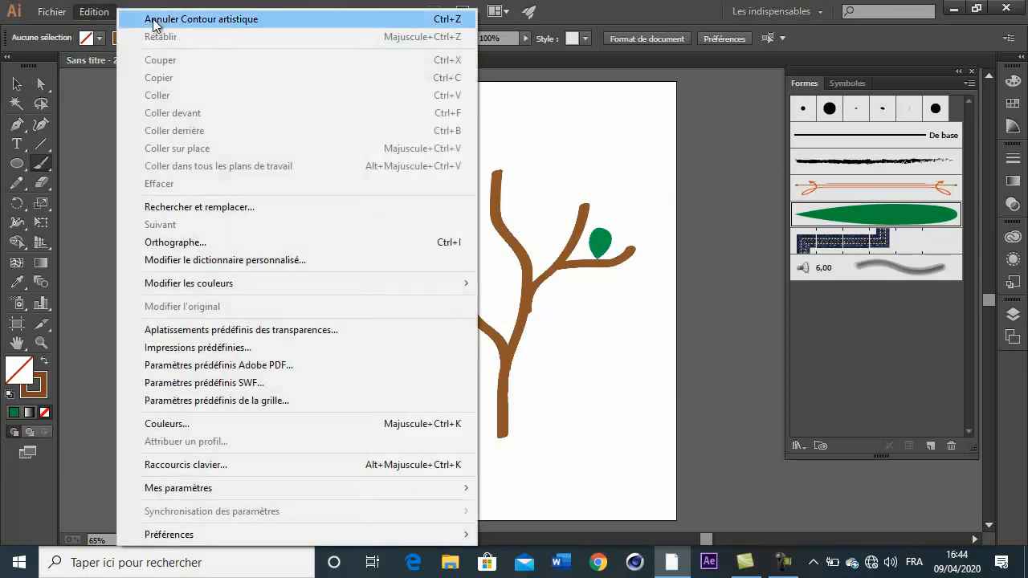
left_click(157, 27)
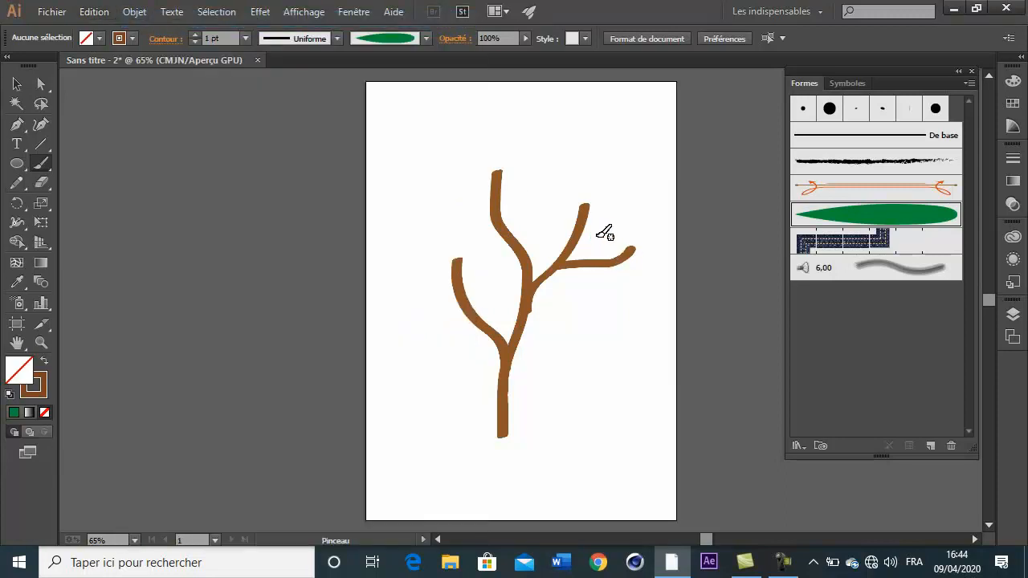
mouse_move(603, 232)
left_mouse_down()
mouse_move(604, 259)
mouse_move(622, 273)
mouse_move(629, 257)
left_mouse_up()
left_click_drag(647, 237, 615, 248)
mouse_move(549, 173)
left_mouse_down()
mouse_move(567, 205)
mouse_move(584, 182)
left_mouse_up()
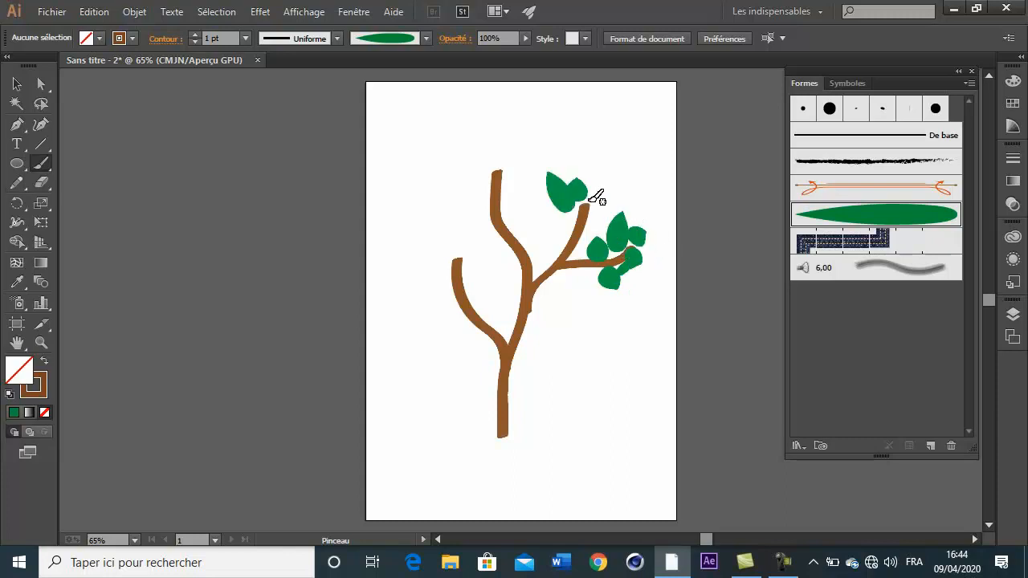
left_click_drag(575, 218, 606, 196)
- Reduce the stroke to 0,5 pt and paint smaller leaves along the trunk's top, the left branch and around the right fork
left_click(245, 39)
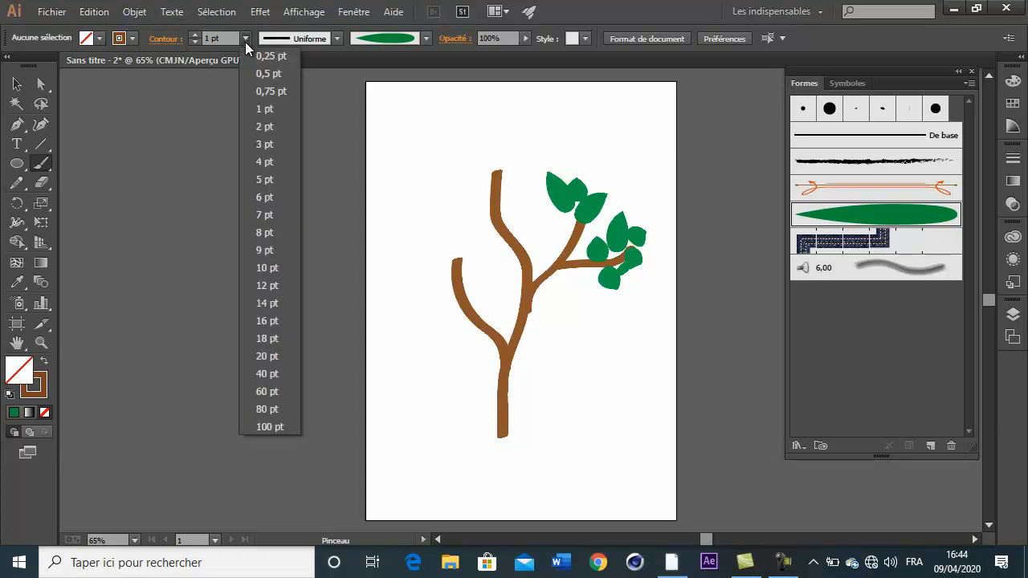
left_click(265, 72)
left_click_drag(514, 159, 498, 210)
left_click_drag(466, 170, 492, 193)
left_click_drag(472, 199, 493, 218)
mouse_move(480, 255)
left_mouse_down()
mouse_move(464, 281)
mouse_move(469, 297)
left_mouse_up()
mouse_move(435, 271)
left_mouse_down()
mouse_move(458, 286)
mouse_move(462, 309)
left_mouse_up()
mouse_move(435, 242)
left_mouse_down()
mouse_move(449, 257)
mouse_move(463, 249)
left_mouse_up()
left_click_drag(487, 301, 492, 321)
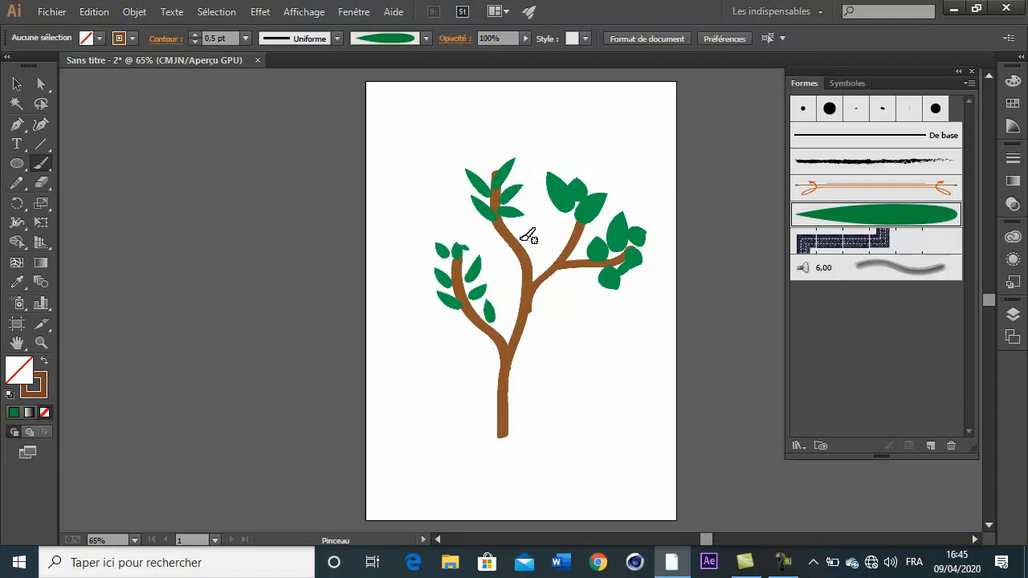
mouse_move(521, 239)
left_mouse_down()
mouse_move(537, 225)
mouse_move(535, 270)
left_mouse_up()
left_click_drag(499, 242, 525, 269)
left_click_drag(572, 246, 564, 221)
mouse_move(581, 279)
left_mouse_down()
mouse_move(591, 296)
mouse_move(564, 284)
left_mouse_up()
- Create an art brush (Forme artistique) from the whole tree with a fixed width of 49%, and delete the original tree
left_click(17, 83)
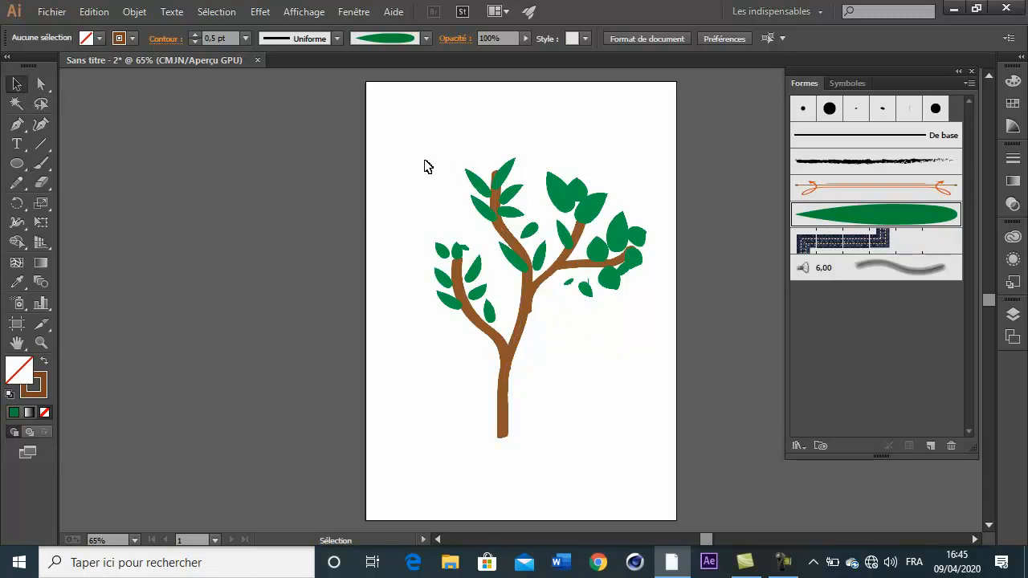
left_click_drag(405, 125, 663, 470)
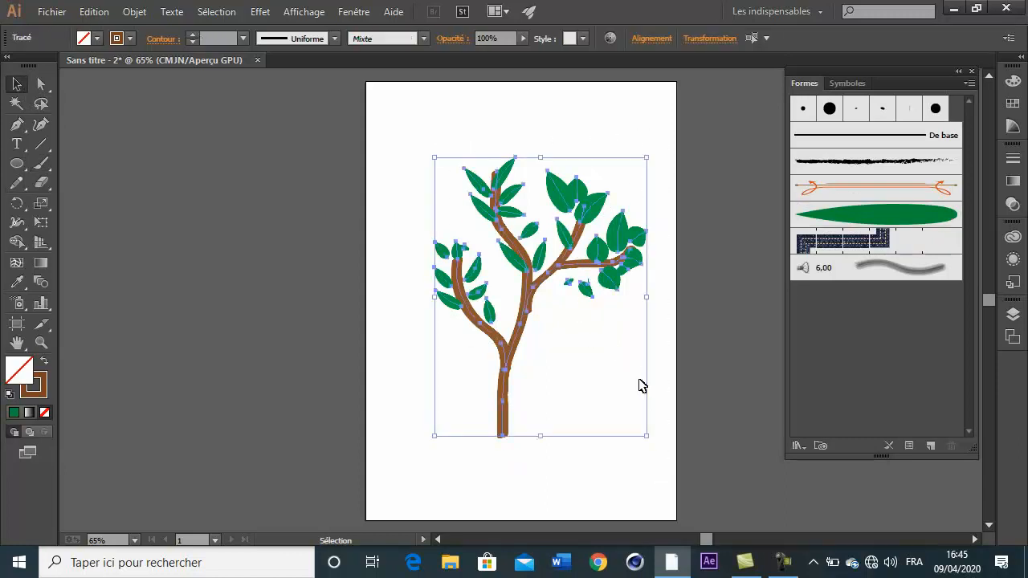
mouse_move(587, 267)
left_mouse_down()
mouse_move(792, 380)
mouse_move(898, 373)
left_mouse_up()
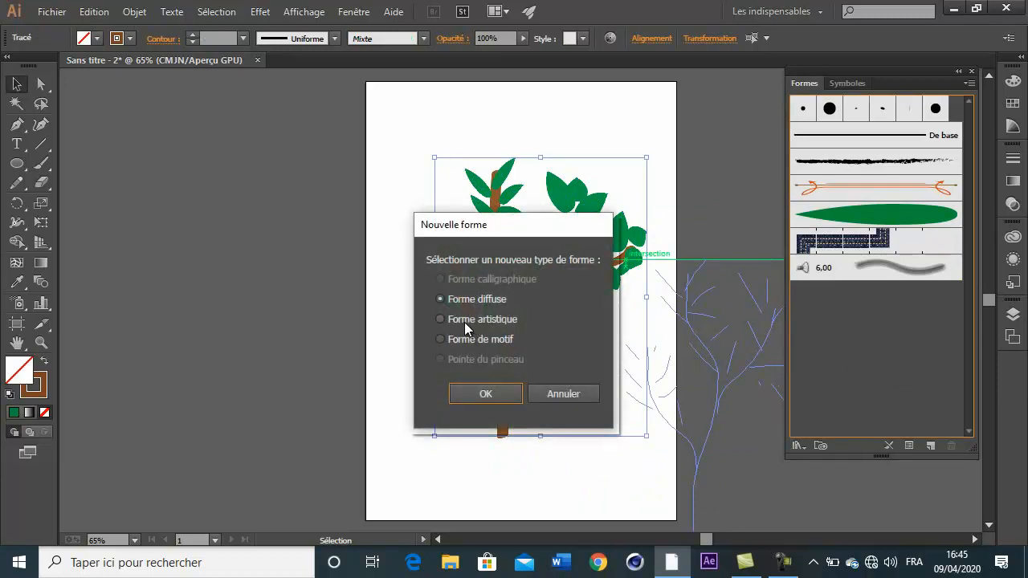
left_click(465, 321)
left_click(489, 392)
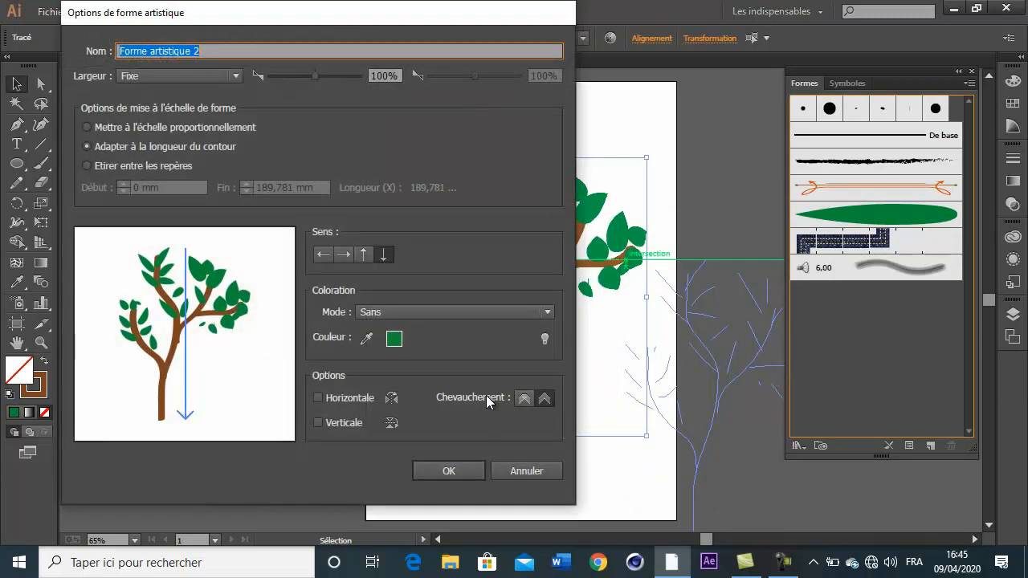
left_click_drag(313, 77, 292, 89)
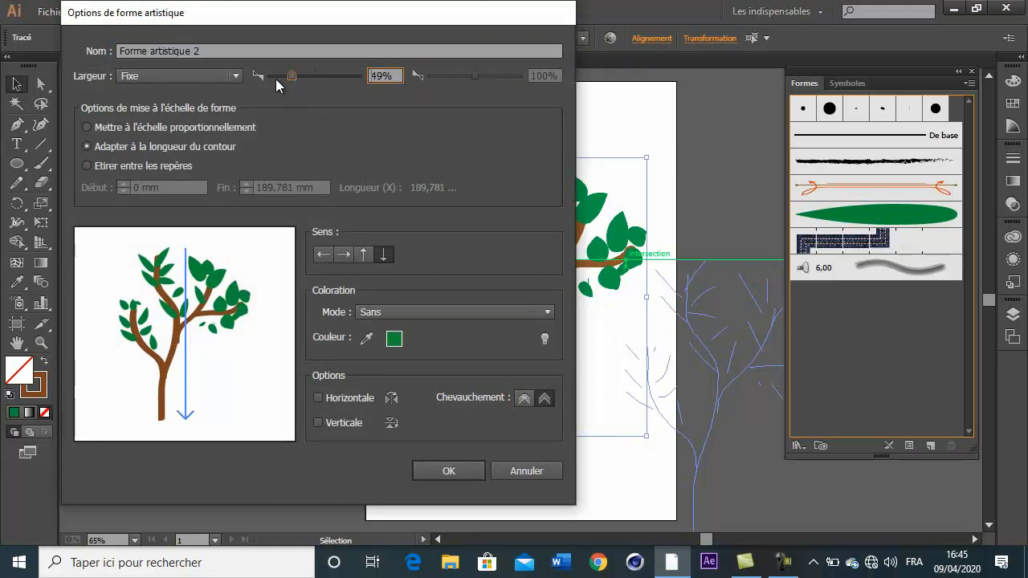
left_click(448, 472)
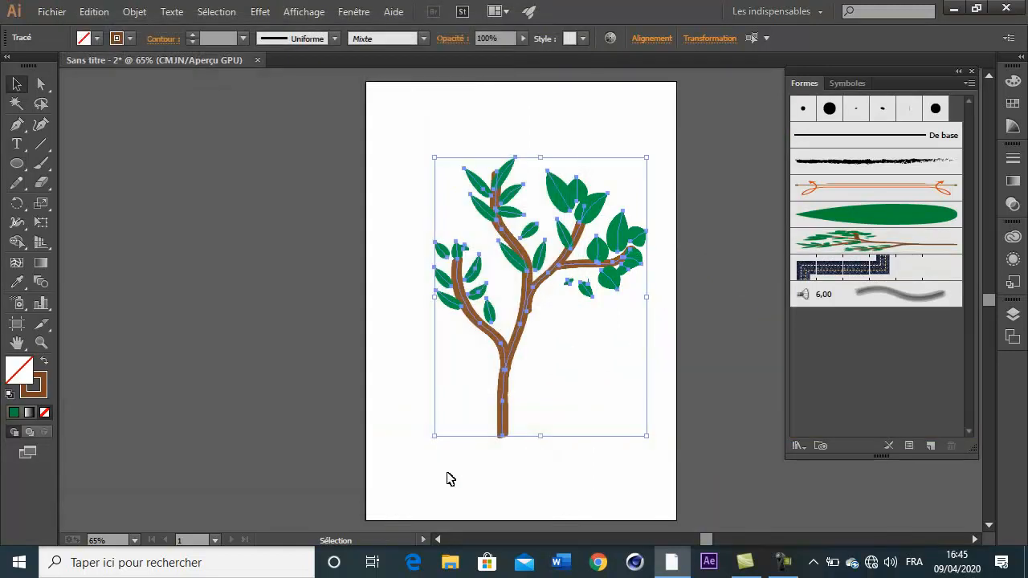
key("Delete")
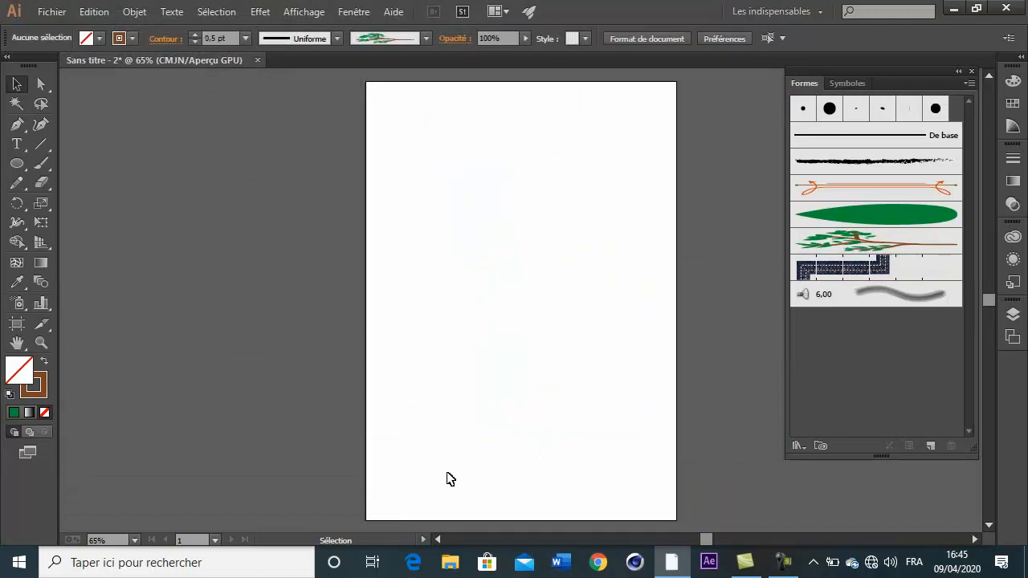
- Paint eight trees across the artboard with the tree art brush at 1 pt, using downward strokes, and delete them all
left_click(893, 250)
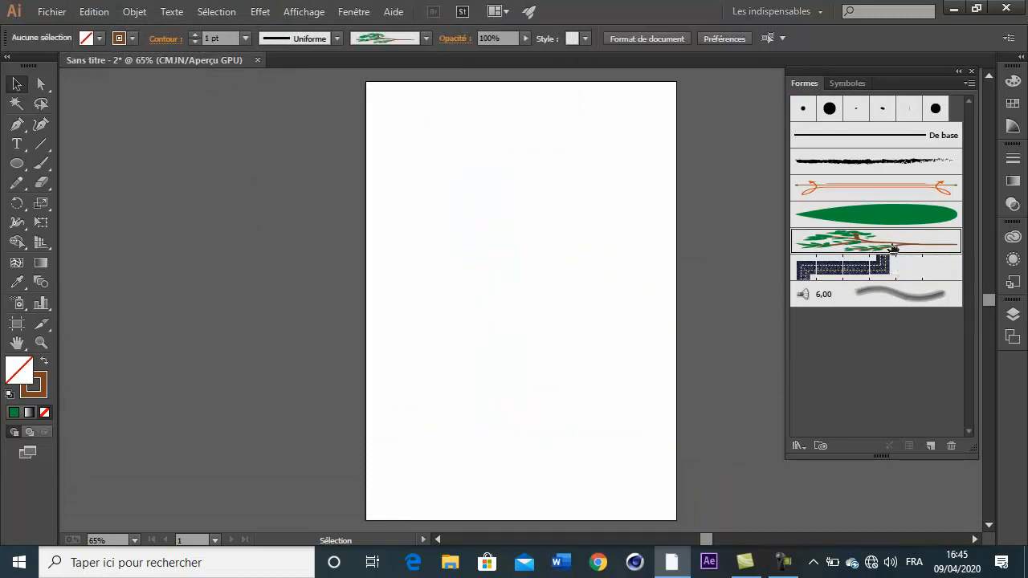
left_click(41, 163)
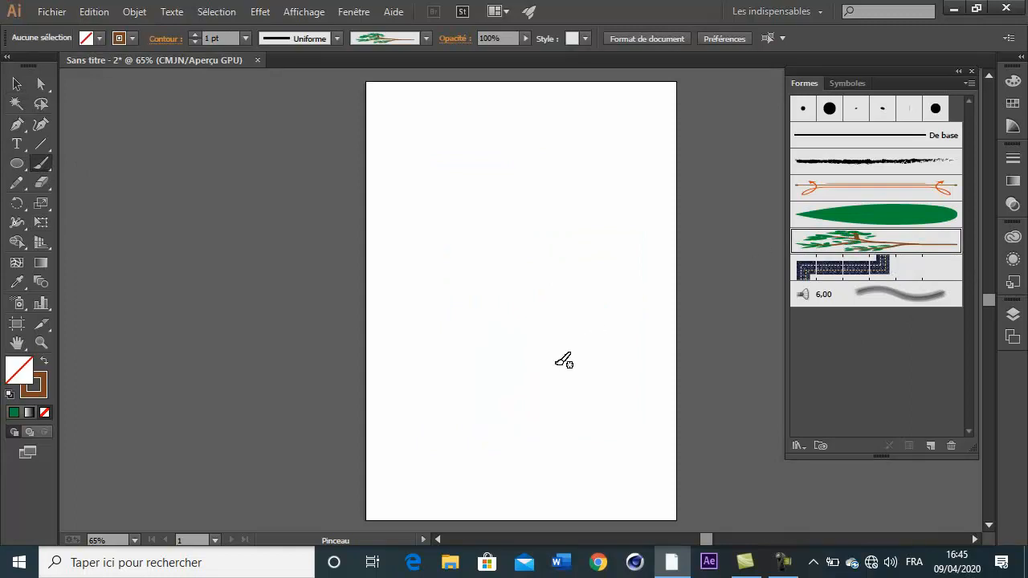
left_click_drag(446, 249, 459, 227)
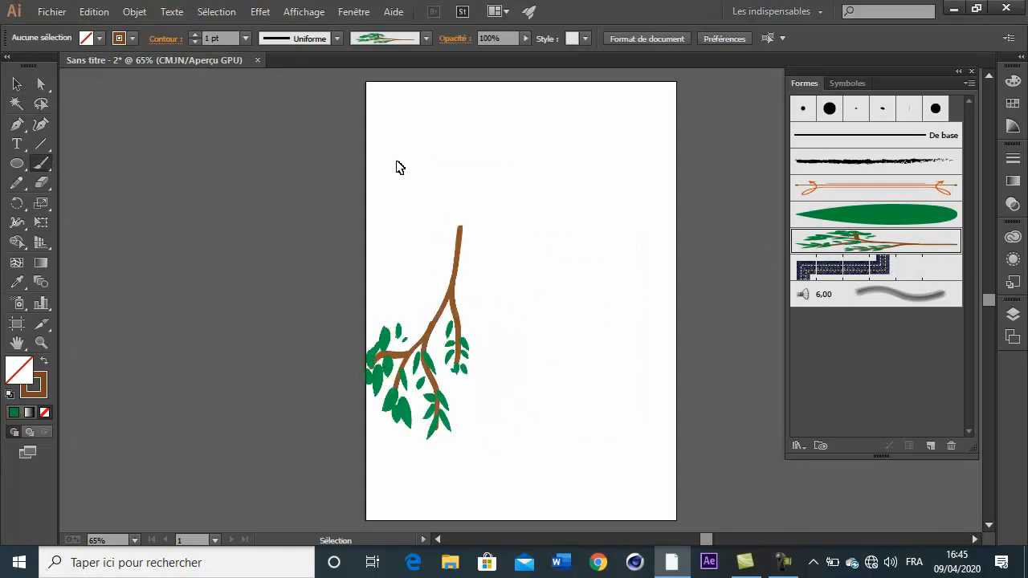
key("ctrl+z")
left_click_drag(442, 207, 393, 401)
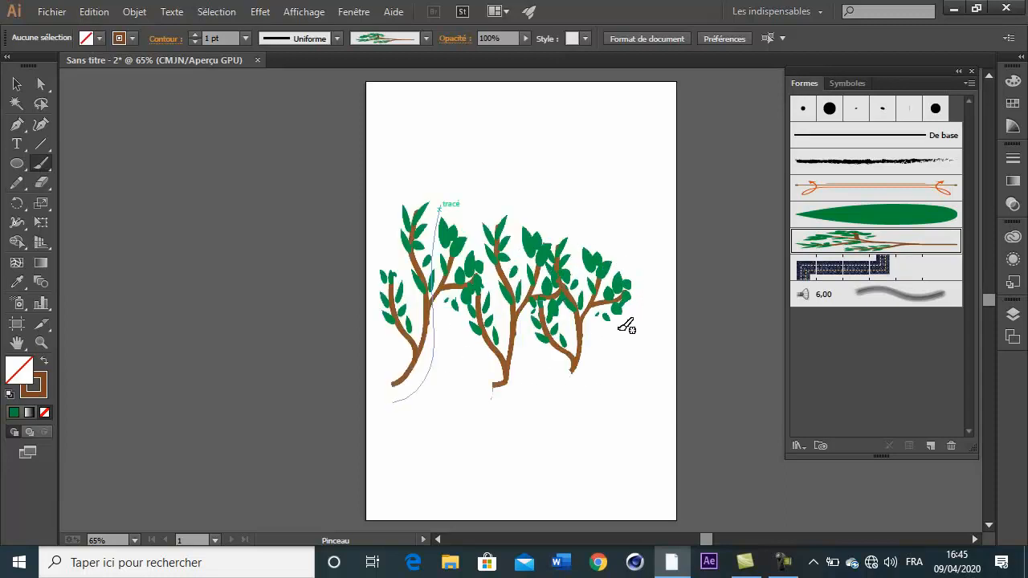
left_click_drag(617, 342, 638, 439)
left_click_drag(539, 384, 539, 483)
left_click_drag(464, 374, 440, 462)
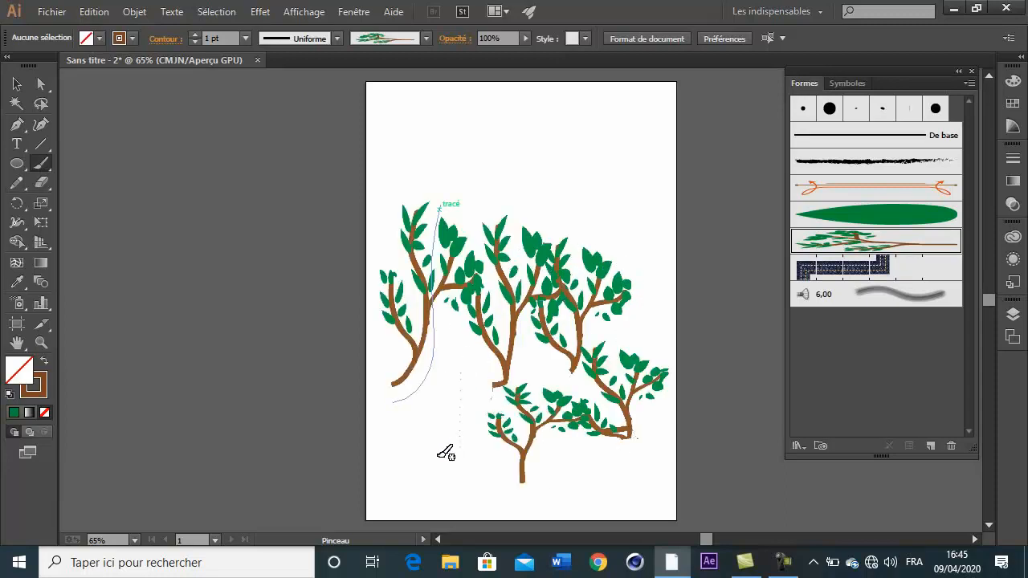
left_click_drag(418, 391, 399, 467)
left_click_drag(618, 98, 634, 249)
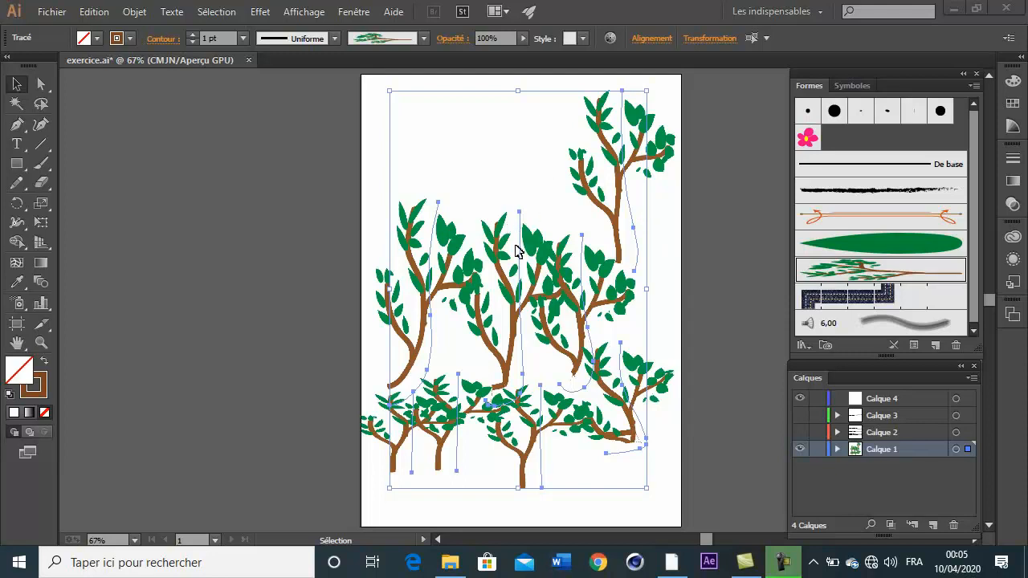
key("Delete")
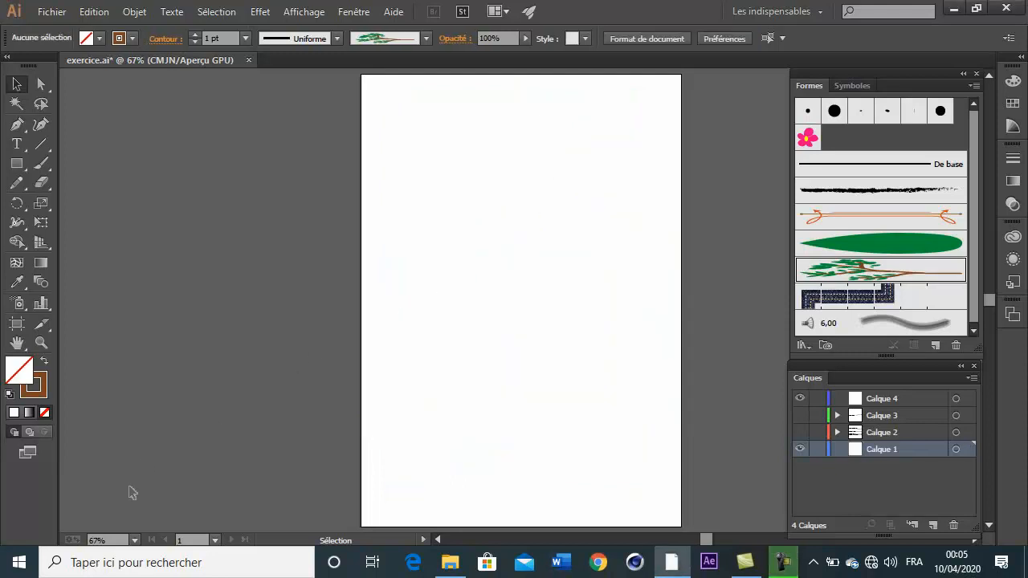
- Show the brush-category labels on Calque 2 and make Calque 4 the active layer
left_click(113, 537)
type("150")
key("Return")
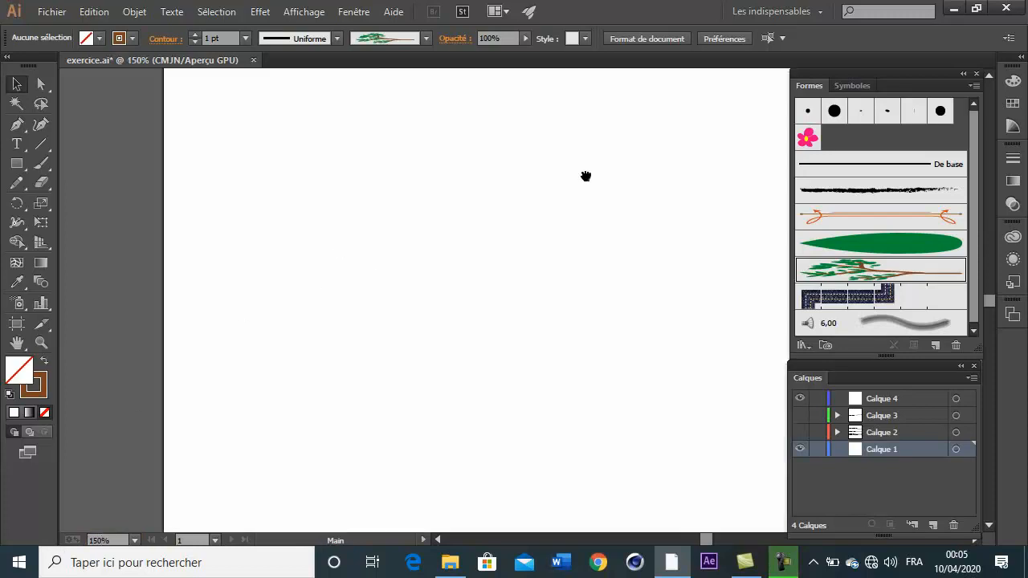
left_click_drag(585, 174, 524, 434)
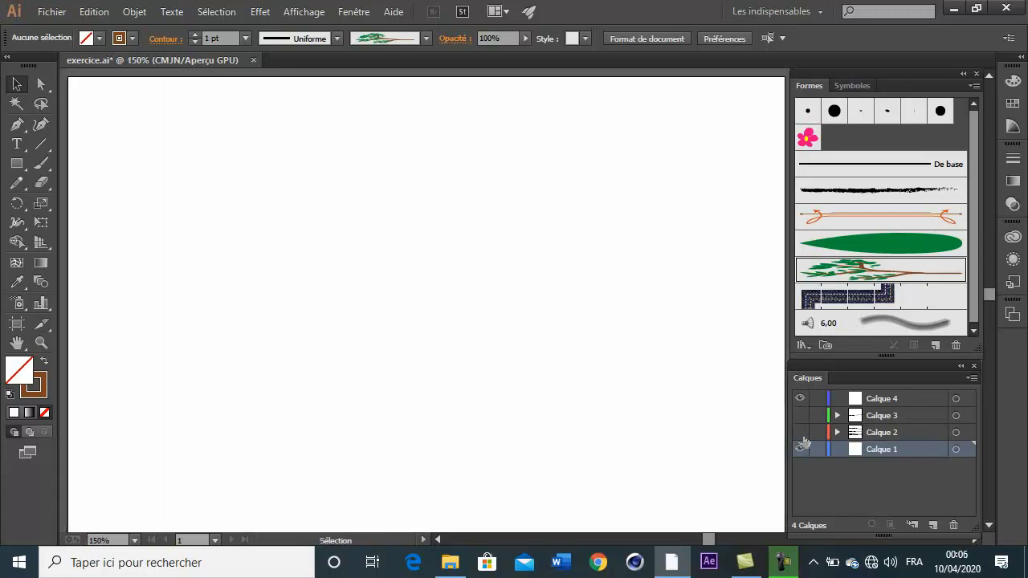
left_click(800, 432)
left_click_drag(702, 222, 725, 214)
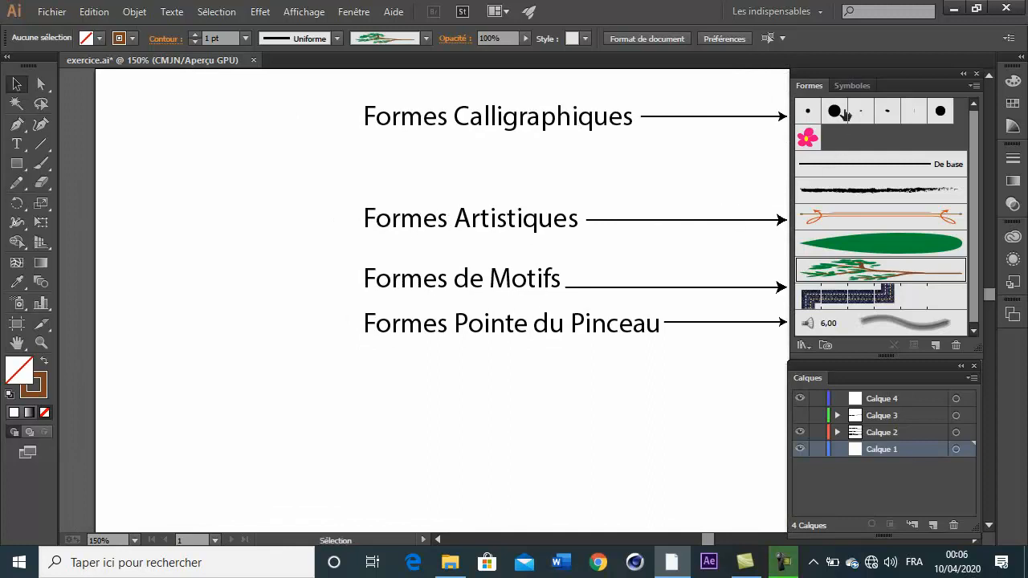
left_click(891, 396)
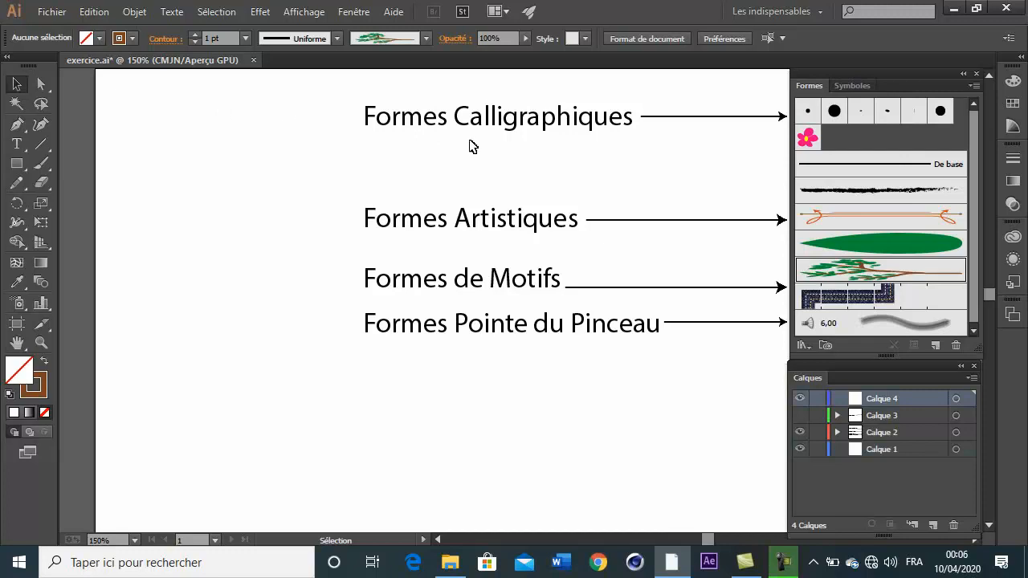
- Paint a brown zigzag beside the Formes Calligraphiques label with the Plat 5 pt calligraphic brush, and set its stroke to 3 pt
left_click(914, 117)
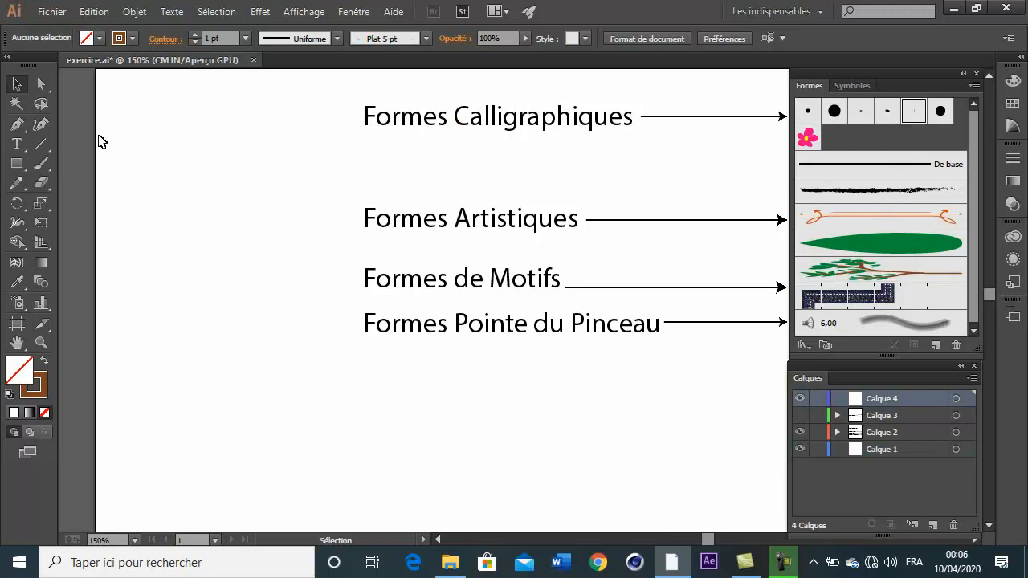
left_click(41, 163)
mouse_move(129, 135)
left_mouse_down()
mouse_move(188, 101)
mouse_move(271, 109)
mouse_move(259, 133)
mouse_move(286, 137)
mouse_move(332, 108)
left_mouse_up()
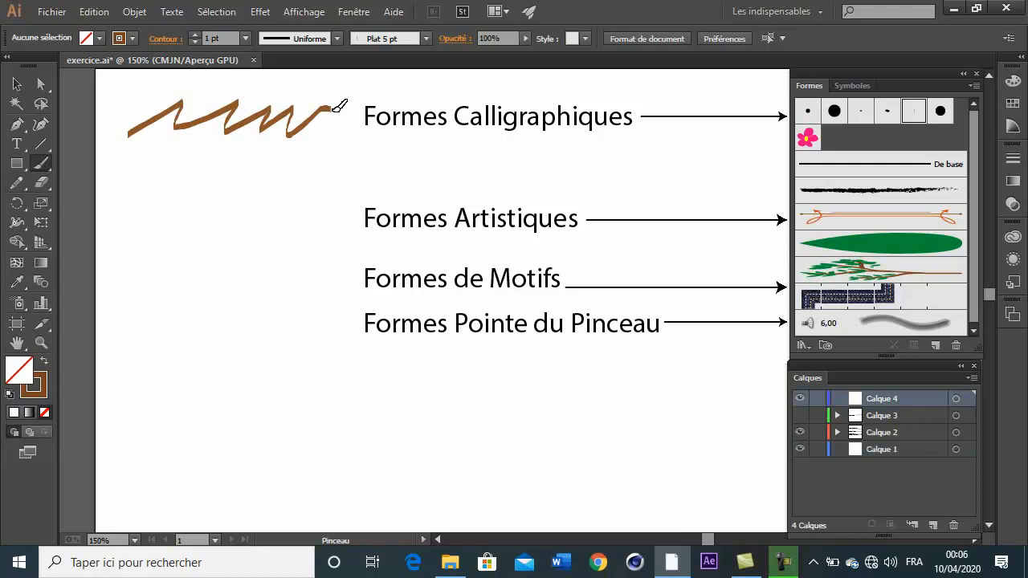
left_click(190, 35)
left_click(191, 35)
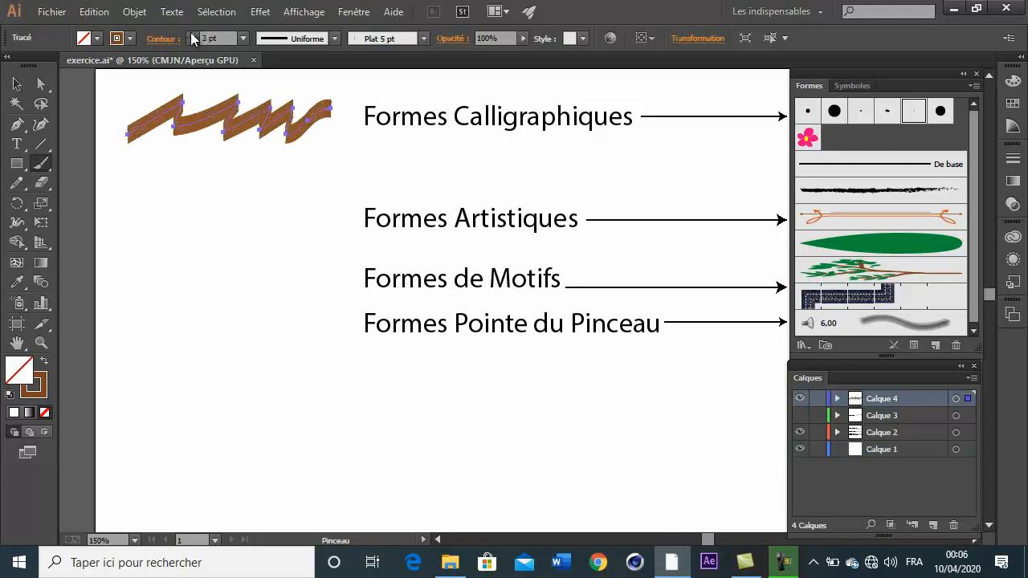
left_click(16, 83)
left_click(142, 179)
- Paint a brown zigzag beside the Formes Artistiques label with the rough charcoal-like art brush, and set its stroke to 3 pt
left_click(838, 195)
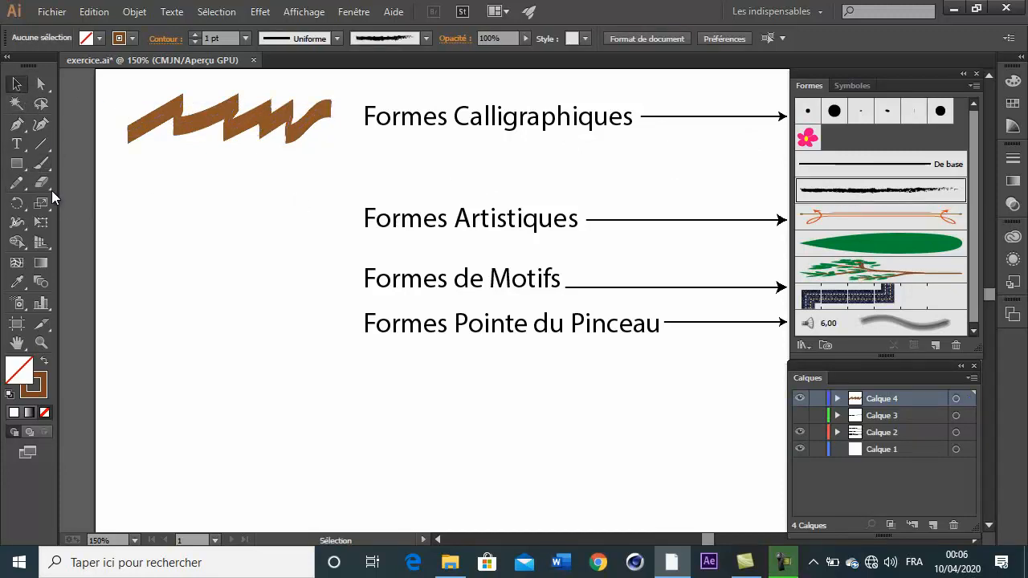
left_click(41, 162)
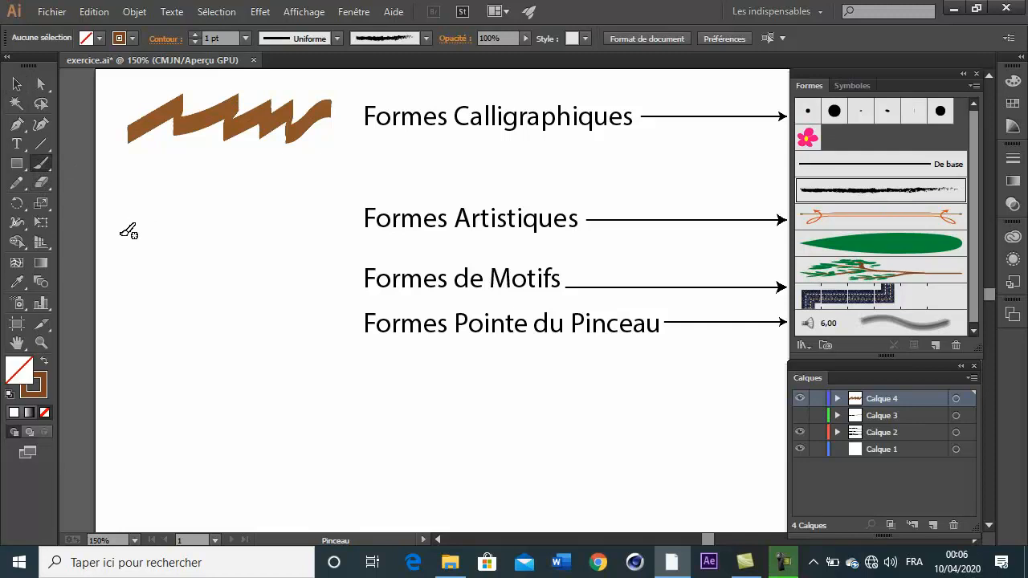
left_click_drag(343, 207, 338, 212)
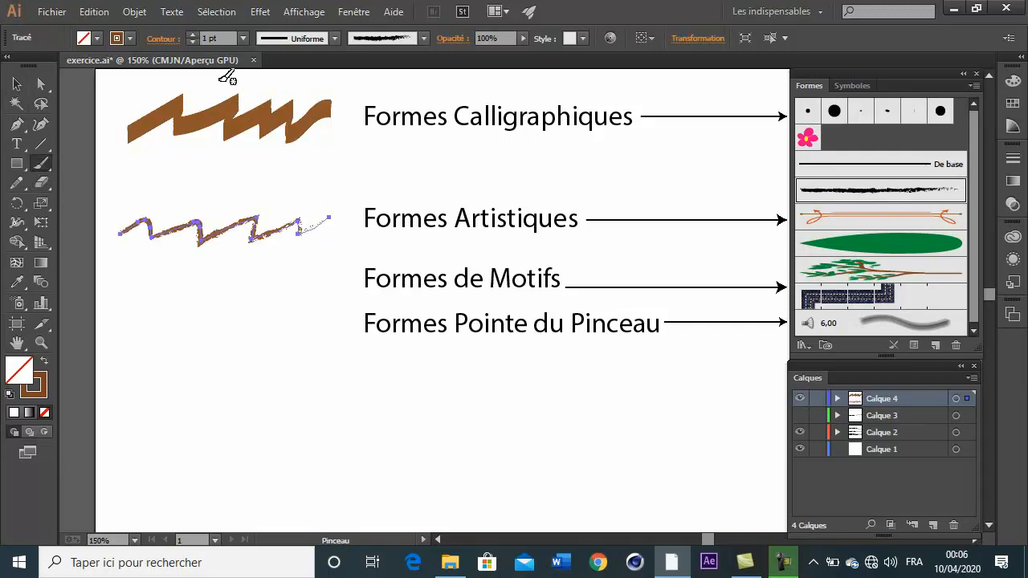
left_click(193, 35)
left_click(193, 35)
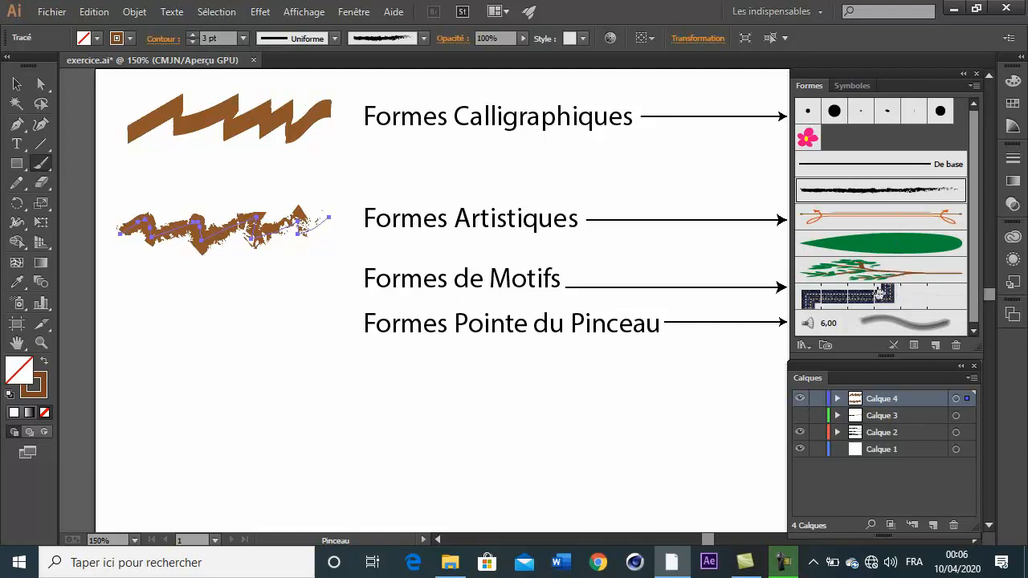
left_click(16, 83)
left_click(279, 278)
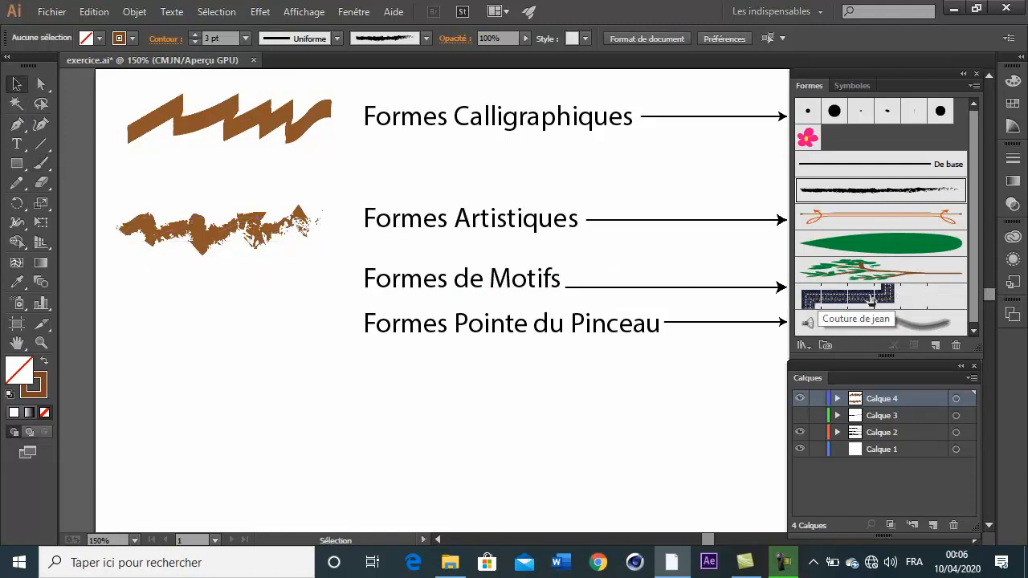
- Paint a straight horizontal 1 pt band beside the Formes de Motifs label with the Couture de jean pattern brush
left_click(41, 163)
left_click(862, 304)
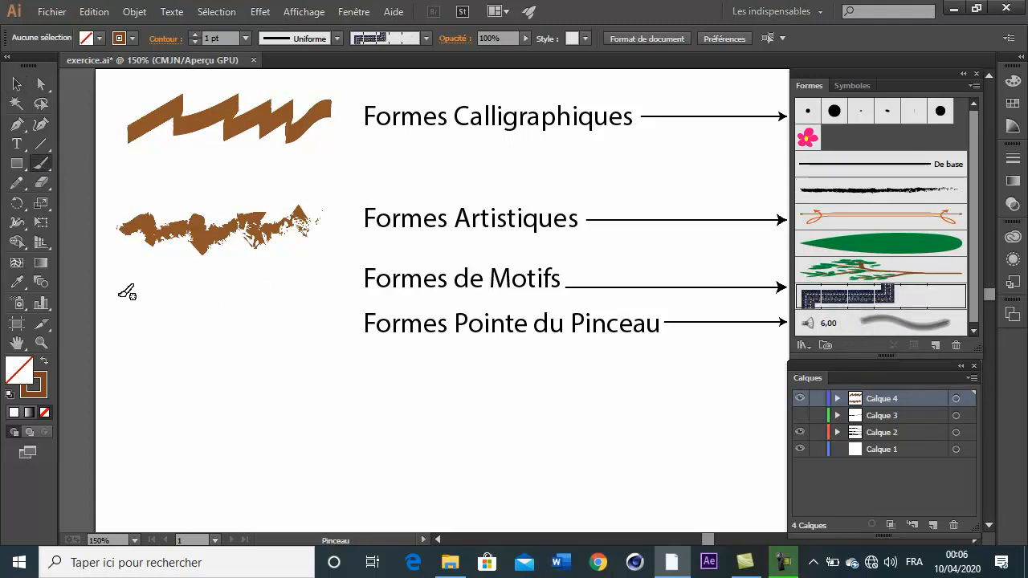
left_click_drag(341, 295, 341, 295)
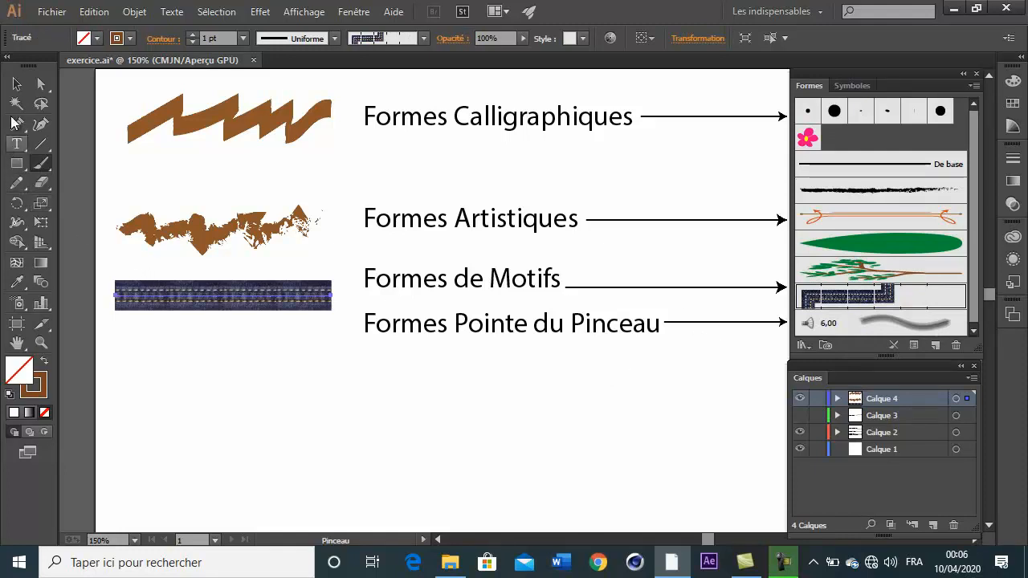
left_click(15, 87)
left_click(478, 389)
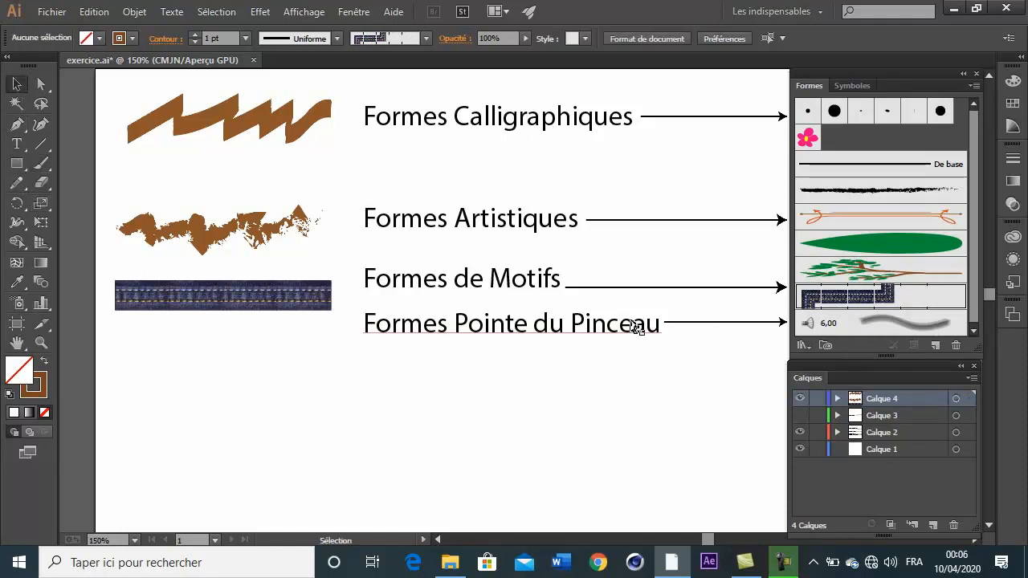
- Paint a wavy 1 pt stroke beside the Formes Pointe du Pinceau label with the 6,00 bristle brush
left_click(887, 329)
left_click(41, 163)
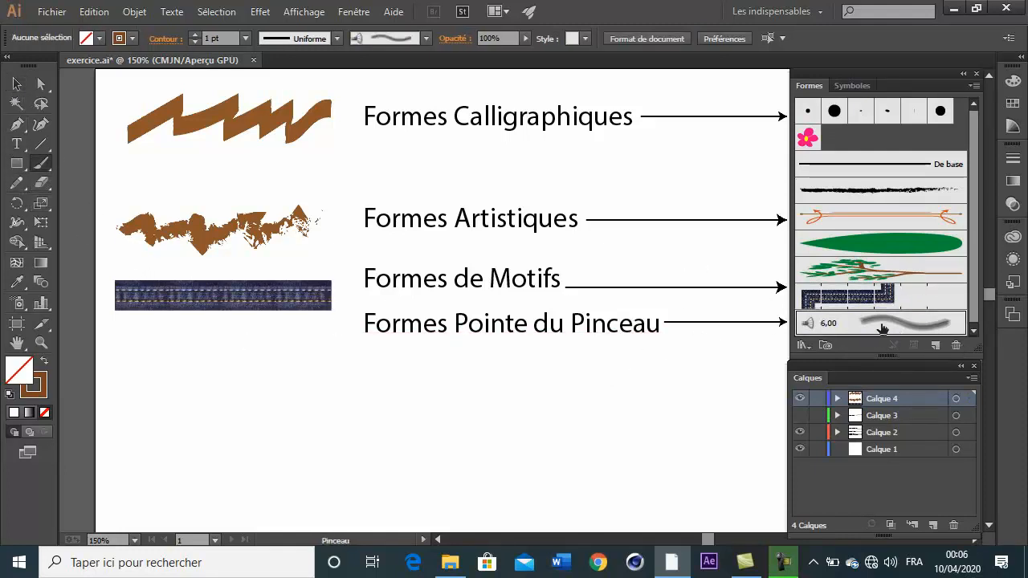
mouse_move(107, 355)
left_mouse_down()
mouse_move(250, 336)
mouse_move(342, 340)
left_mouse_up()
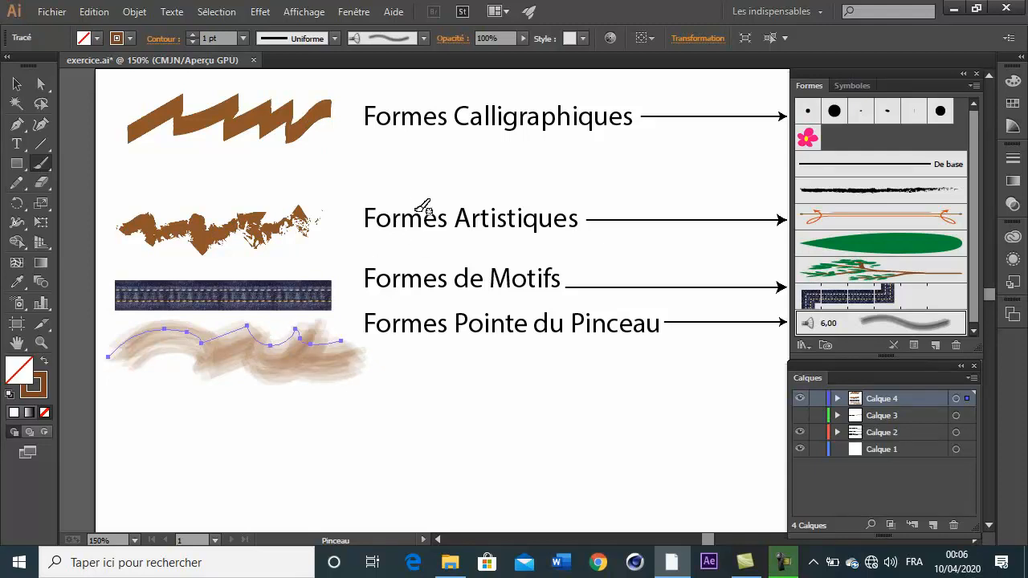
left_click(16, 83)
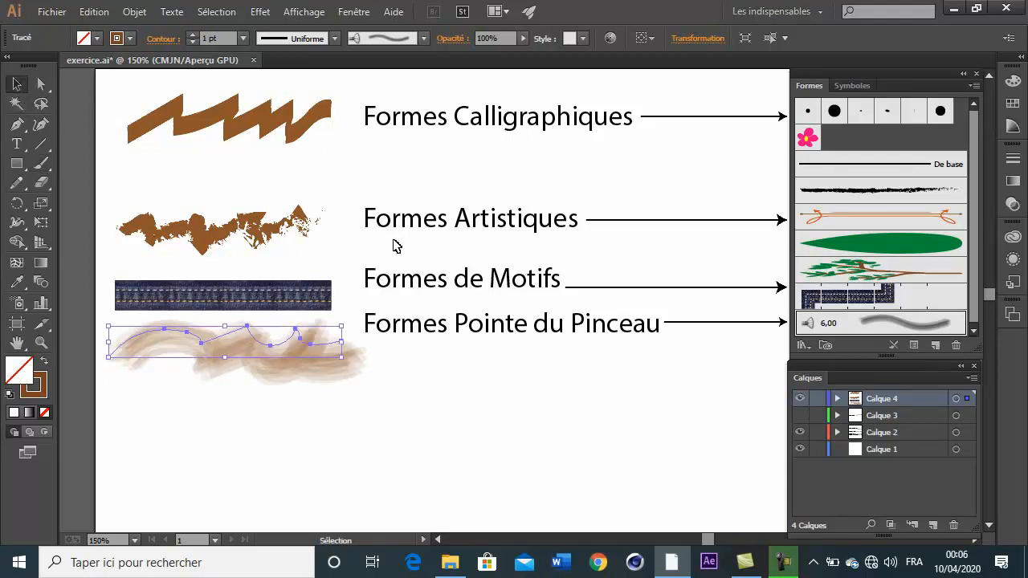
left_click(426, 366)
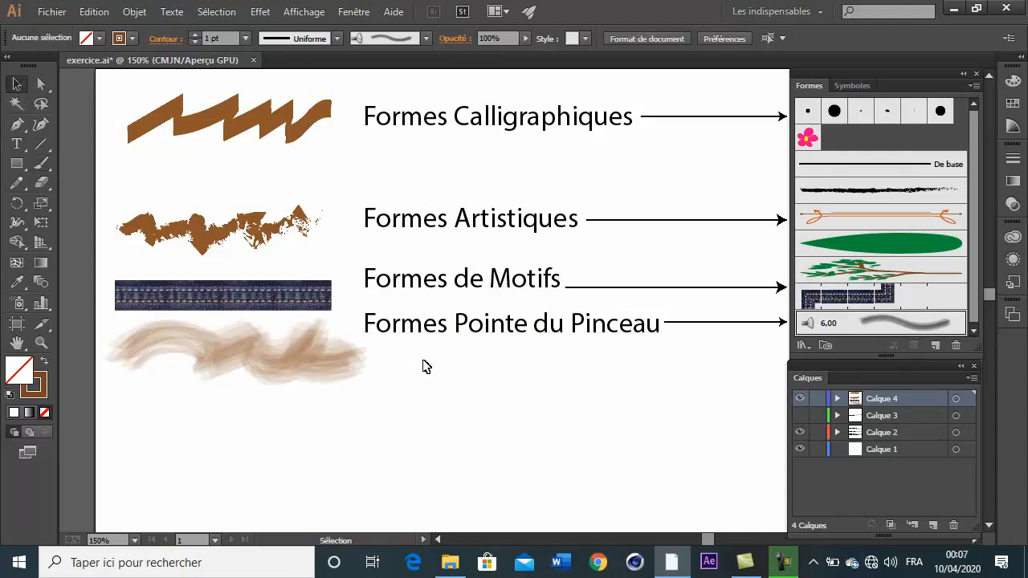
- Show Calque 3 and paint a horizontal row of flowers beside the Formes Diffuses label with the pink flower scatter brush
left_click(805, 416)
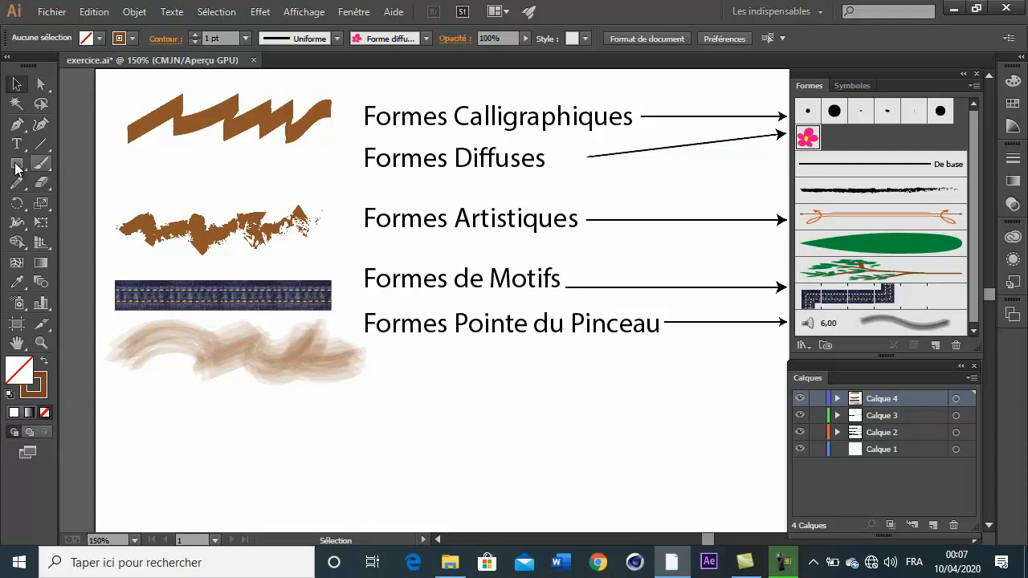
left_click(41, 163)
left_click_drag(106, 171, 340, 167)
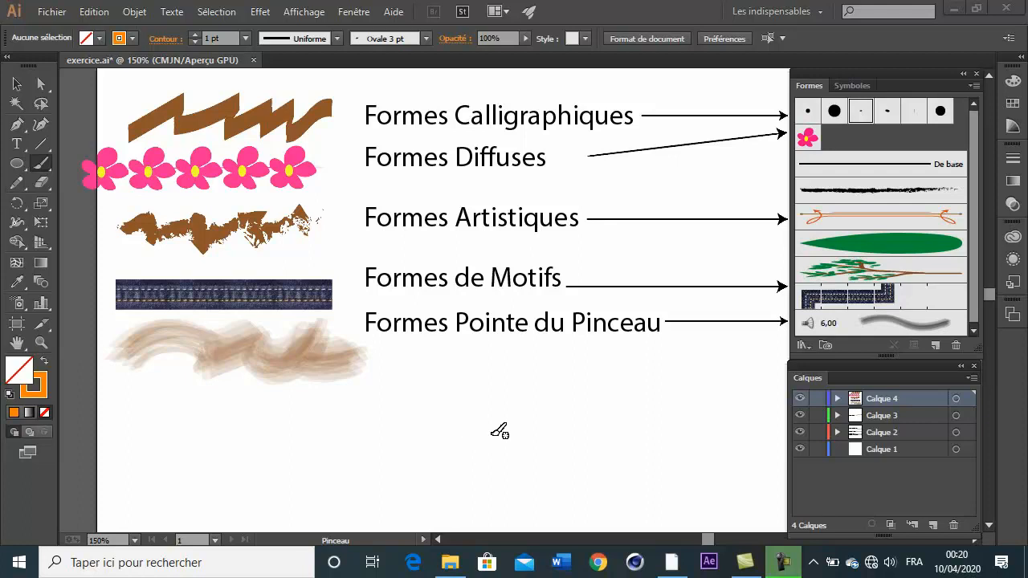
- Paint a small four-petal flower below the labels with the orange Ovale 3 pt brush and fill it with the same orange
mouse_move(487, 434)
left_mouse_down()
mouse_move(491, 415)
mouse_move(504, 422)
mouse_move(484, 444)
mouse_move(473, 441)
mouse_move(498, 433)
left_mouse_up()
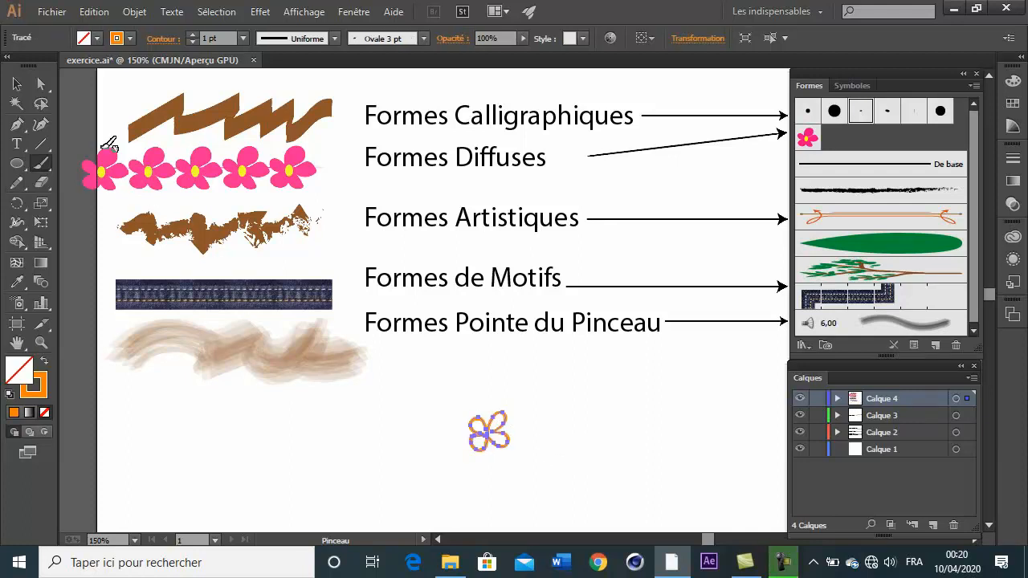
left_click(97, 38)
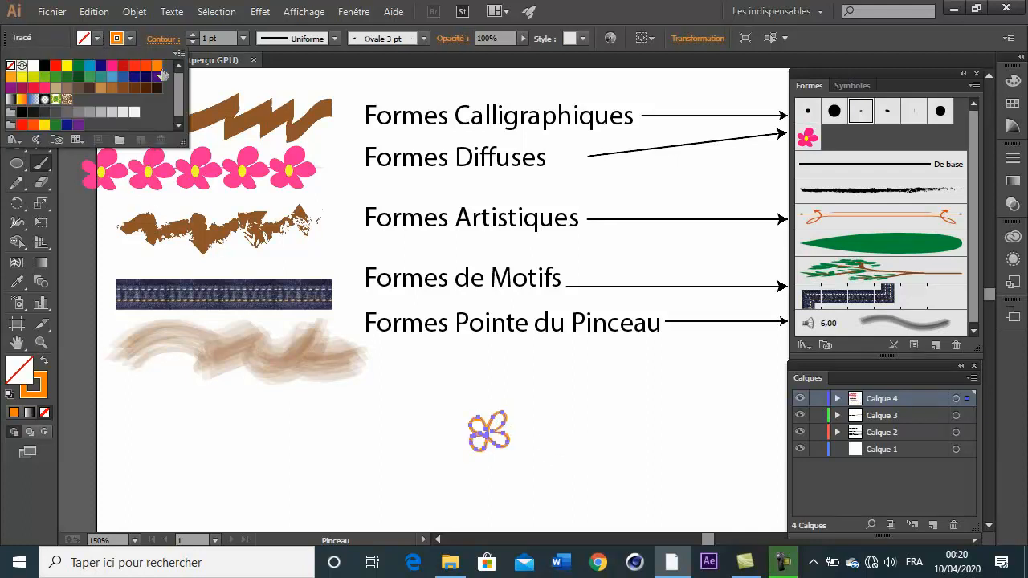
left_click(157, 65)
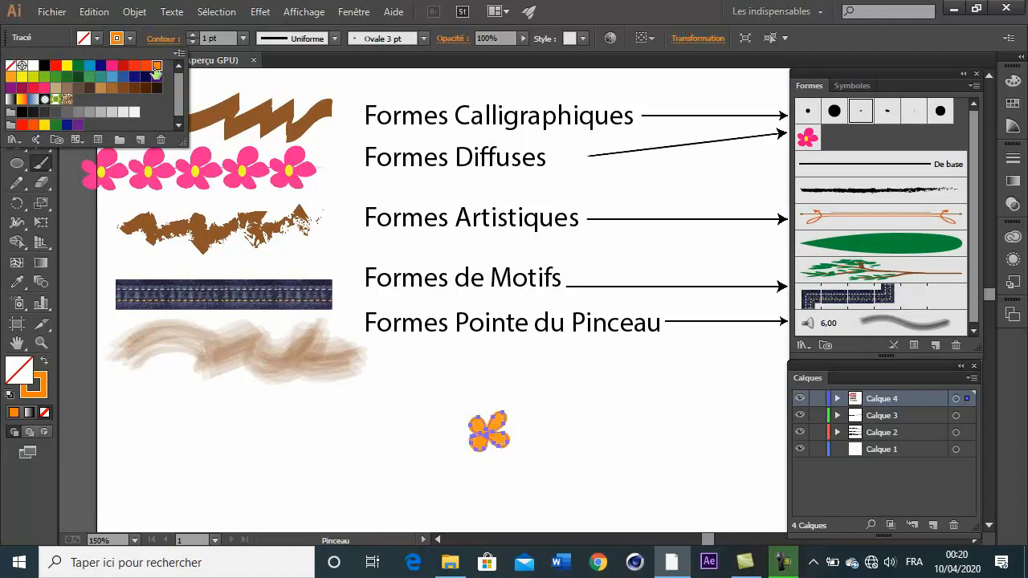
left_click(265, 350)
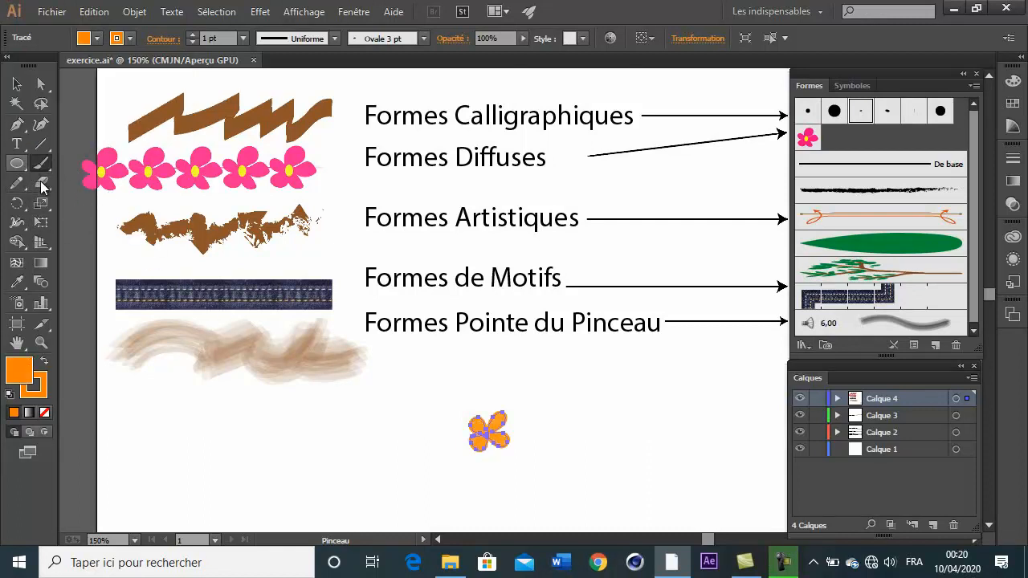
left_click(18, 85)
left_click(169, 372)
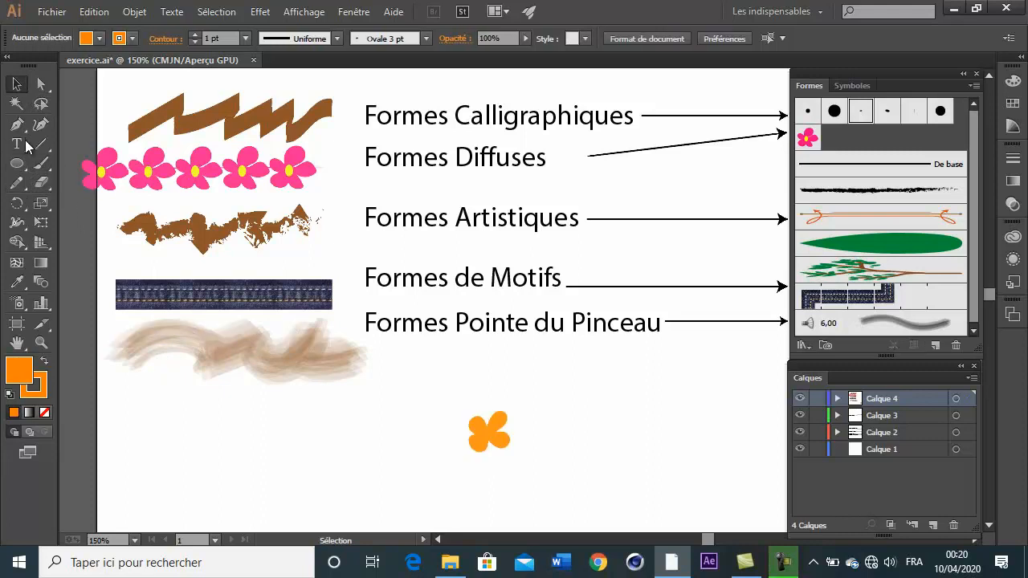
- Draw a small red-filled circle with the Ellipse tool at the centre of the orange flower
left_click_drag(24, 161, 97, 208)
left_click(88, 39)
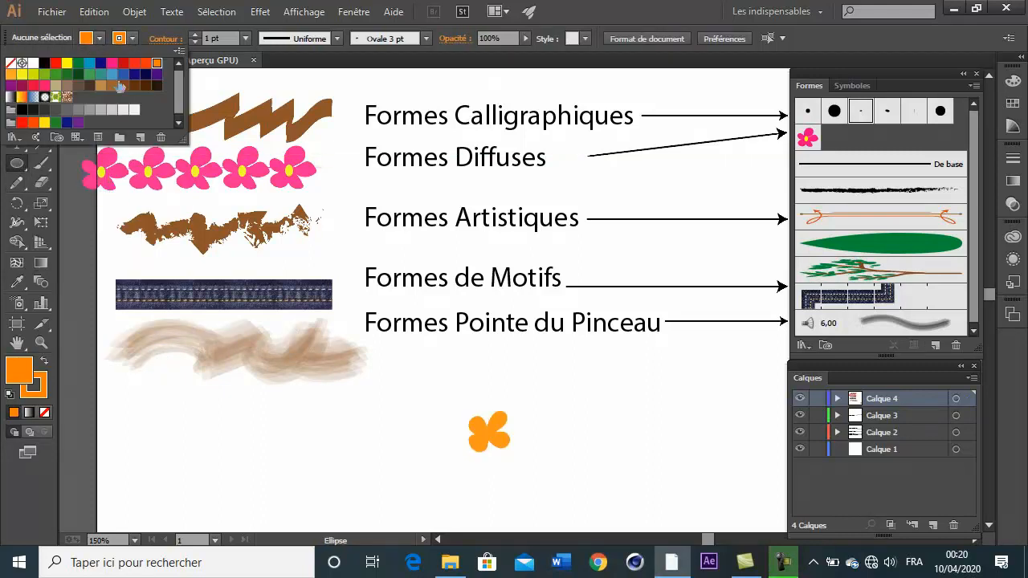
left_click(123, 62)
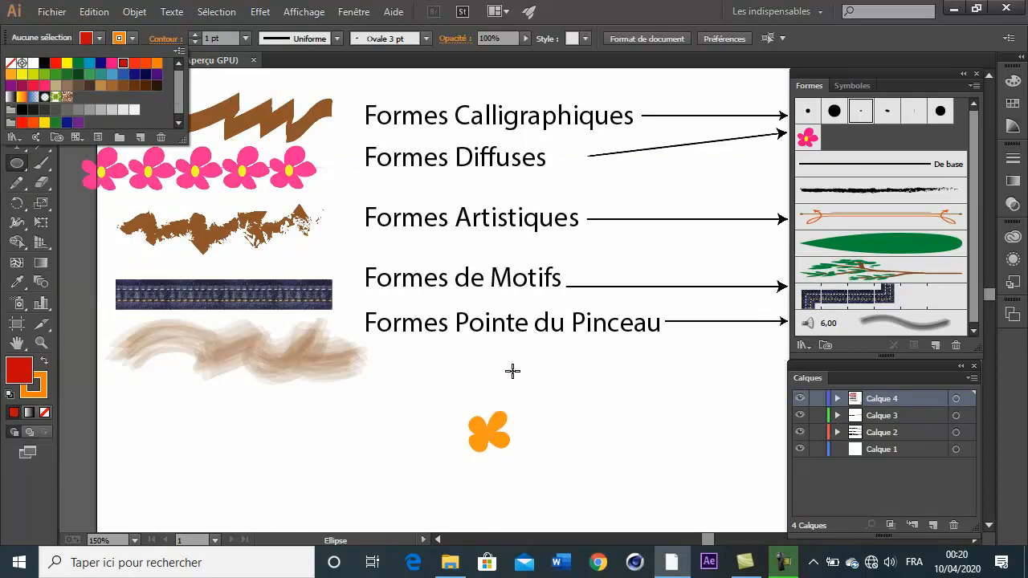
left_click(523, 411)
scroll(501, 433, "up", 3)
scroll(502, 433, "up", 1)
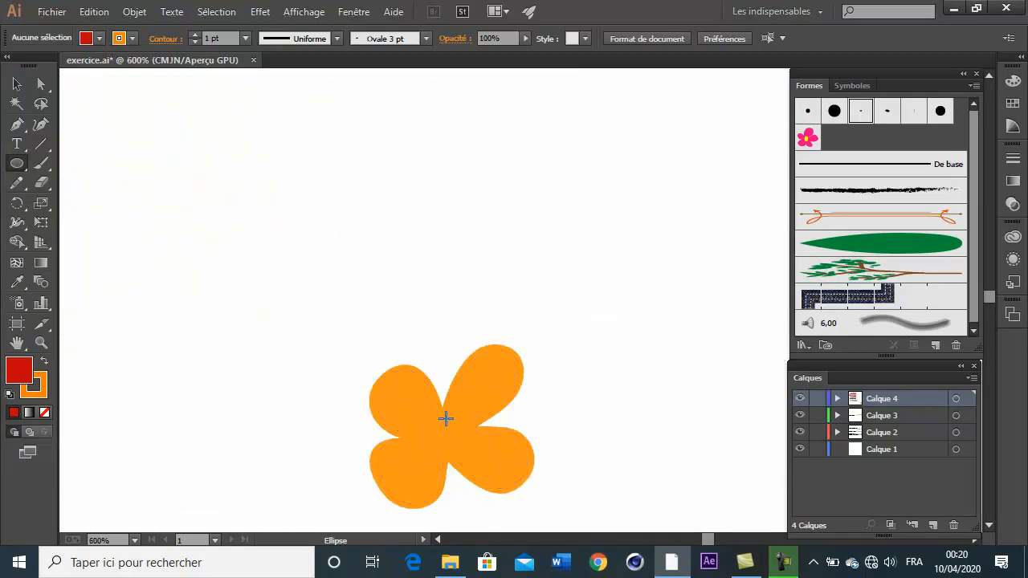
left_click_drag(438, 418, 460, 432)
- Create a scatter brush (Forme diffuse) from the whole orange flower with its size set to Aléatoire, and delete the original flower
left_click(17, 84)
left_click_drag(341, 322, 559, 523)
mouse_move(500, 466)
left_mouse_down()
mouse_move(631, 447)
mouse_move(874, 264)
left_mouse_up()
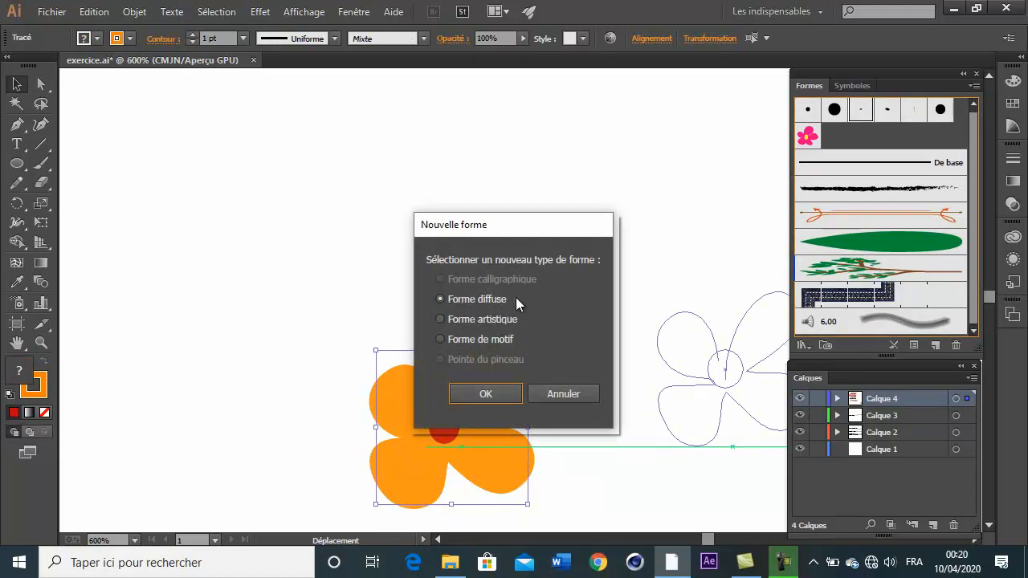
left_click(501, 393)
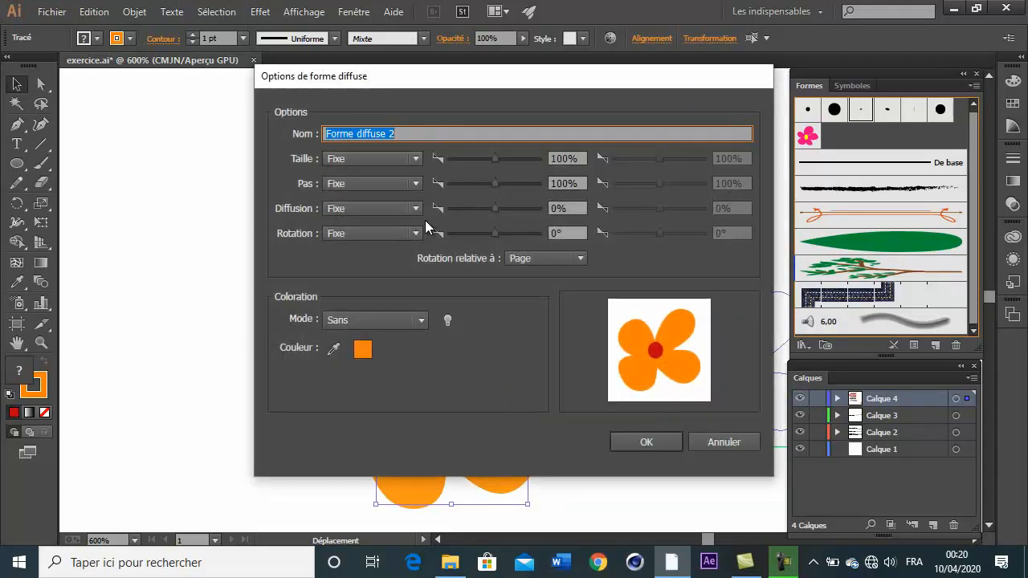
left_click(371, 161)
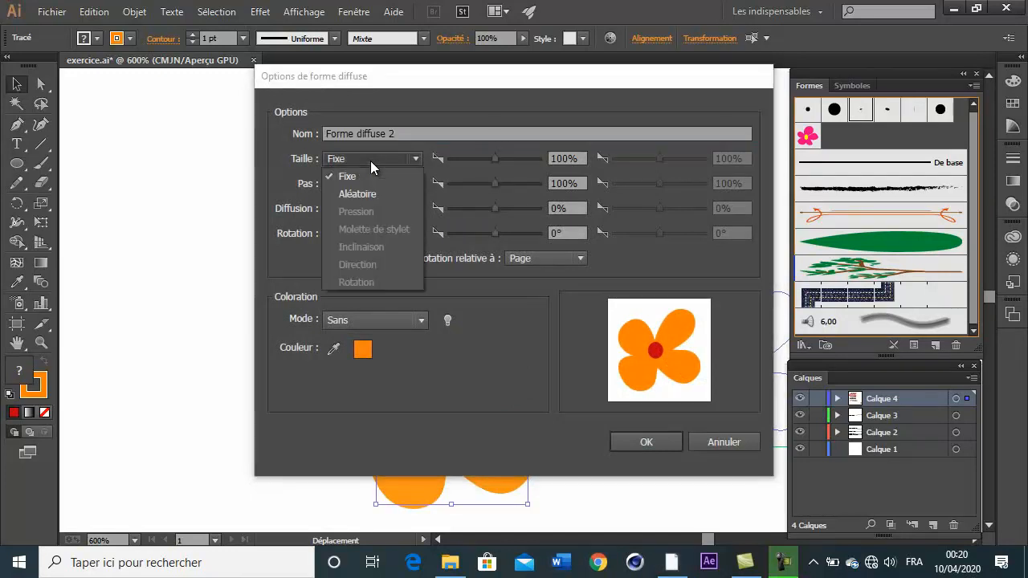
left_click(370, 195)
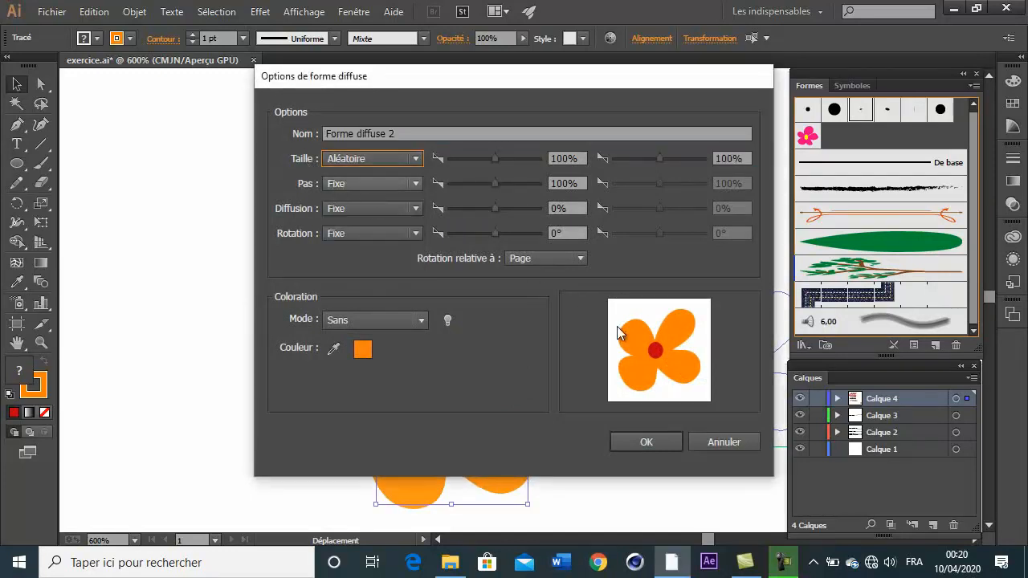
left_click(647, 443)
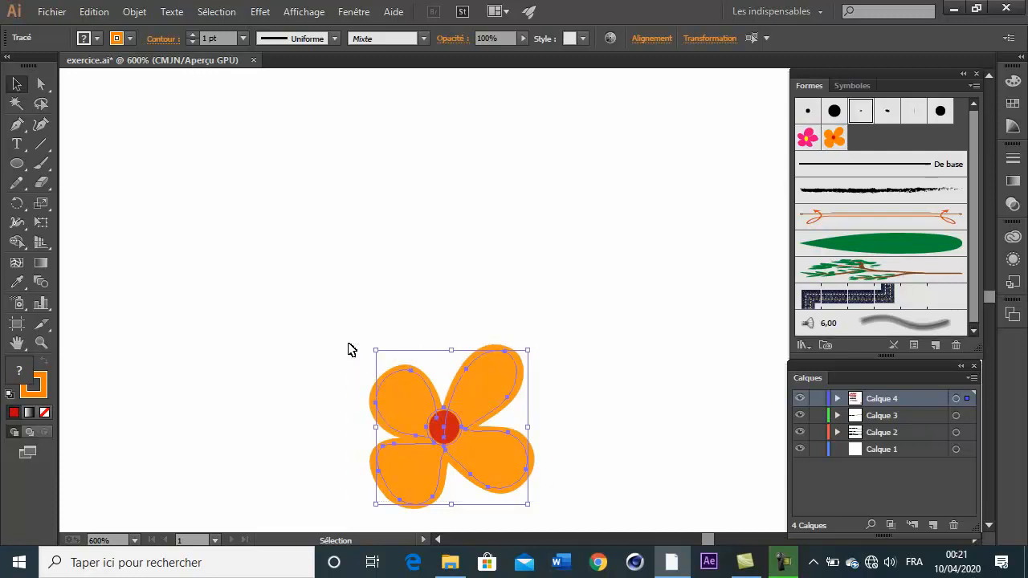
key("Delete")
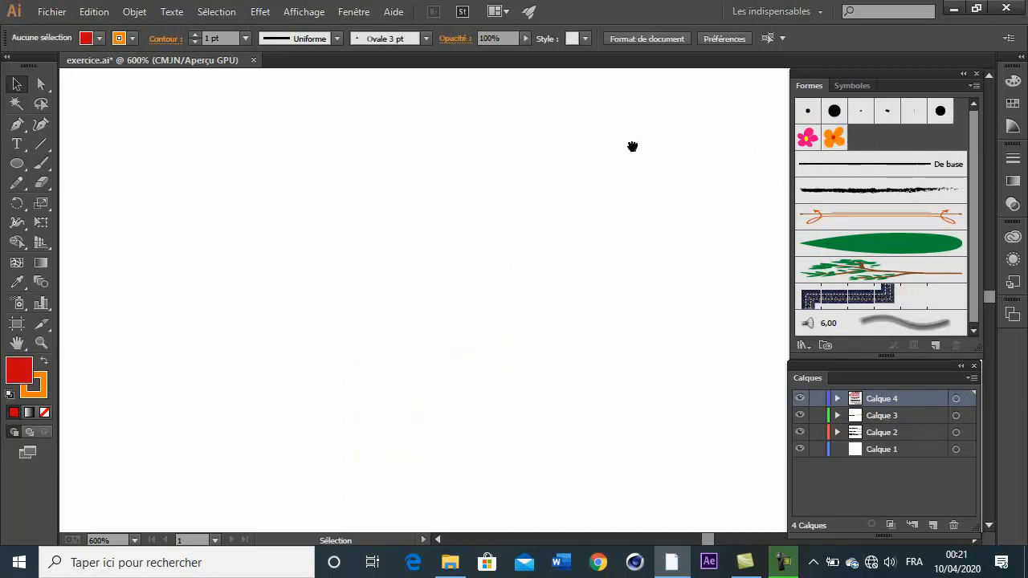
- Paint a wavy horizontal stroke in the empty area below the Formes Pointe du Pinceau label with the Paintbrush tool
left_click_drag(631, 147, 630, 393)
scroll(630, 402, "up", 4)
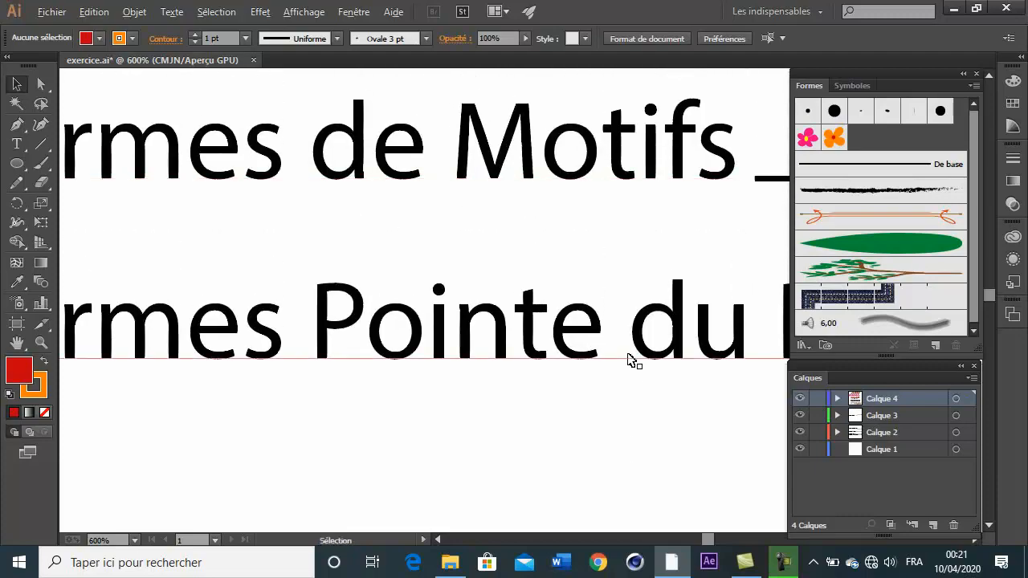
scroll(634, 362, "down", 3)
scroll(618, 239, "down", 2)
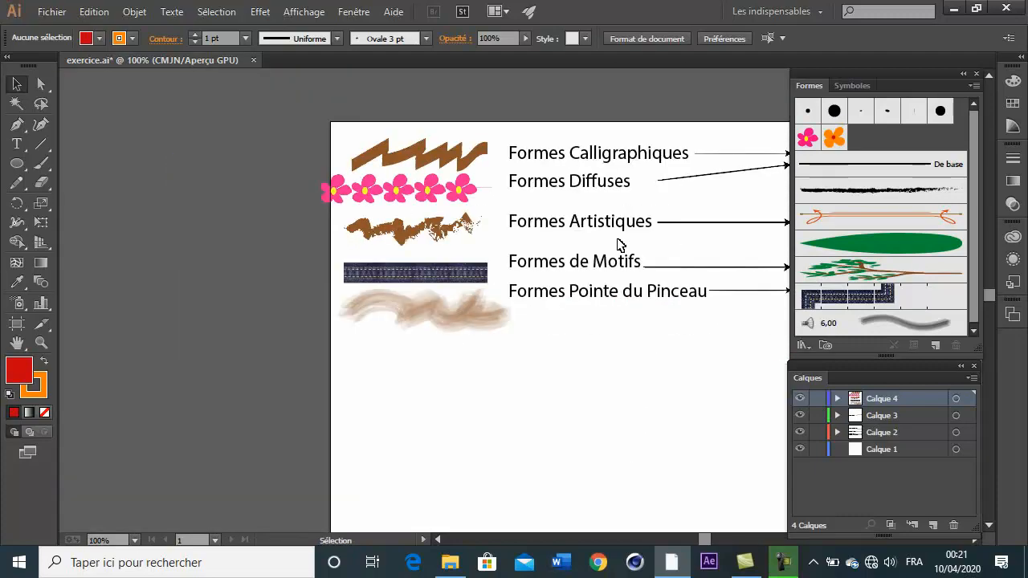
mouse_move(620, 247)
left_mouse_down()
mouse_move(595, 250)
mouse_move(635, 238)
mouse_move(619, 226)
mouse_move(509, 239)
left_mouse_up()
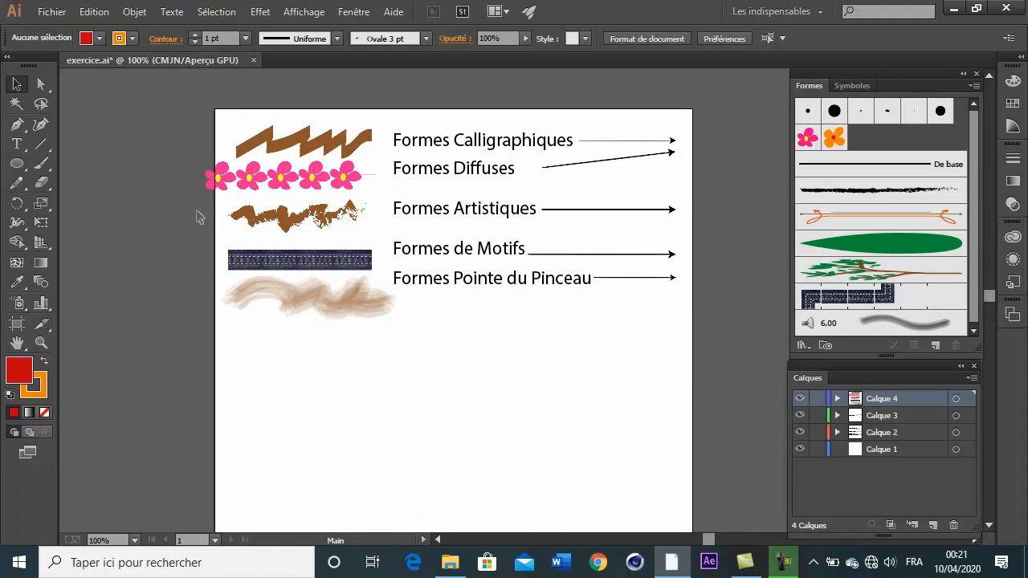
left_click(42, 164)
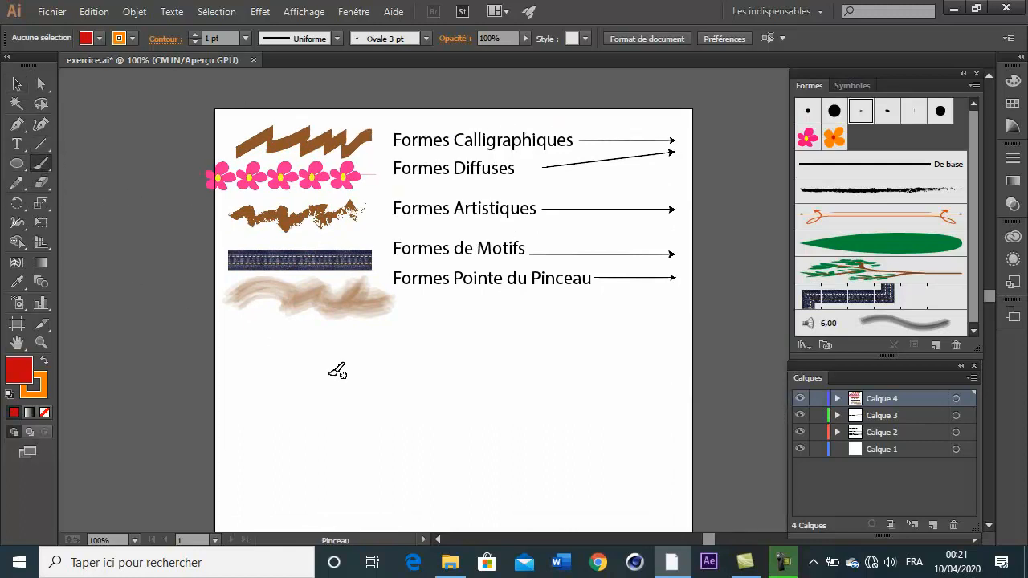
mouse_move(329, 391)
left_mouse_down()
mouse_move(351, 376)
mouse_move(454, 406)
left_mouse_up()
mouse_move(511, 384)
left_mouse_down()
mouse_move(587, 407)
mouse_move(628, 402)
left_mouse_up()
- Apply the orange flower scatter brush to the wavy stroke and set its fill to none
left_click(839, 141)
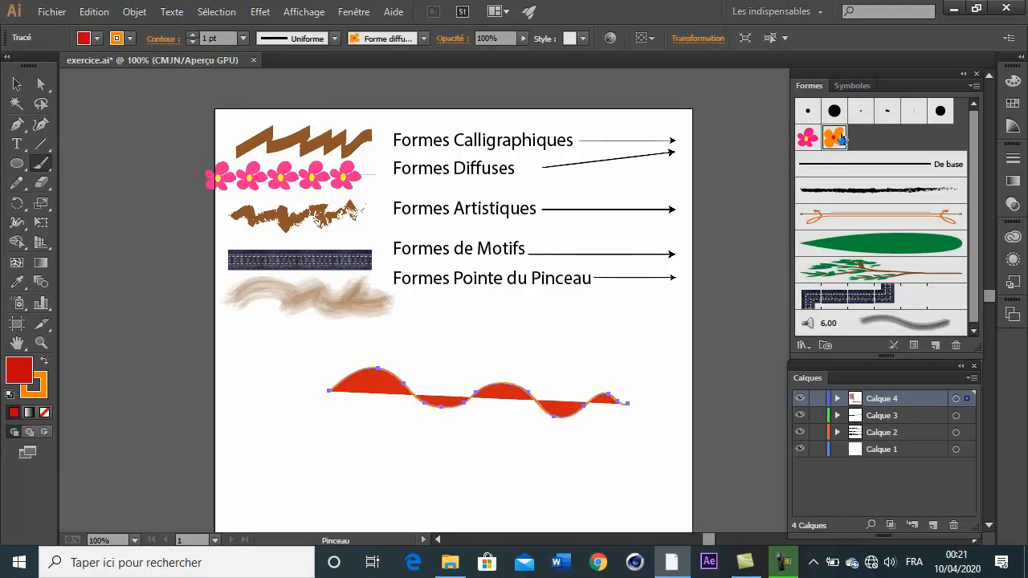
left_click(84, 40)
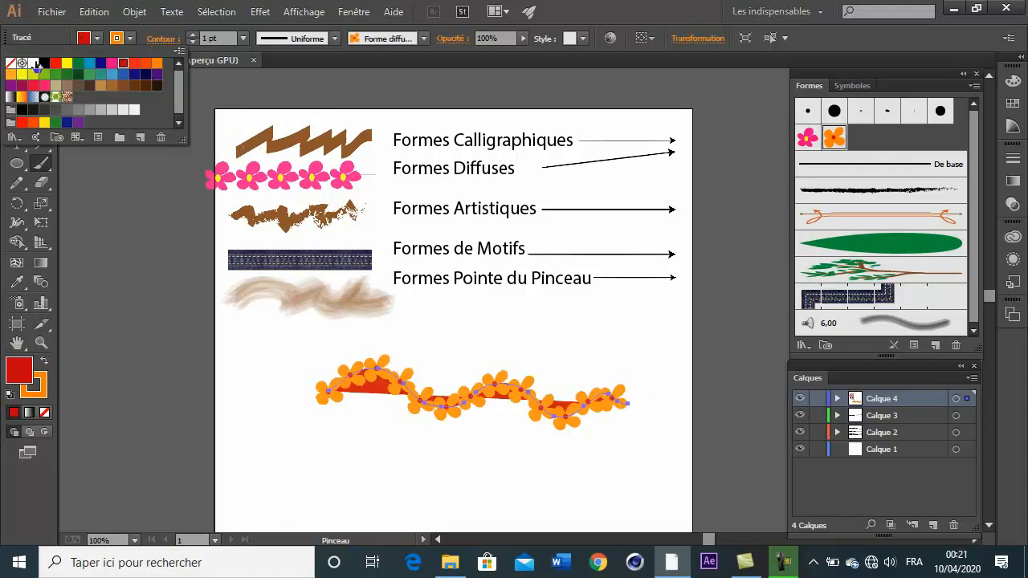
left_click(9, 63)
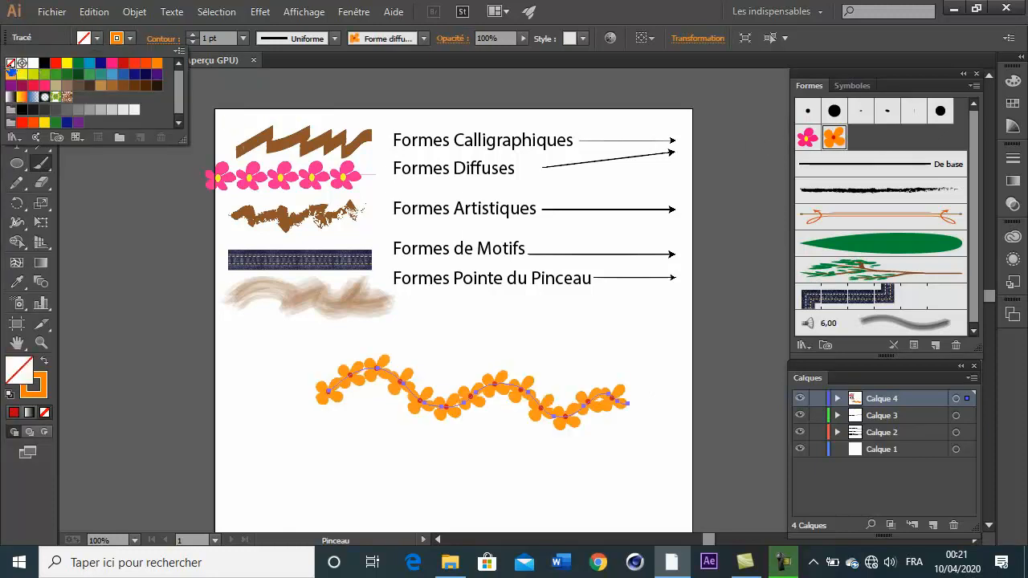
left_click(528, 318)
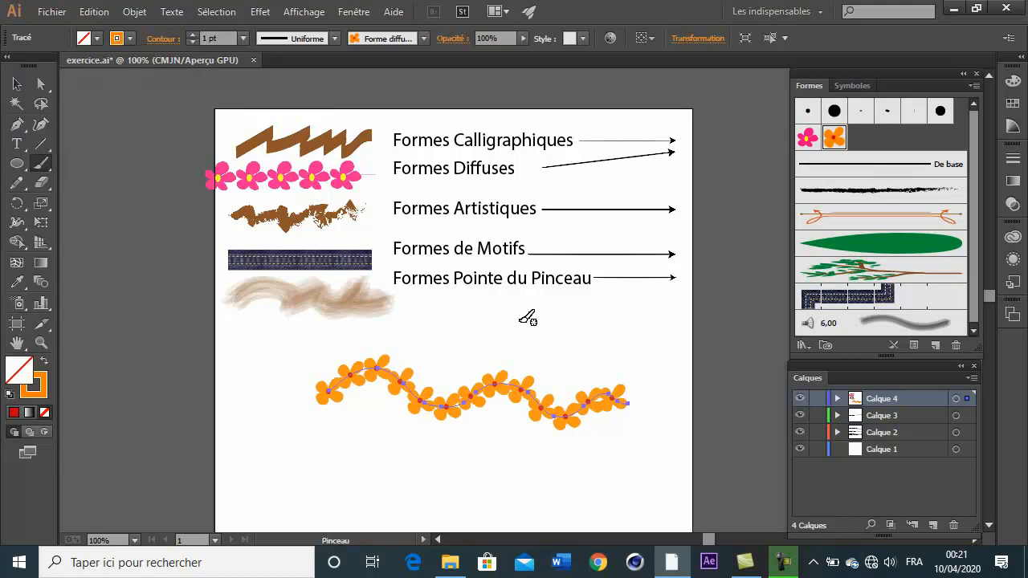